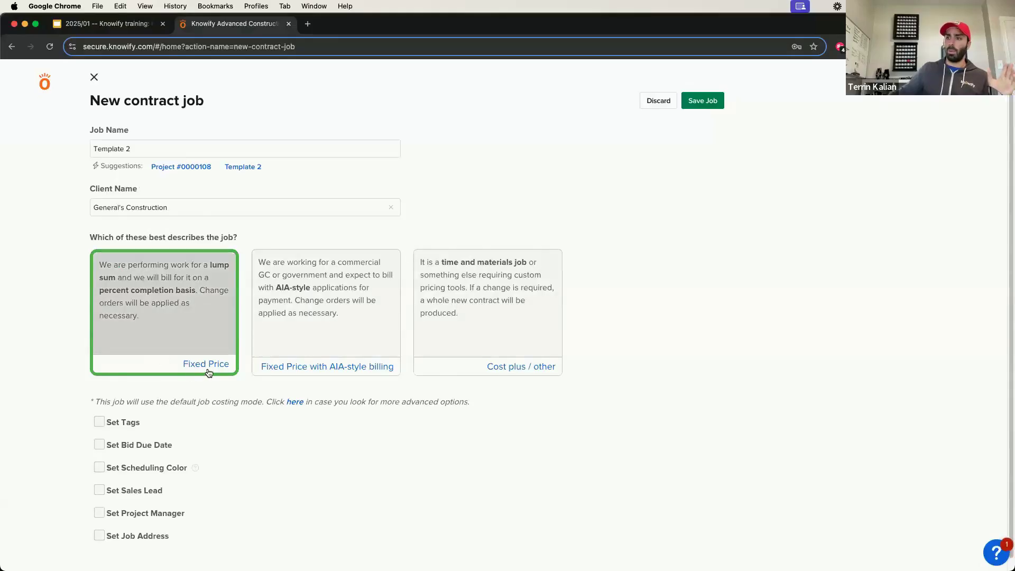
Step: Show the job costing style options and save the fixed-price contract job Template 2 with the Professional style
left_click(295, 402)
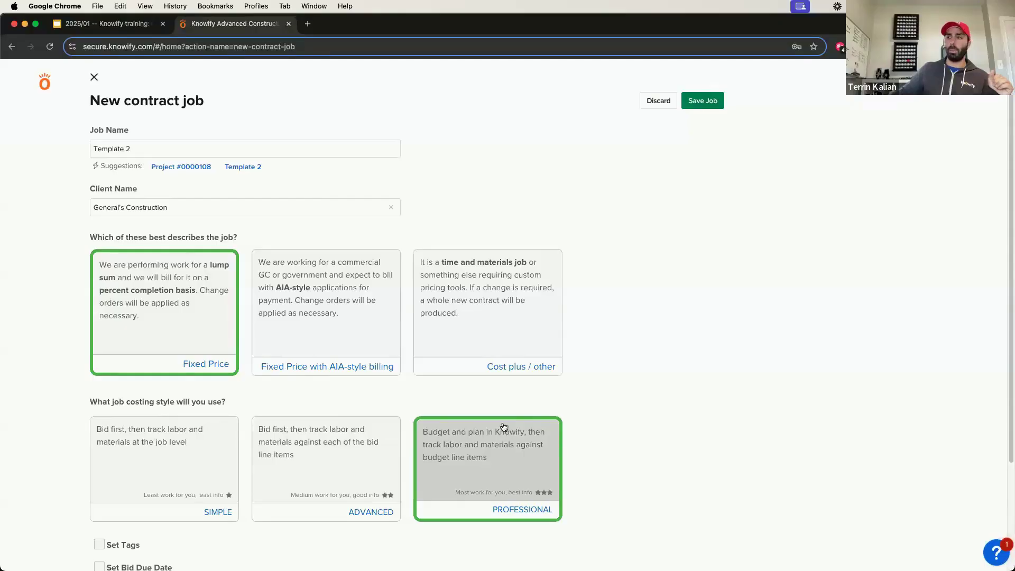
scroll(500, 399, "down", 5)
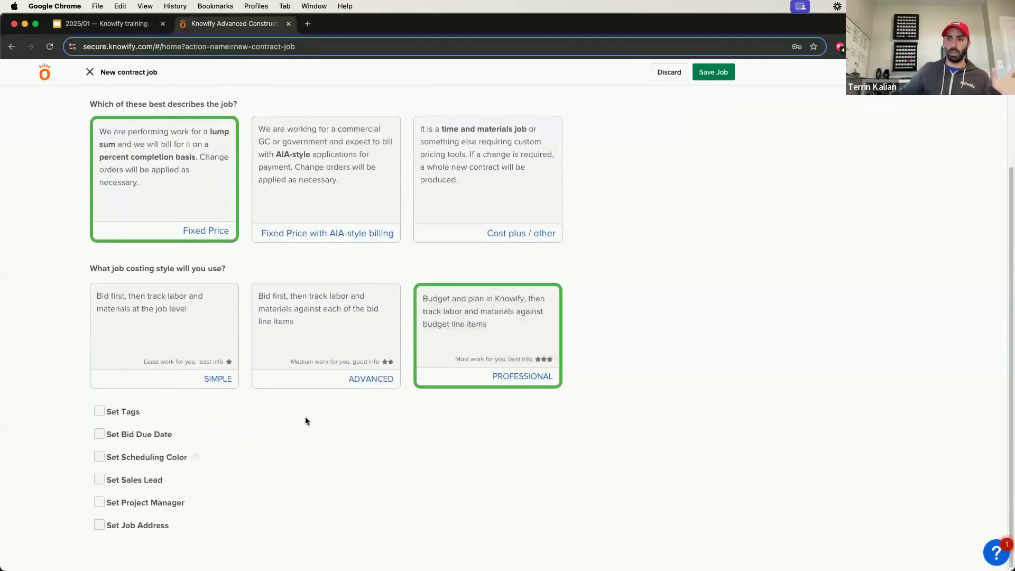
left_click(700, 74)
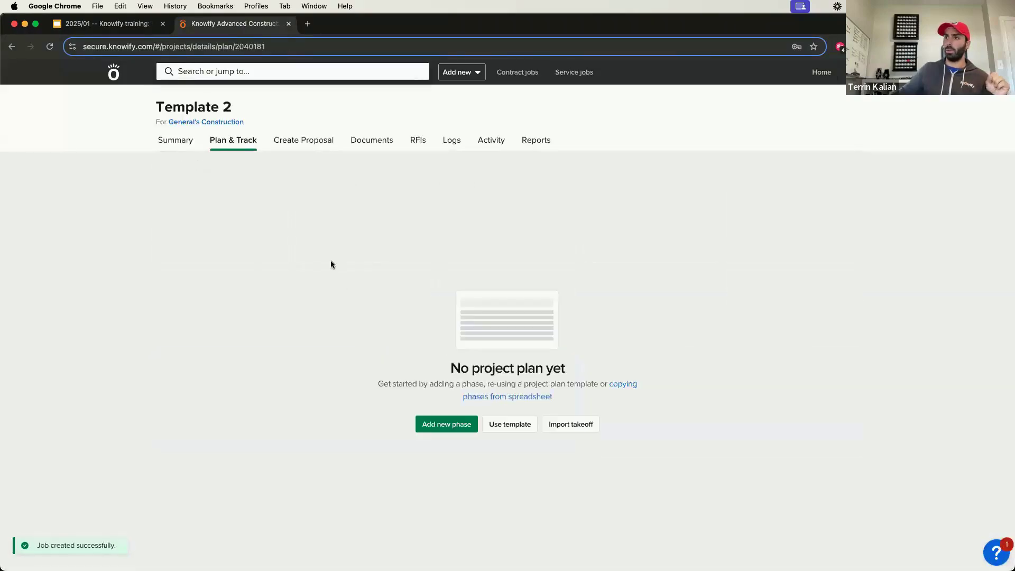
Step: Apply the existing plan template Template 1 from General's Construction to the job's empty project plan
left_click_drag(211, 140, 304, 280)
left_click(306, 285)
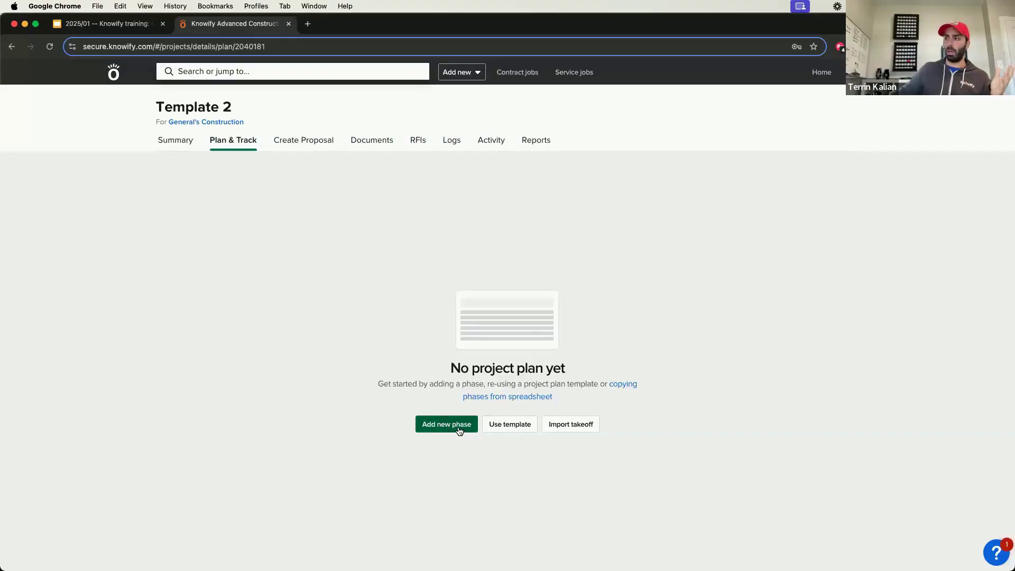
left_click(506, 429)
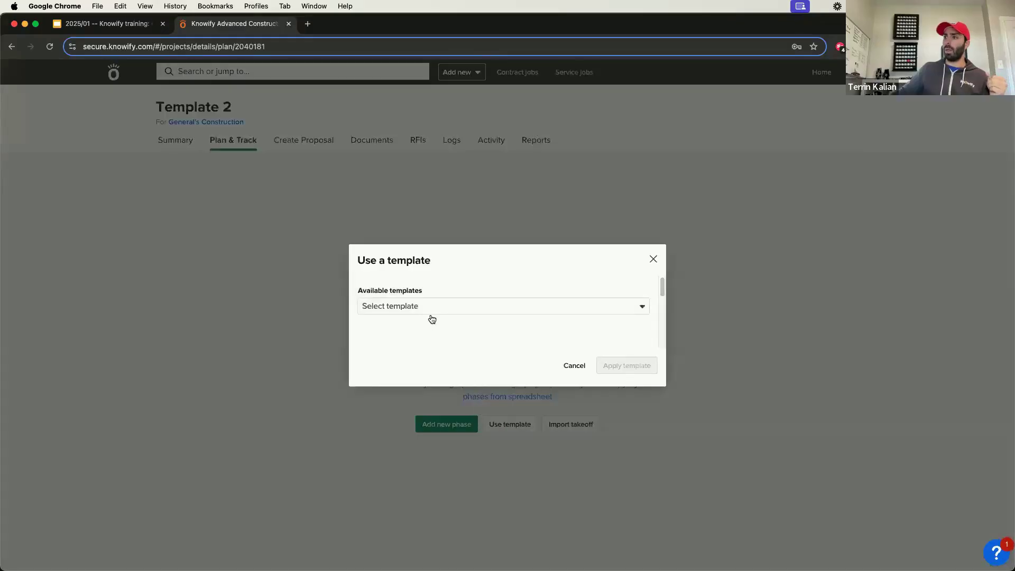
left_click(432, 311)
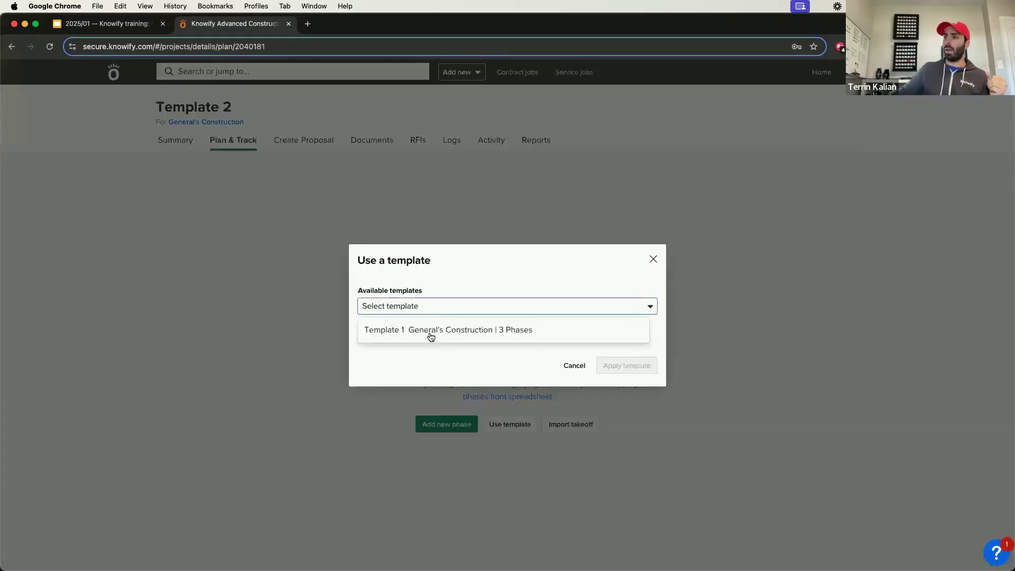
left_click(525, 337)
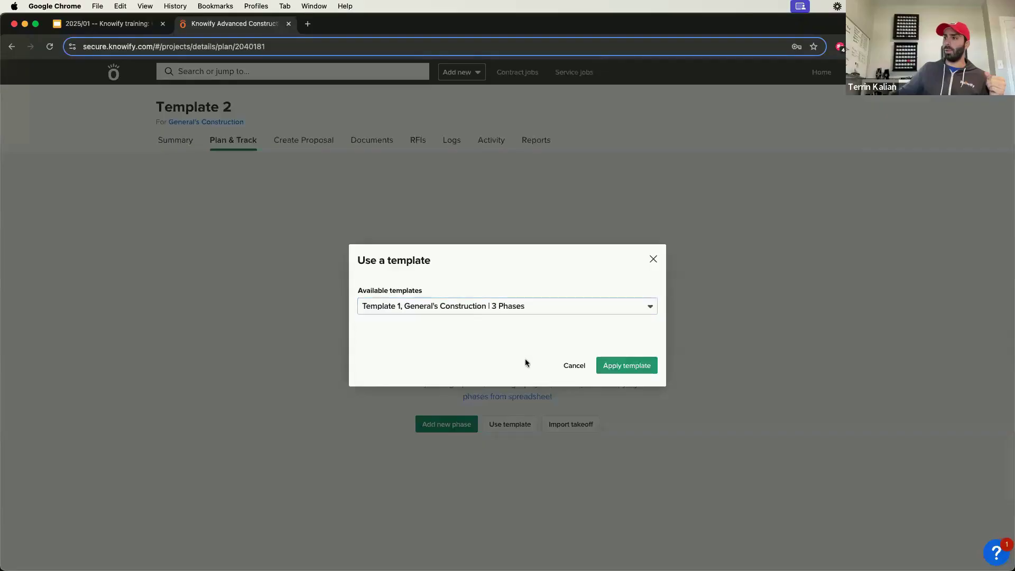
left_click(607, 365)
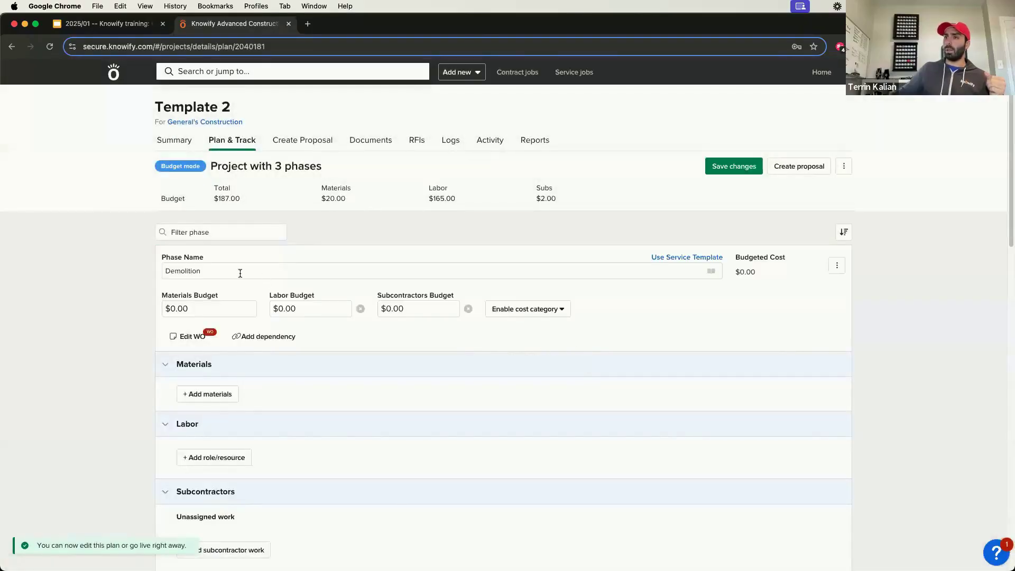
Step: Review the materials, labor and subcontractor entries of the templated phases and the work order text of the Demolition phase
scroll(287, 275, "down", 5)
scroll(224, 431, "down", 3)
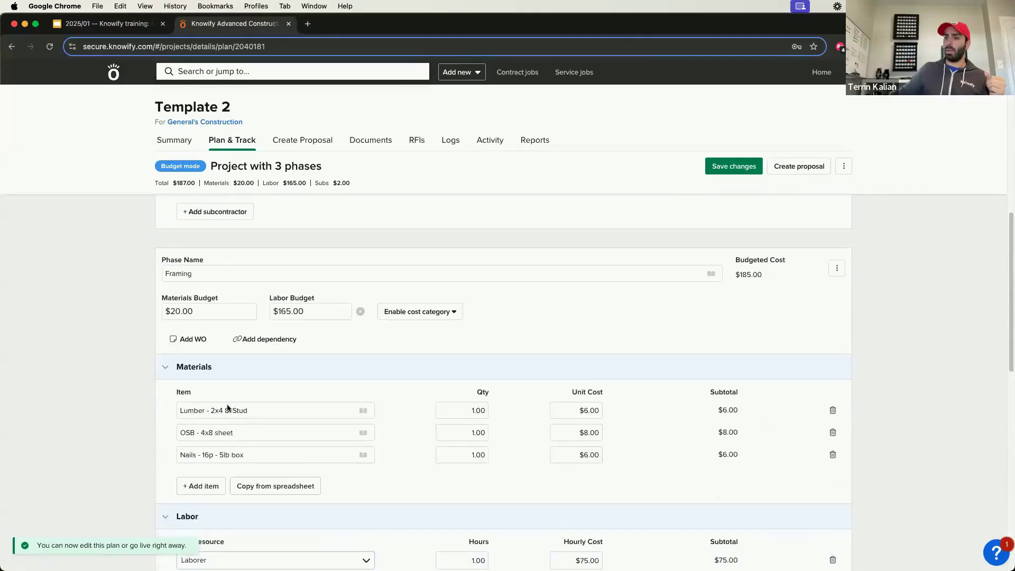
scroll(252, 475, "down", 3)
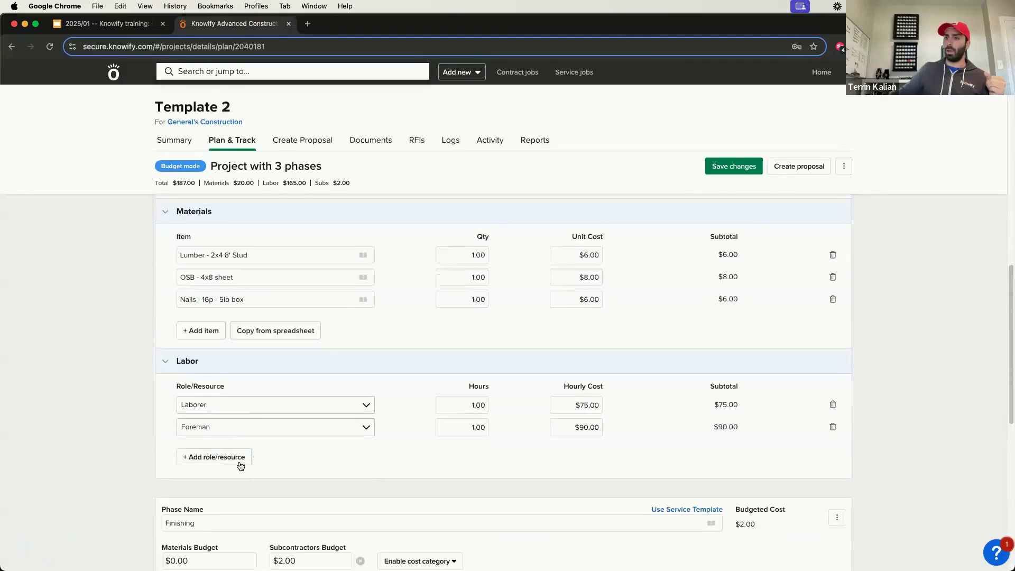
scroll(307, 423, "down", 3)
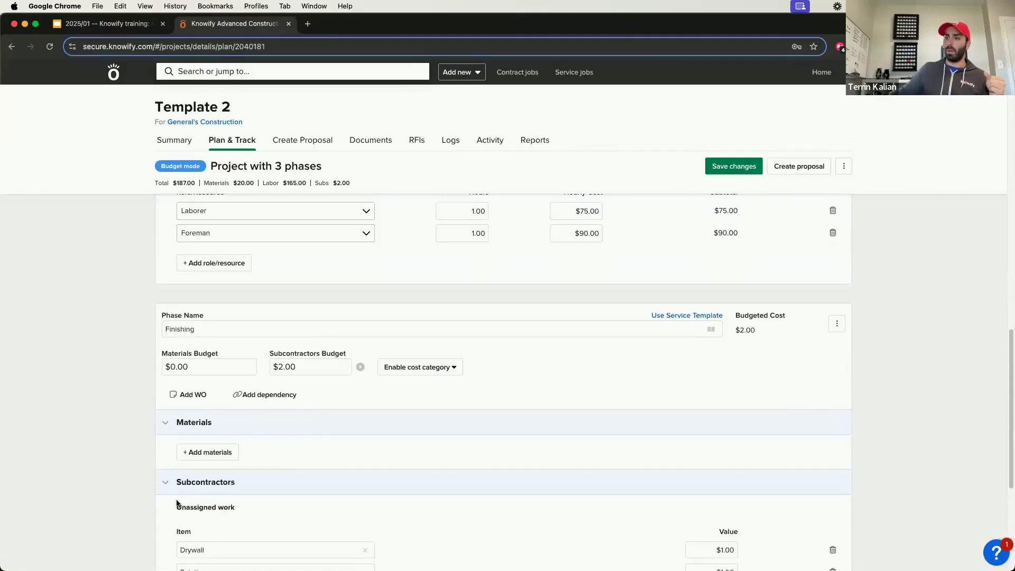
scroll(259, 431, "up", 15)
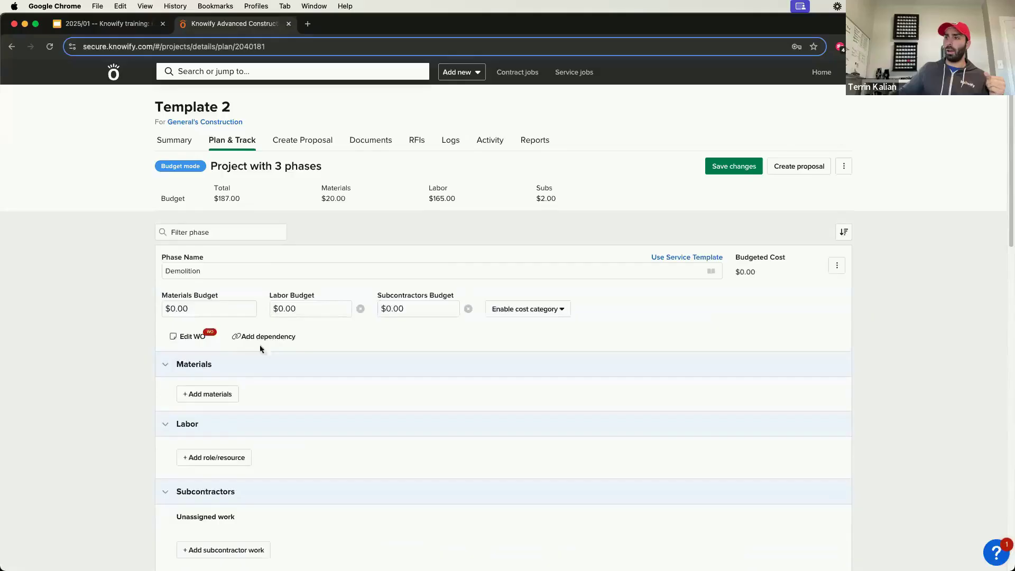
left_click(188, 337)
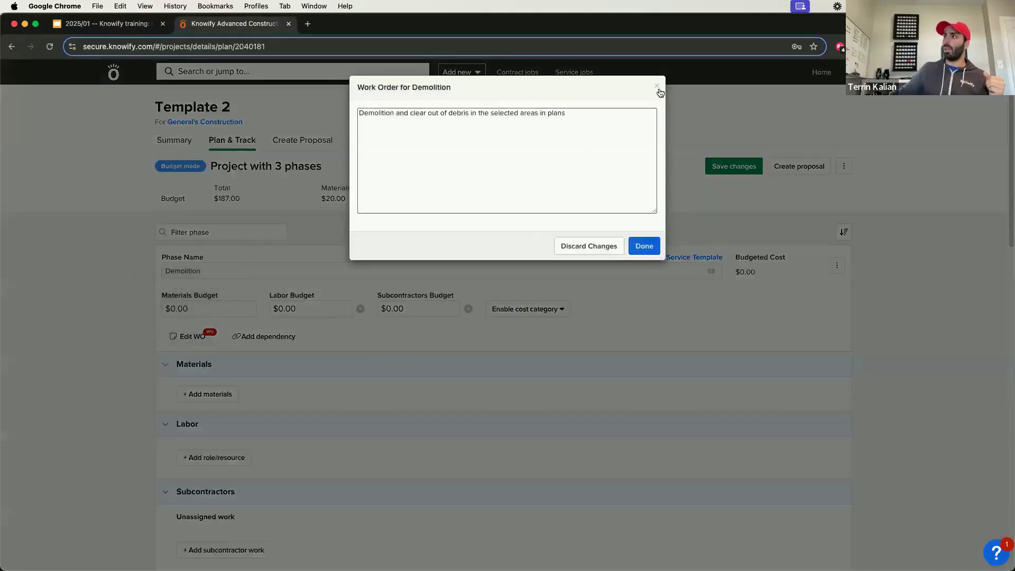
left_click(657, 87)
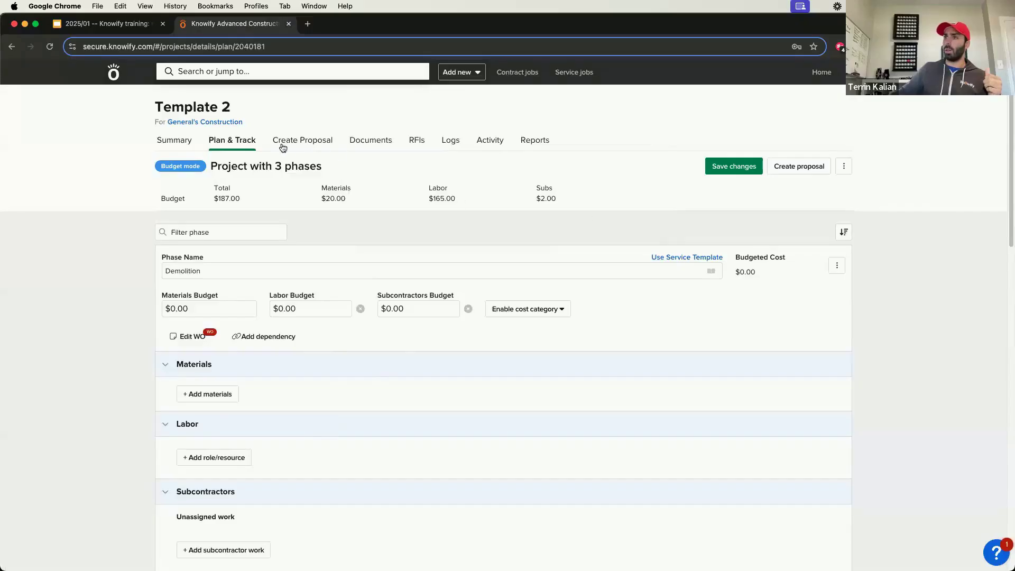
Step: Reopen the job's empty project plan and add a new phase named "Rough In"
left_click(234, 146)
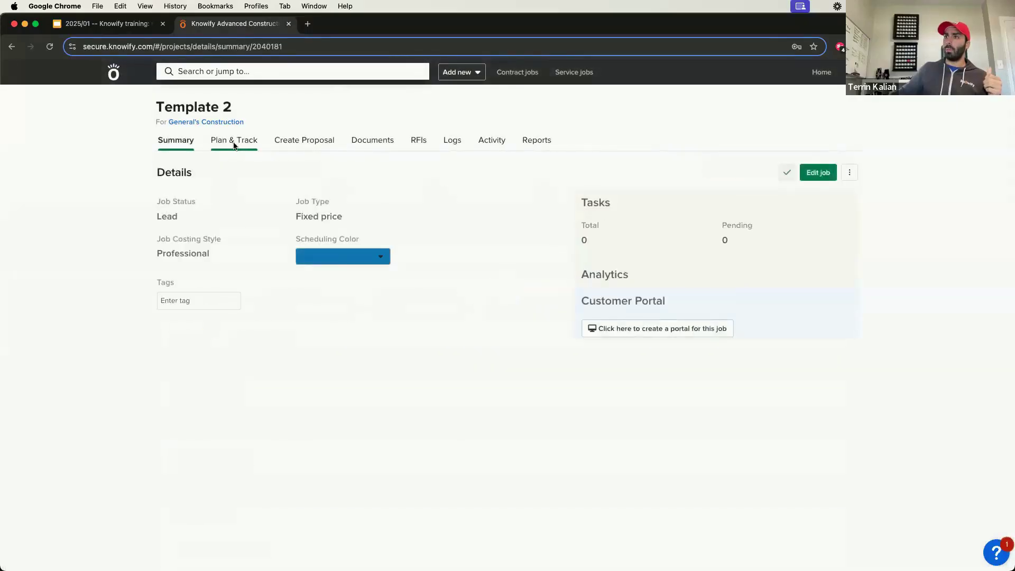
left_click(233, 142)
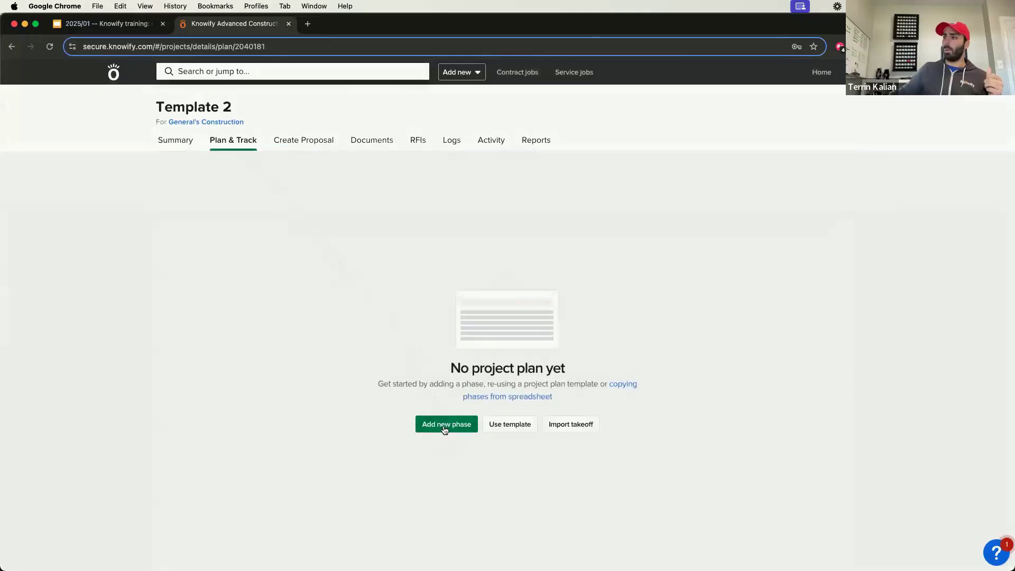
left_click(444, 427)
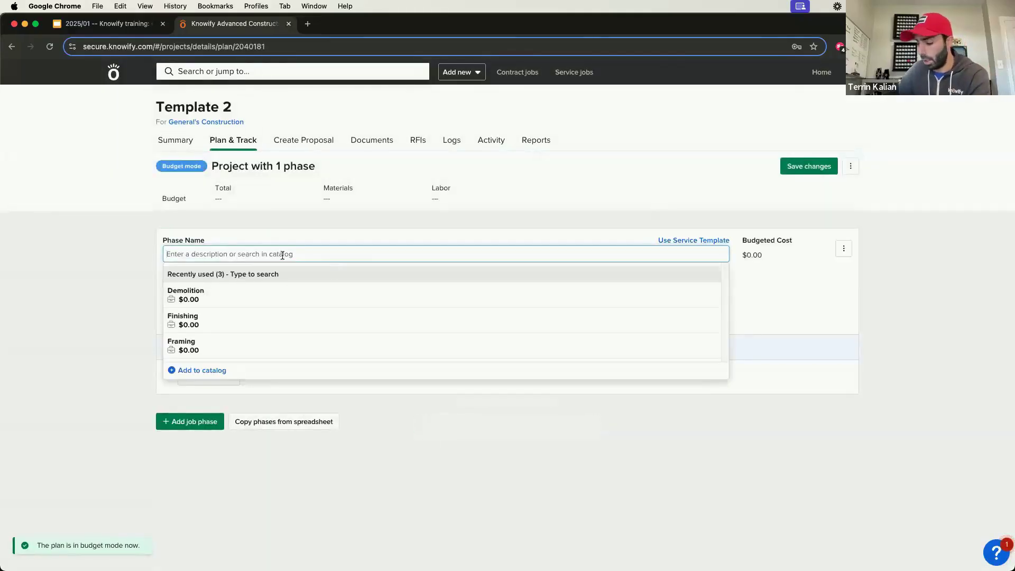
type("Rough In")
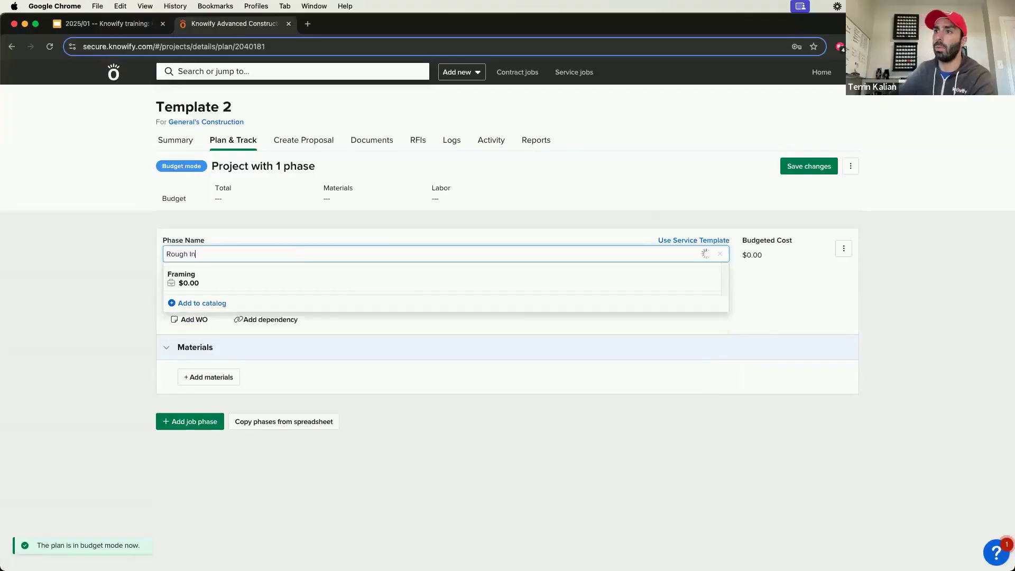
left_click(77, 277)
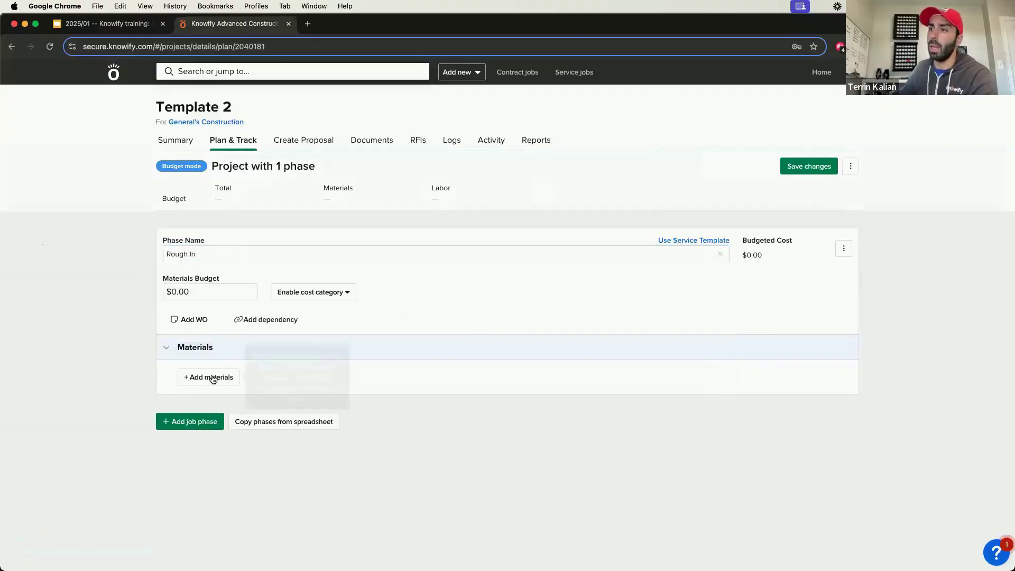
Step: Add the catalog items 2AWG Wire (1 foot) and Disconnect Switch to the Rough In phase's materials
left_click(211, 377)
type("wore")
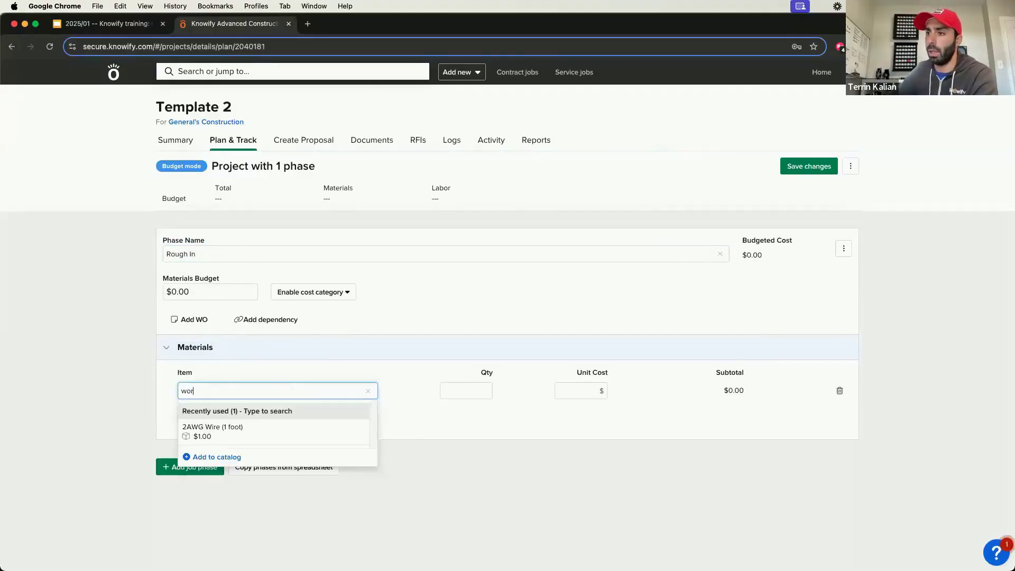
key("BackSpace")
key("BackSpace")
key("BackSpace")
type("ire")
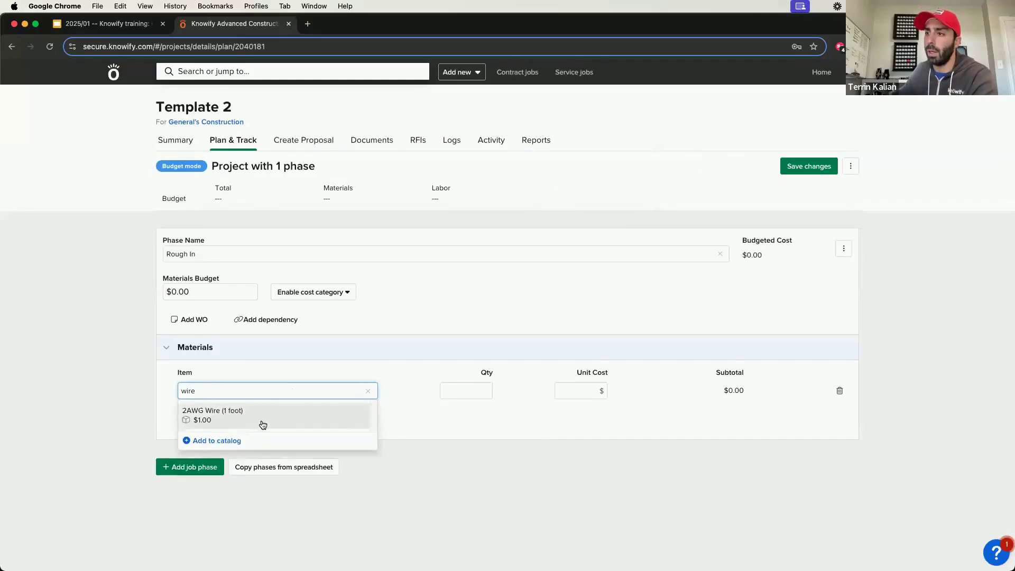
left_click(207, 415)
left_click(201, 421)
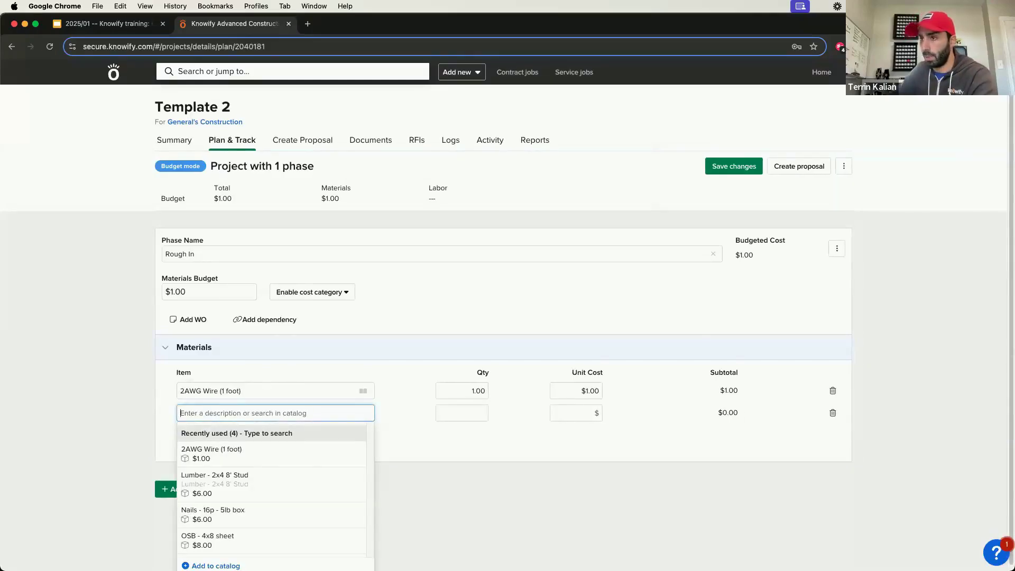
type("disc")
left_click(217, 435)
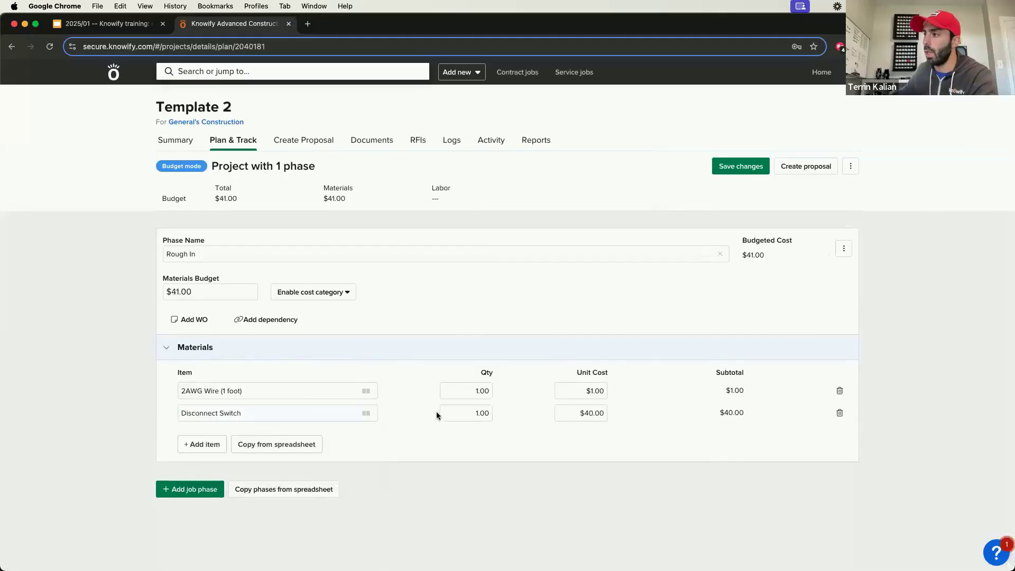
left_click(454, 388)
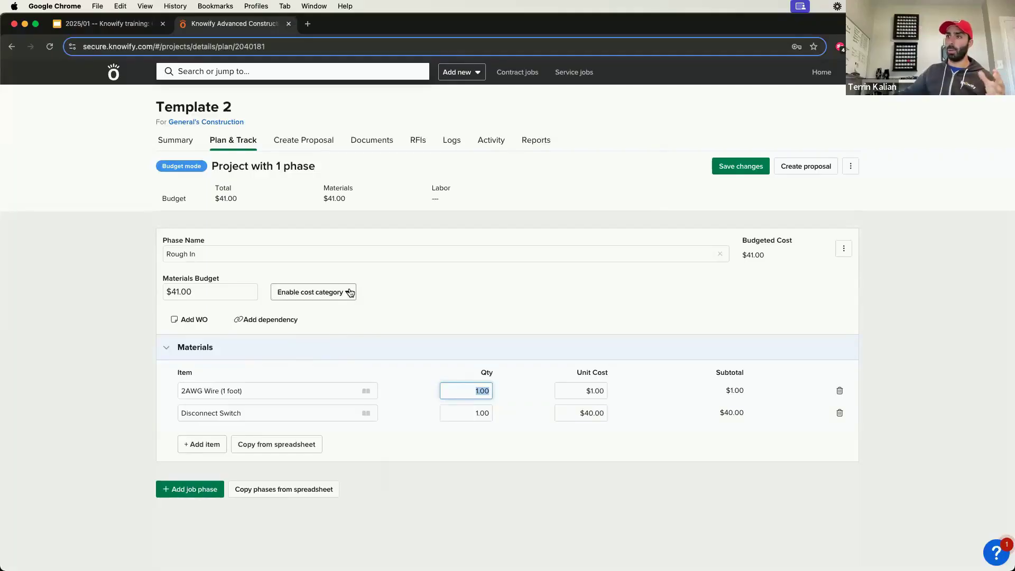
left_click(533, 413)
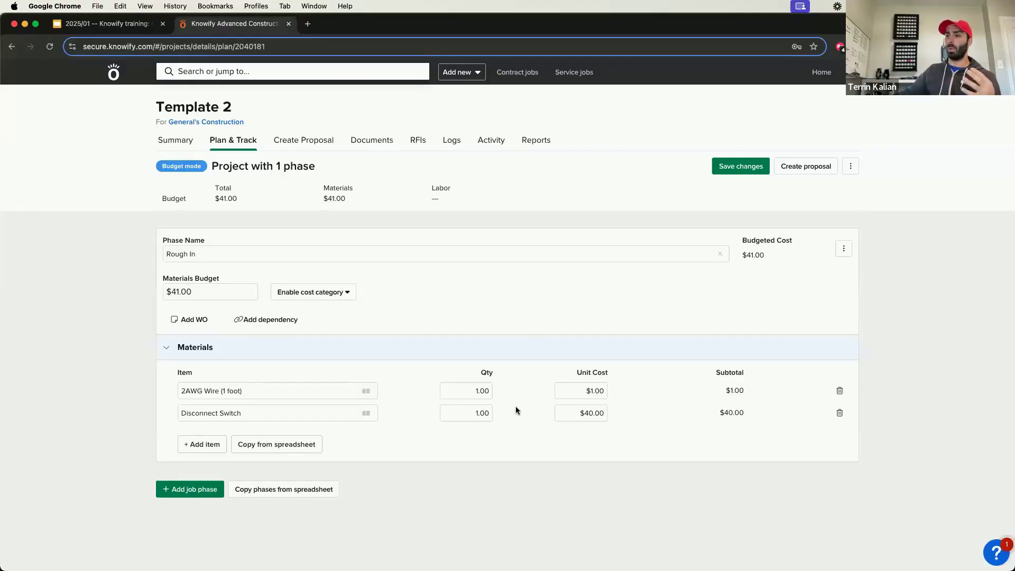
left_click(491, 391)
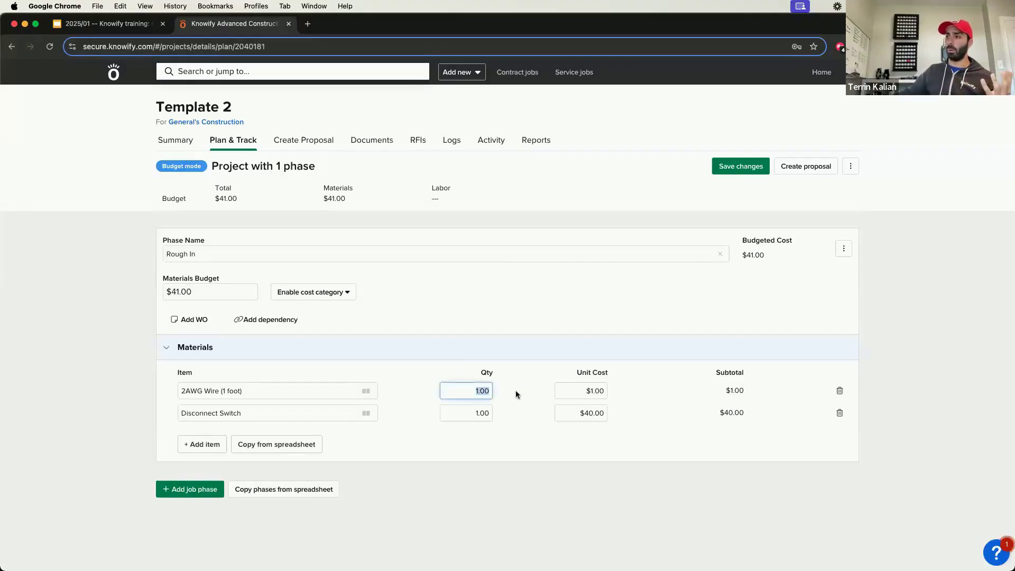
left_click(515, 391)
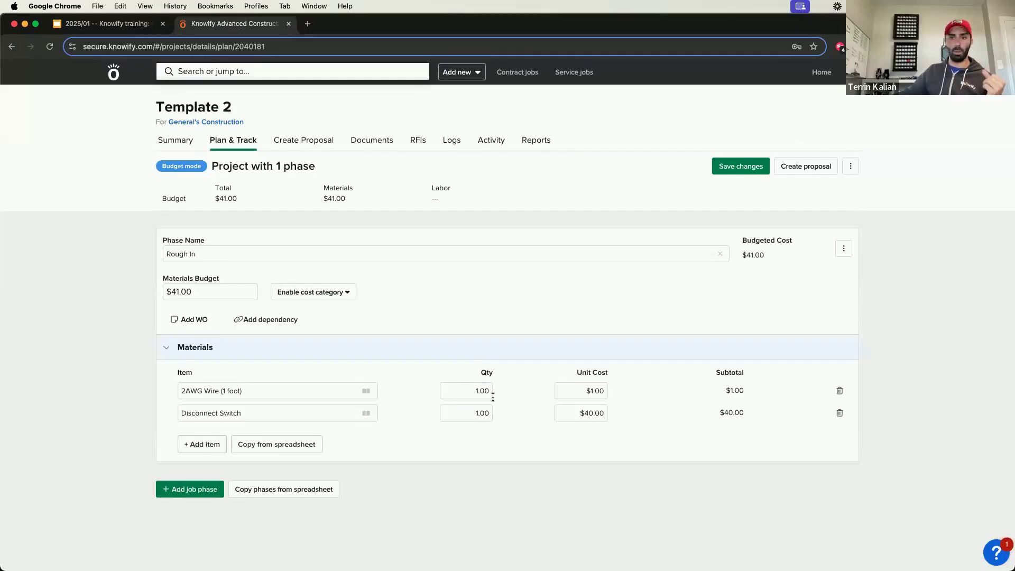
Step: Enable the Labor cost category for the Rough In phase
left_click(335, 295)
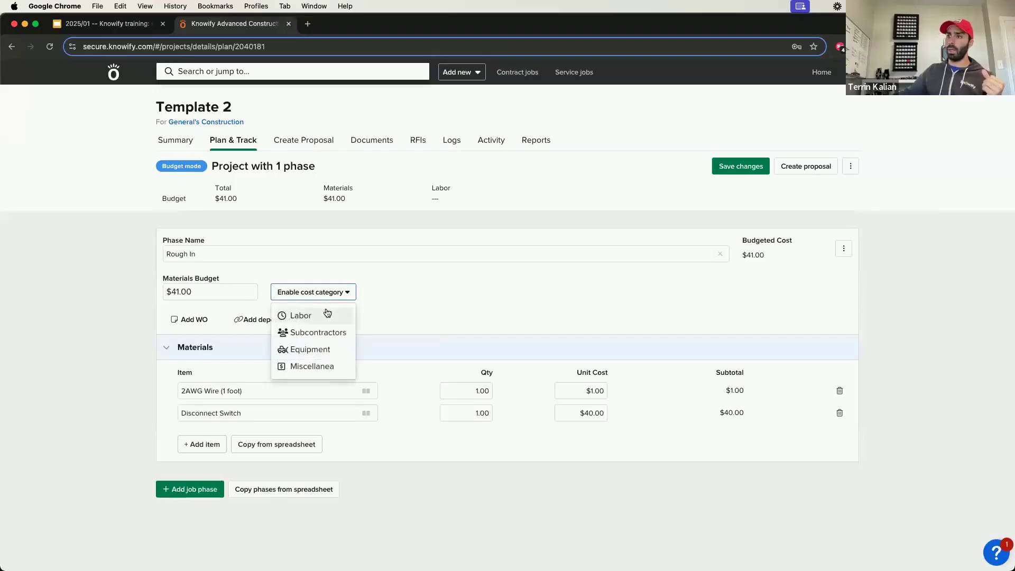
left_click(327, 315)
left_click(319, 304)
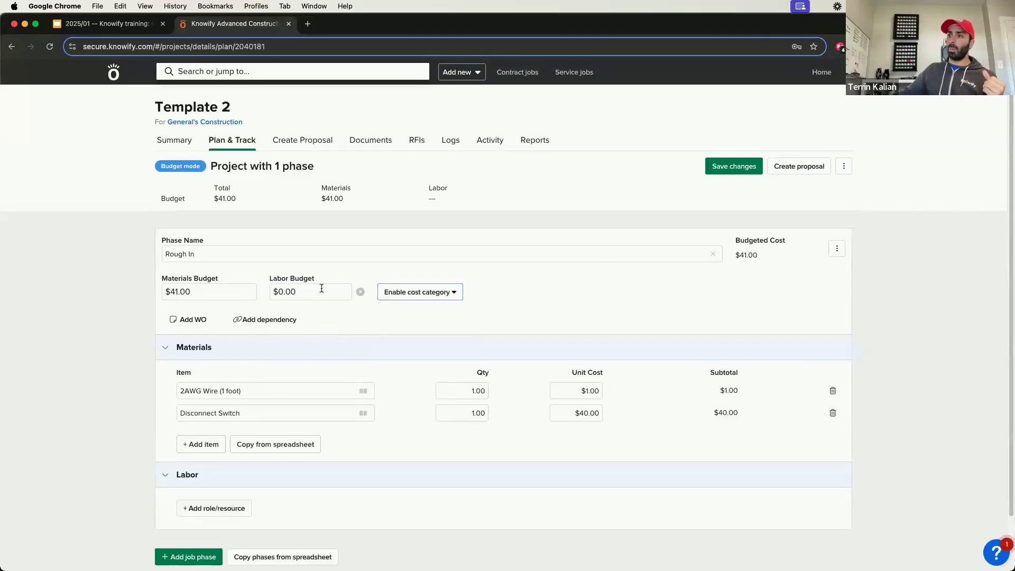
Step: Add the Foreman and Laborer roles to the Rough In phase's labor breakdown
scroll(316, 345, "down", 2)
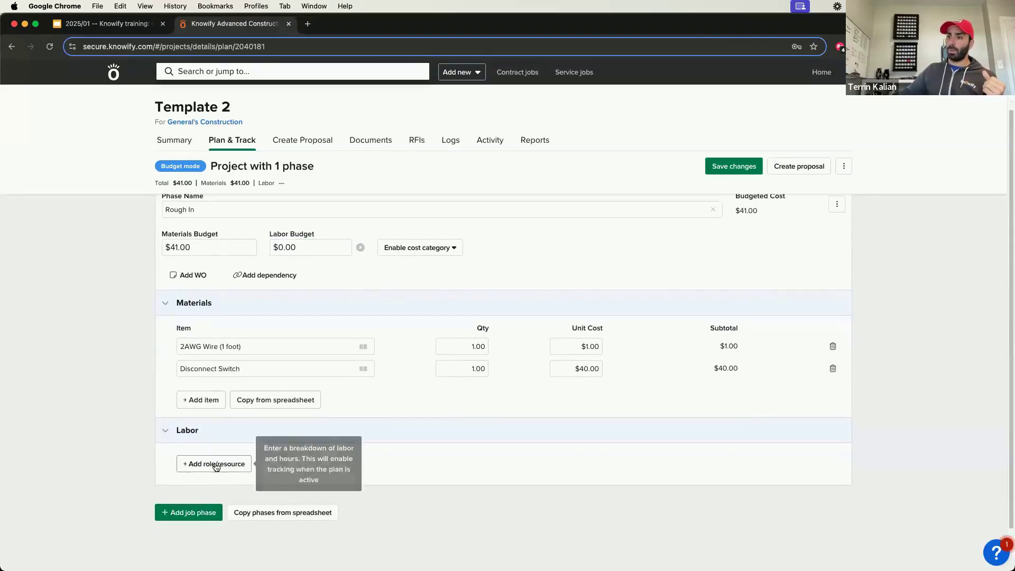
left_click(215, 463)
left_click(222, 476)
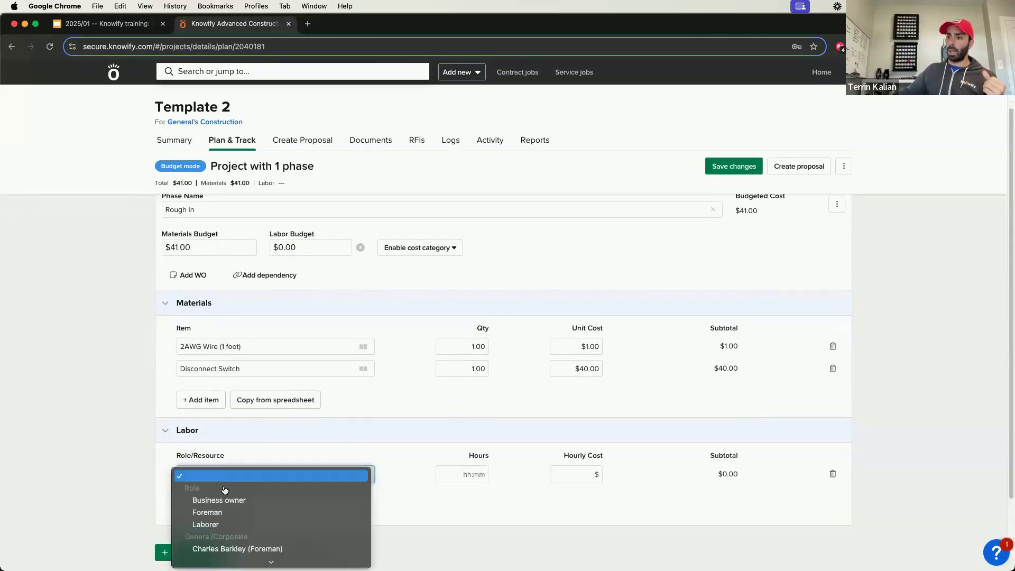
left_click(214, 513)
left_click(219, 501)
left_click(222, 500)
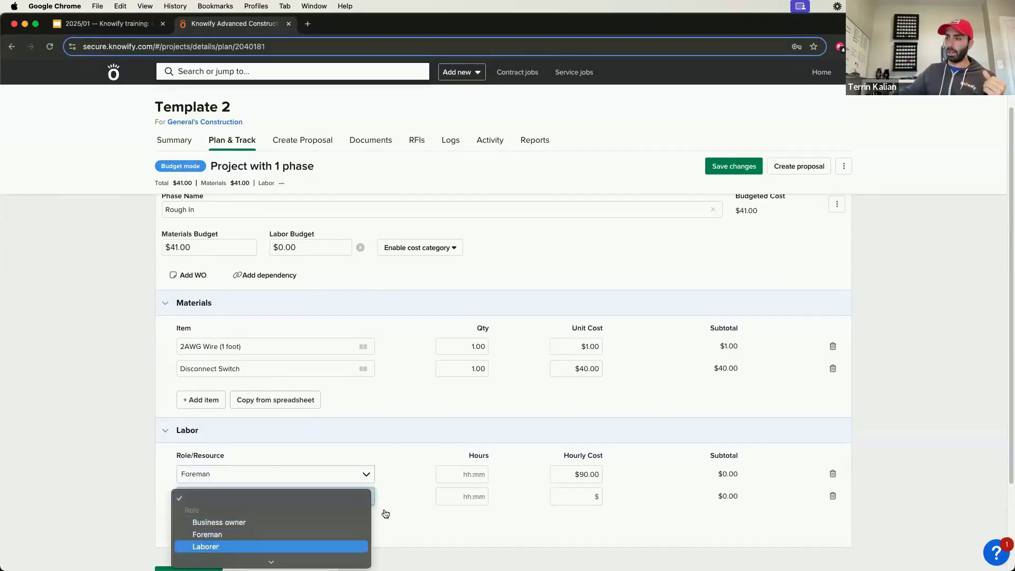
left_click(214, 545)
Step: Set the labor hours to 1 for both the Foreman and the Laborer
left_click(465, 475)
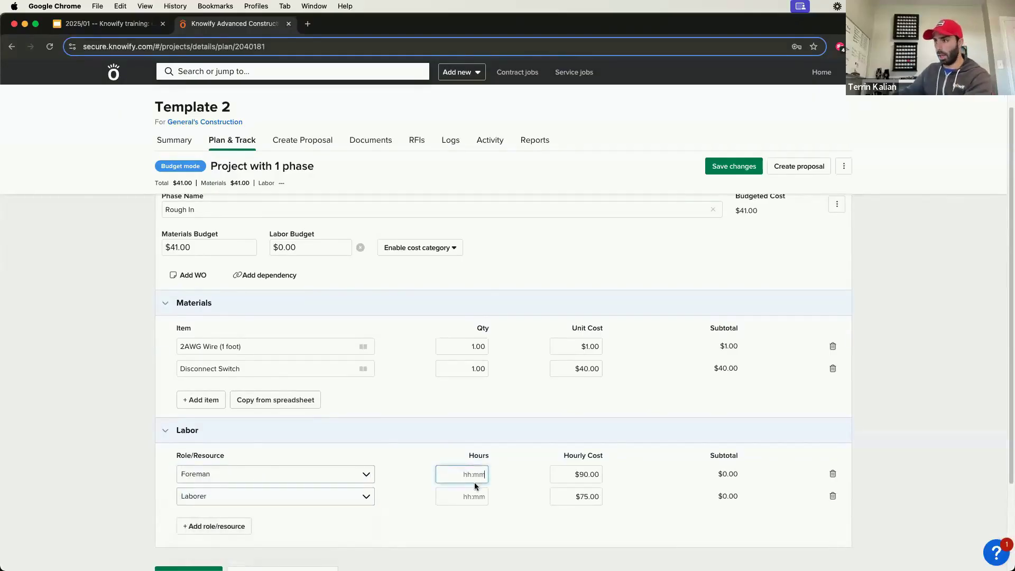
type("1")
left_click(475, 493)
type("1")
left_click(514, 496)
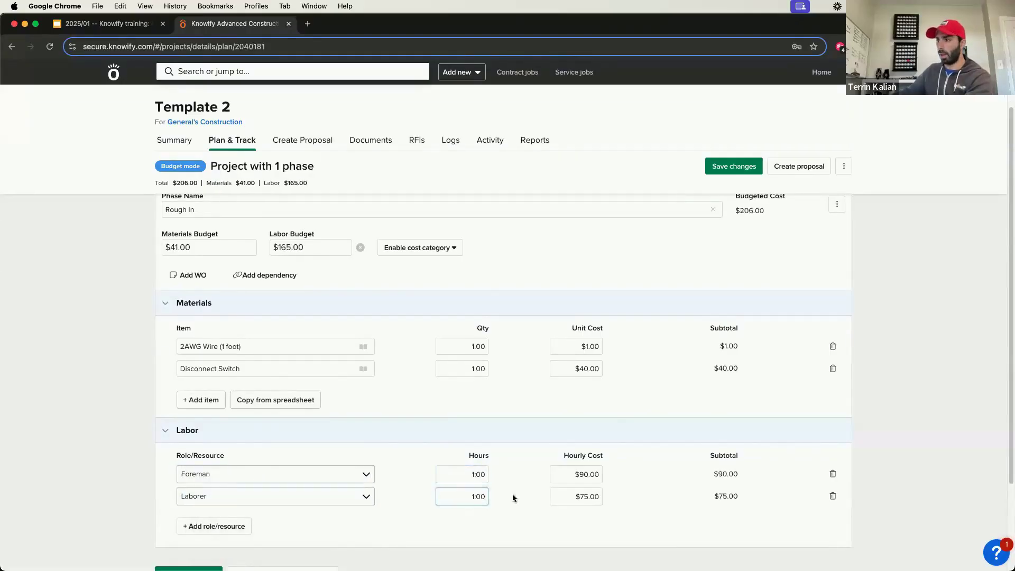
left_click(463, 475)
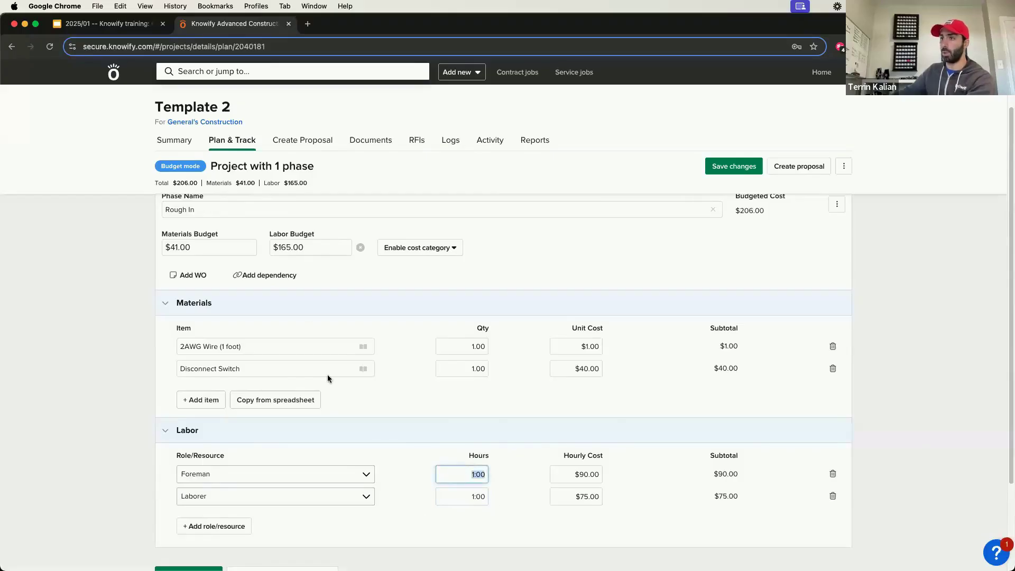
Step: Try 40 labor hours for the Foreman in the Rough In phase, returning the hours to 1
type("40")
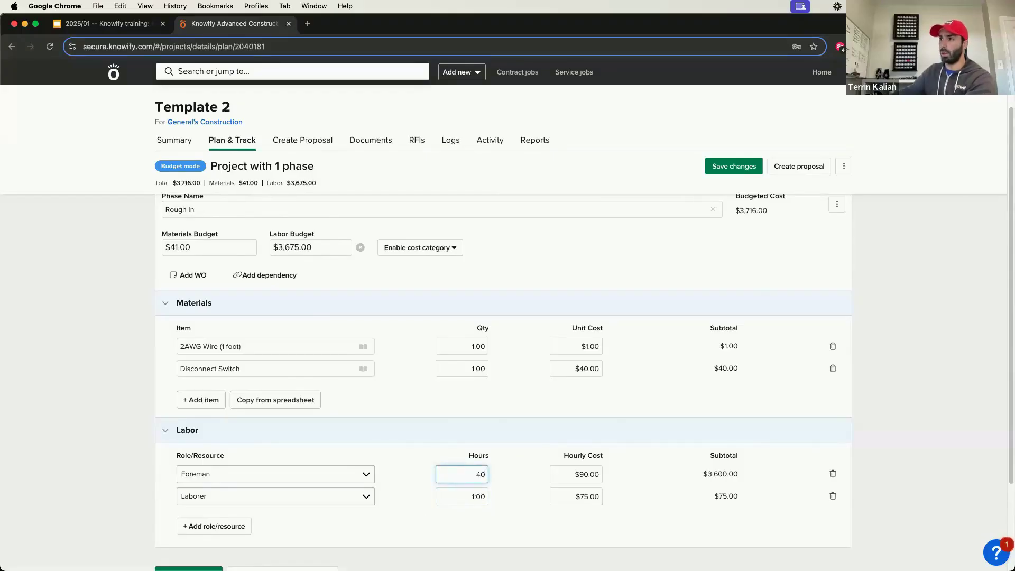
key("BackSpace")
key("BackSpace")
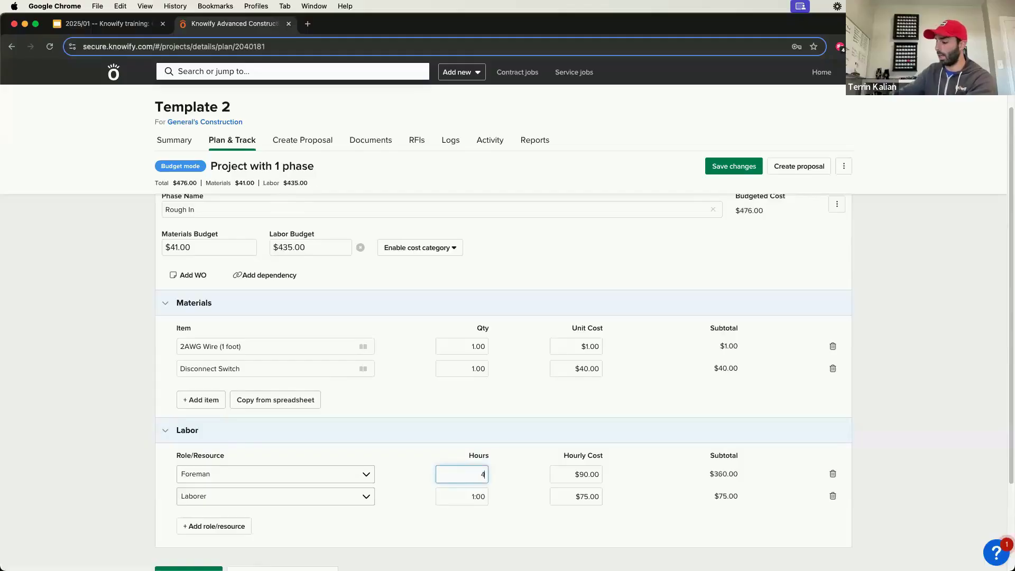
type("1")
left_click(565, 410)
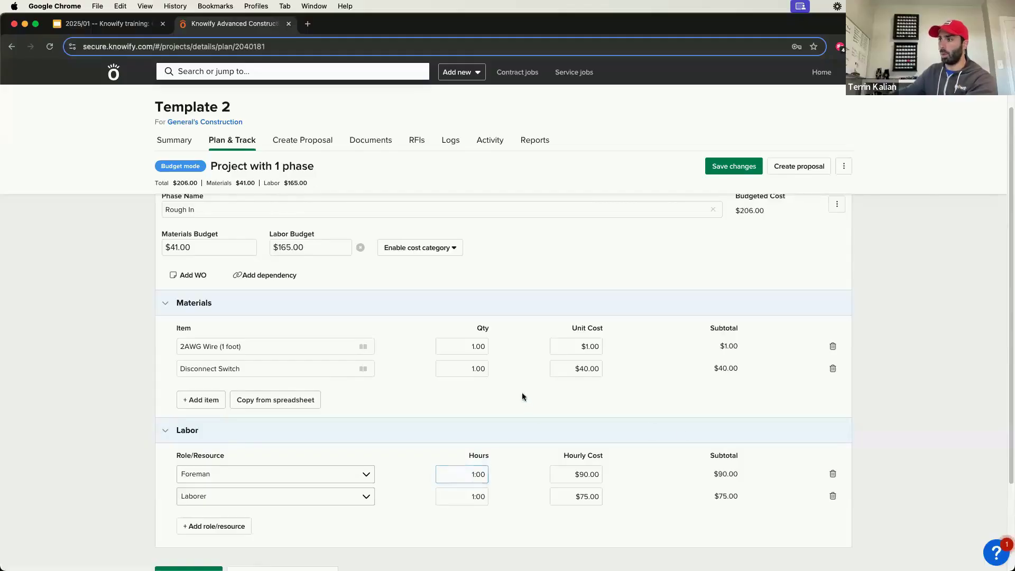
Step: Add a work order to the Rough In phase with the text "rough in of wire as per plans"
scroll(512, 385, "up", 2)
left_click(203, 325)
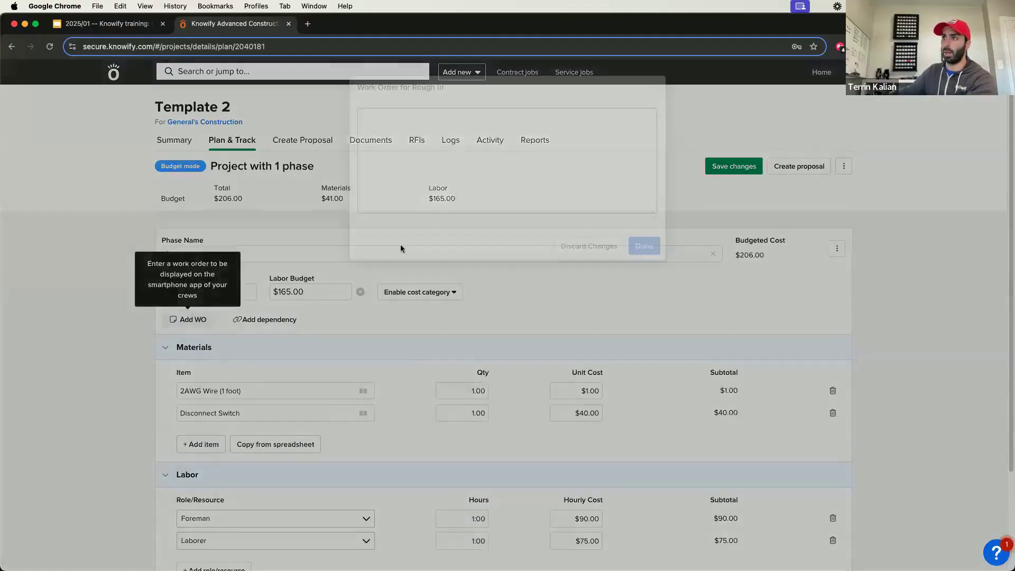
type("rough in of wire as per plans")
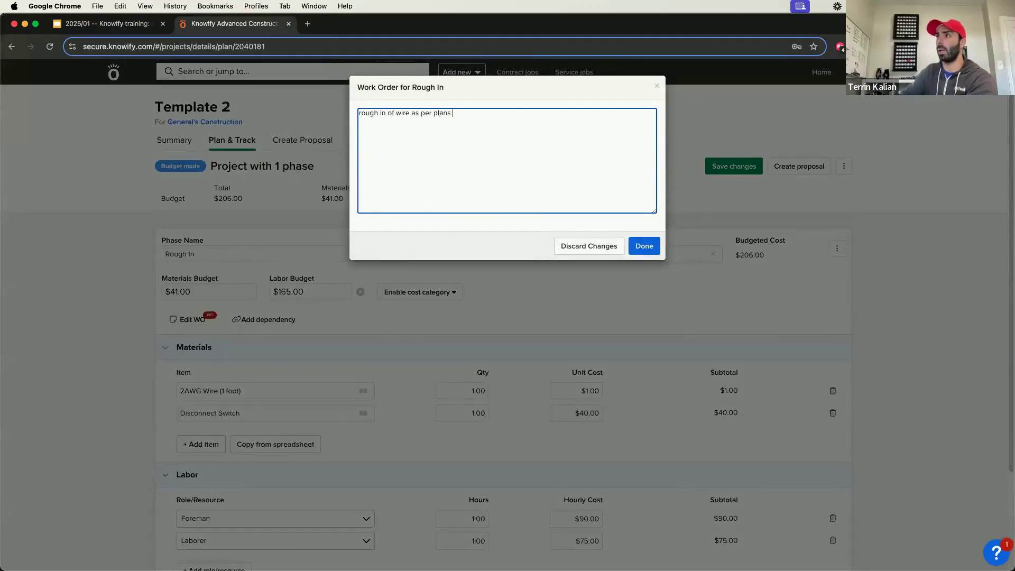
left_click(652, 249)
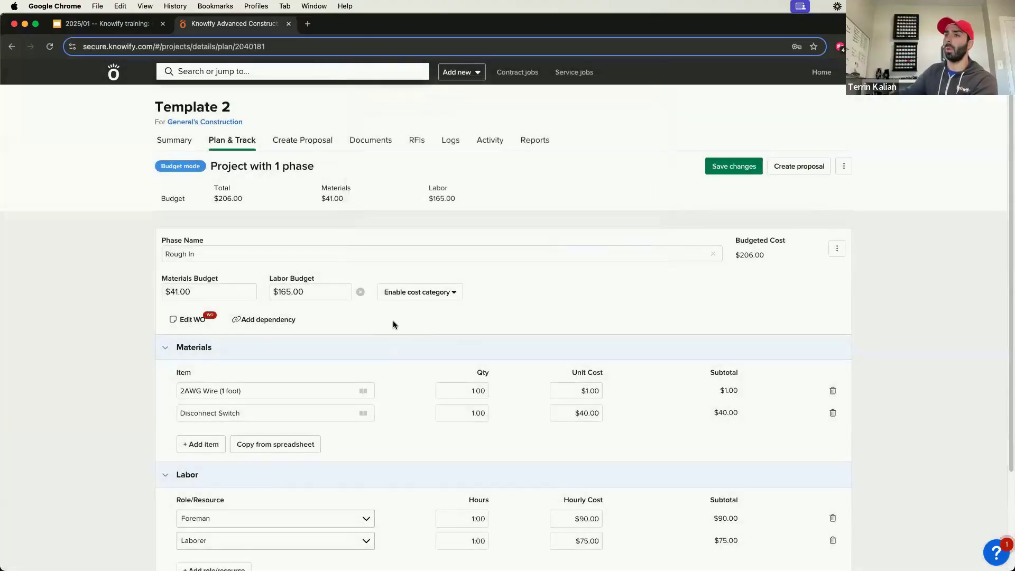
Step: Add a second job phase named Installation below the Rough In phase
scroll(392, 324, "down", 1)
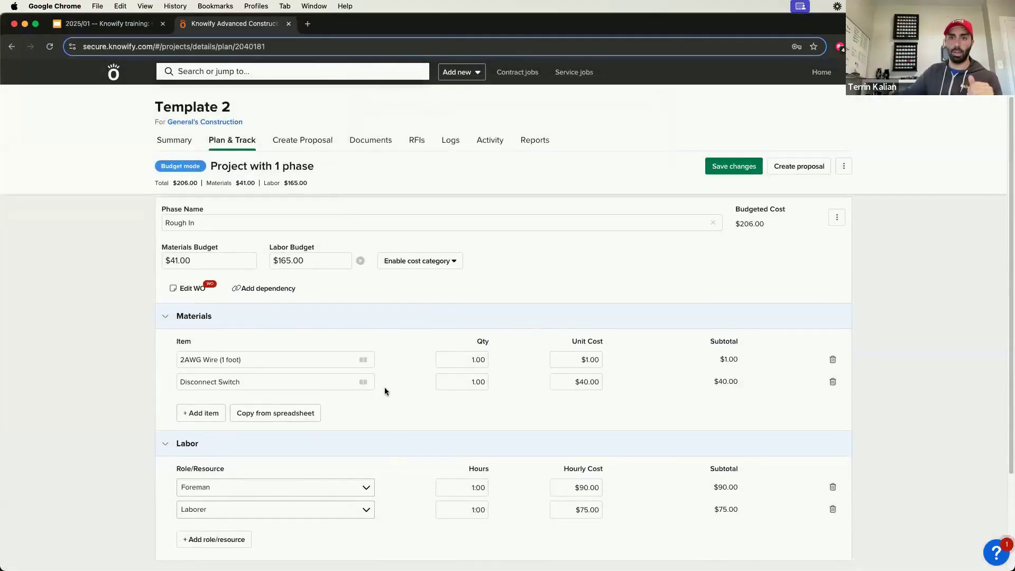
scroll(385, 387, "down", 4)
left_click(200, 469)
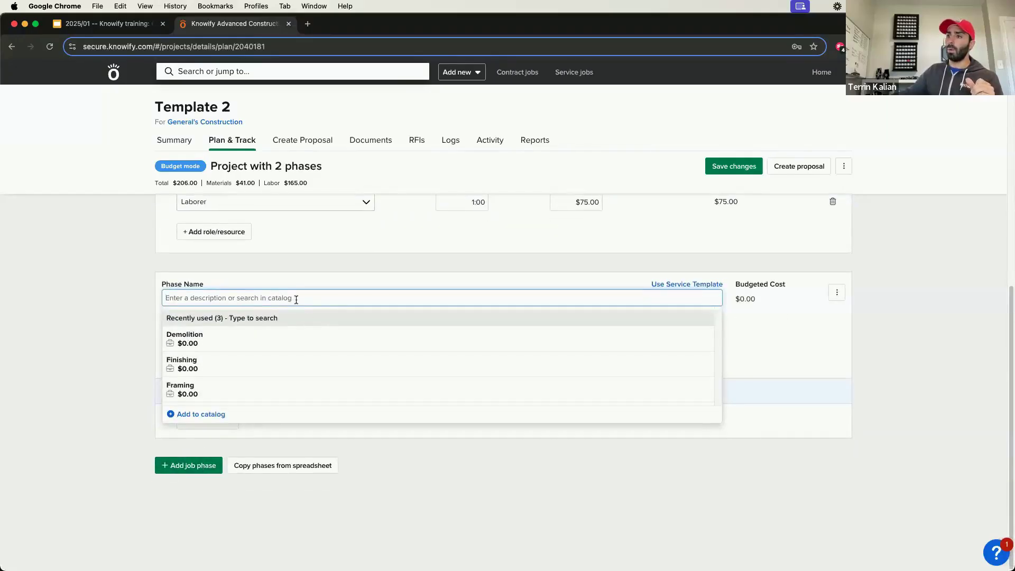
type("Inst")
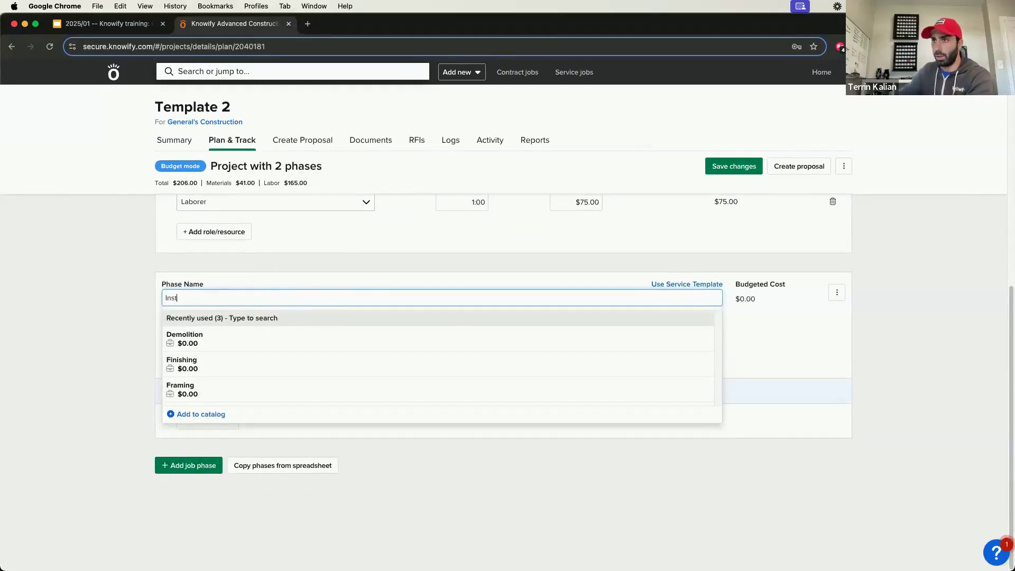
type("allation")
key("Return")
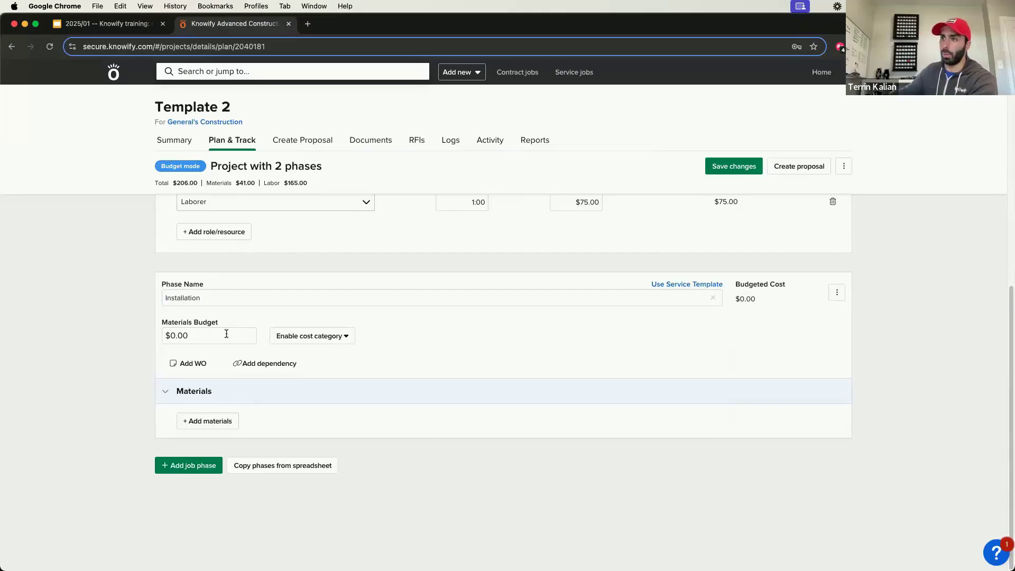
Step: Enable the Labor and Subcontractors cost categories for the Installation phase
left_click(227, 335)
left_click(299, 338)
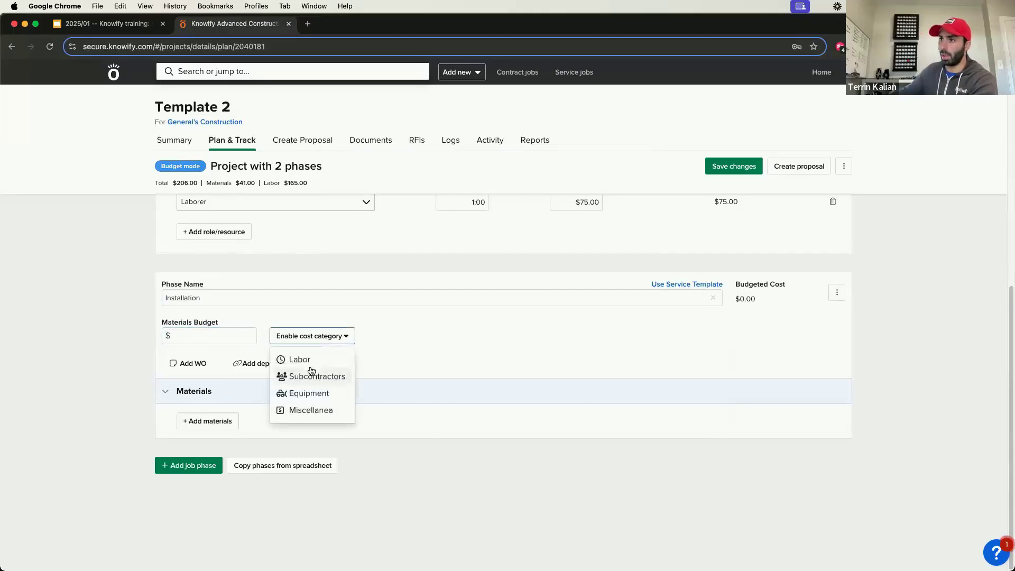
left_click(297, 358)
left_click(406, 360)
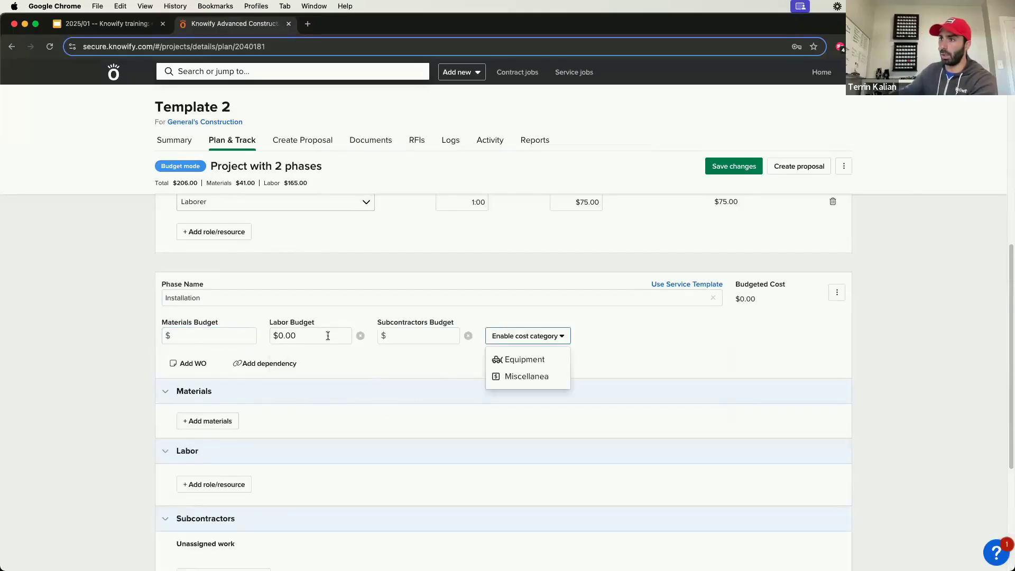
left_click(432, 340)
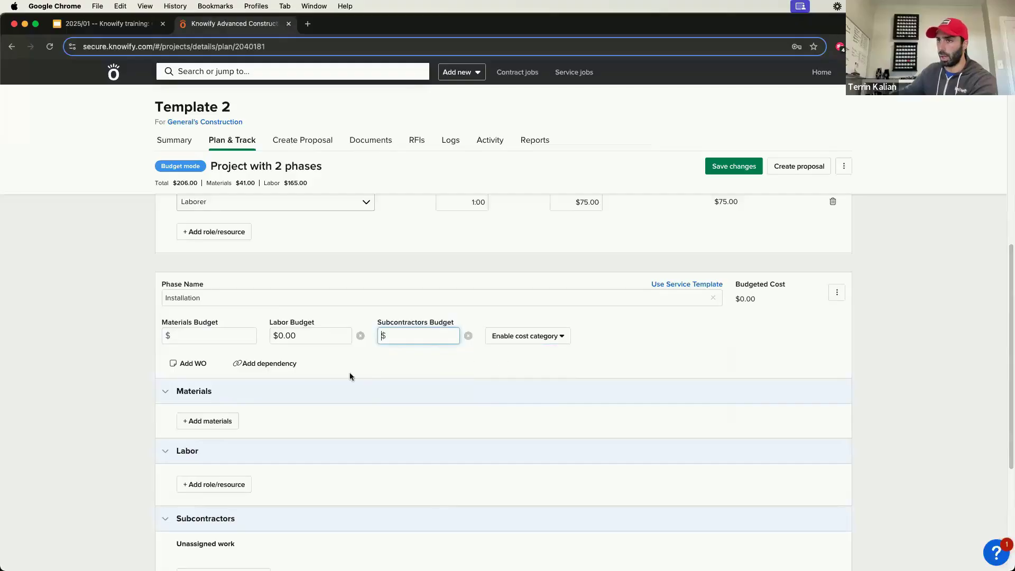
Step: Add a work order to the Installation phase with the text "installation as per plans"
left_click(198, 364)
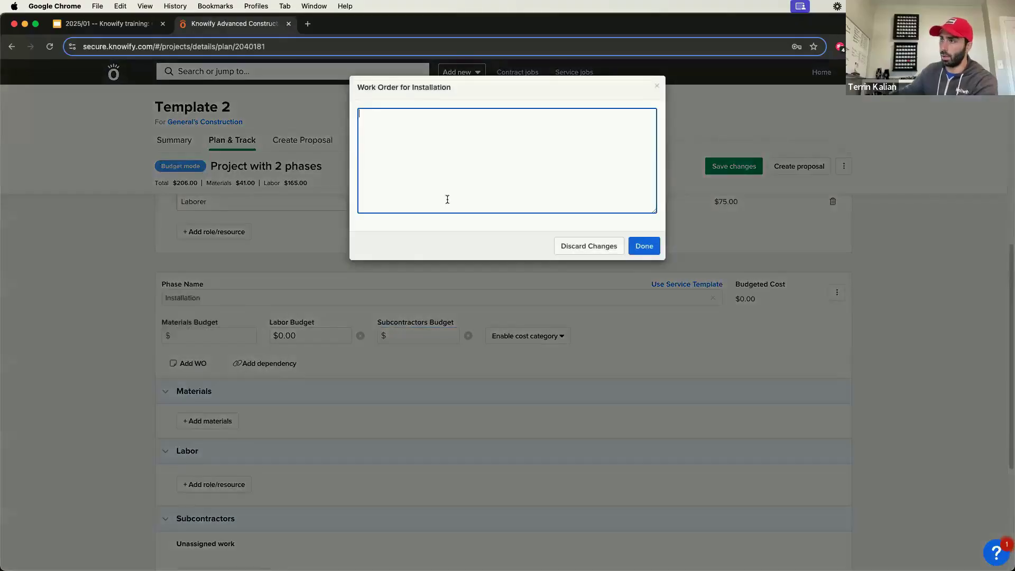
type("installation as per plans")
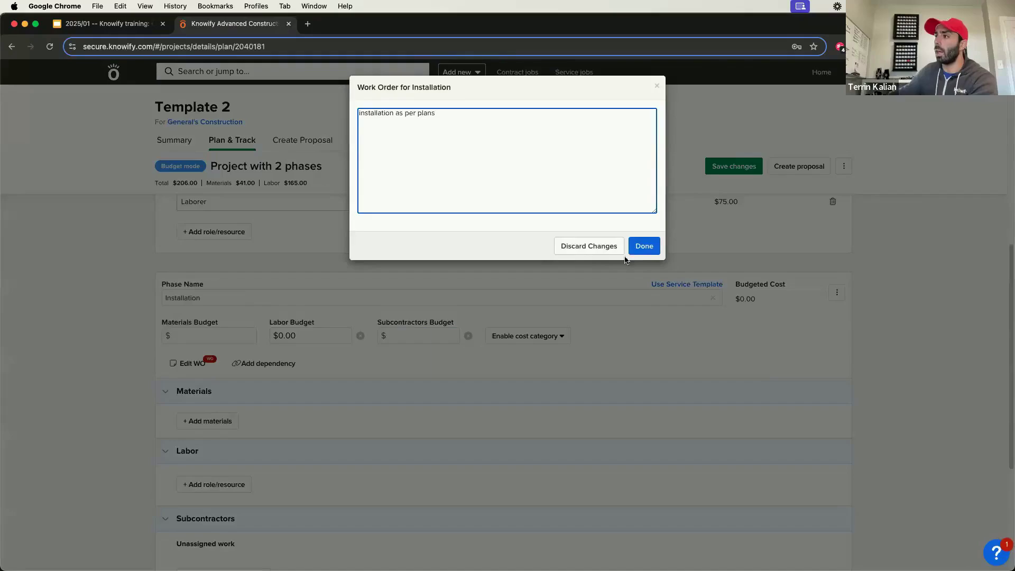
left_click(641, 246)
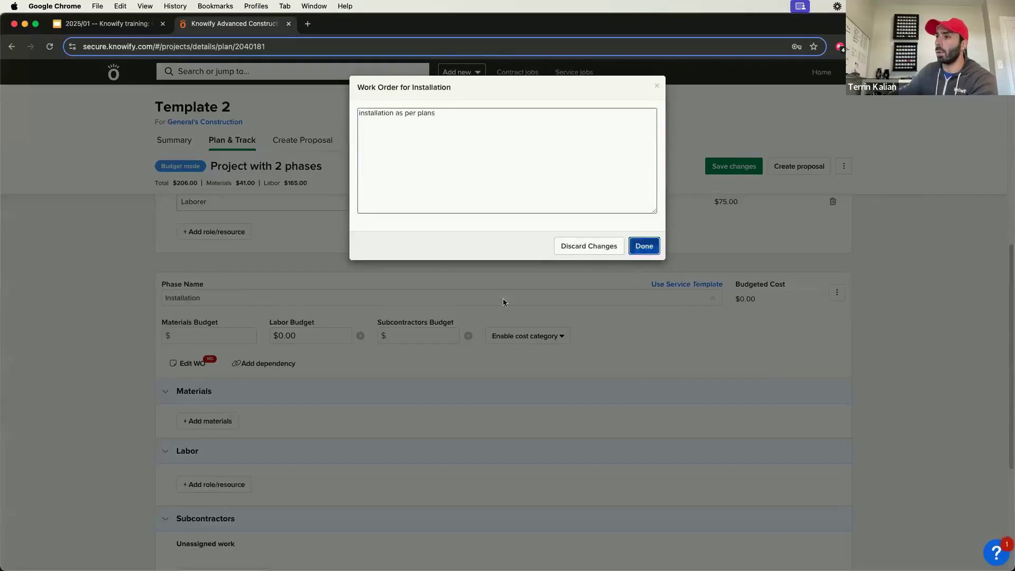
Step: Save the plan and add a dependency requiring Rough In to be finished for the Installation phase to start
left_click(286, 364)
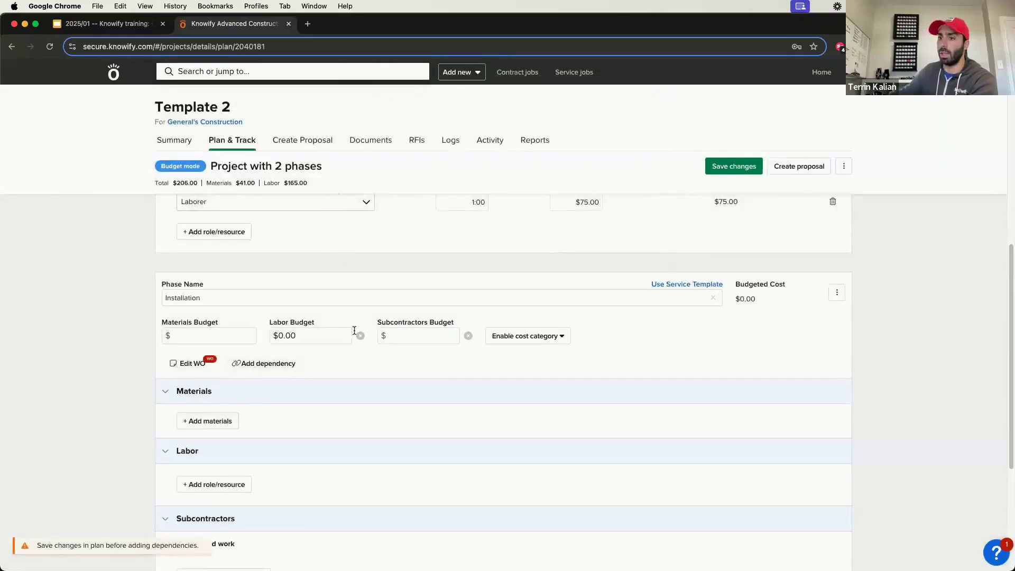
left_click(727, 167)
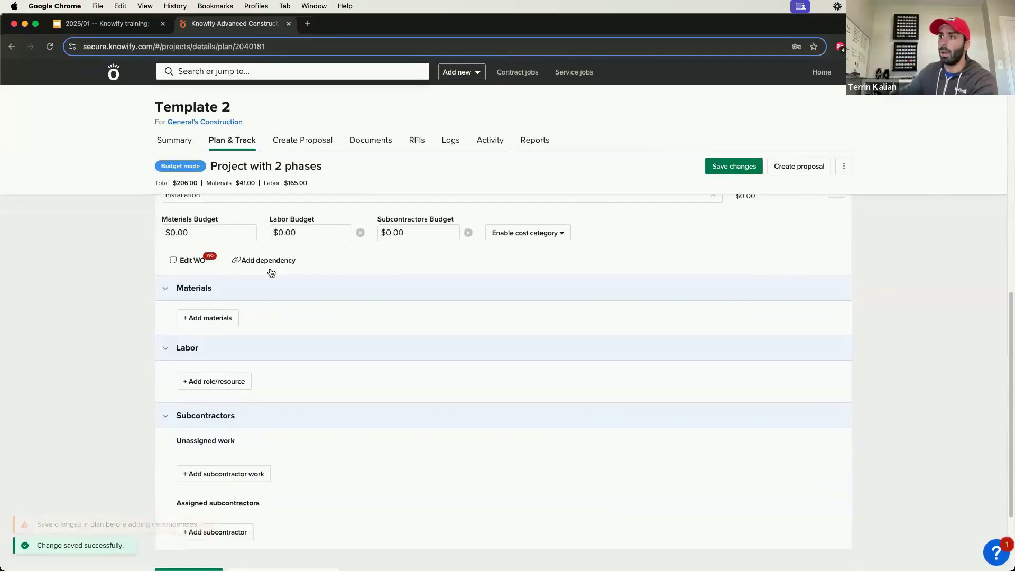
left_click(270, 259)
left_click(402, 113)
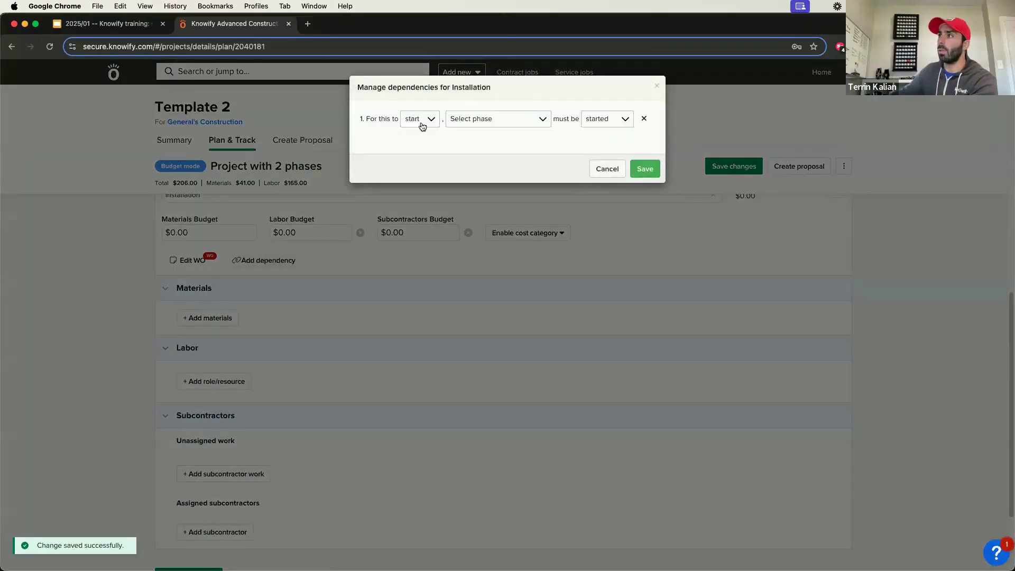
left_click(420, 119)
left_click(464, 119)
left_click(464, 122)
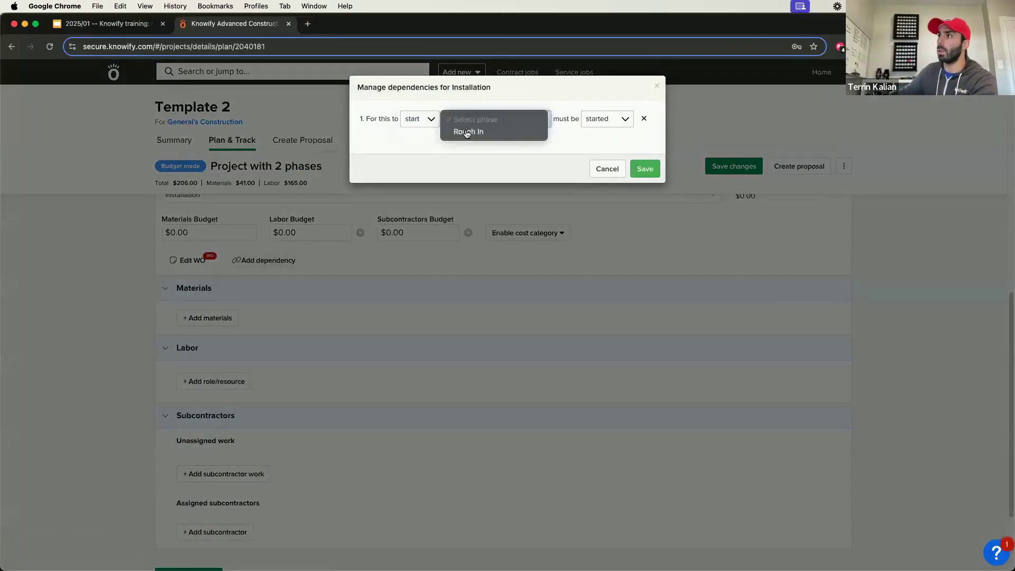
left_click(464, 131)
left_click(598, 119)
left_click(603, 132)
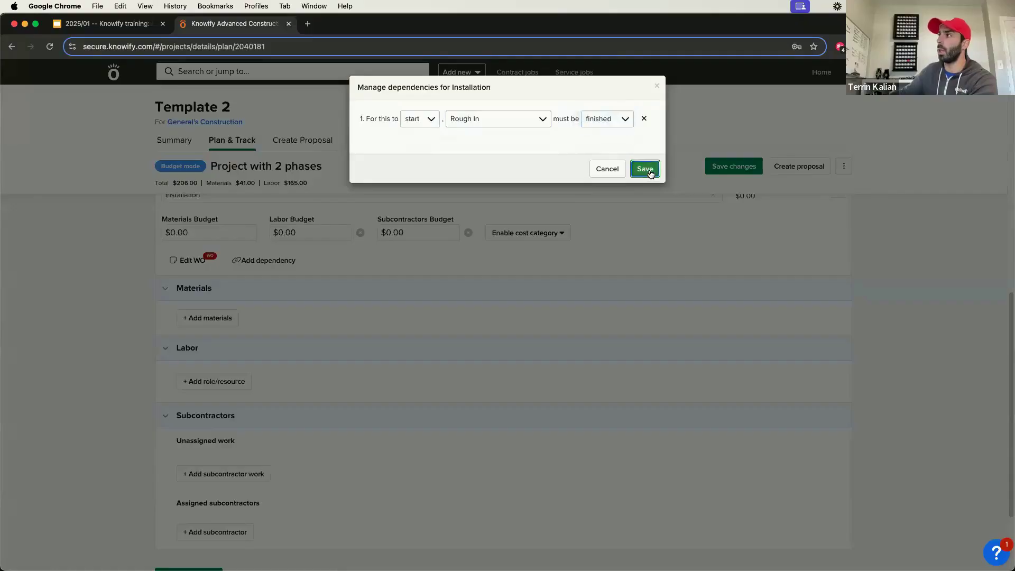
left_click(645, 168)
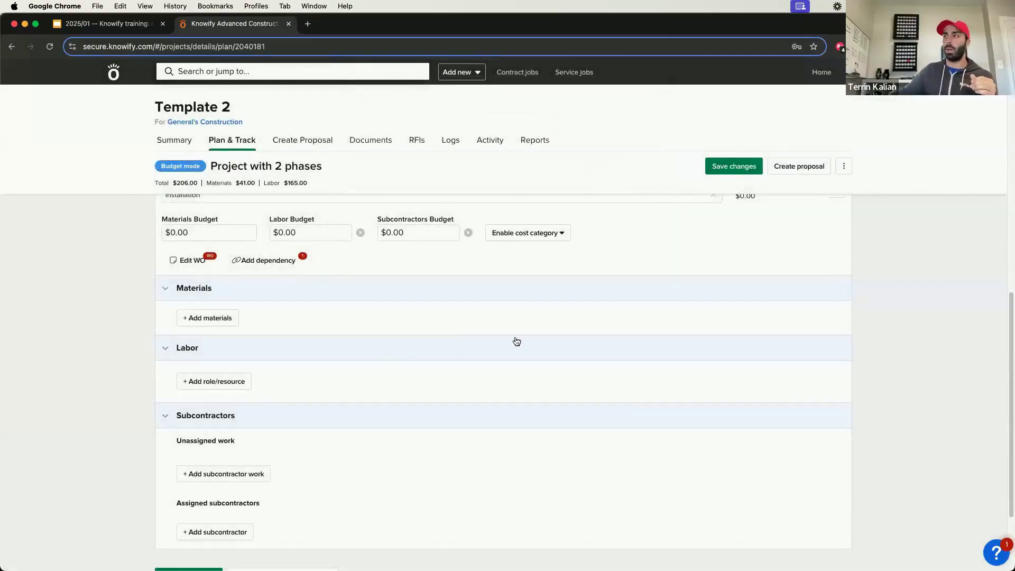
Step: Save the two-phase project plan and mark it for use as a template
left_click(734, 166)
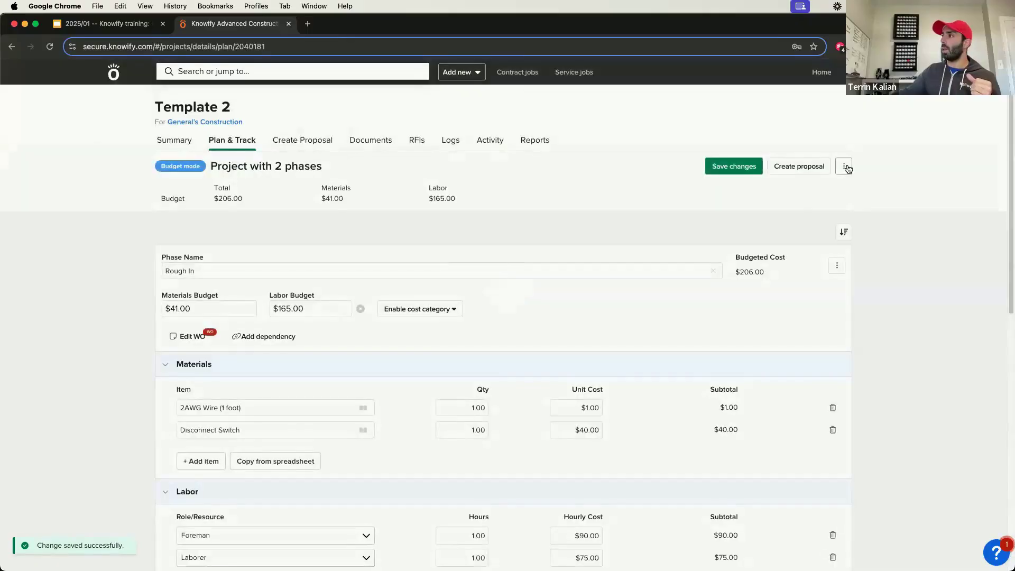
left_click(844, 166)
left_click(793, 210)
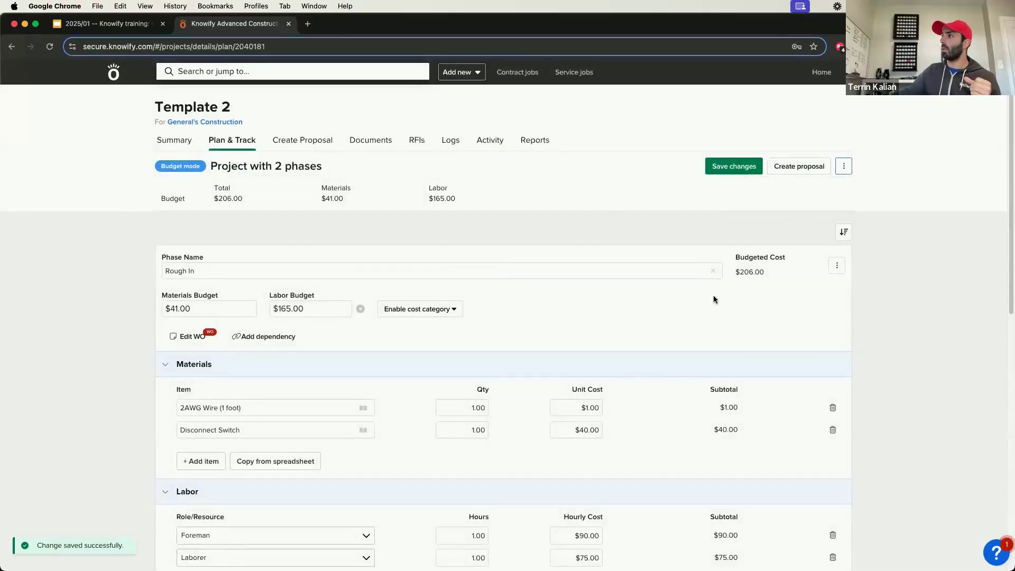
left_click(848, 168)
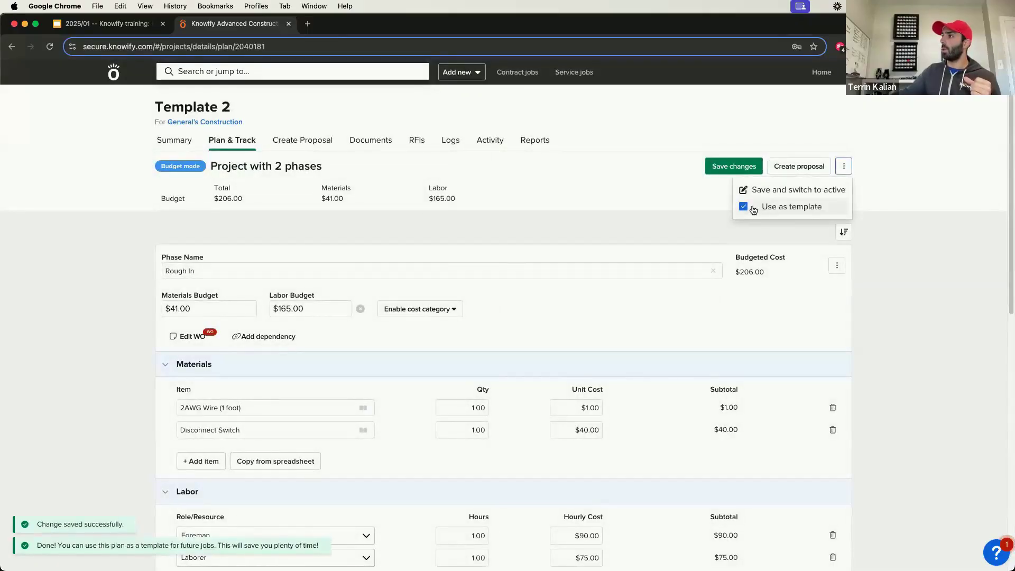
Step: Start a new contract job with the suggested name Project #0000108 for the client General's Construction
left_click(459, 72)
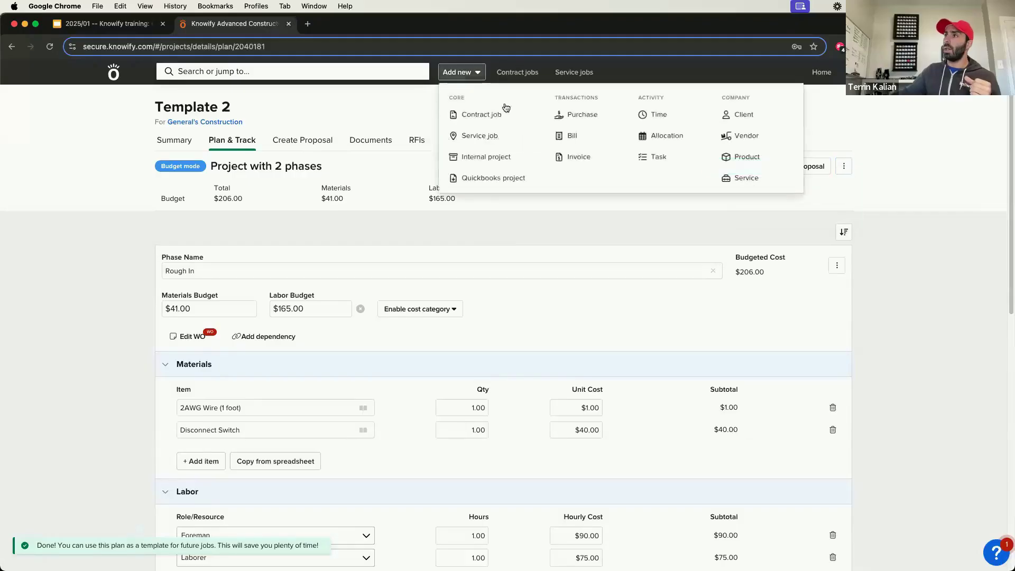
left_click(495, 114)
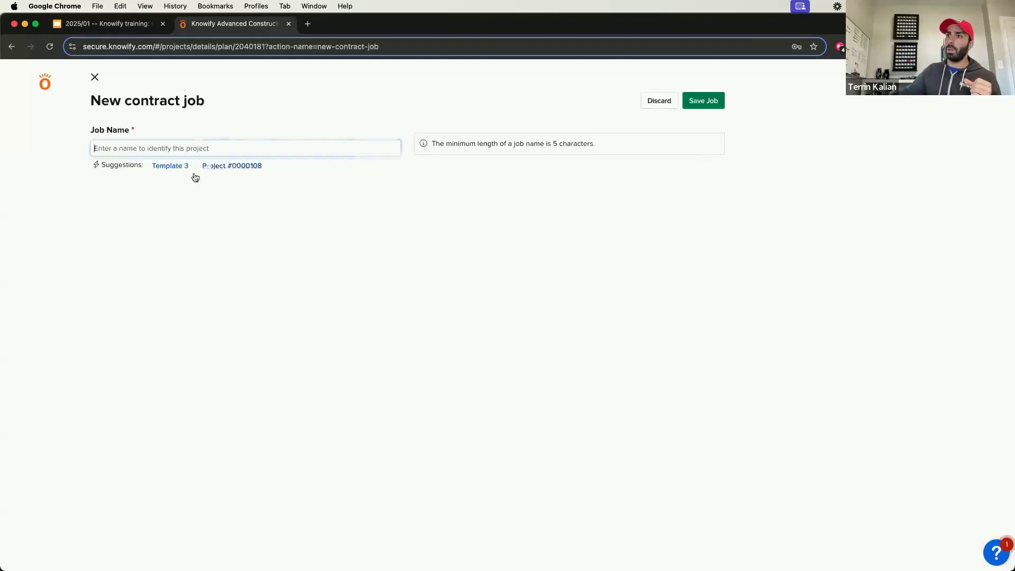
left_click(213, 166)
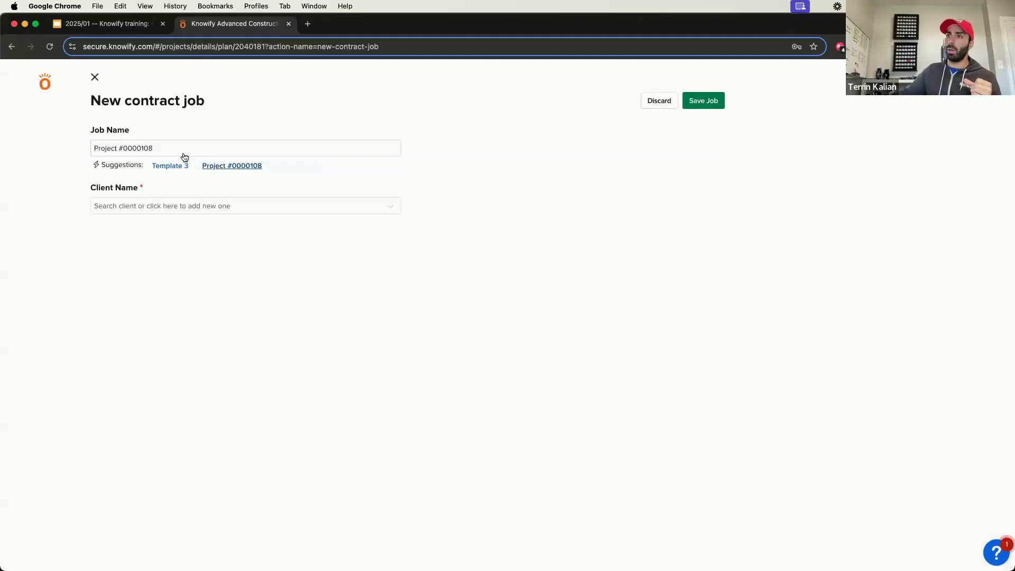
left_click(206, 200)
left_click(138, 241)
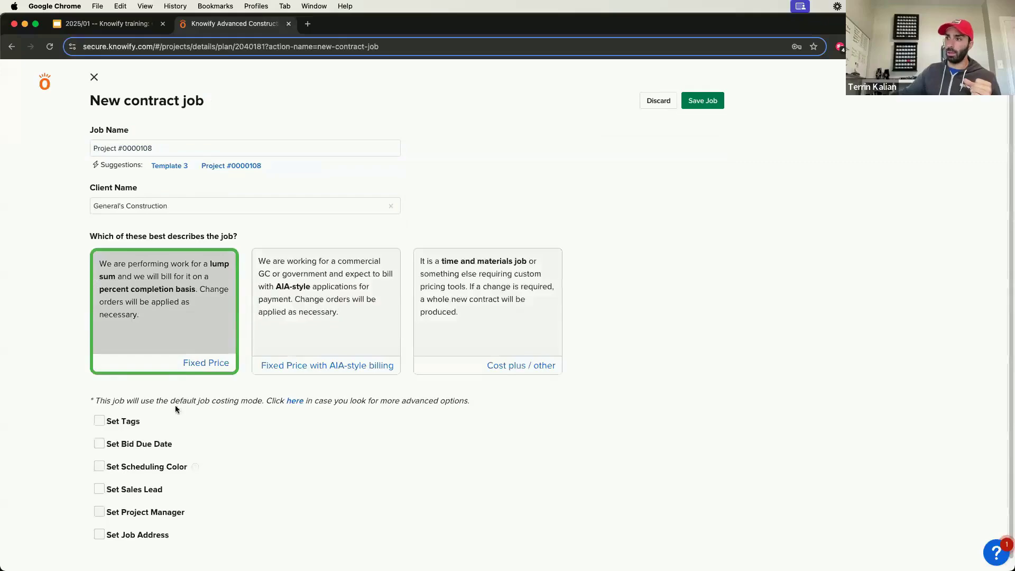
Step: Assign a project manager and a sales lead to the new contract job
left_click(100, 511)
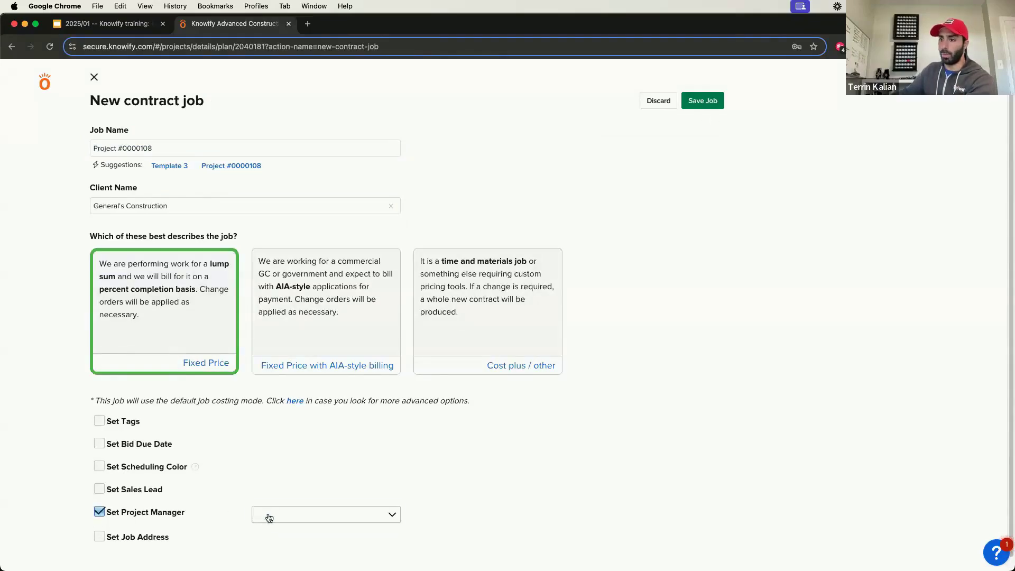
left_click(268, 516)
left_click(291, 539)
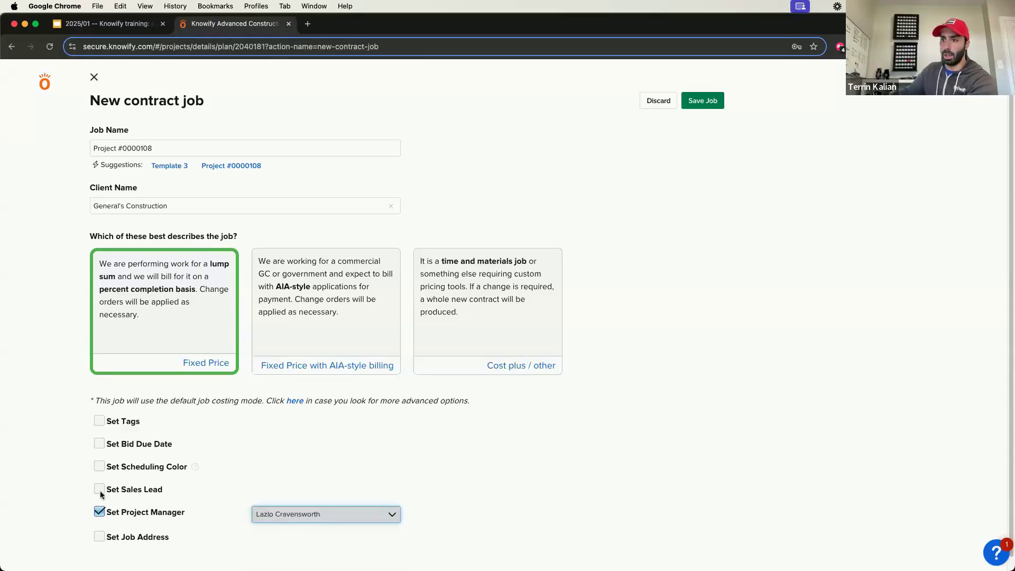
left_click(99, 489)
left_click(301, 497)
left_click(275, 530)
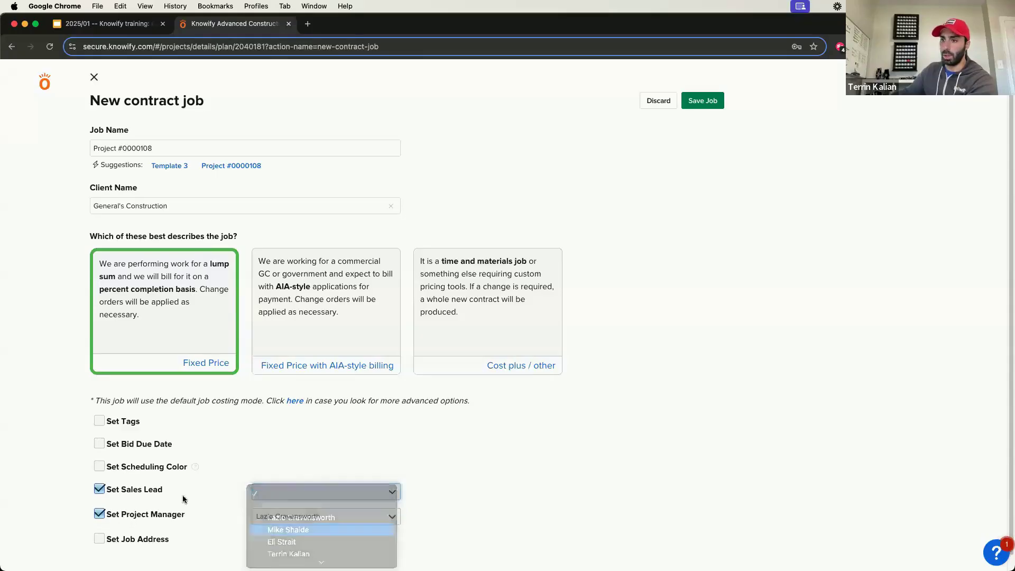
Step: Set the job address from an address lookup suggestion and save the job
left_click(99, 538)
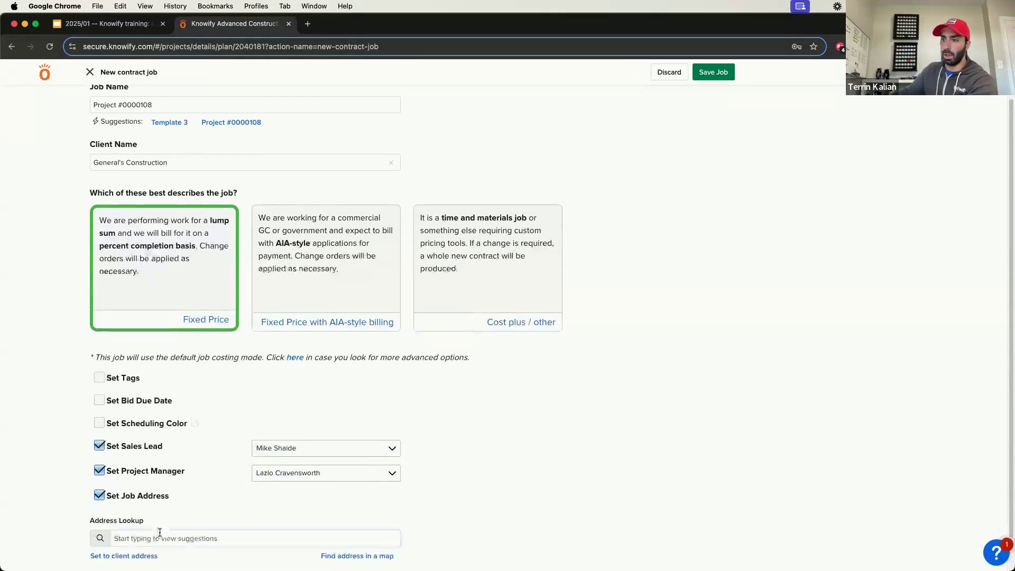
type("252")
left_click(159, 551)
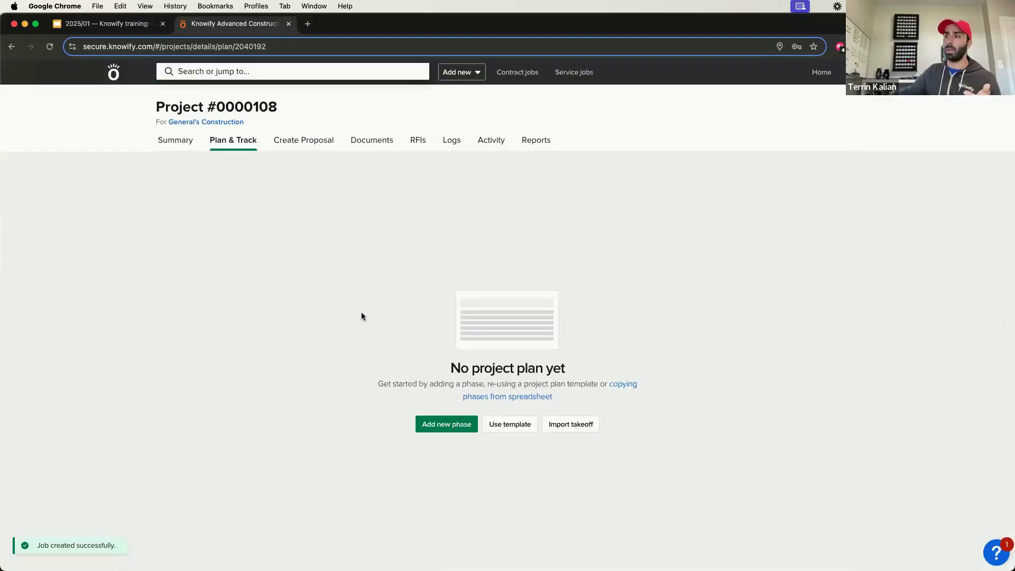
Step: Apply the Template 2 project plan template to the new contract job
left_click(509, 428)
left_click(478, 305)
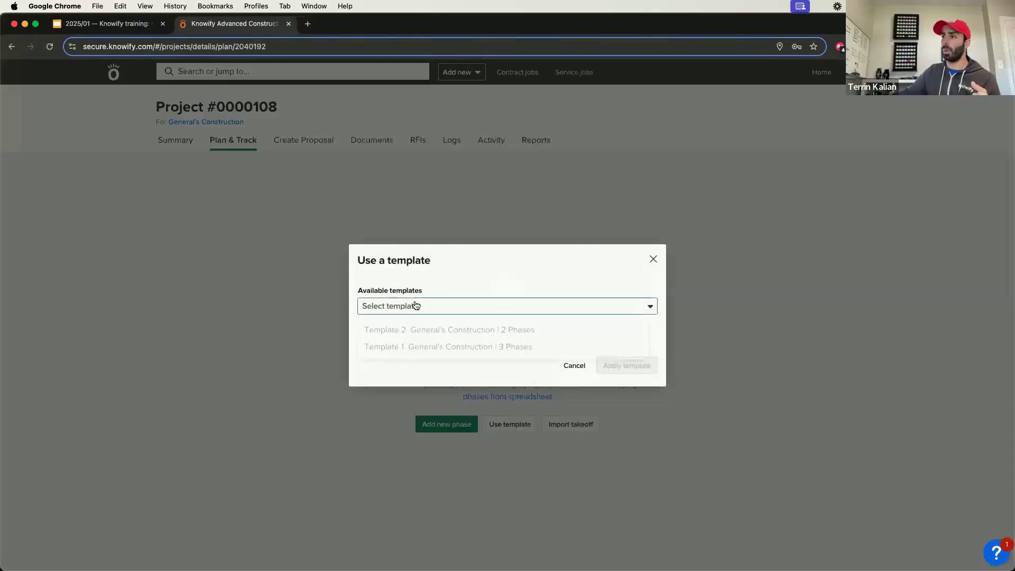
left_click(391, 329)
left_click(617, 367)
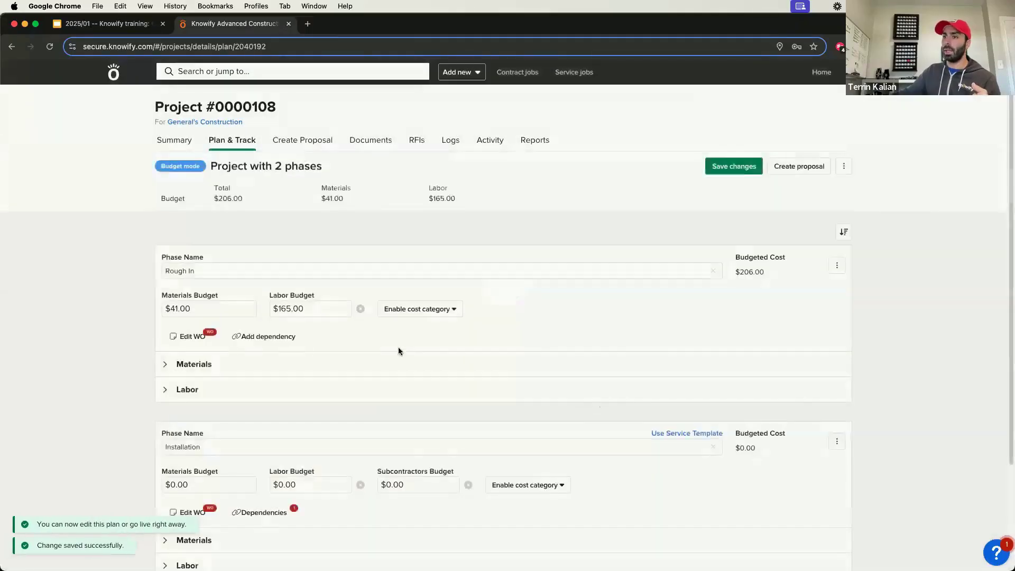
scroll(369, 385, "down", 1)
scroll(184, 273, "up", 1)
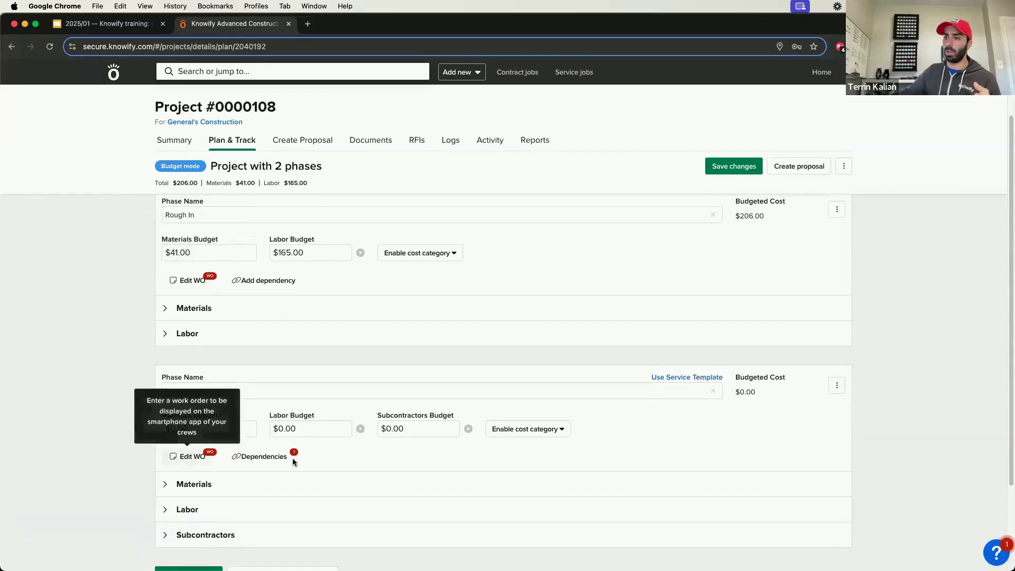
Step: In the Rough In phase, set the material quantities to 100 for 2AWG Wire (1 foot) and 20 for Disconnect Switch
left_click(178, 306)
left_click(482, 351)
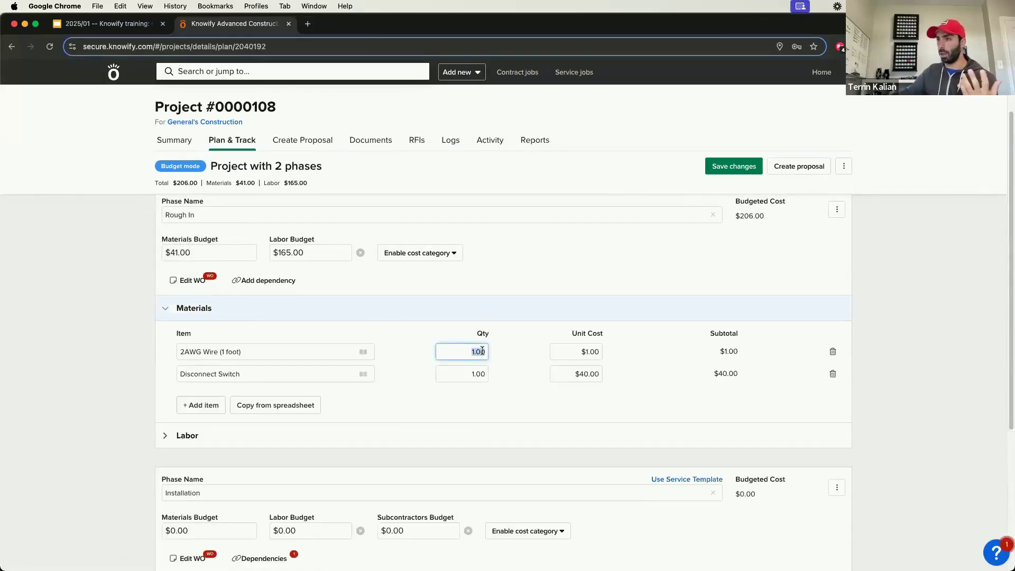
type("100")
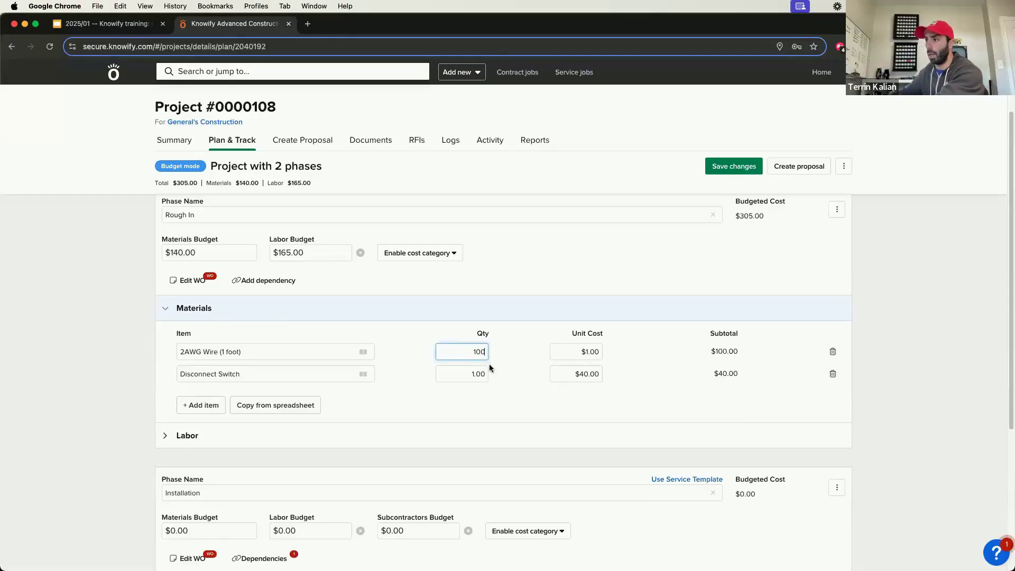
left_click(471, 380)
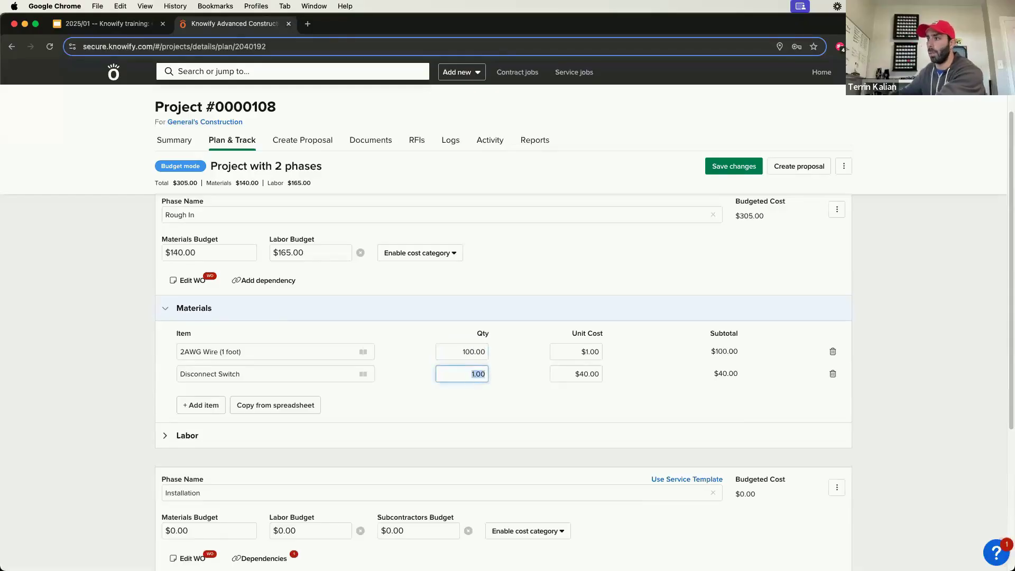
type("20")
Step: Set the Rough In labor to 40 hours for Laborer and 80 hours for Foreman, and save the plan
left_click(238, 444)
left_click(487, 478)
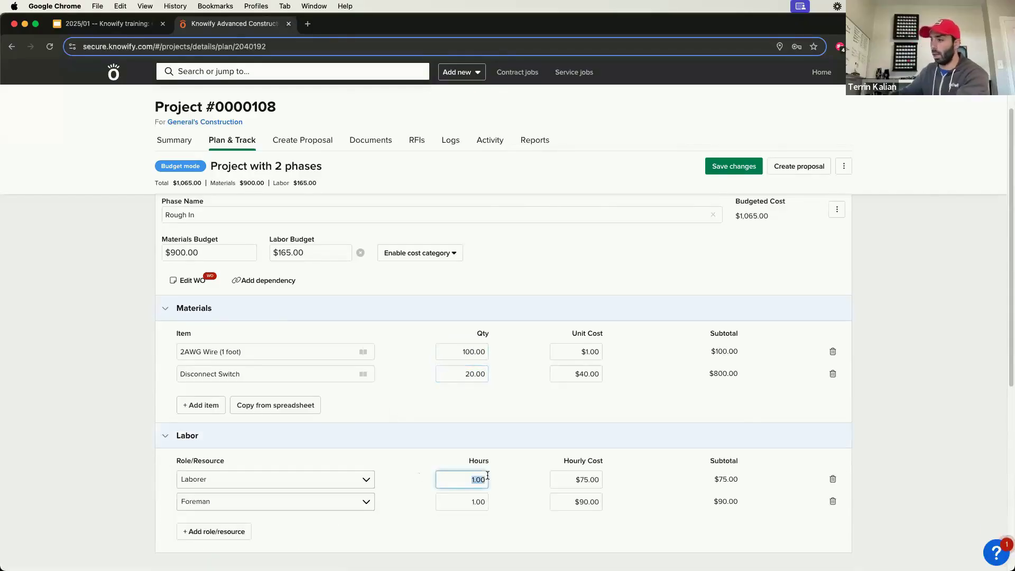
type("40")
left_click(469, 495)
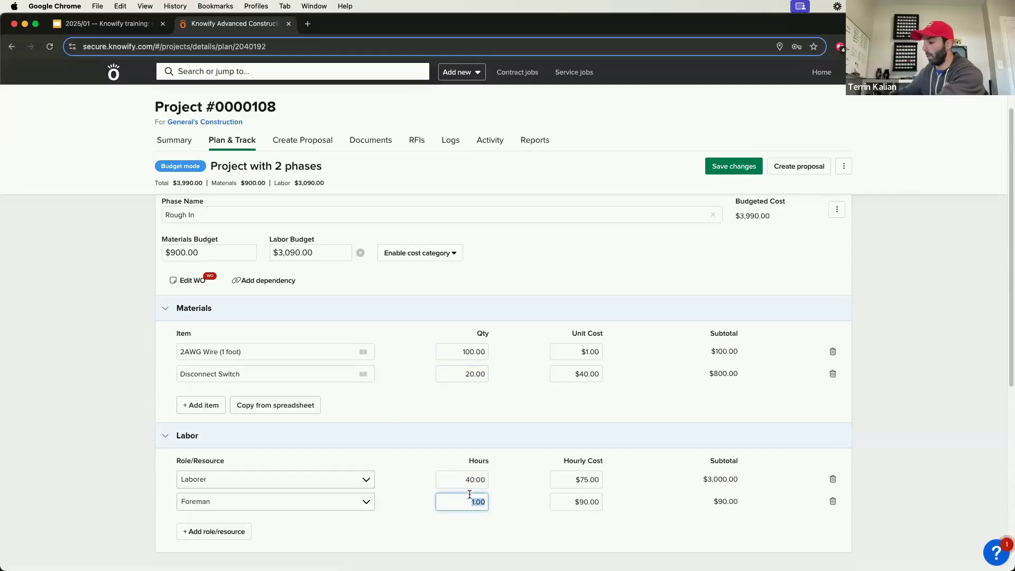
type("80")
left_click(532, 443)
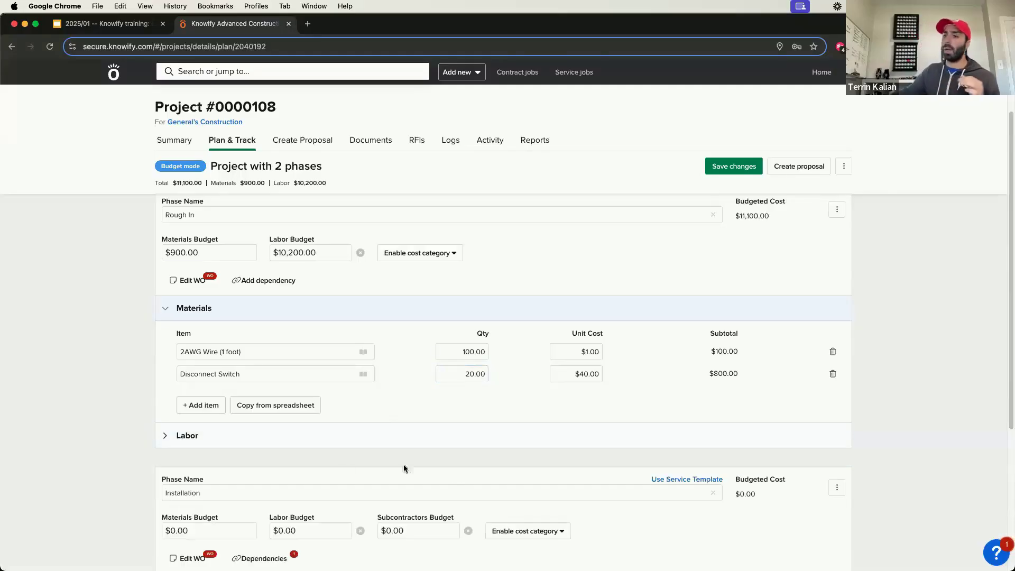
left_click(339, 437)
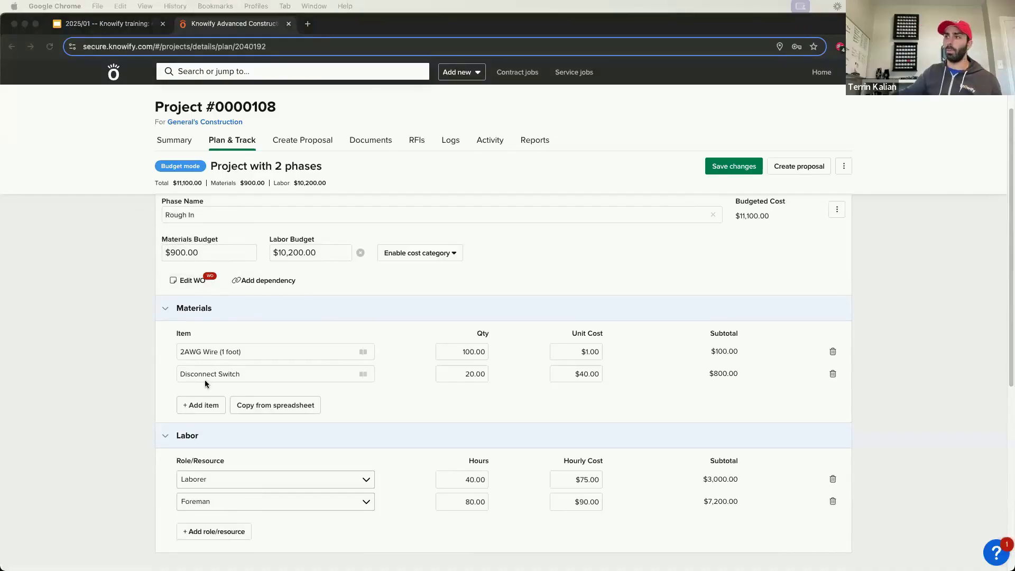
left_click(404, 381)
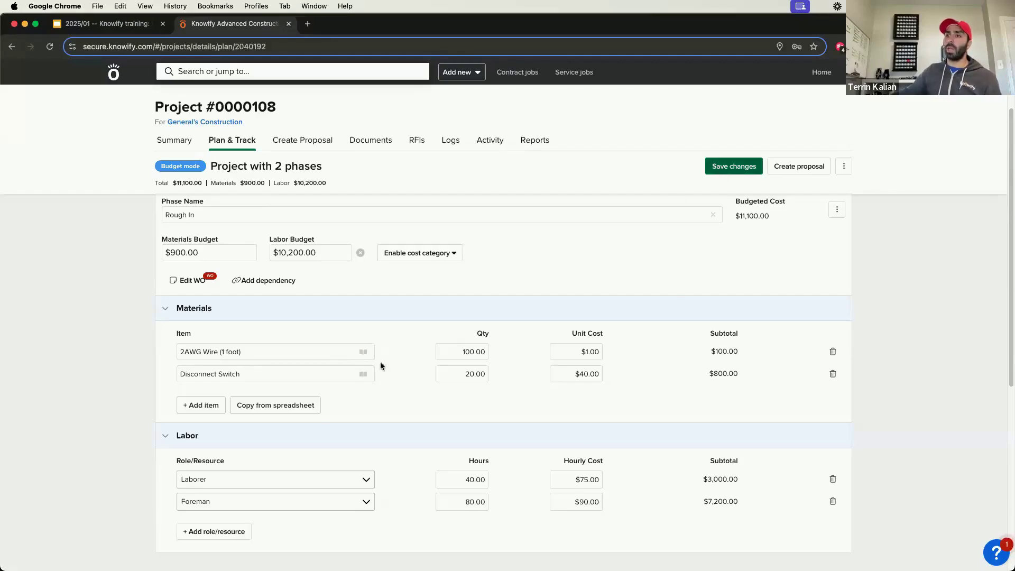
left_click(709, 172)
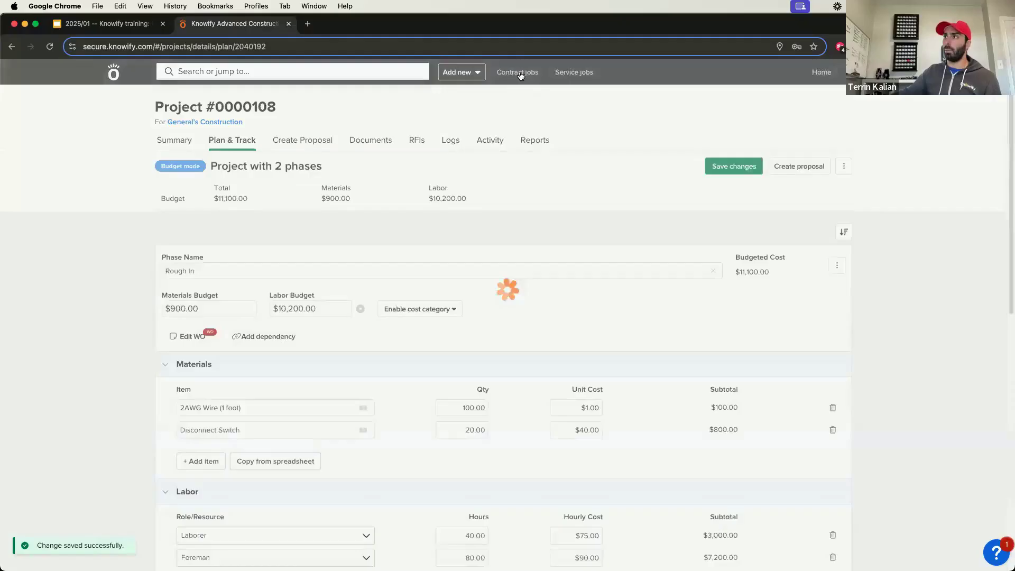
Step: Search the contract jobs for Template and open the phase plan of Template 2
left_click(521, 74)
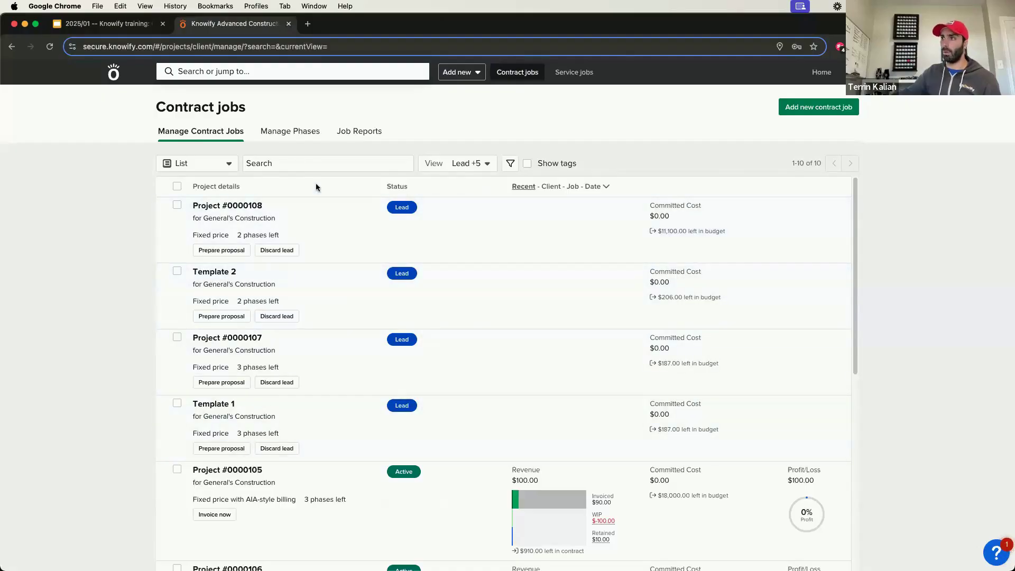
left_click(315, 167)
type("Tem")
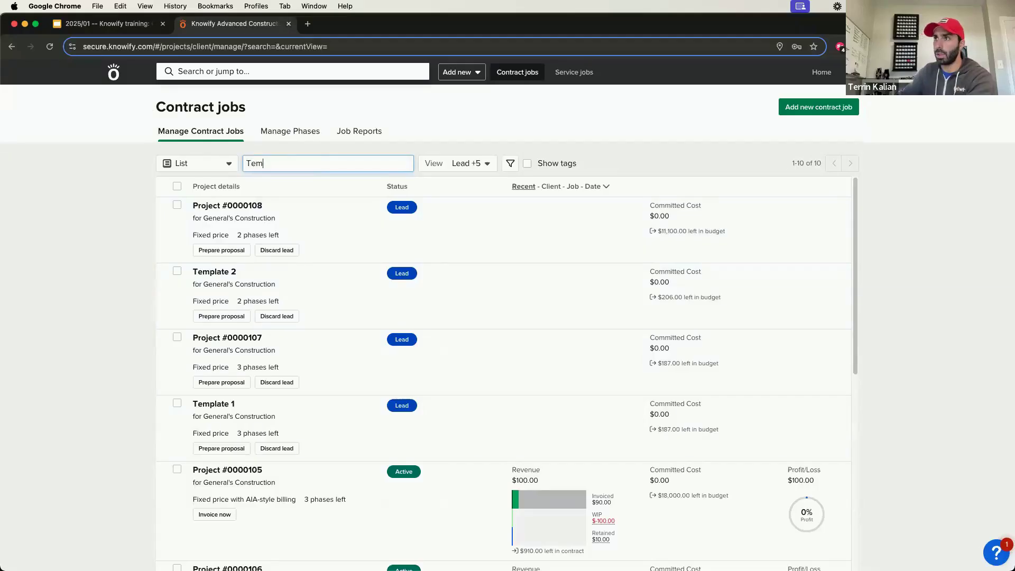
type("platet")
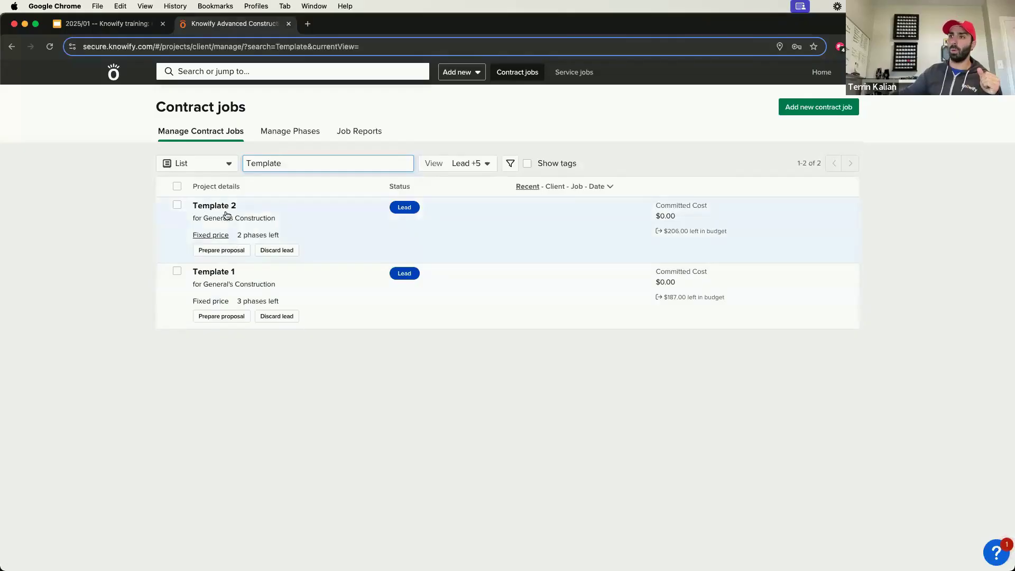
left_click(261, 236)
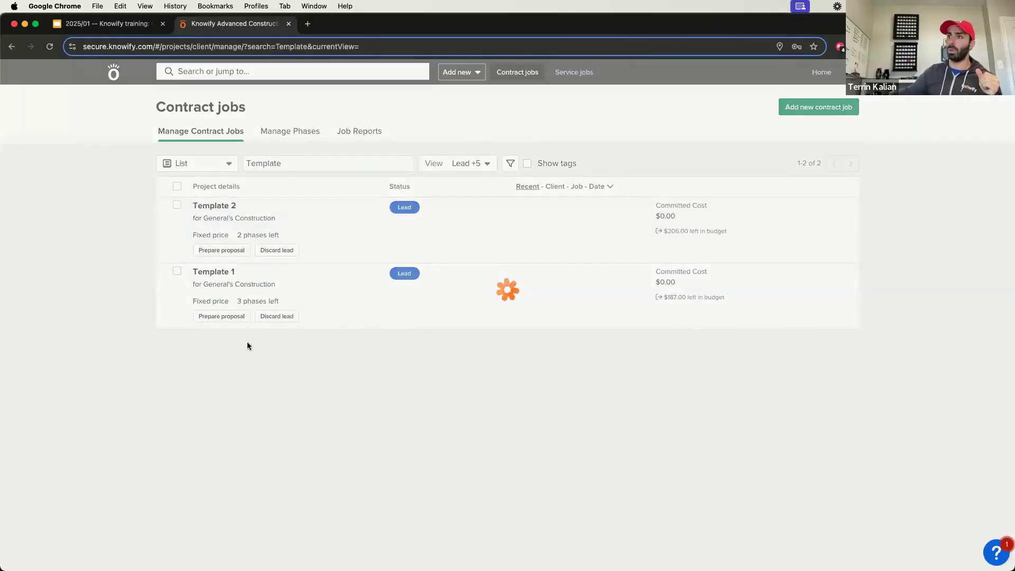
Step: Add a new job phase named Finishing at the end of the Template 2 plan
scroll(309, 367, "down", 4)
scroll(312, 367, "down", 6)
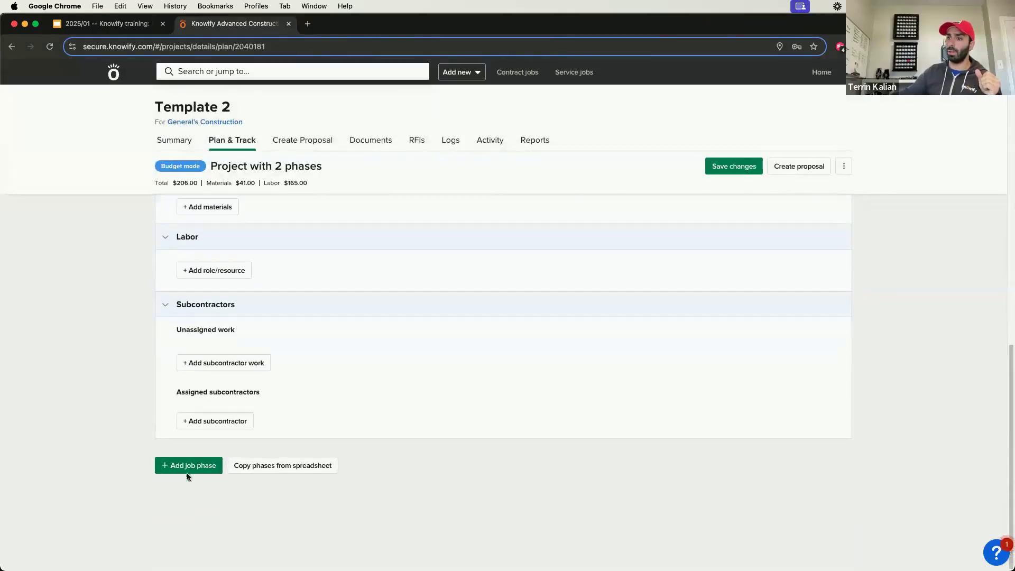
left_click(190, 467)
type("F")
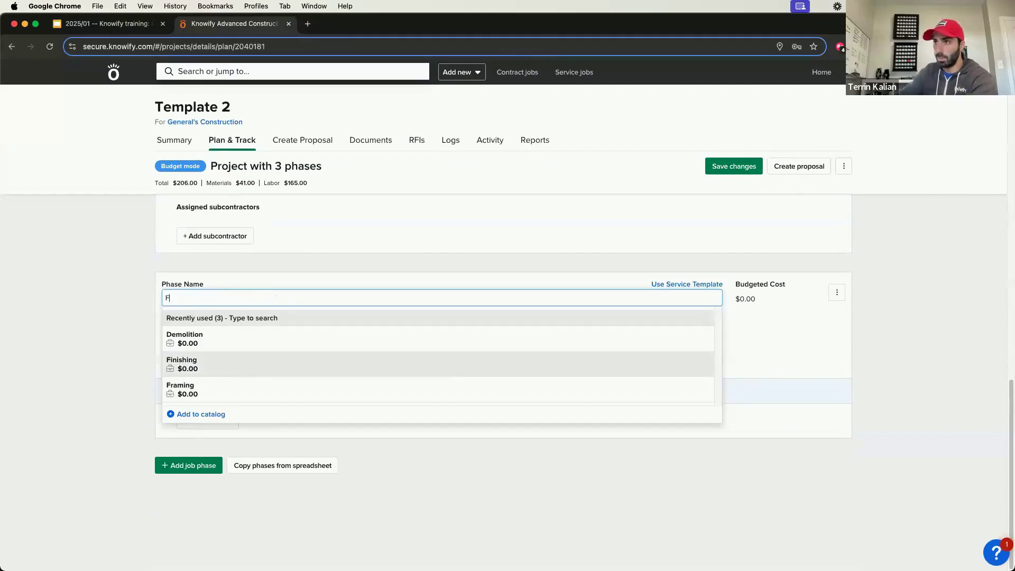
type("inishing")
key("Return")
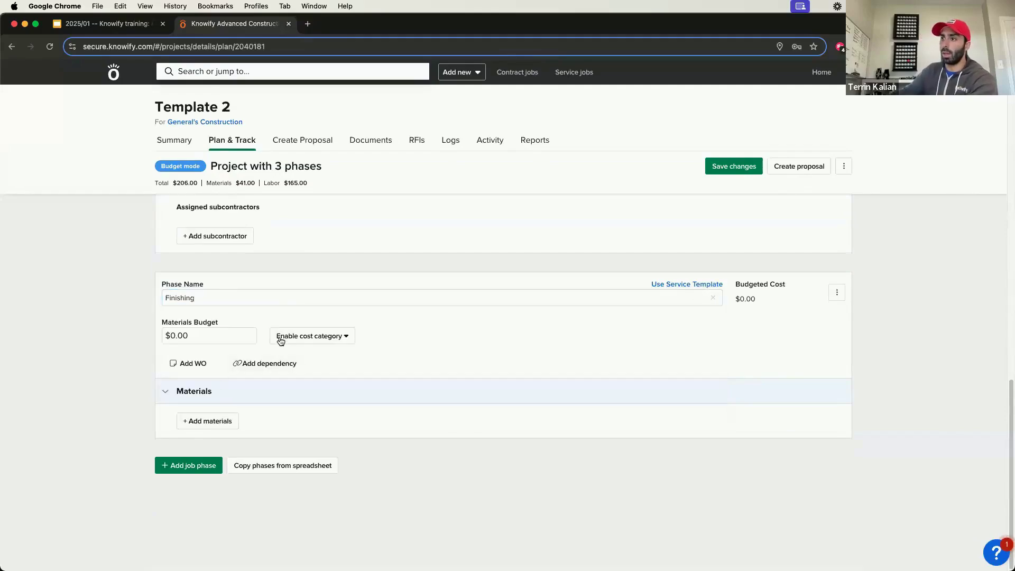
Step: Enable the subcontractors cost category for the Finishing phase with a budget of $5,000, and save the template plan
left_click(280, 341)
left_click(340, 376)
left_click(342, 338)
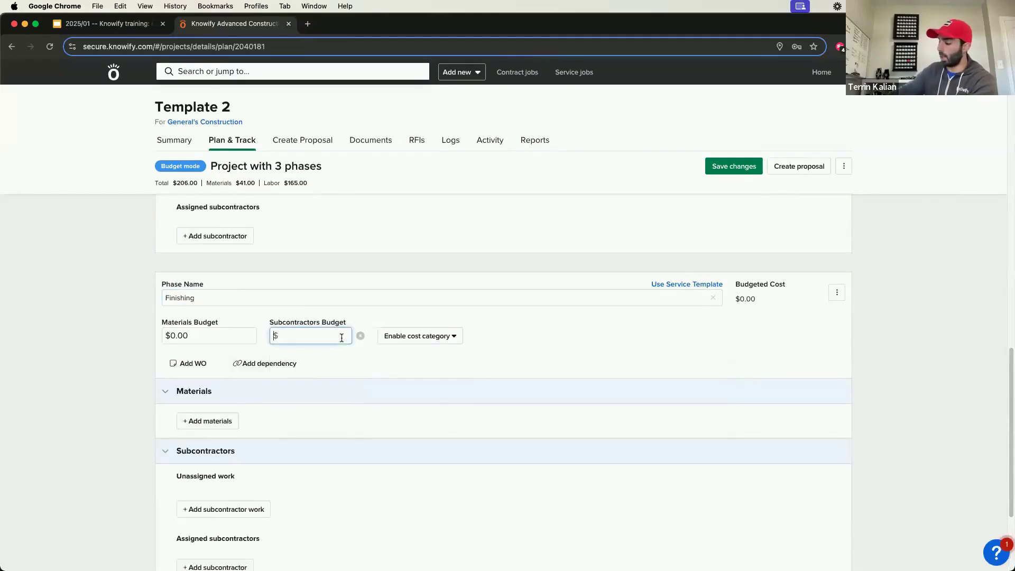
type("5000")
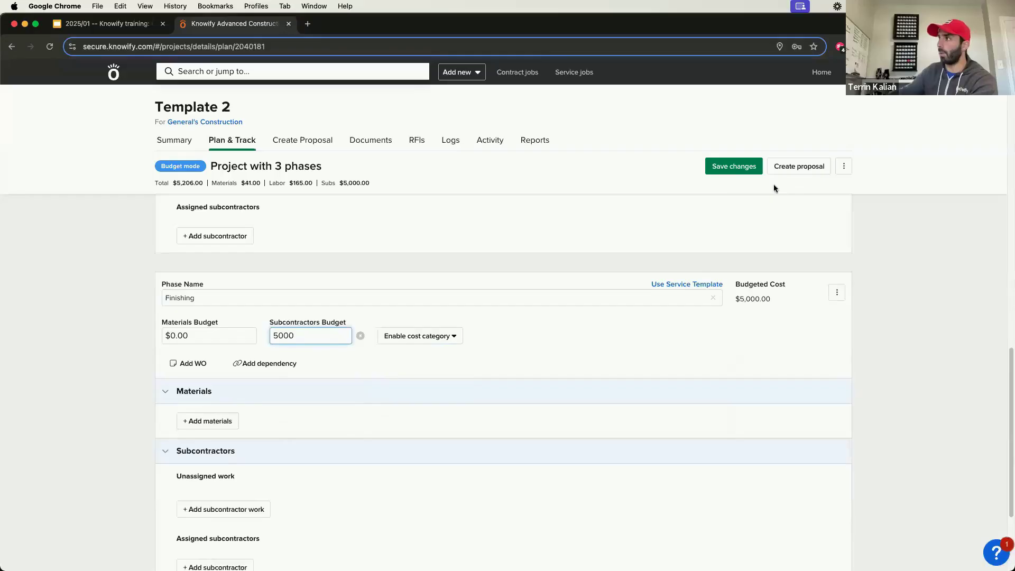
left_click(733, 168)
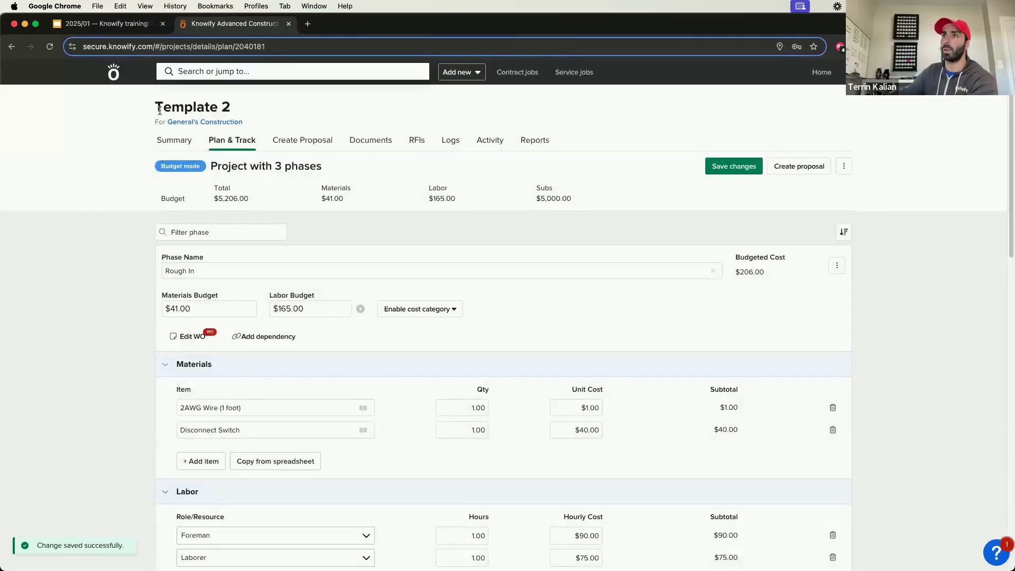
Step: Check the plan options of Template 2 and look over its phases
left_click_drag(159, 110, 243, 115)
left_click(471, 133)
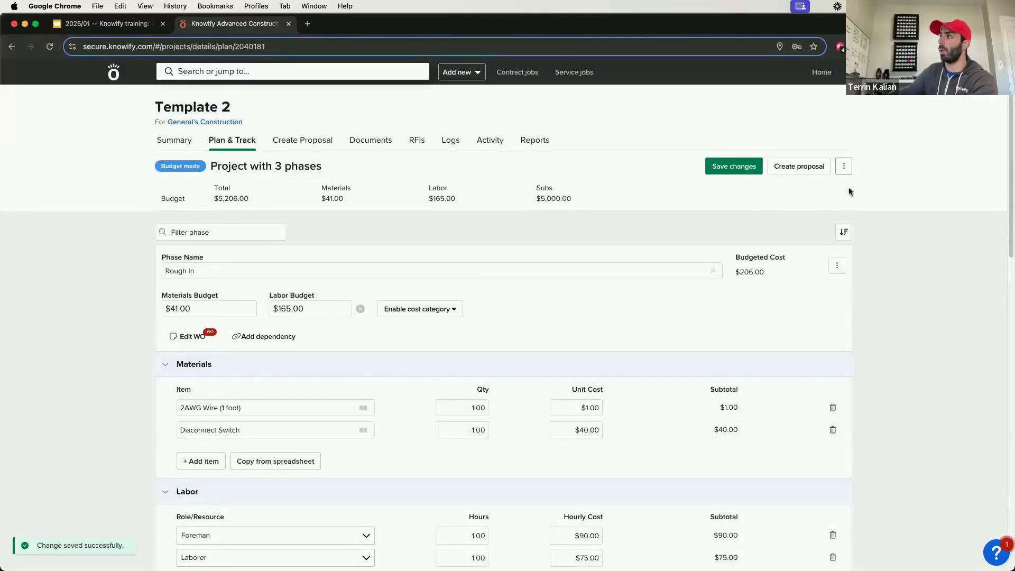
left_click(844, 166)
left_click(786, 208)
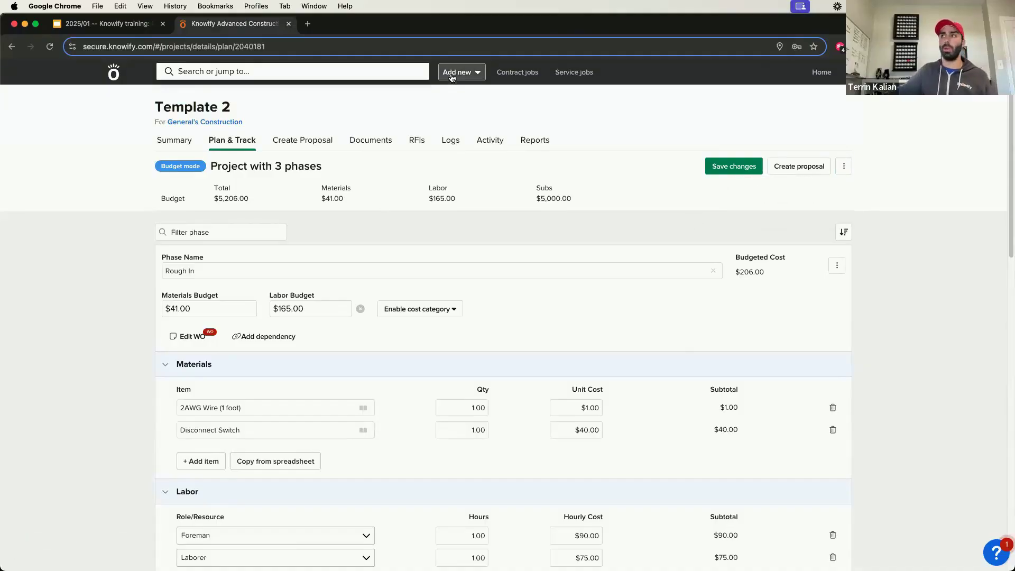
scroll(259, 288, "down", 15)
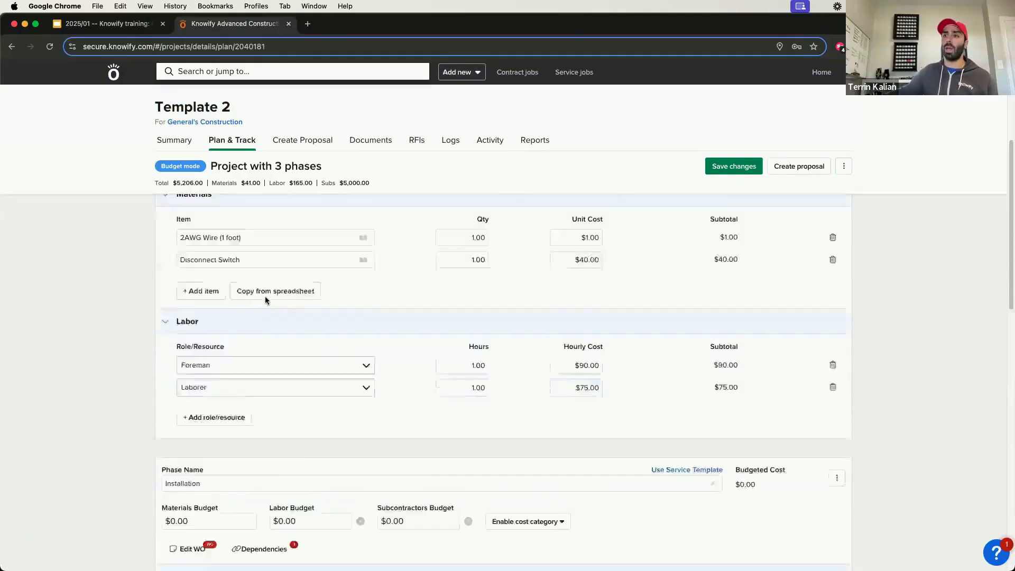
scroll(248, 527, "down", 2)
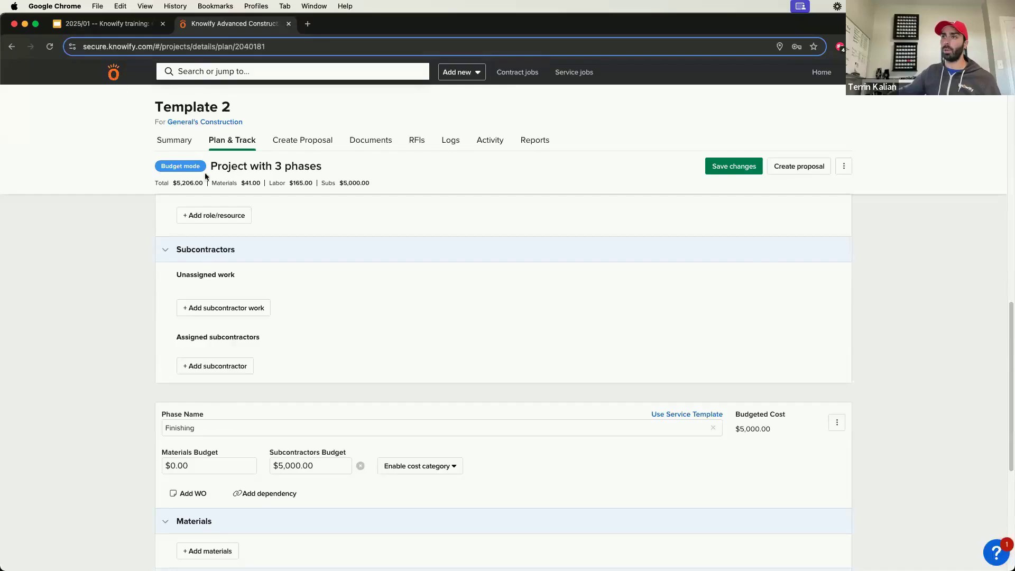
Step: Return to the filtered contract jobs list and open the project plan of Template 1
left_click(114, 73)
left_click(249, 212)
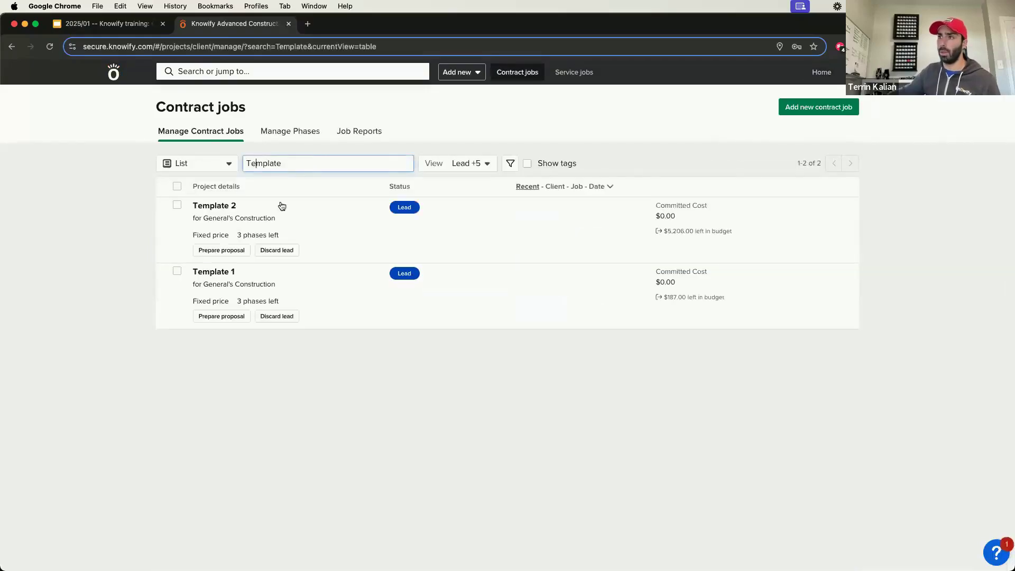
left_click(211, 272)
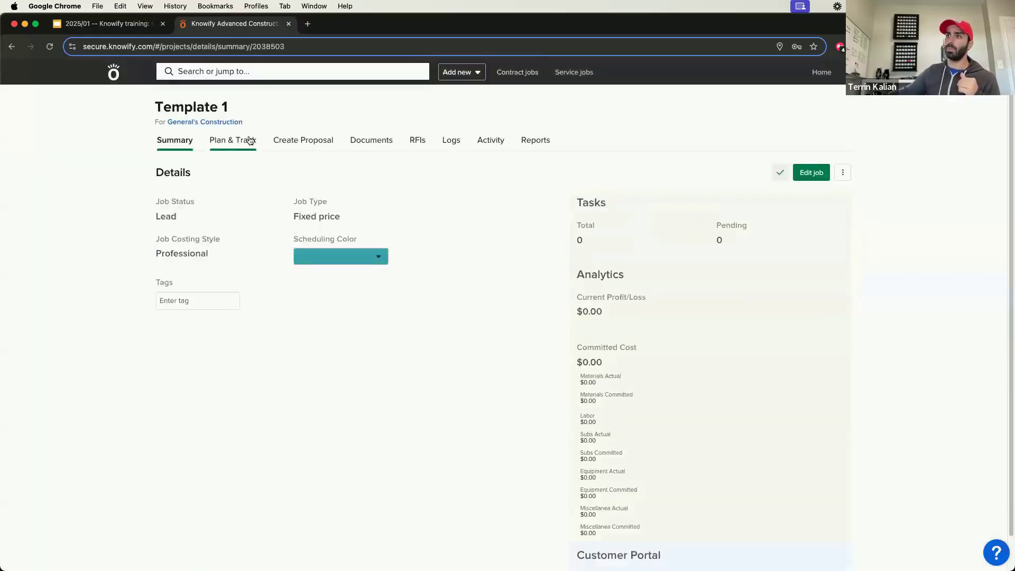
left_click(233, 141)
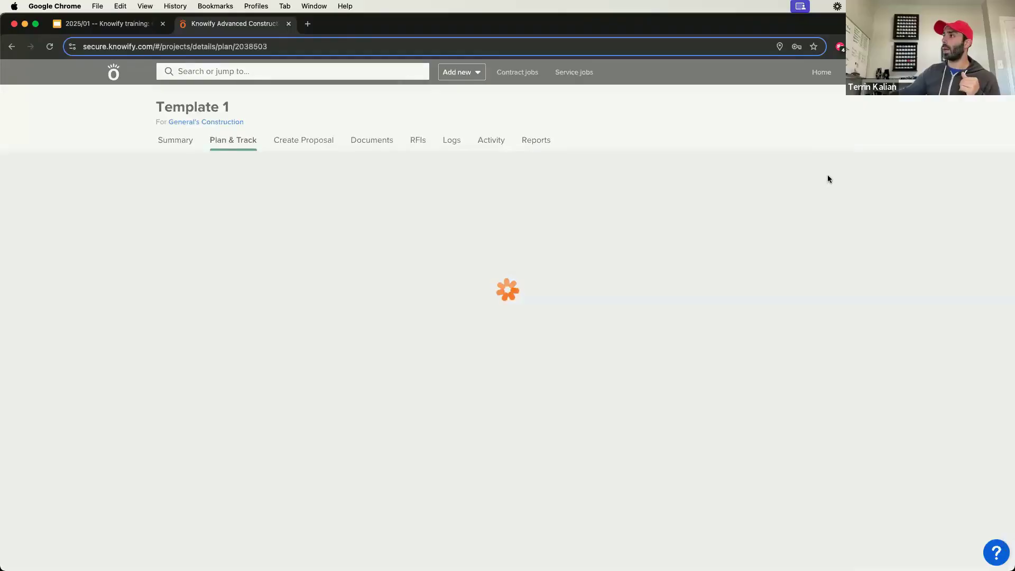
Step: Turn the use-as-template option off and back on for the Template 1 plan
left_click(850, 166)
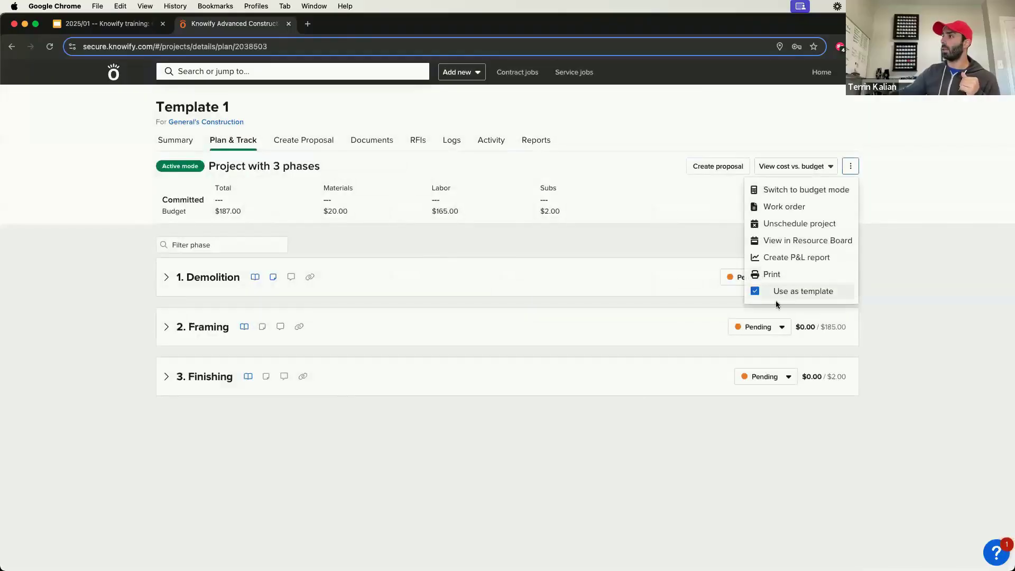
left_click(783, 294)
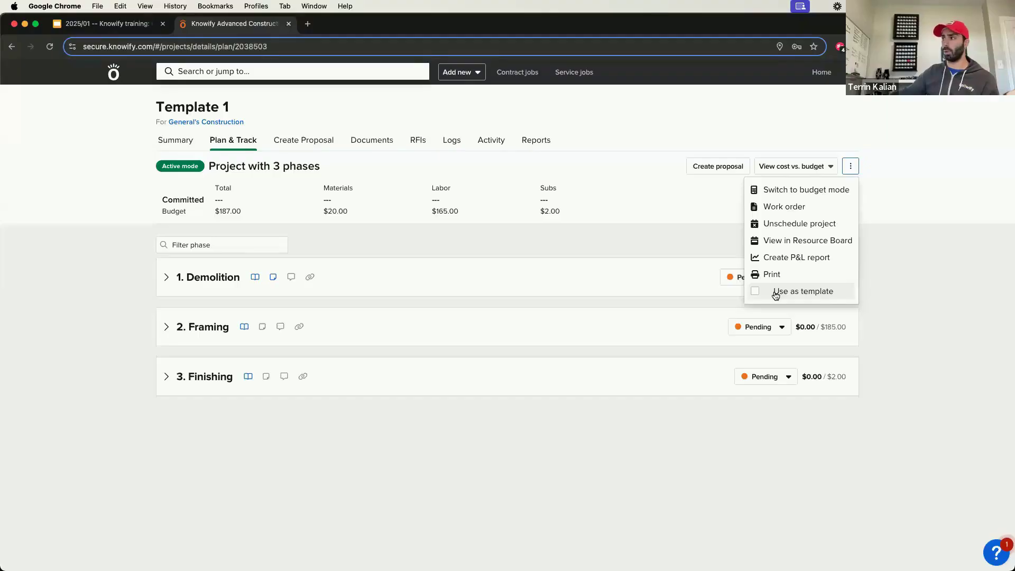
left_click(775, 293)
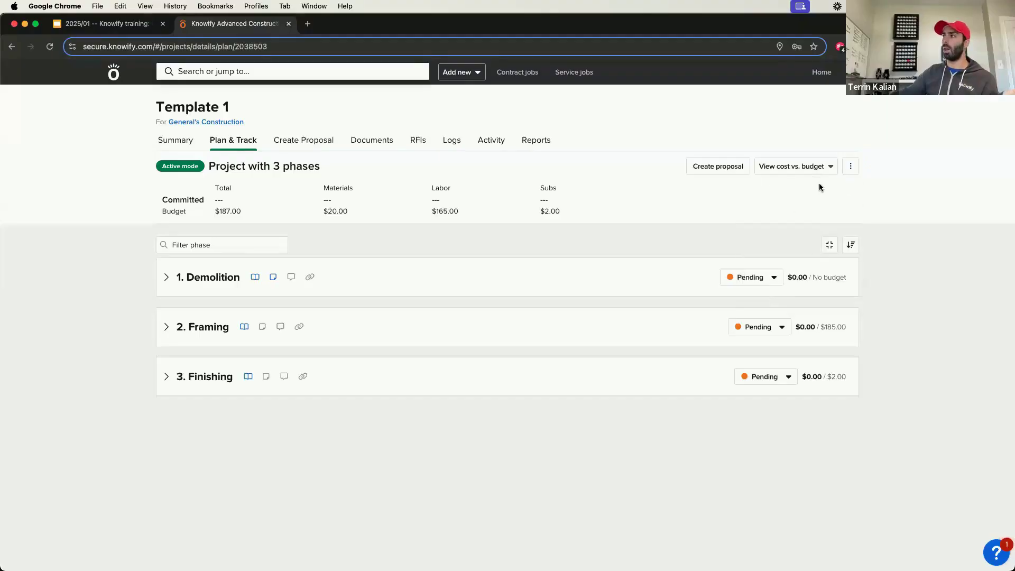
left_click(850, 168)
left_click(895, 265)
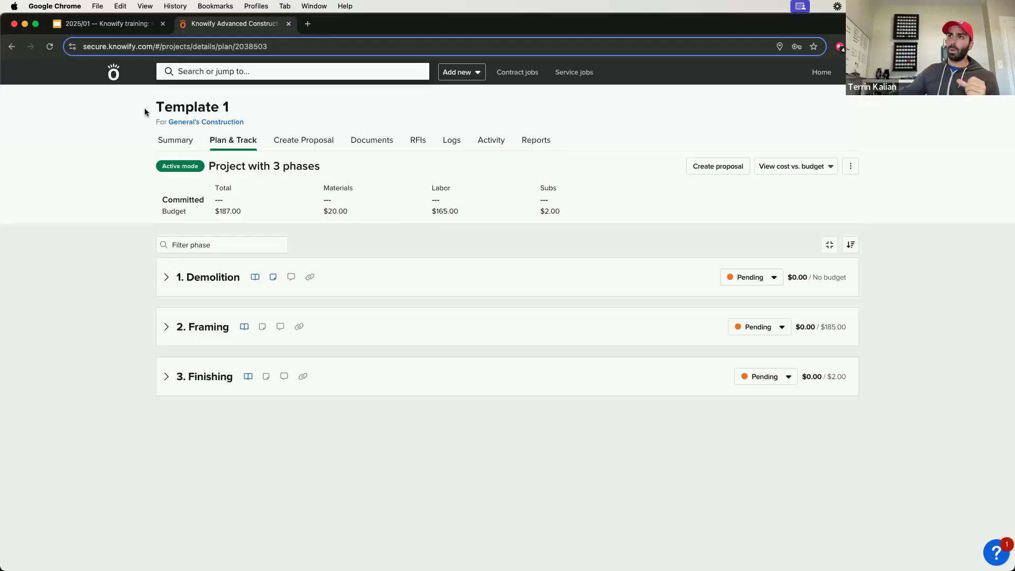
Step: Clear the Template search from the contract jobs list and open Project #0000108
left_click(523, 77)
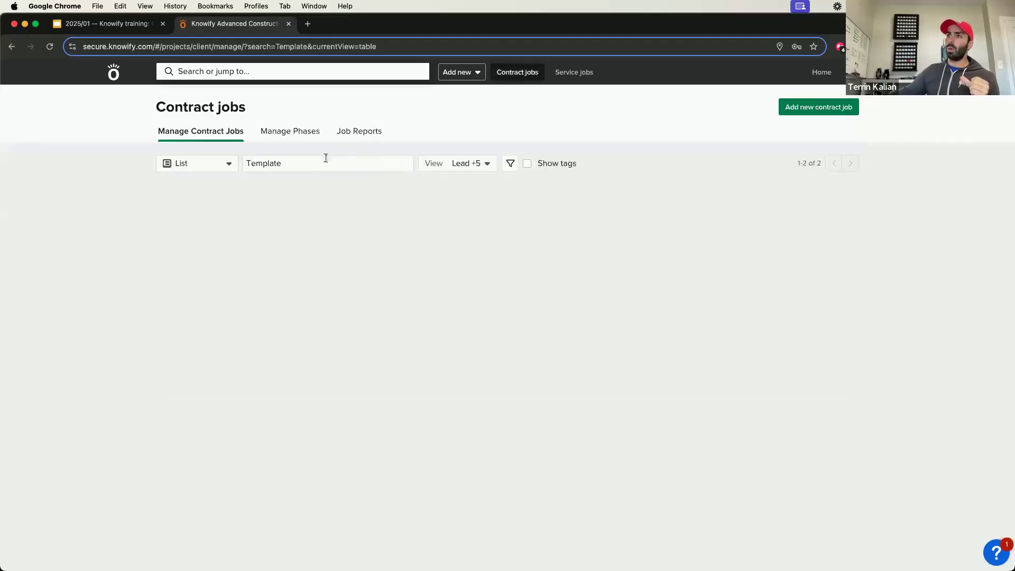
left_click(379, 162)
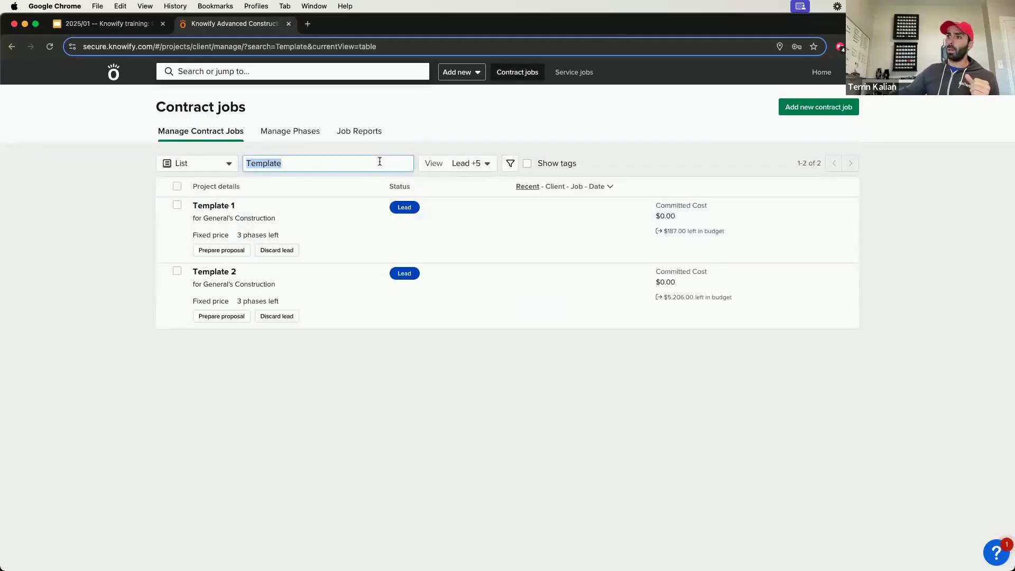
key("BackSpace")
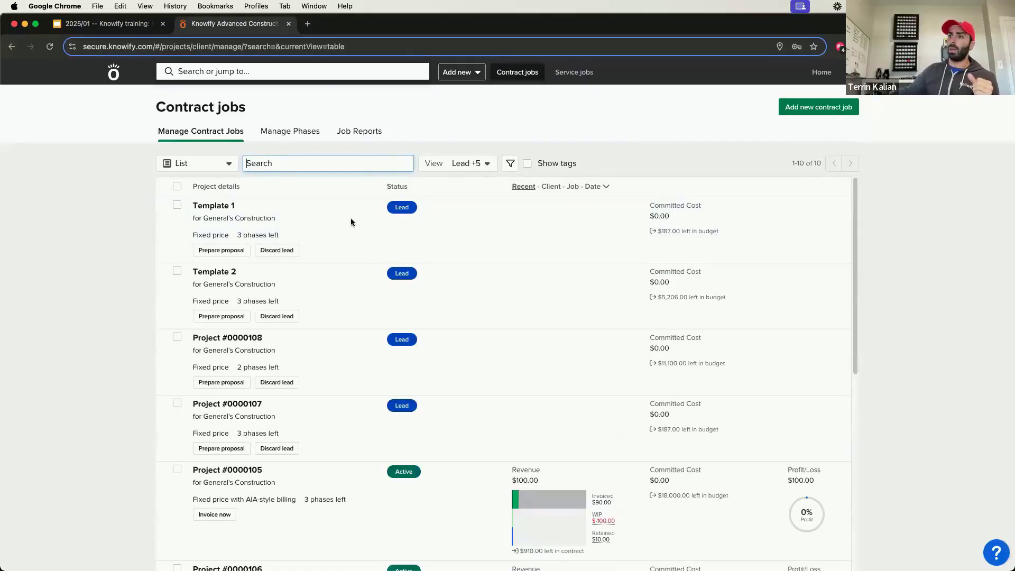
left_click(252, 367)
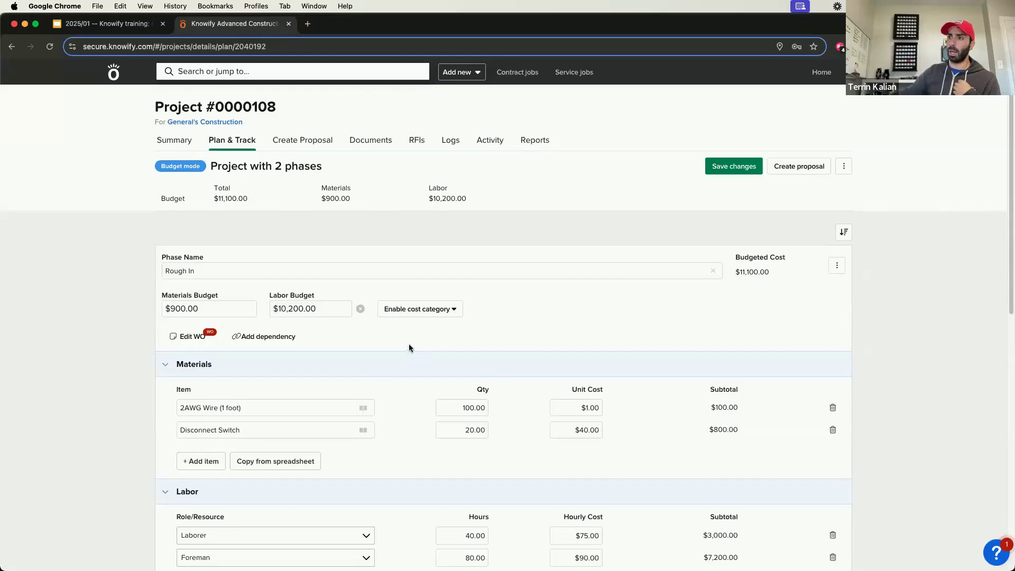
Step: Set the Installation phase budgets to $5,000 for materials, $2,000 for labor and $1,000 for subcontractors
scroll(352, 349, "down", 10)
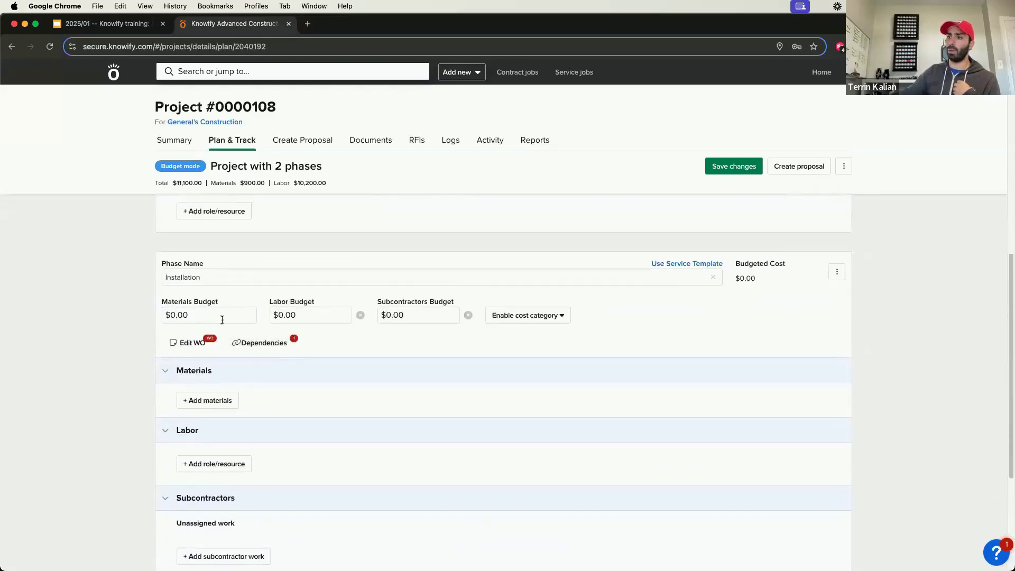
left_click(222, 317)
type("5000")
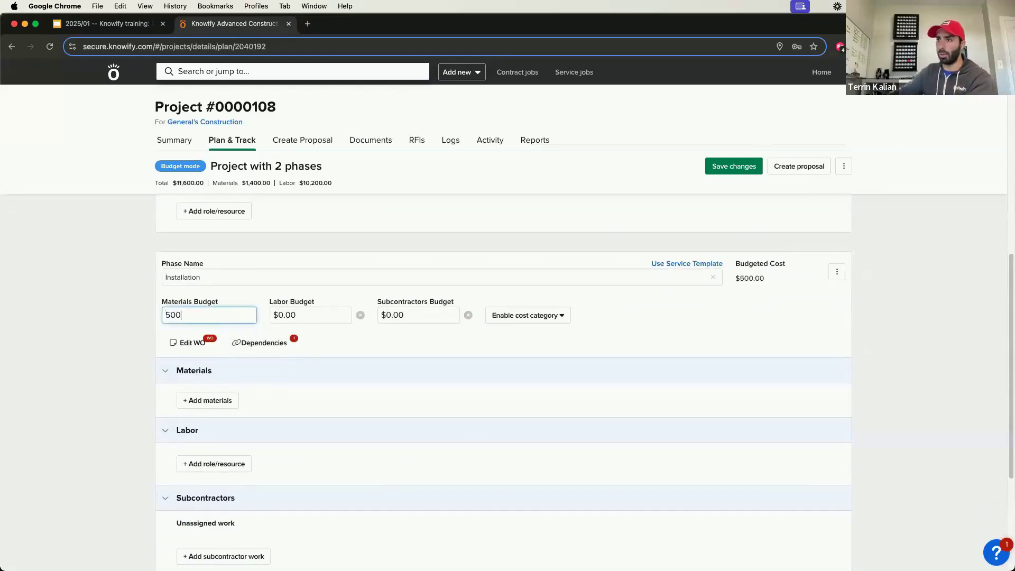
key("Tab")
type("2000")
key("Tab")
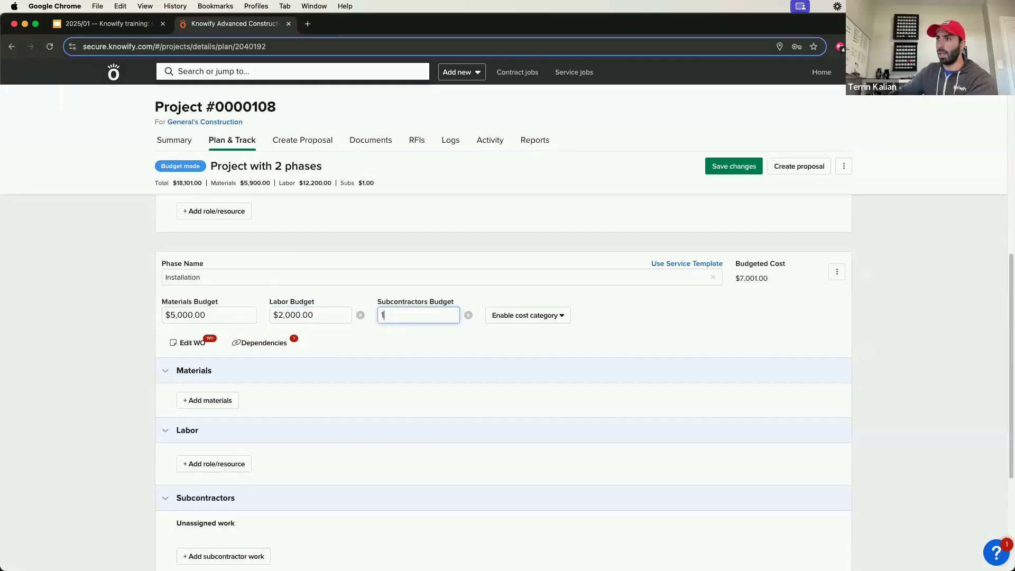
type("1000")
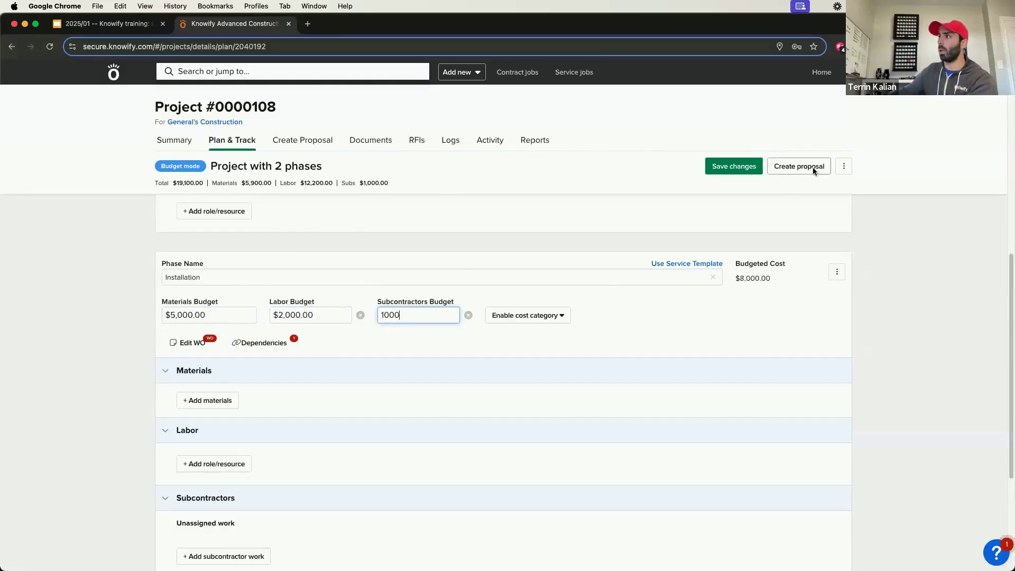
Step: Create a draft proposal for Project #0000108 using the project plan phases as line items
left_click(798, 166)
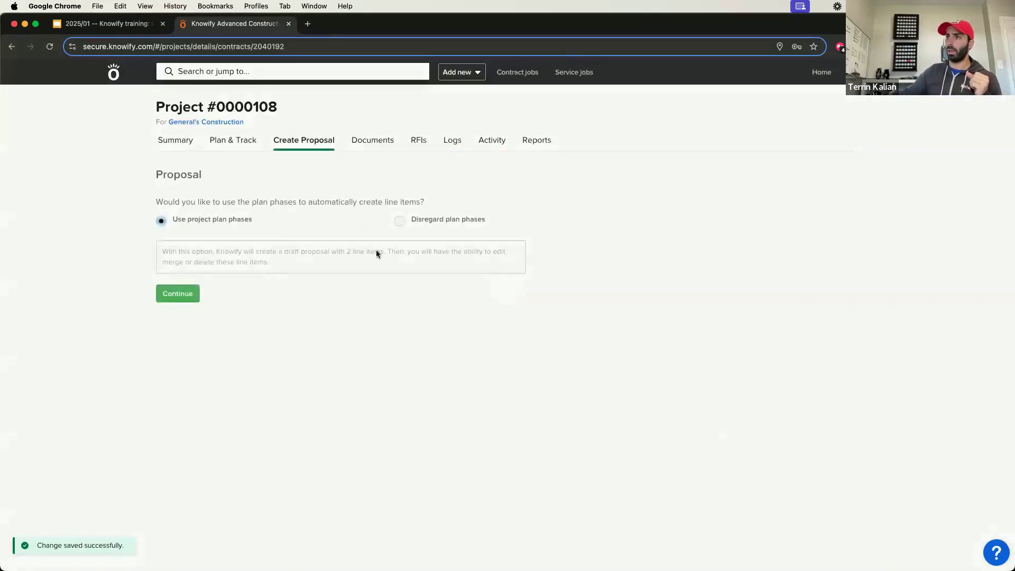
left_click(187, 294)
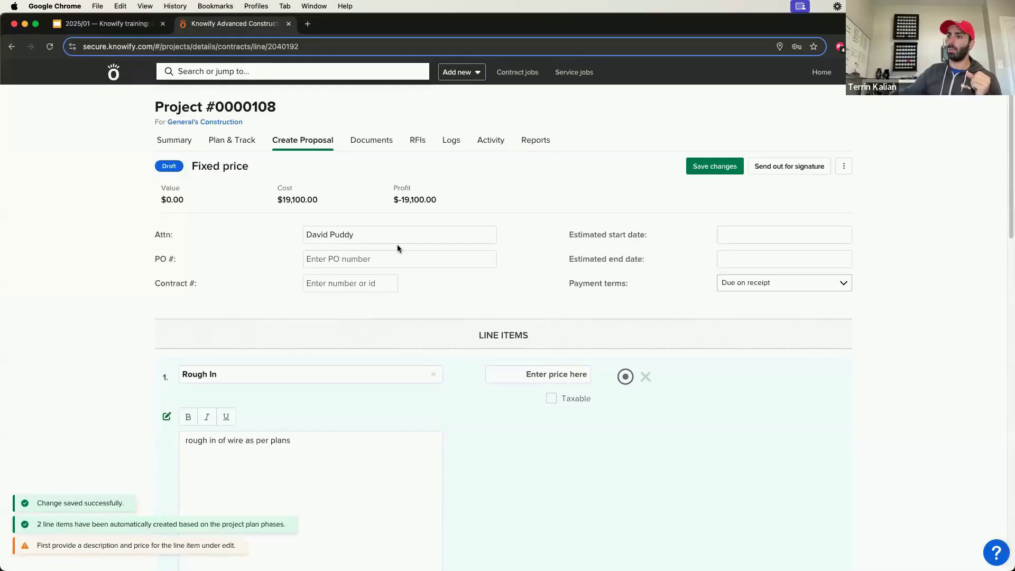
scroll(398, 246, "down", 5)
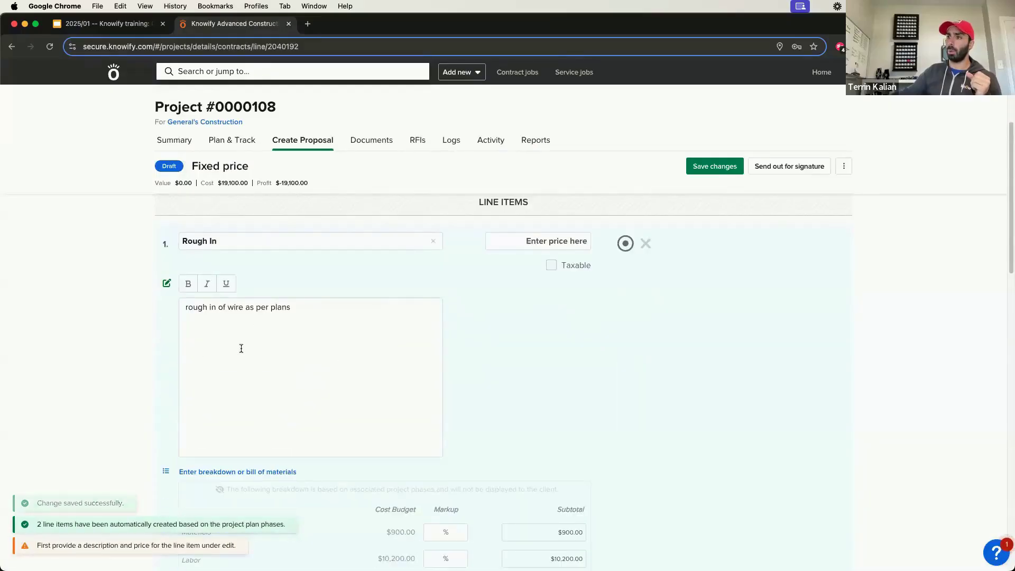
left_click(333, 330)
left_click(361, 332)
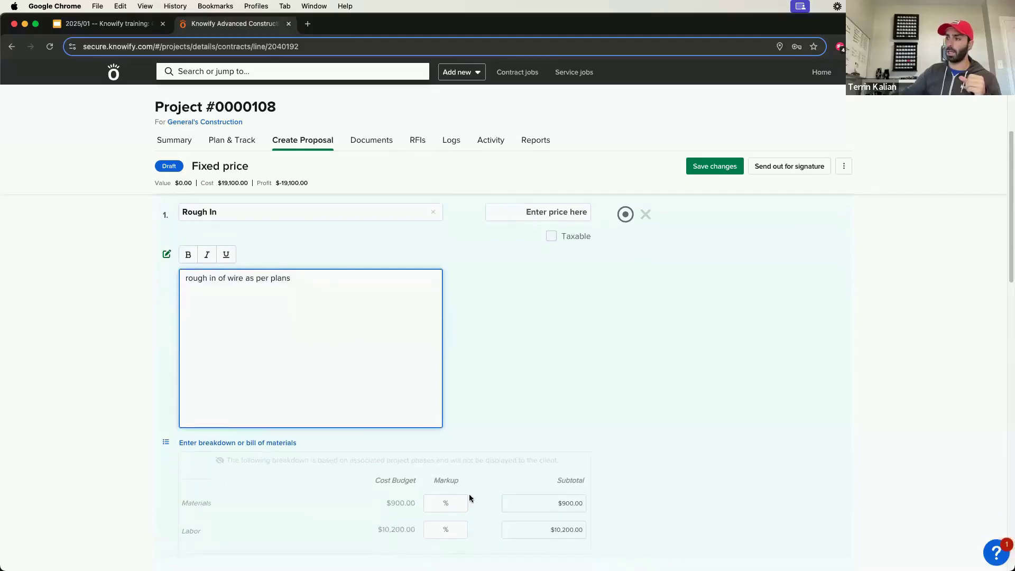
Step: Set a 50% markup on the Rough In materials and apply the same markup to all line items
scroll(472, 496, "down", 2)
left_click(447, 496)
type("50")
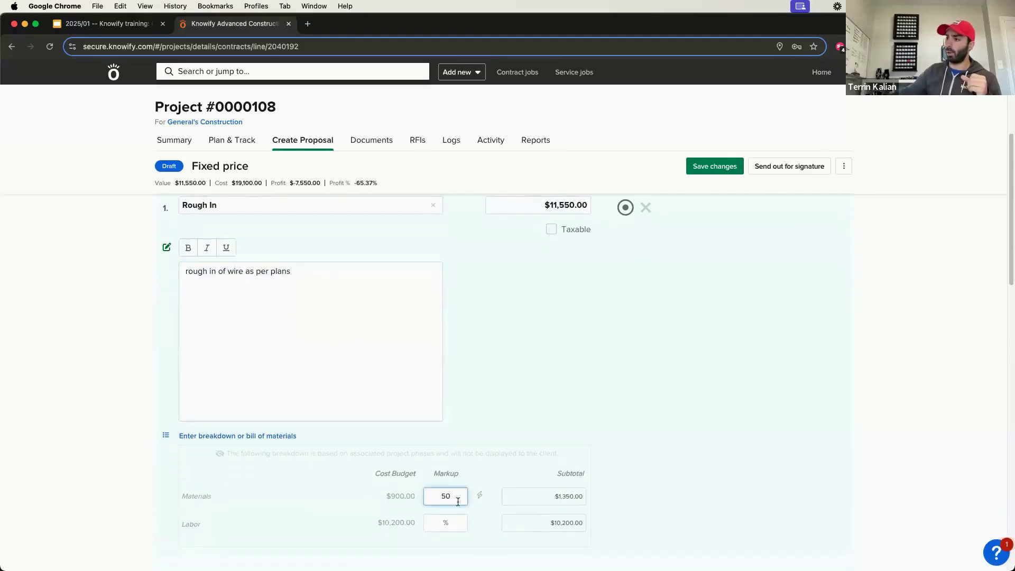
key("Tab")
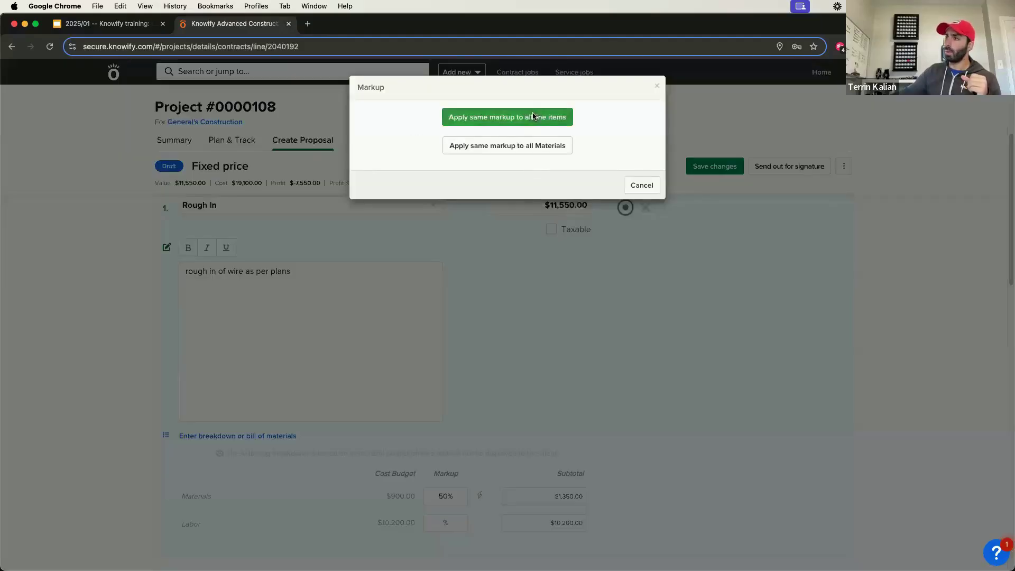
left_click(524, 116)
Step: Add a breakdown to the Rough In line item by importing labor and materials from the plan
left_click(269, 436)
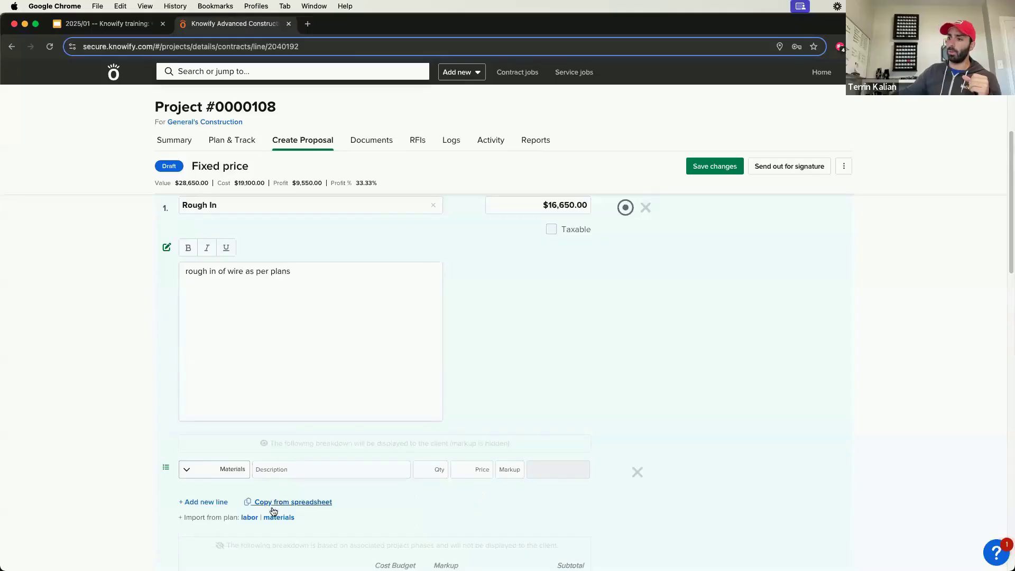
left_click(250, 517)
scroll(286, 498, "down", 2)
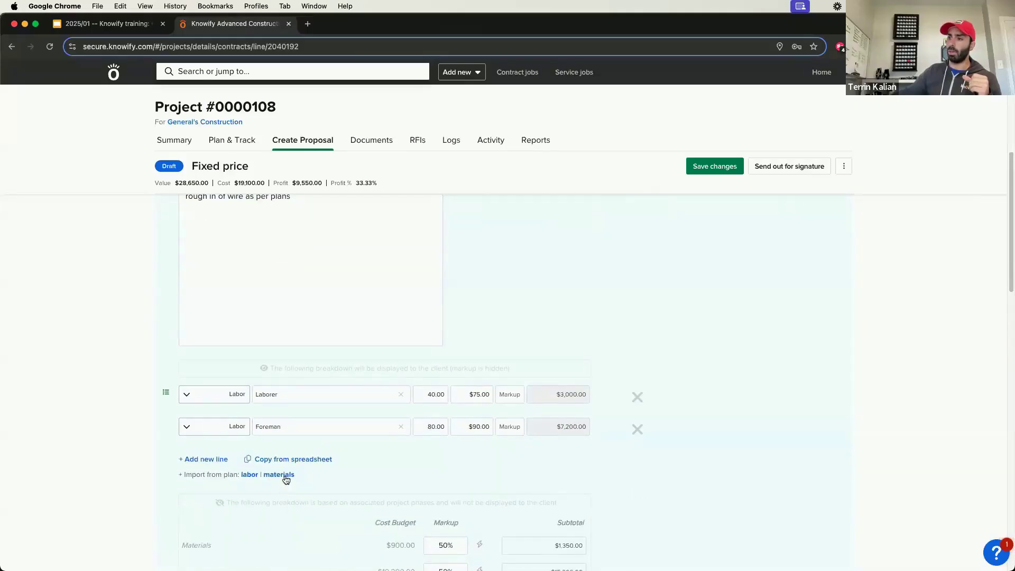
left_click(281, 479)
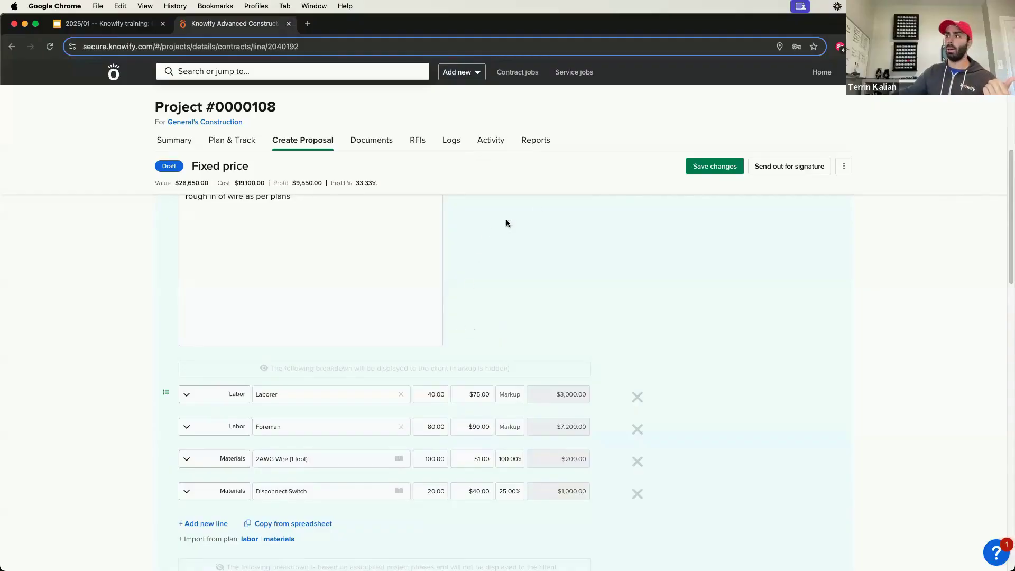
Step: Stay on the proposal instead of leaving it unsaved, and save its changes
left_click(174, 141)
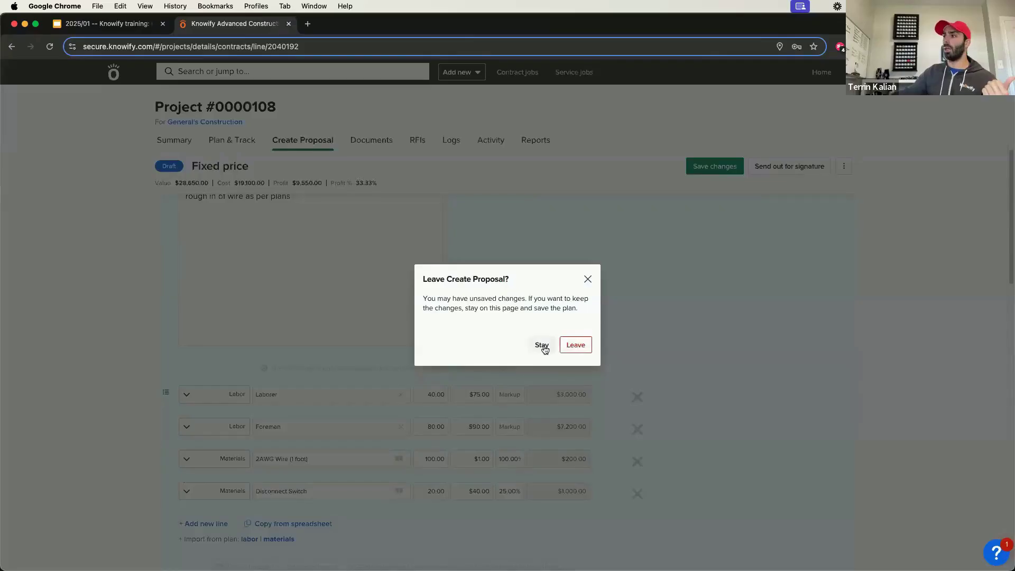
left_click(587, 279)
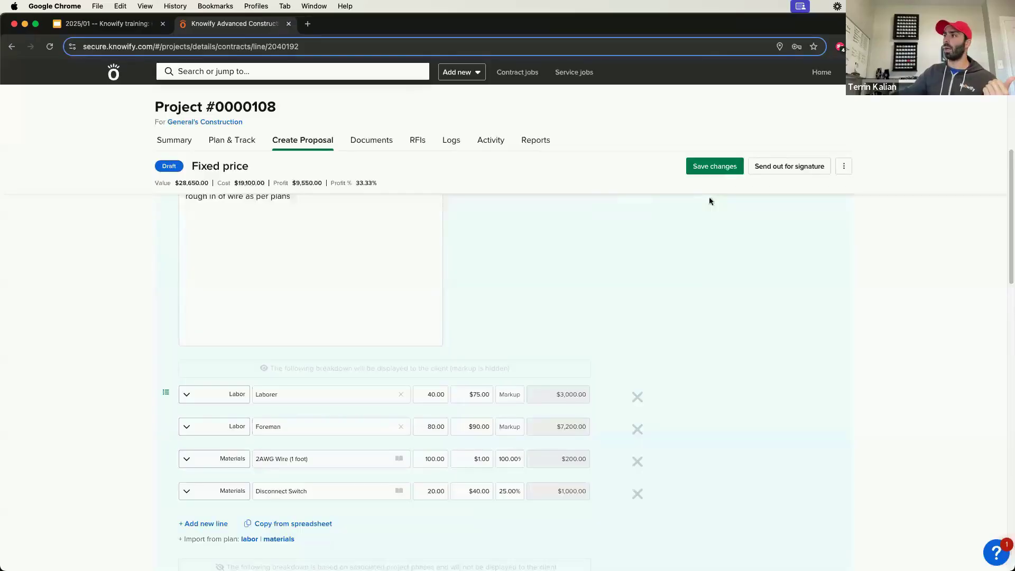
left_click(737, 173)
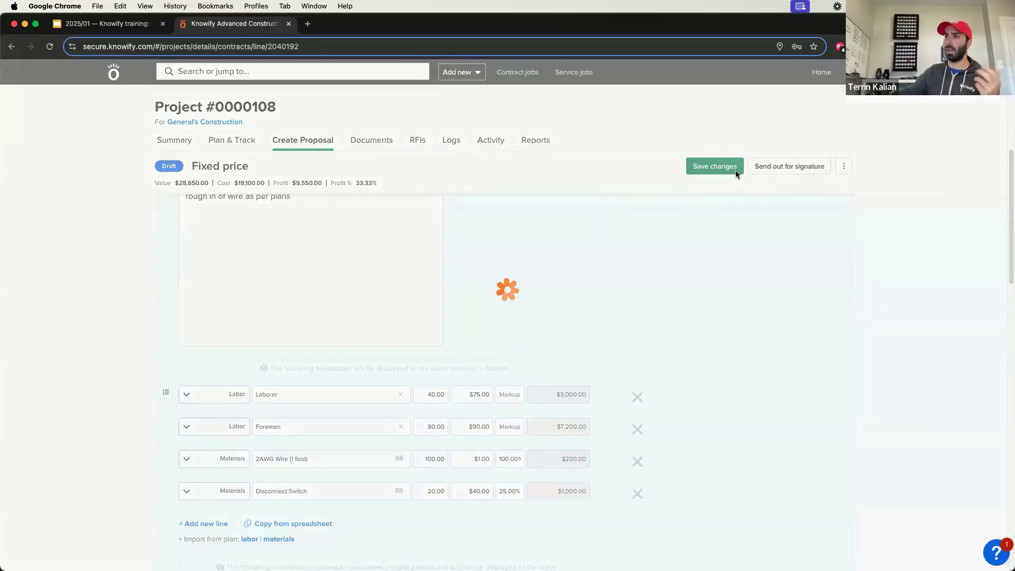
Step: Start copying the job from its summary under the suggested name Project #0000109, and close the copy form without creating it
left_click(170, 137)
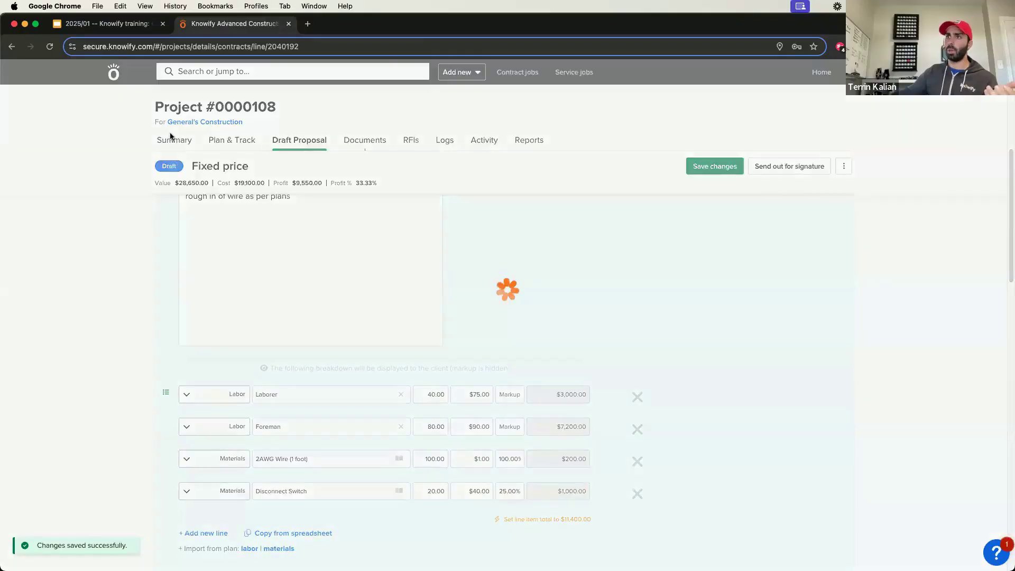
left_click(843, 172)
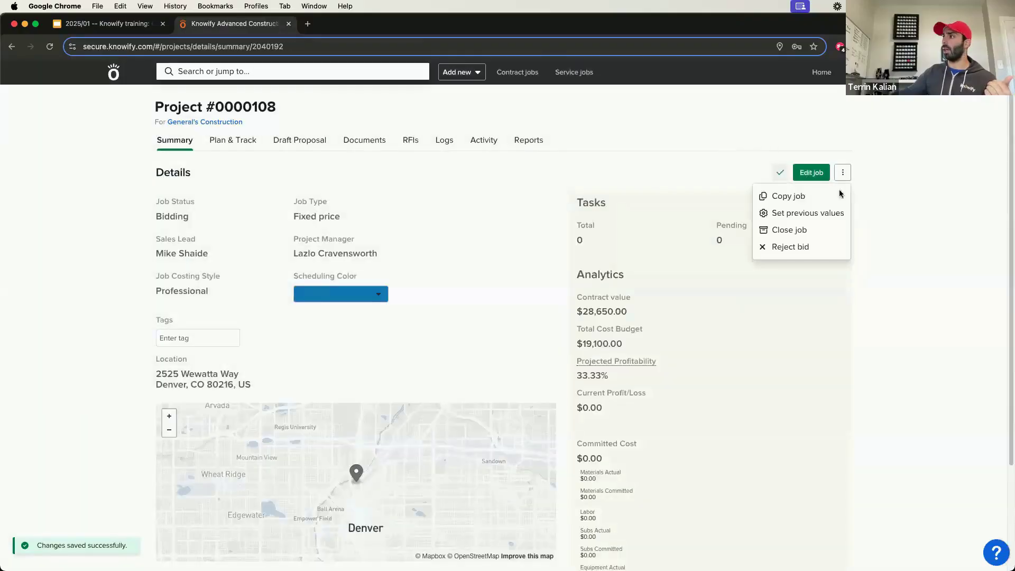
left_click(784, 197)
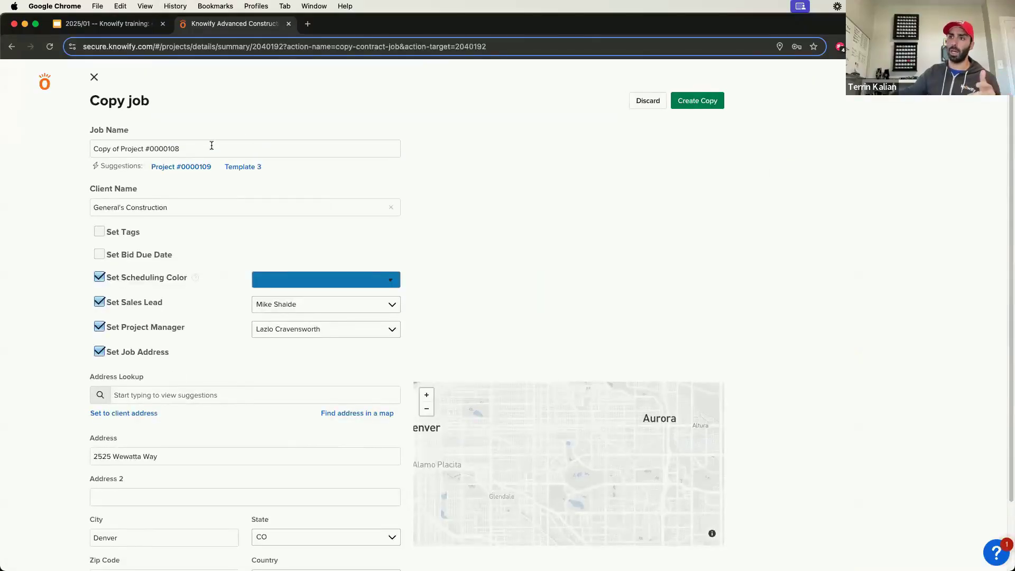
left_click(193, 167)
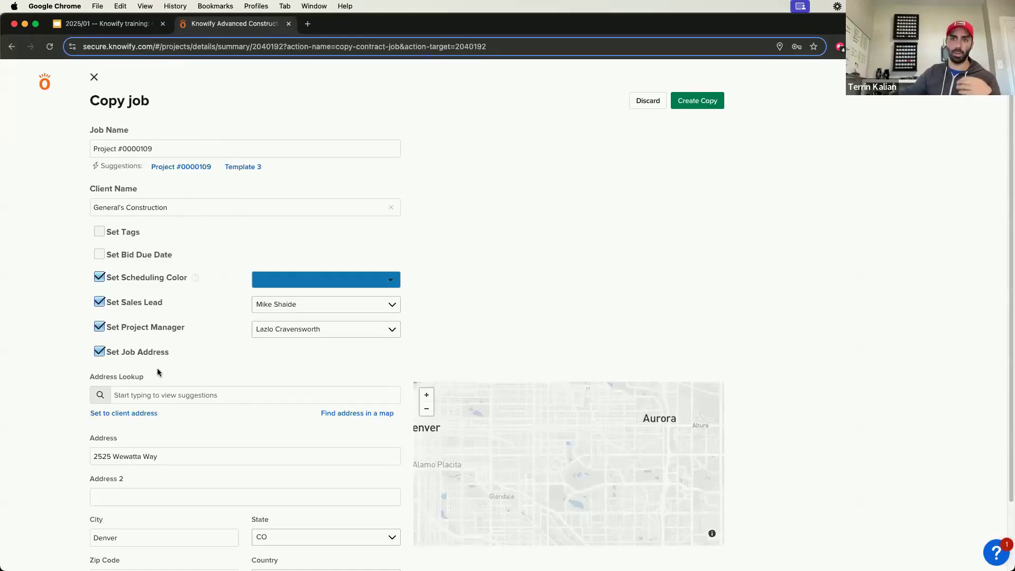
left_click(94, 78)
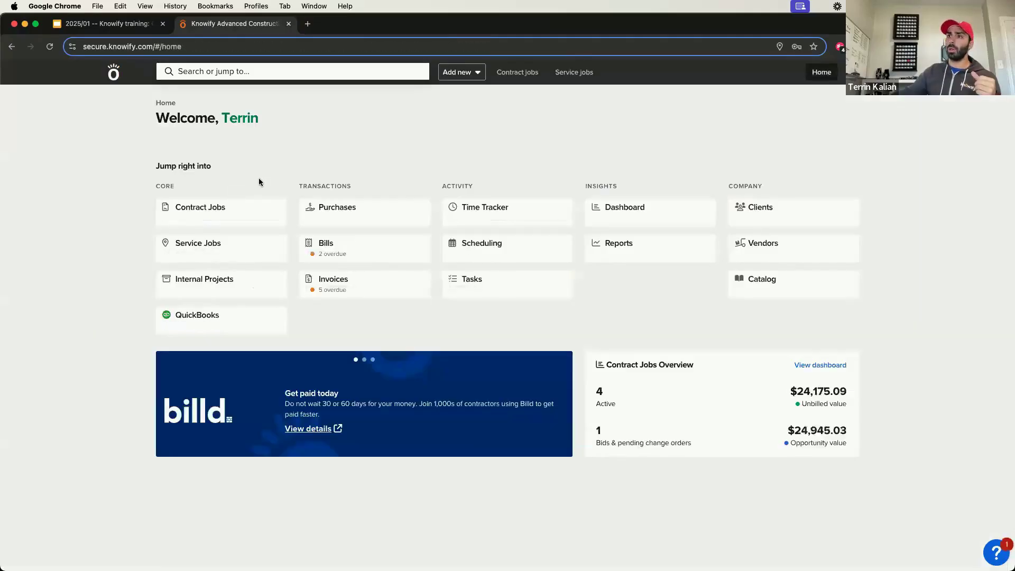
left_click_drag(260, 117, 194, 119)
left_click(244, 116)
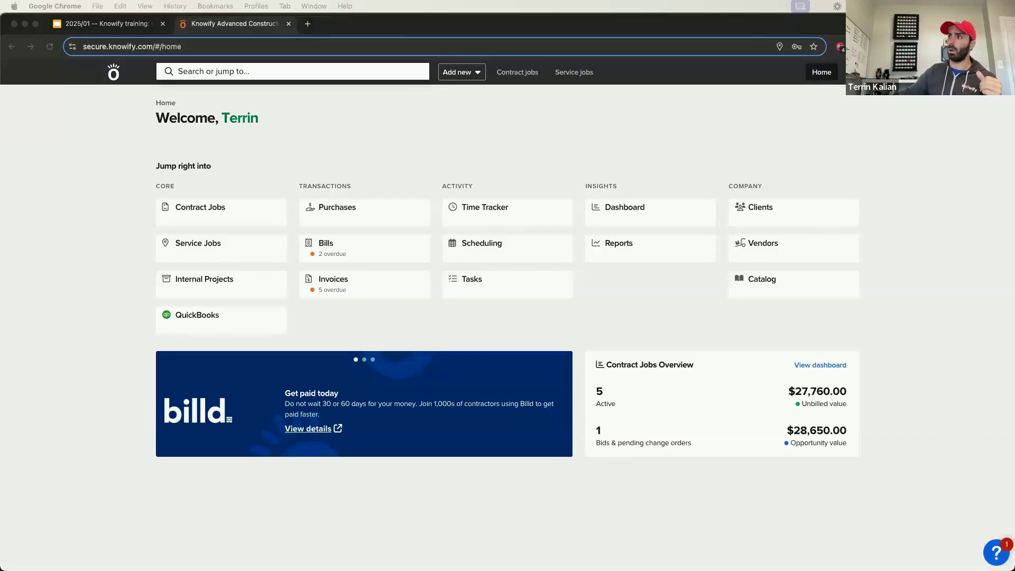
left_click(572, 149)
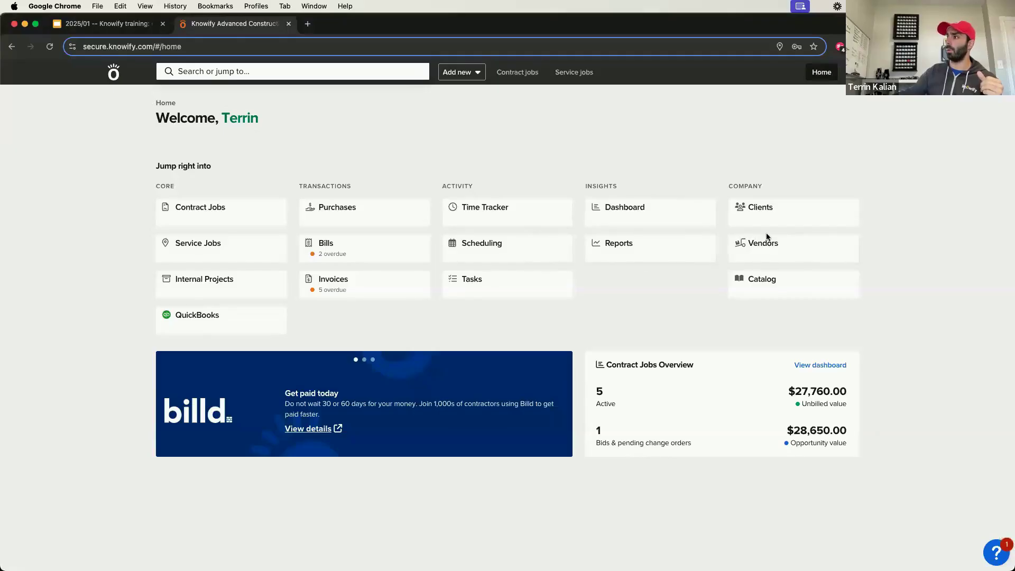
Step: Open the catalog and start a new service marked as a template
left_click(760, 287)
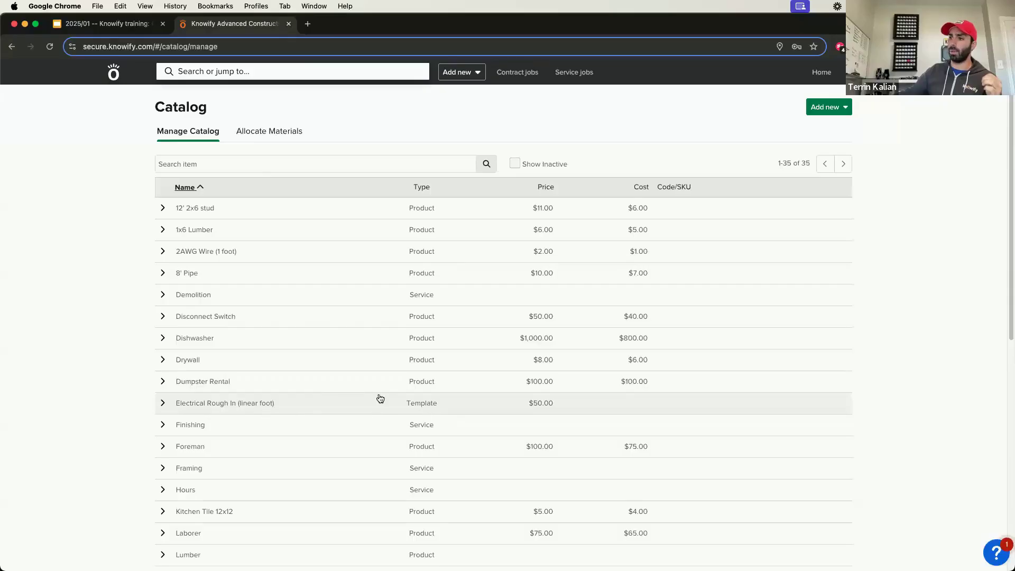
left_click(830, 109)
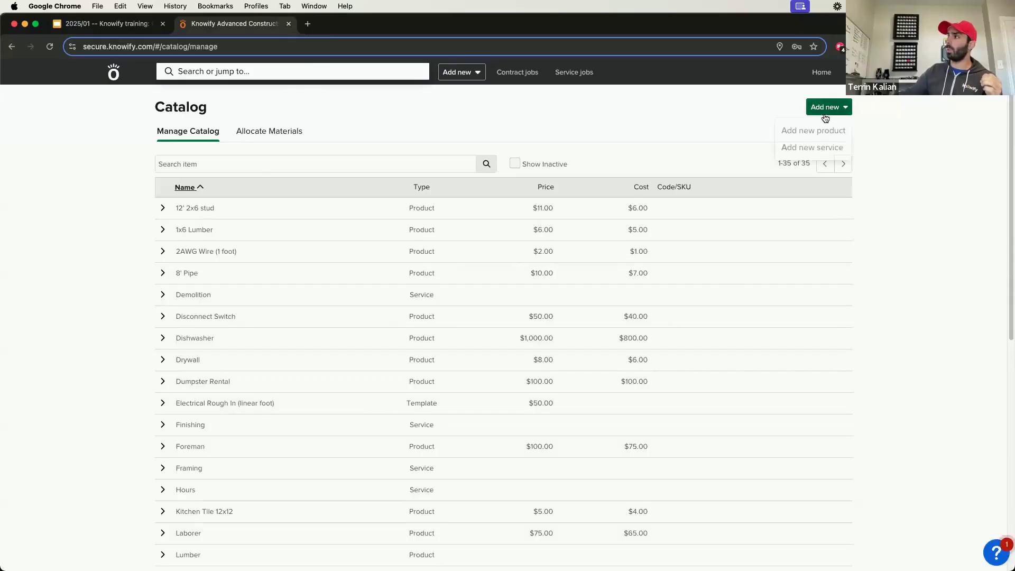
left_click(808, 150)
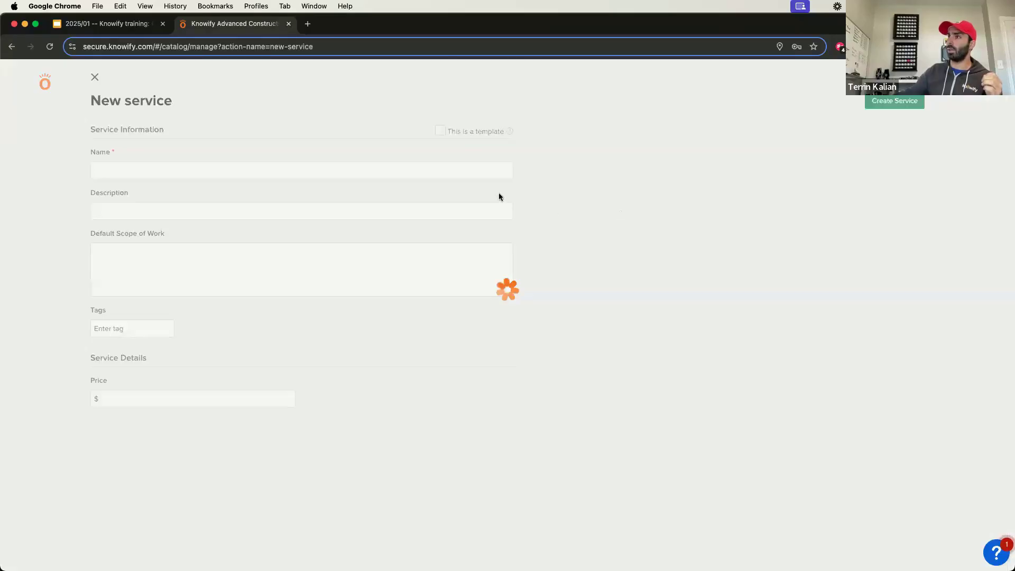
left_click(441, 131)
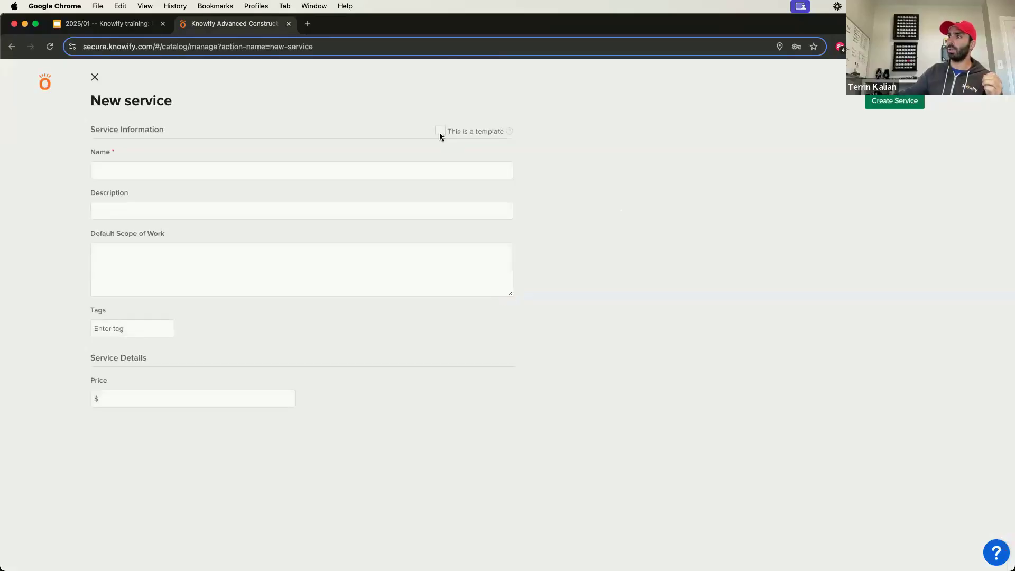
Step: Name the service template Can Light Installation and enter the default scope of work "Installation of can lighting as per plans"
left_click(449, 172)
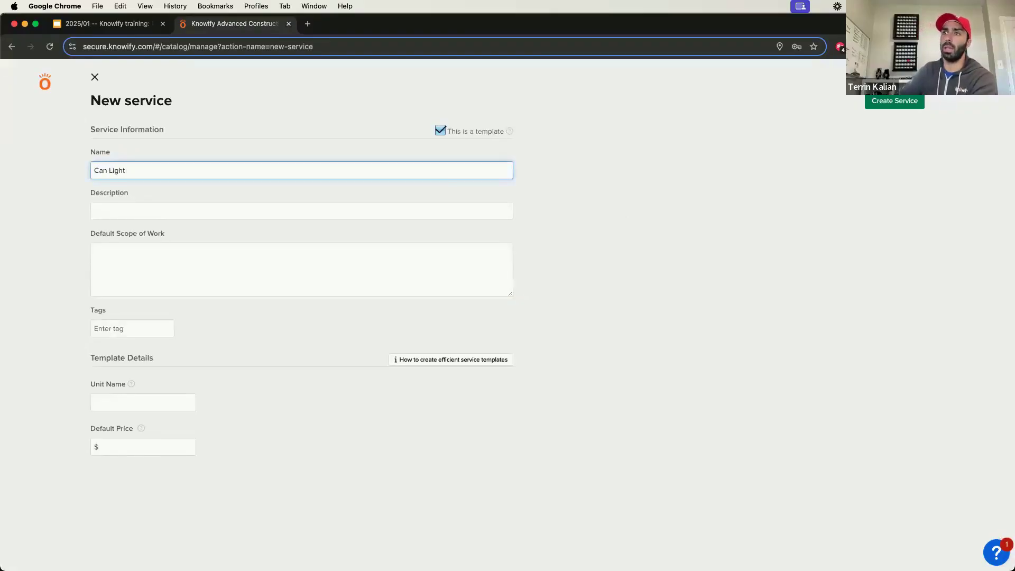
type("Can Light Installation")
key("Tab")
key("Tab")
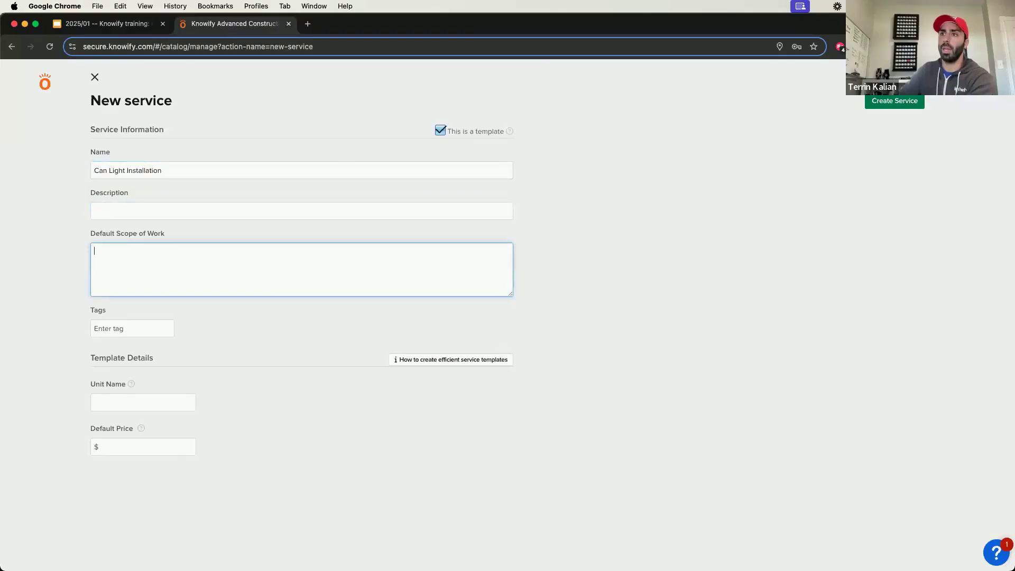
type("Installation of ca")
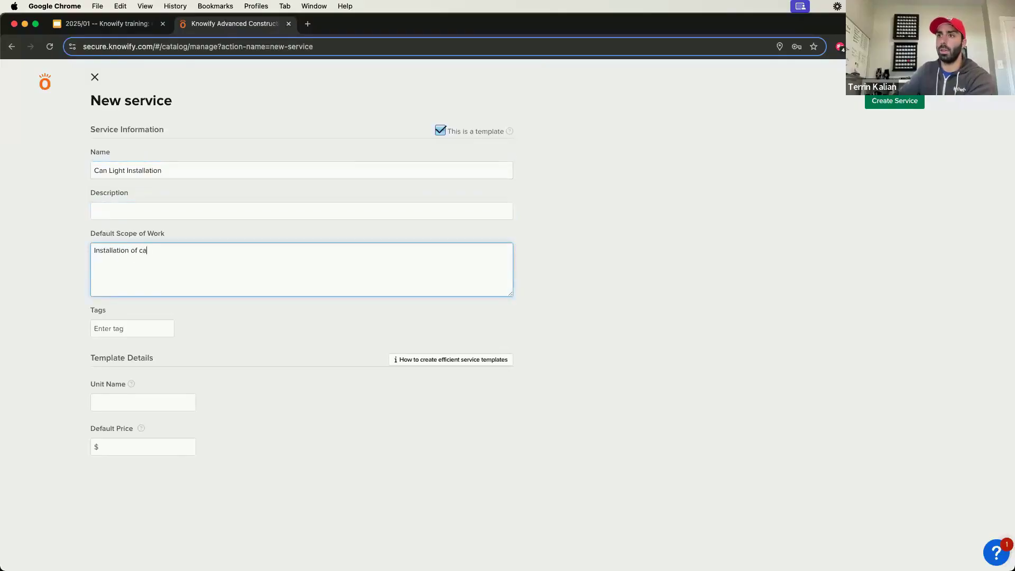
type("n lighting as per plans")
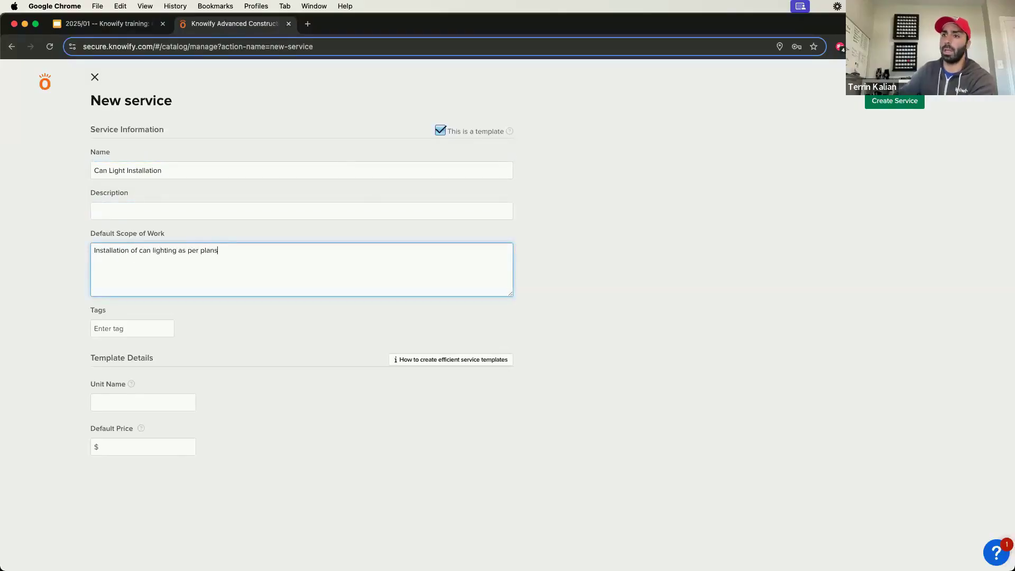
Step: Set the template's unit name to light and its default price per light to $50
left_click(158, 407)
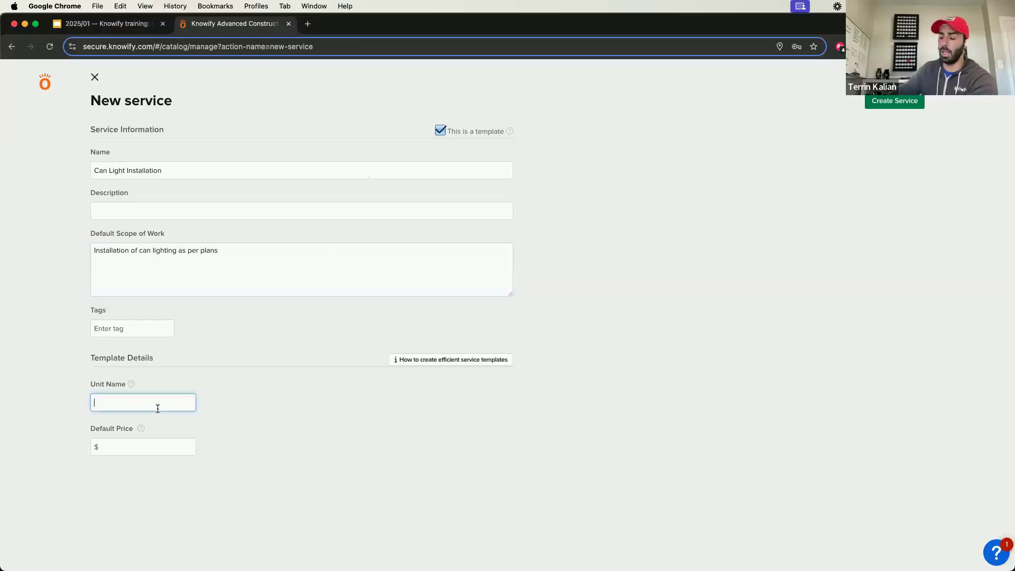
type("light")
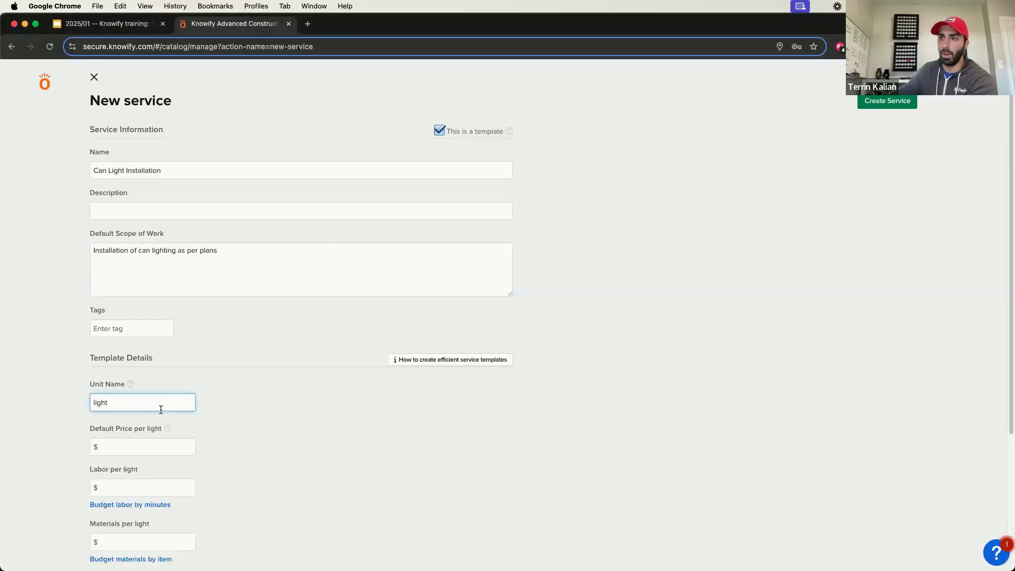
scroll(161, 410, "down", 2)
left_click(158, 386)
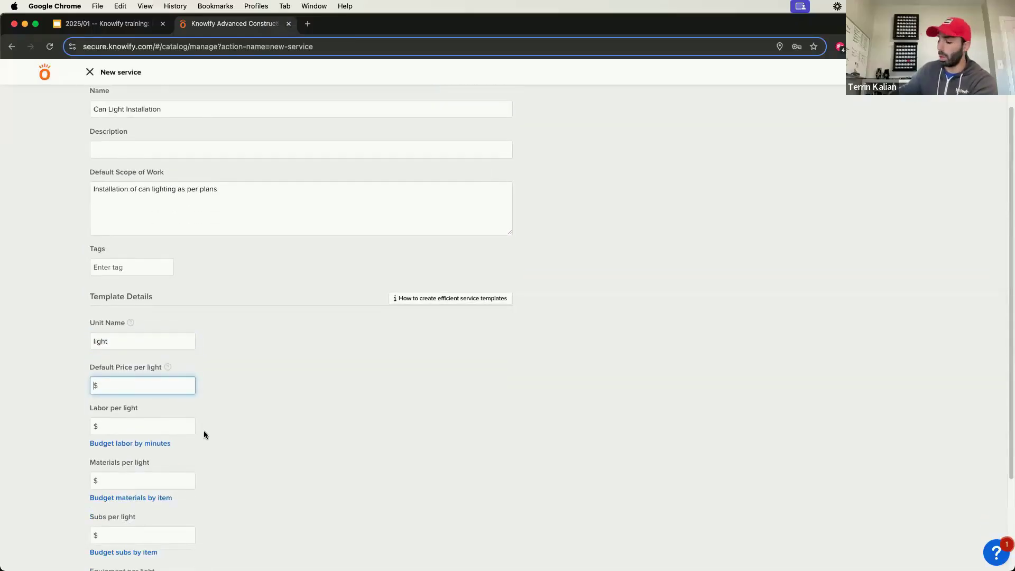
type("50")
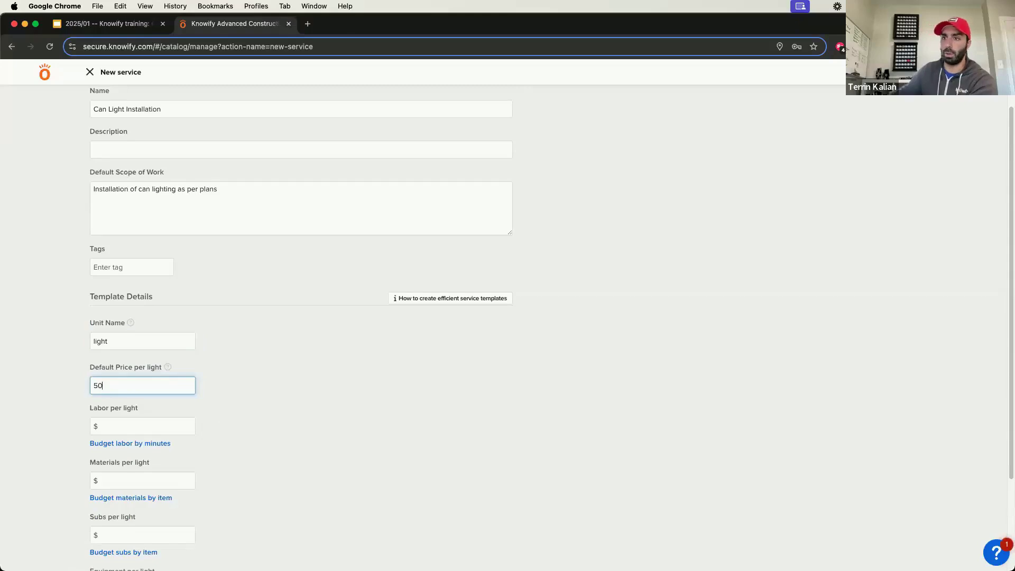
scroll(268, 377, "down", 2)
left_click(114, 362)
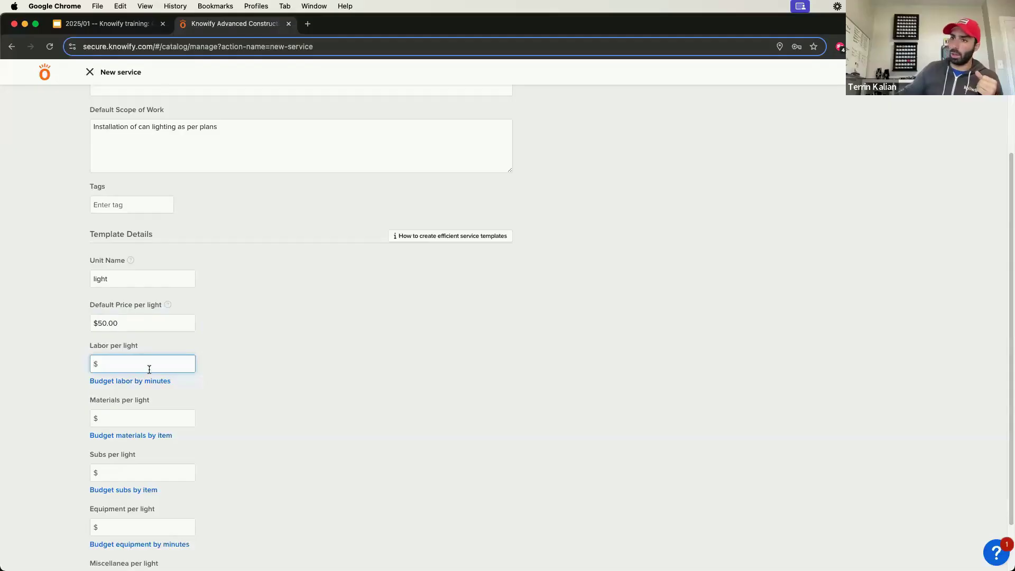
type("10")
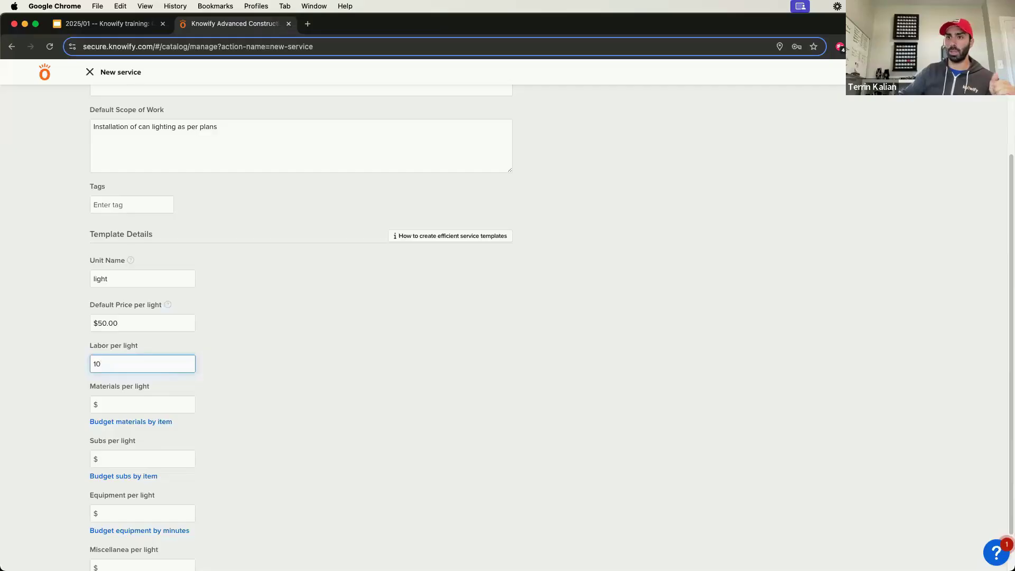
key("BackSpace")
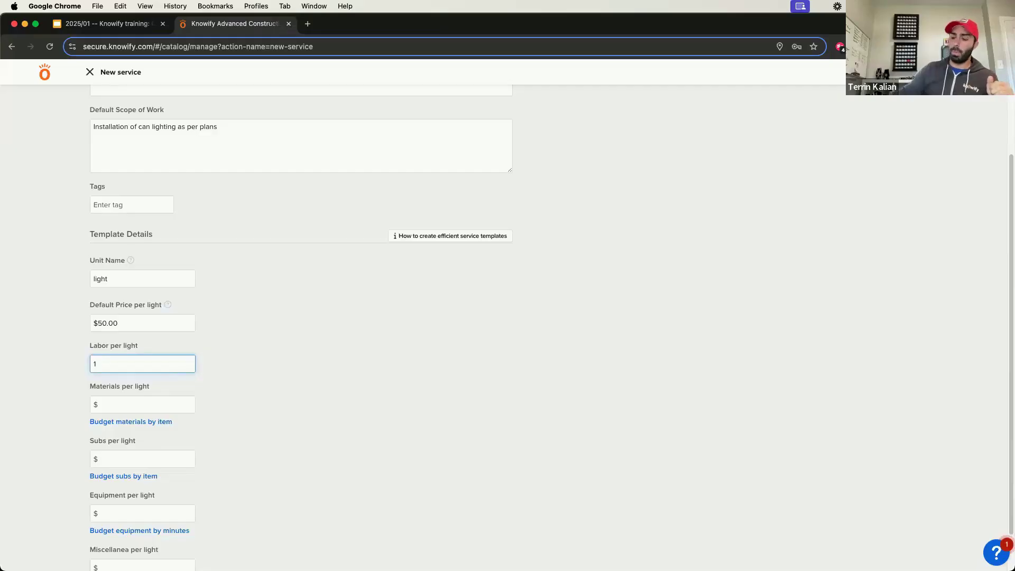
key("BackSpace")
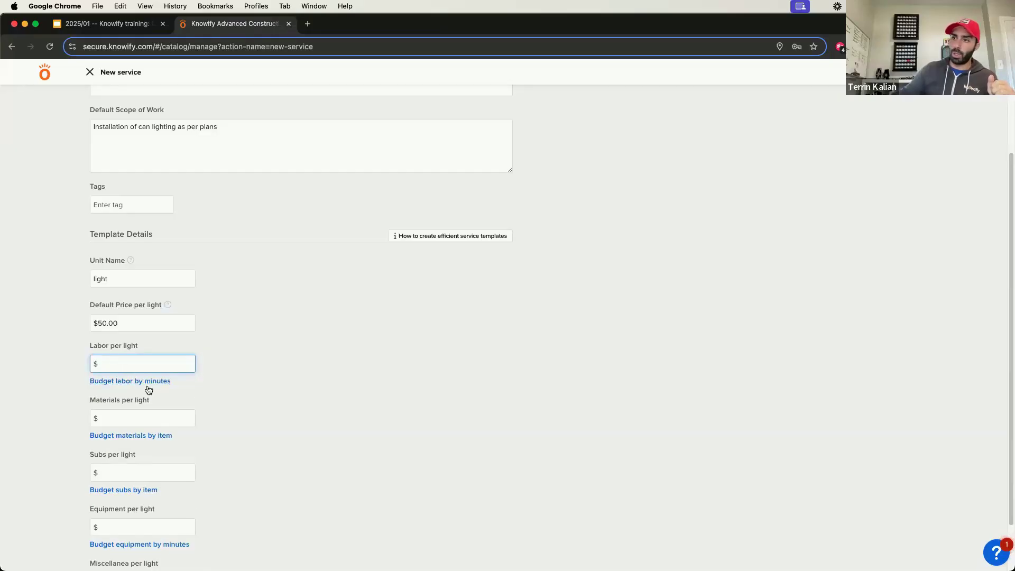
Step: Budget the labor per light by minutes, assigning a Laborer 20 minutes
left_click(150, 382)
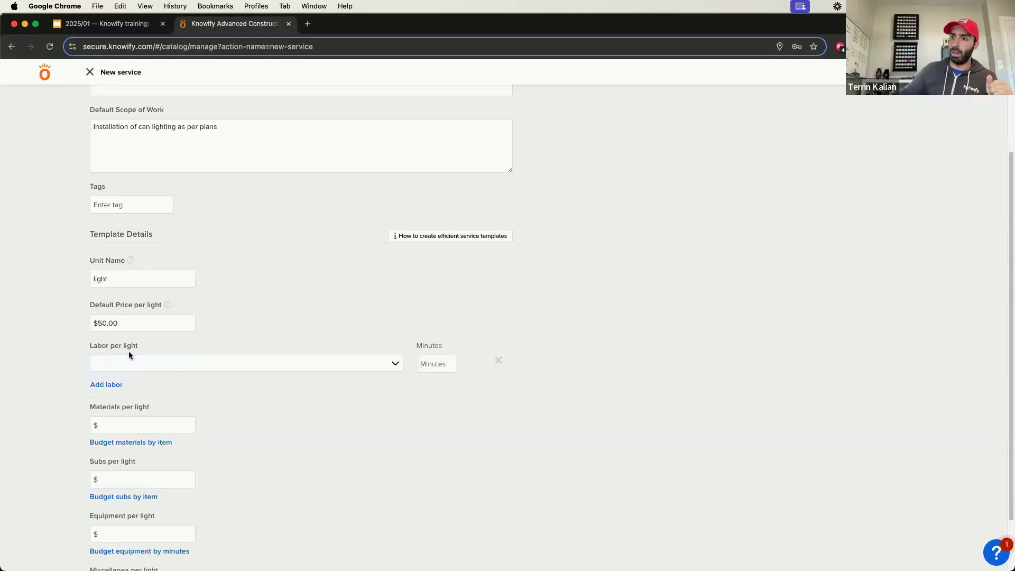
left_click(140, 364)
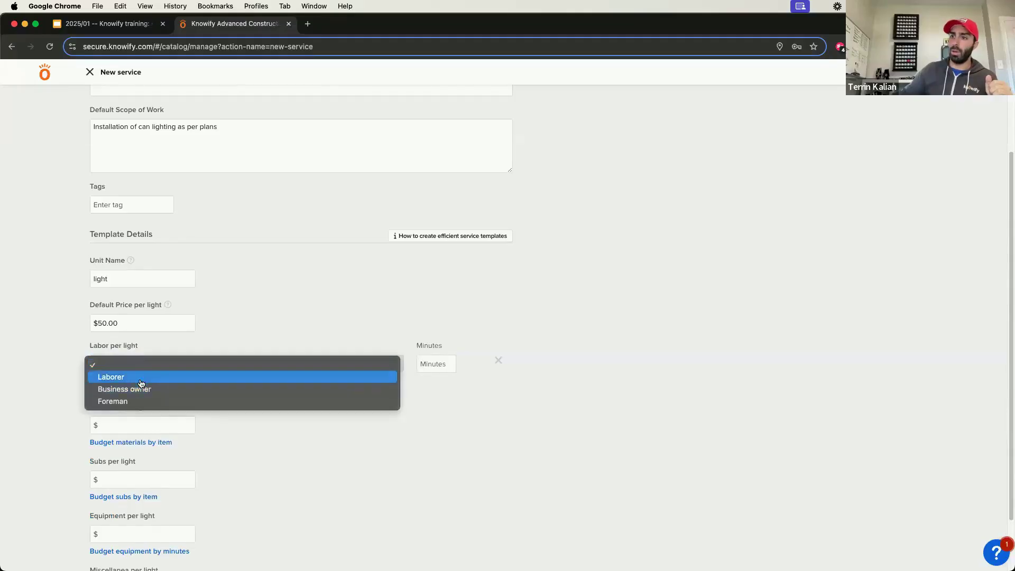
left_click(140, 377)
left_click(441, 368)
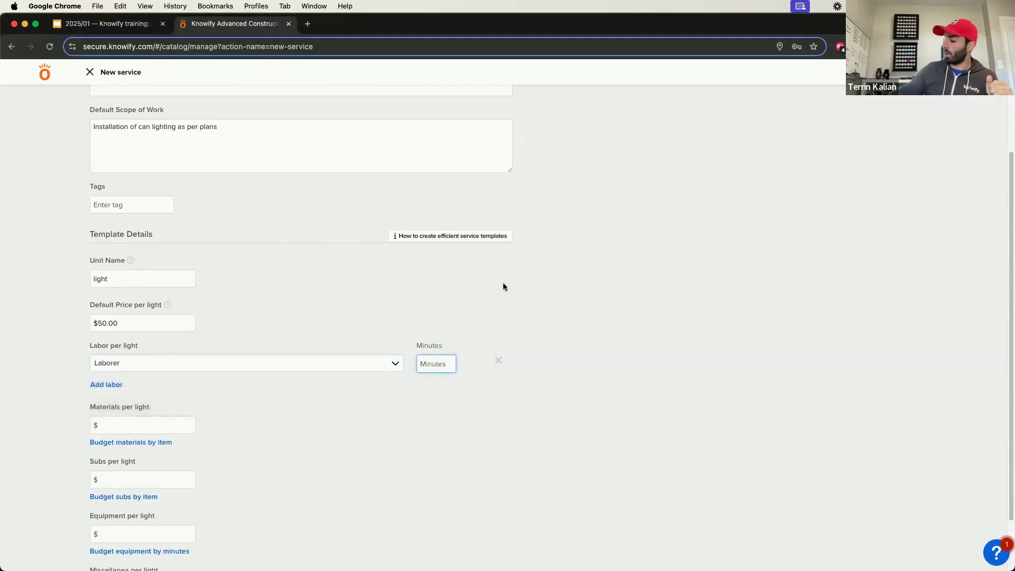
type("20")
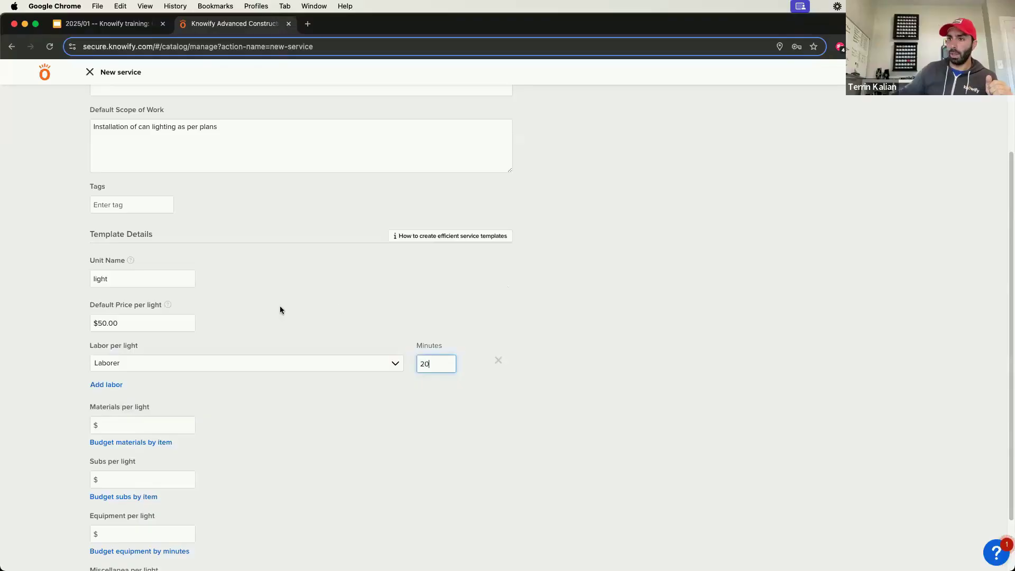
Step: Add a second labor line per light for a Foreman at 5 minutes
left_click(107, 384)
left_click(110, 384)
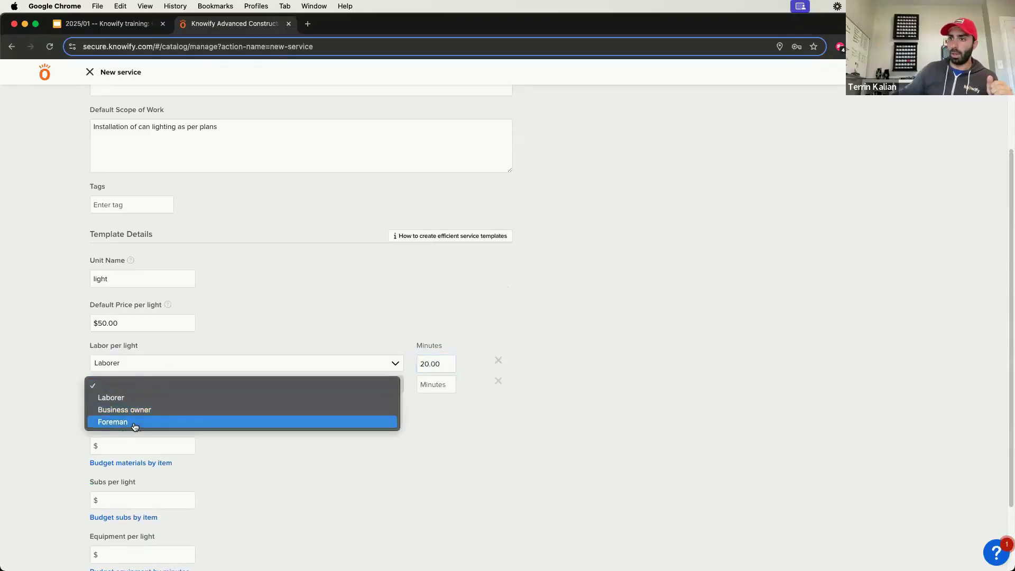
left_click(213, 423)
left_click(439, 387)
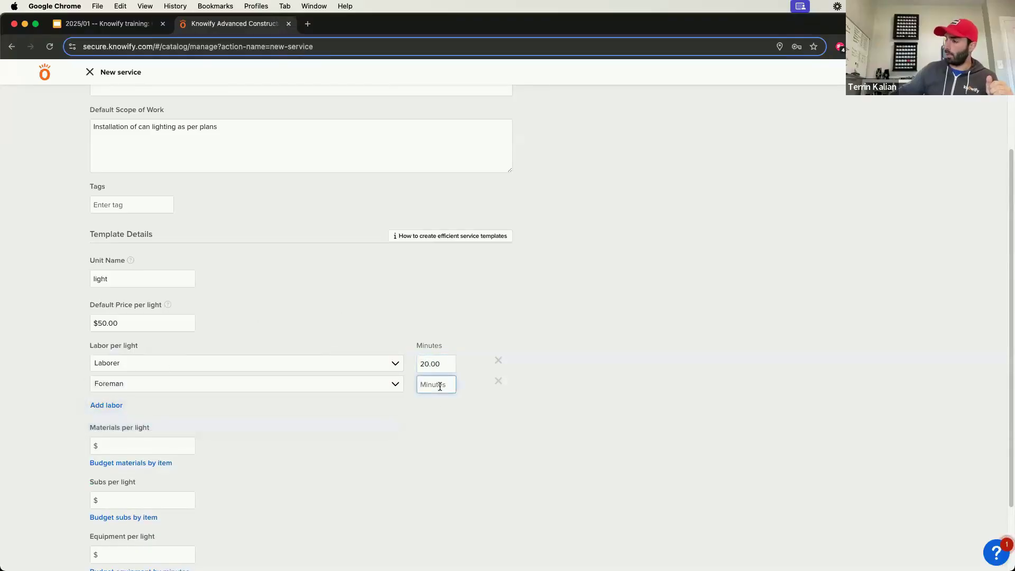
type("5")
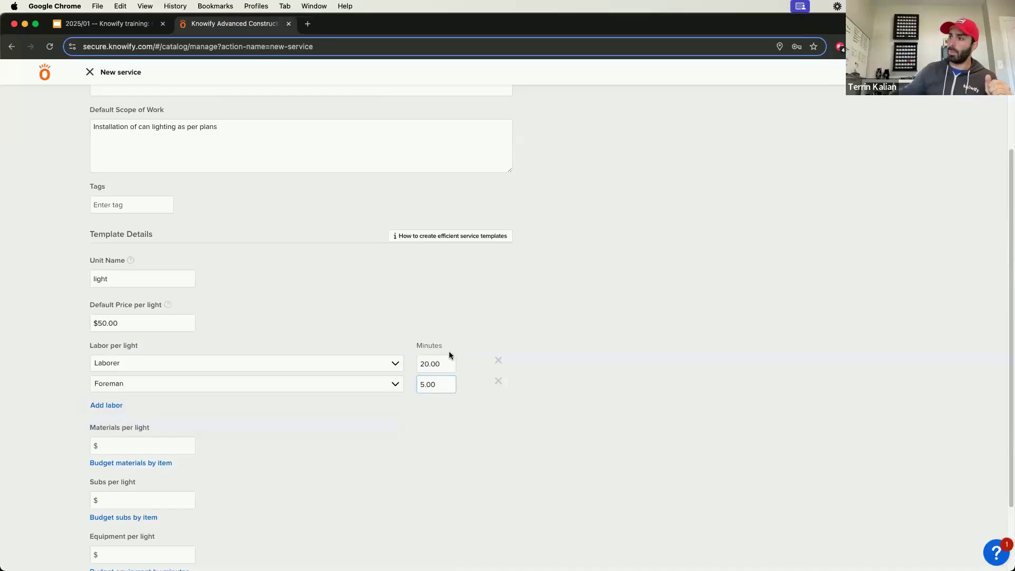
left_click(419, 364)
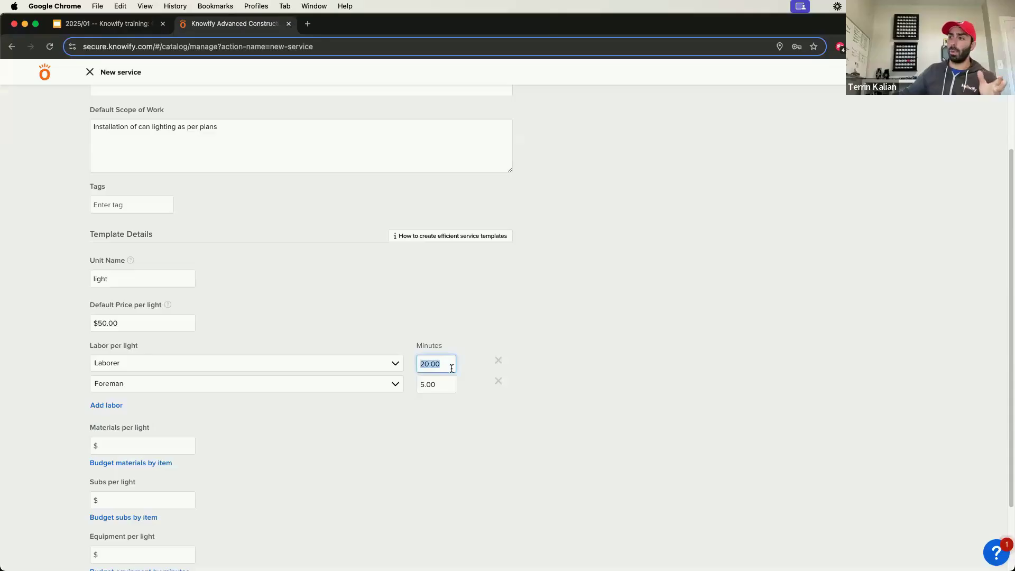
left_click(453, 369)
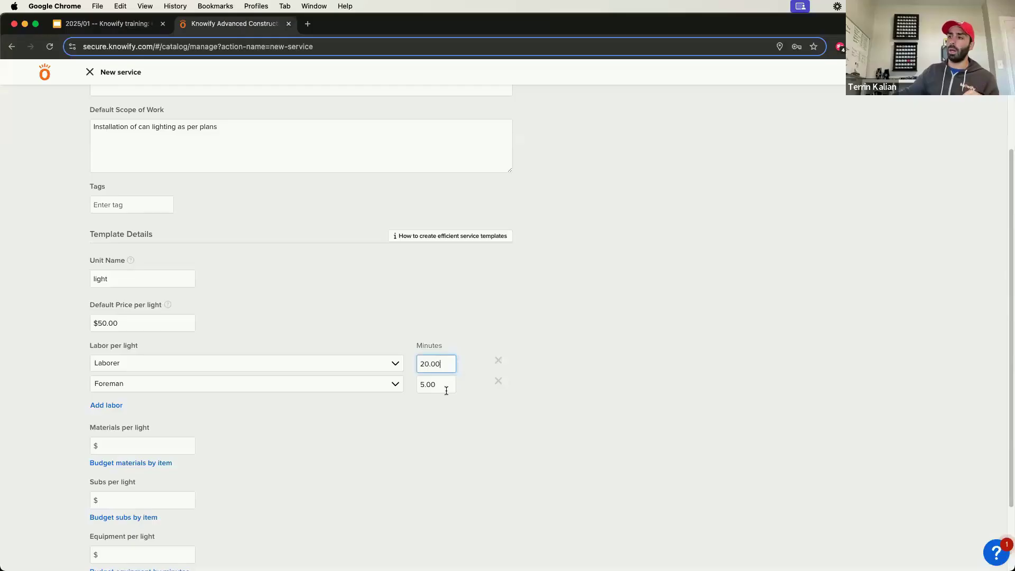
left_click(446, 390)
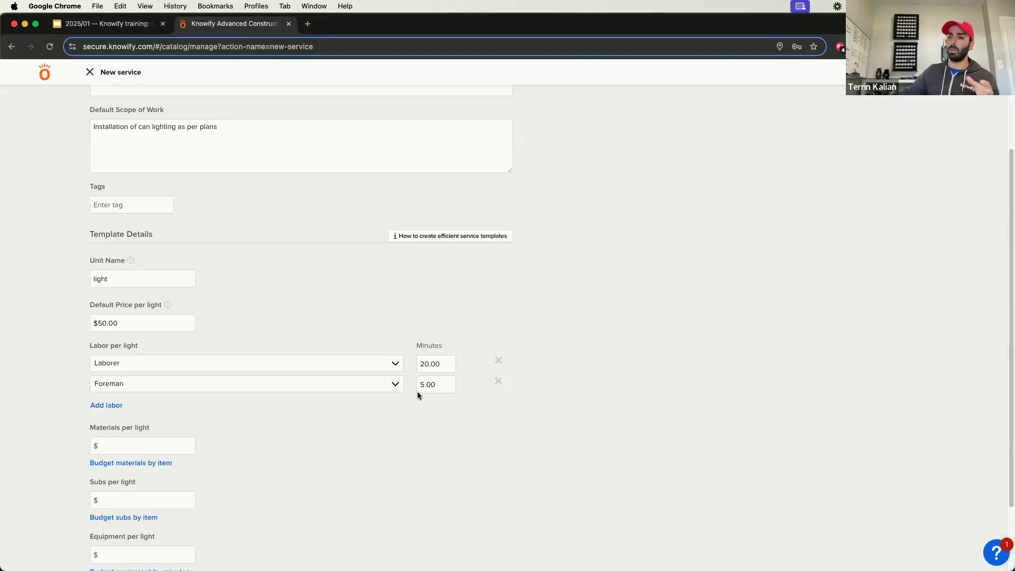
Step: Change the default price per light to $100
double_click(181, 327)
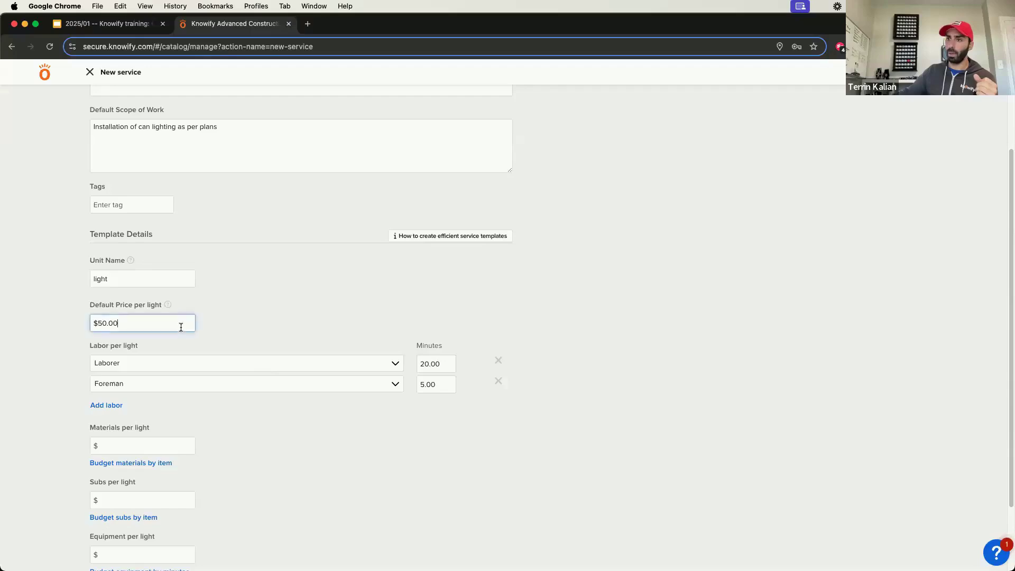
type("100")
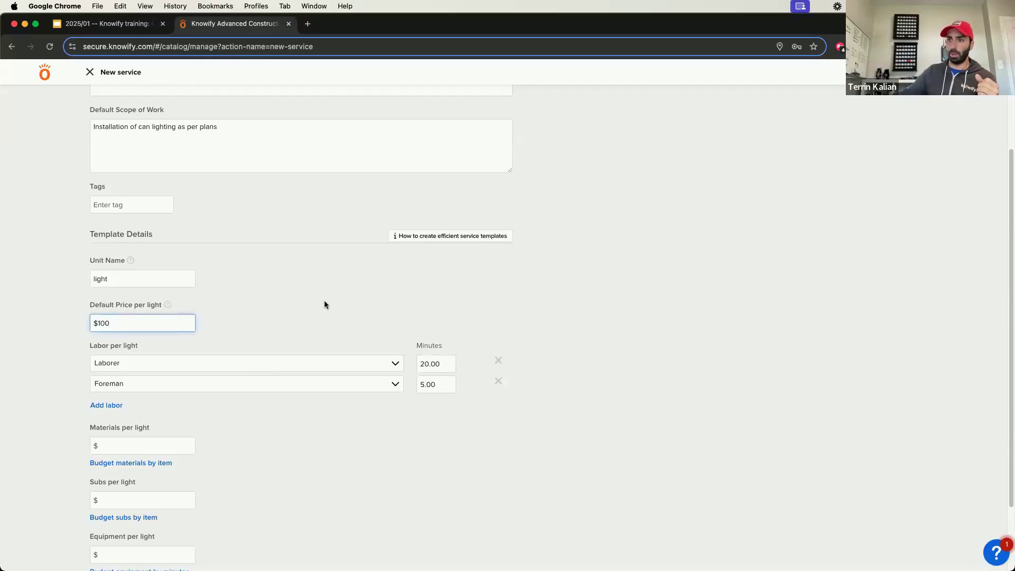
scroll(286, 373, "down", 3)
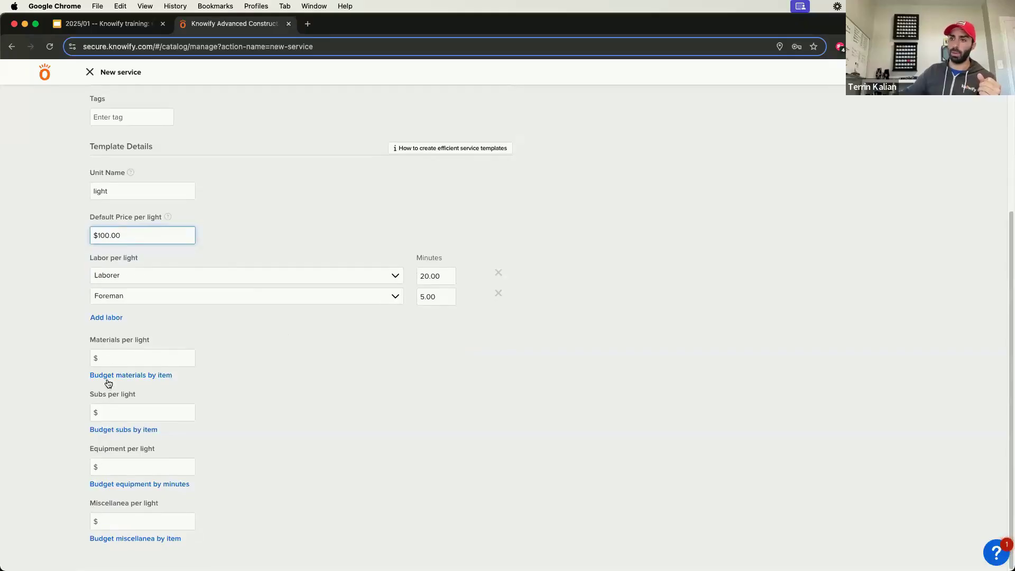
left_click(122, 362)
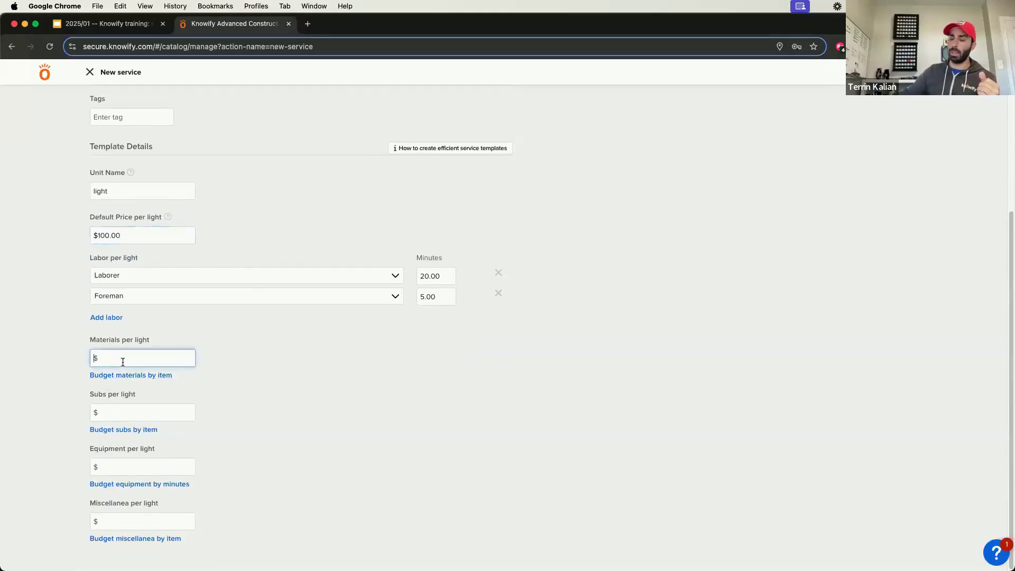
type("5.")
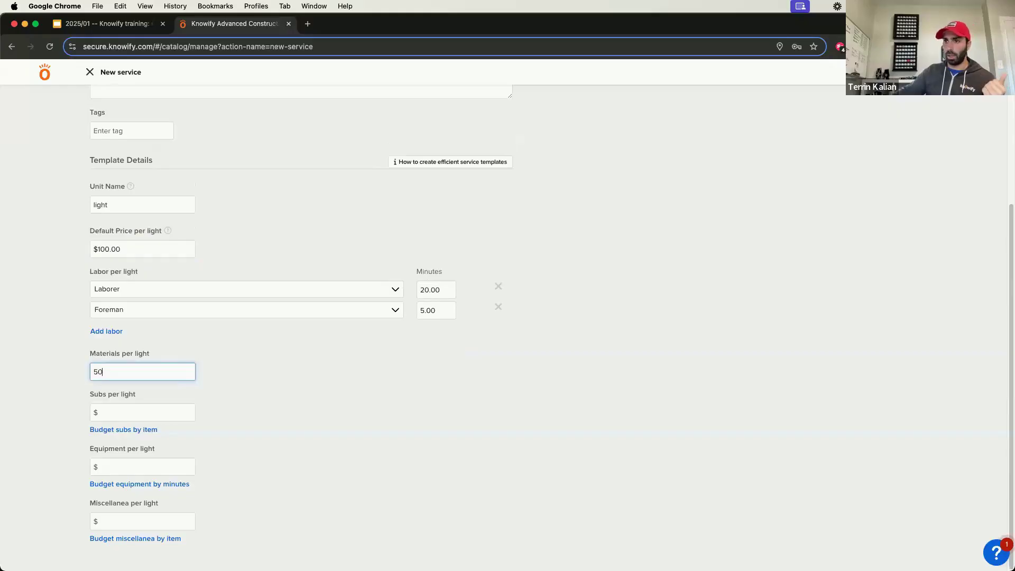
type("0")
key("BackSpace")
key("BackSpace")
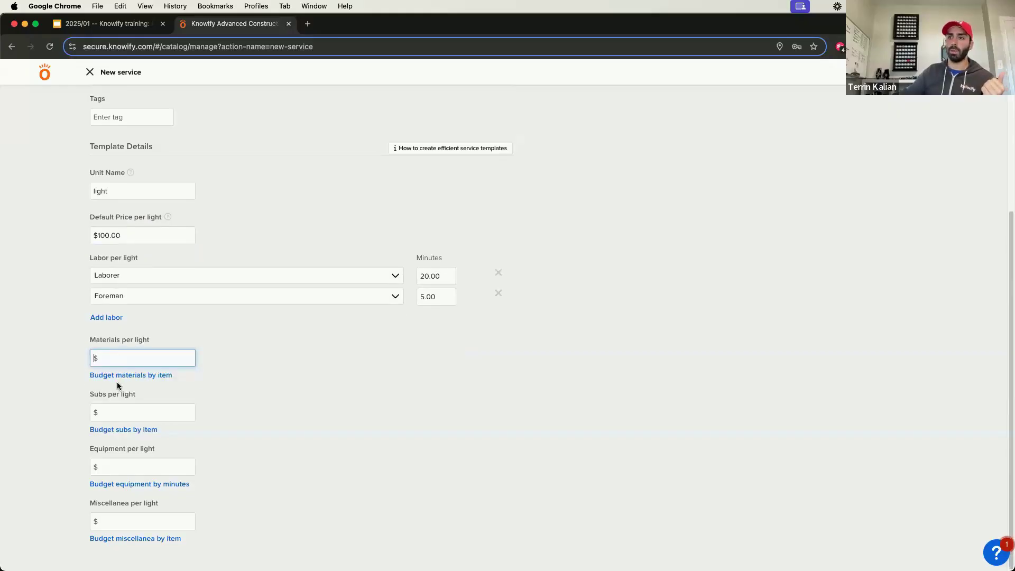
Step: Budget the materials per light by item, finding the wire in the catalog and adding 2AWG Wire (1 foot) with quantity 5
left_click(121, 380)
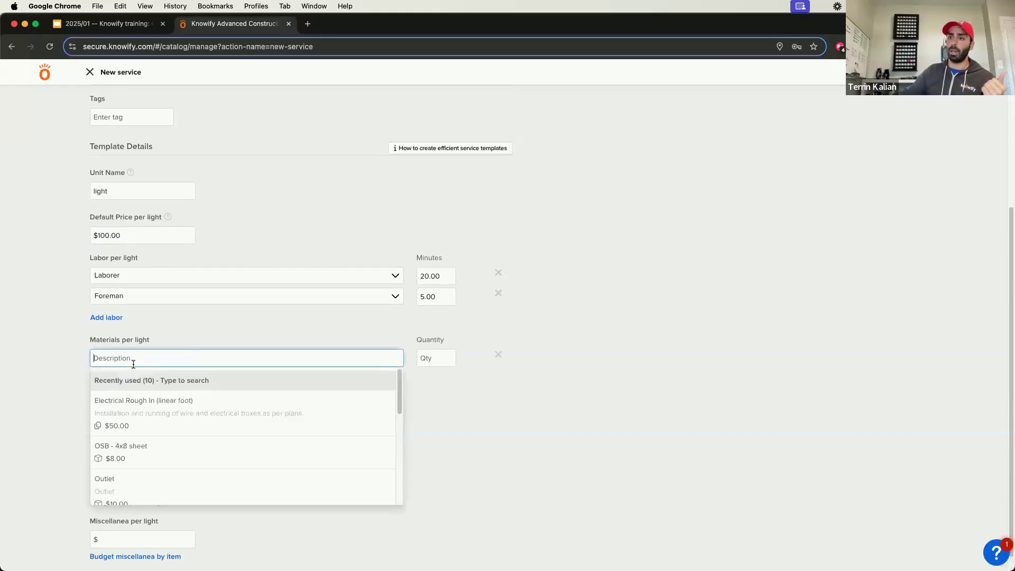
type("can l")
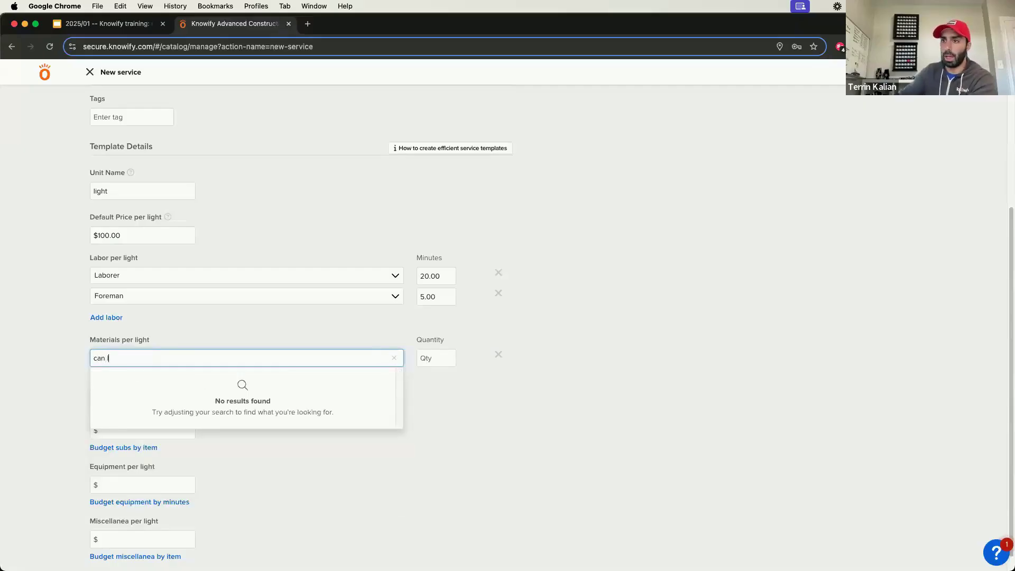
key("BackSpace")
key("BackSpace")
key("BackSpace")
key("BackSpace")
type("wire")
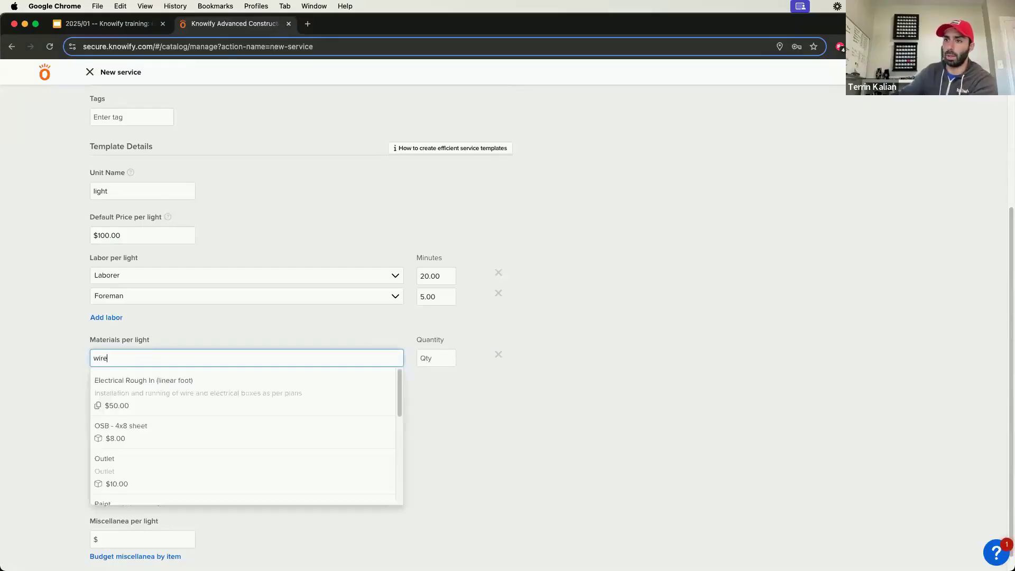
left_click(156, 396)
left_click(431, 356)
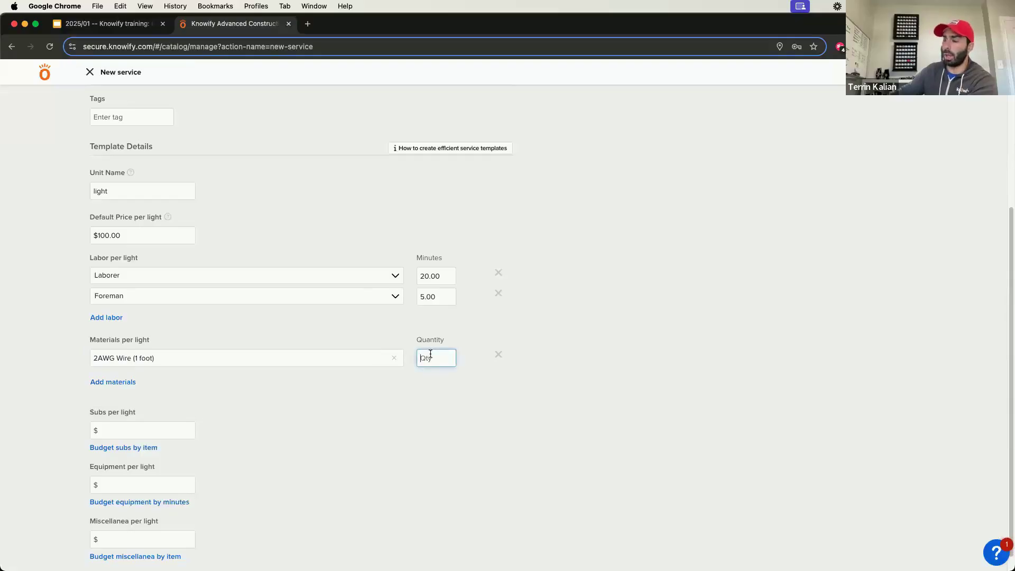
type("5")
left_click(464, 353)
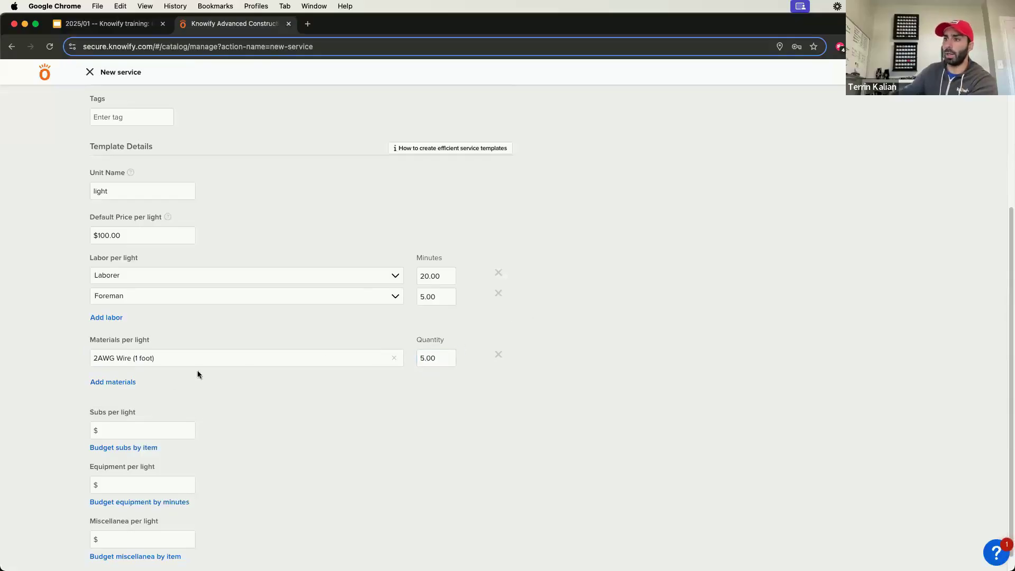
Step: Add Widget as a second material per light with quantity 1
left_click(133, 382)
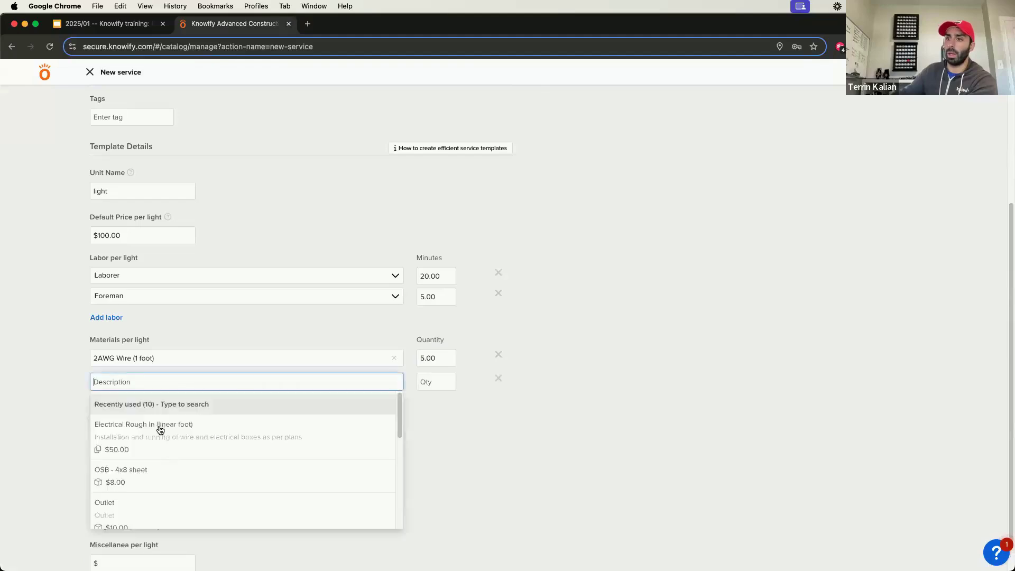
scroll(176, 457, "down", 8)
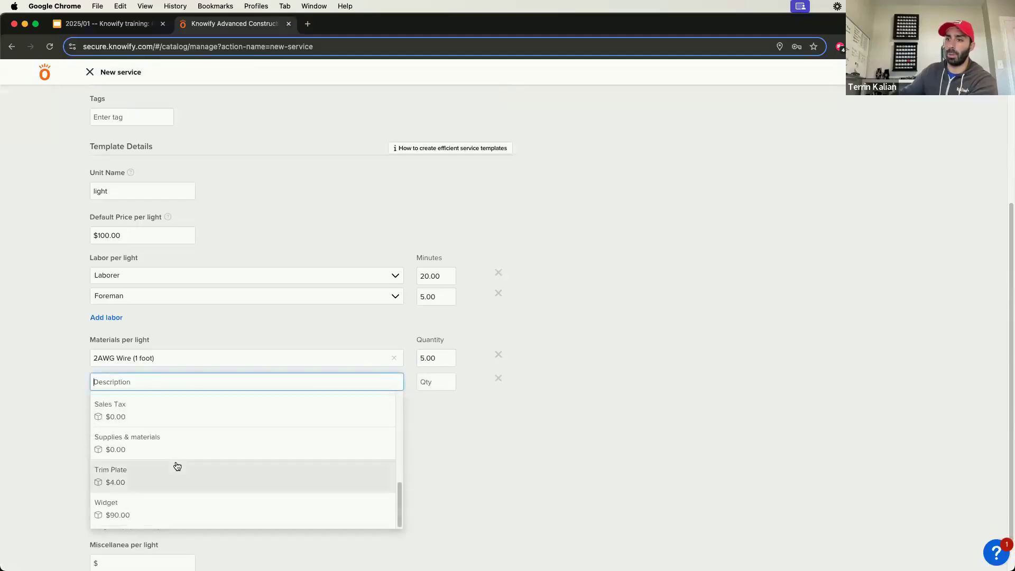
left_click(186, 504)
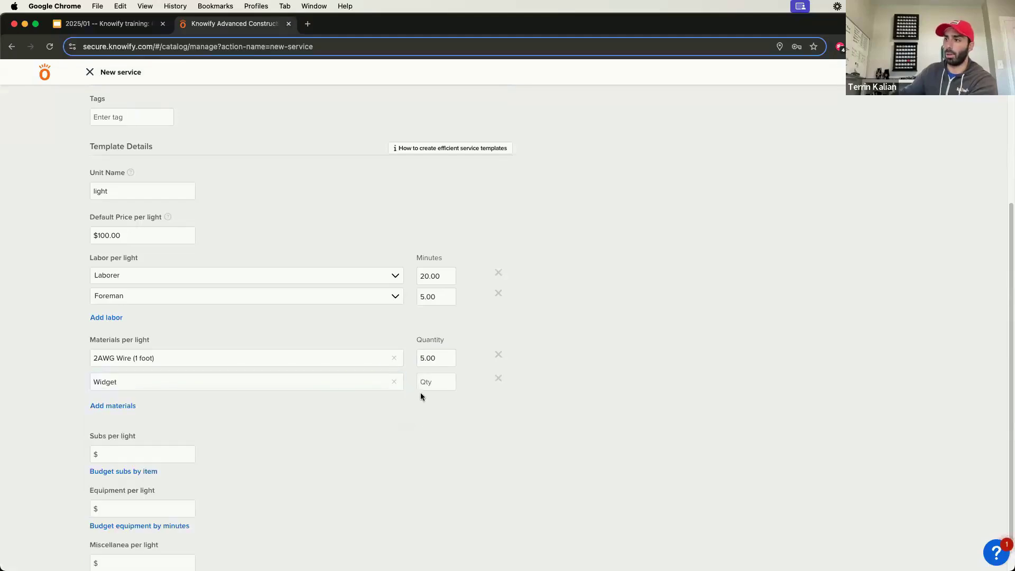
left_click(426, 383)
type("1")
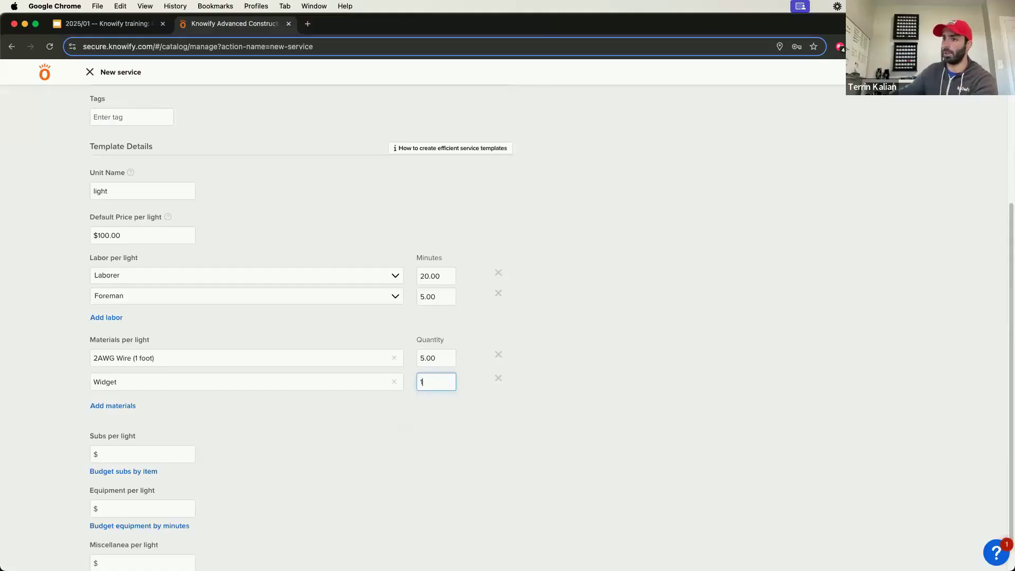
scroll(455, 403, "down", 2)
scroll(481, 386, "up", 3)
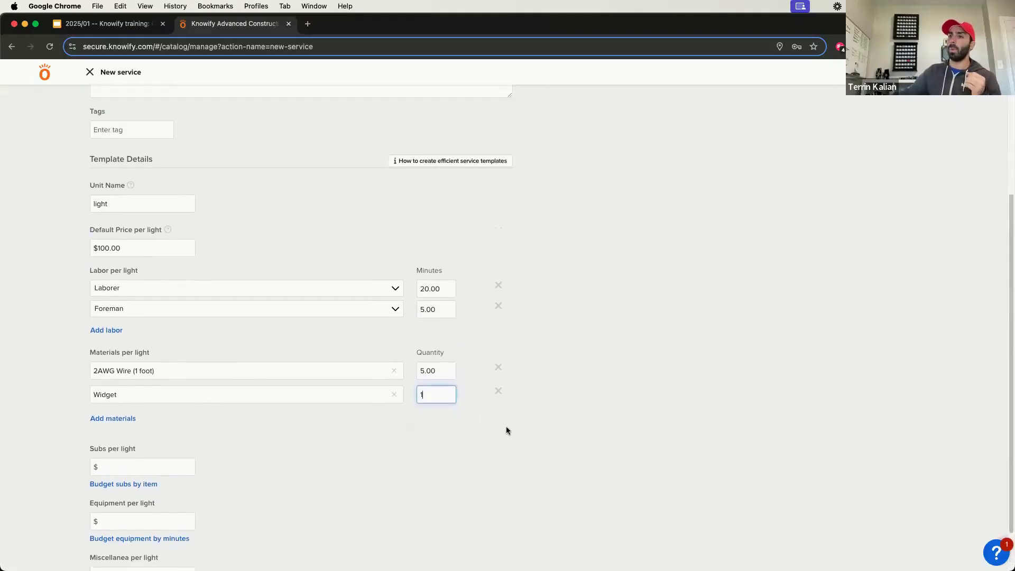
scroll(448, 342, "up", 4)
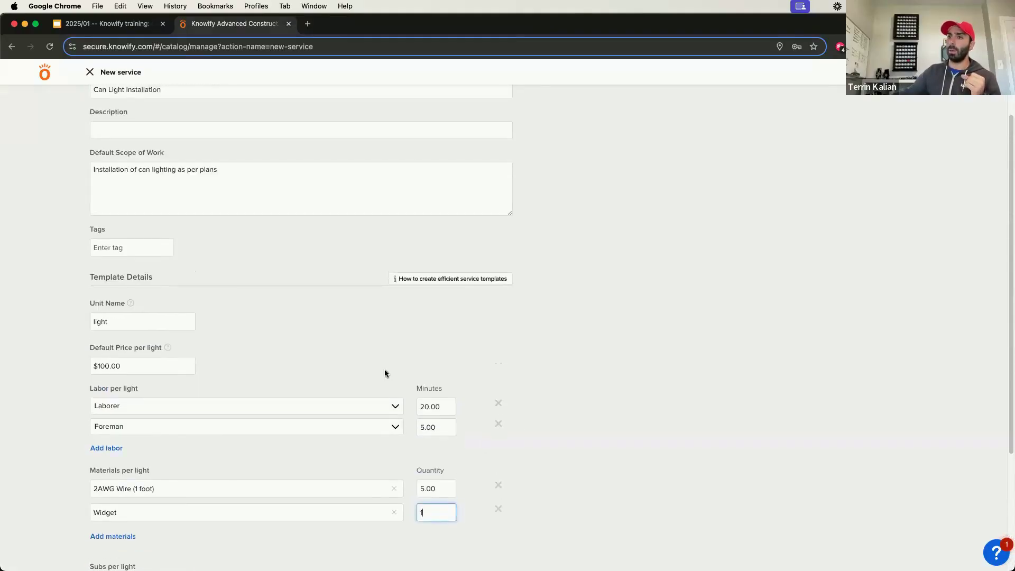
Step: Save the Can Light Installation service template and open the phase budget of Project #0000108 from the contract jobs
scroll(776, 141, "up", 3)
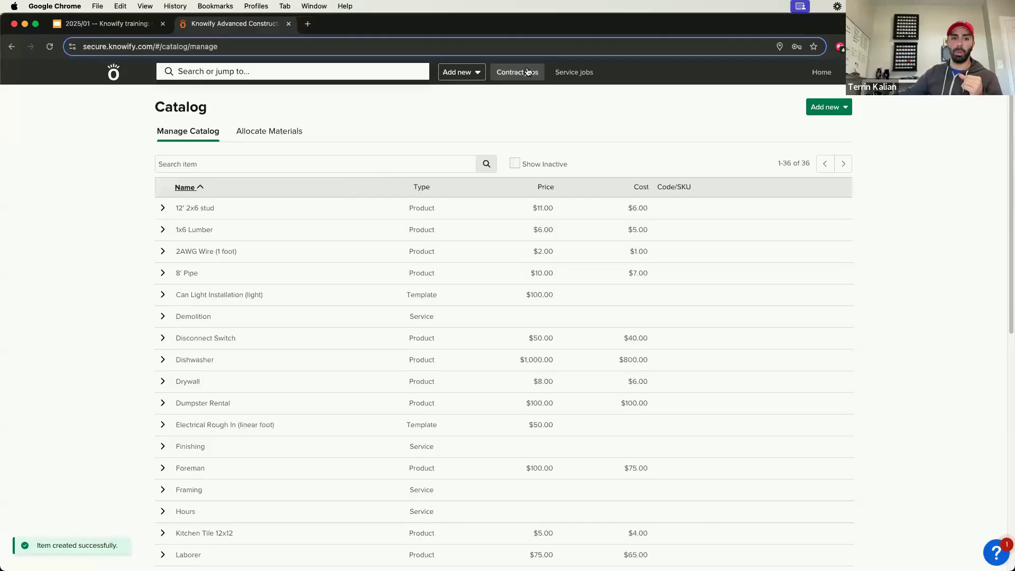
left_click(528, 72)
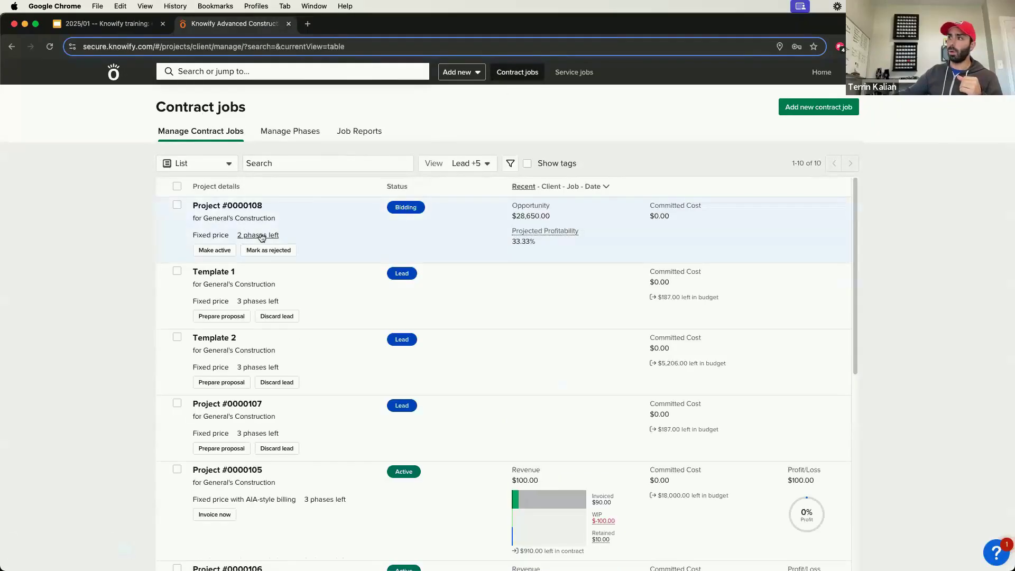
left_click(261, 236)
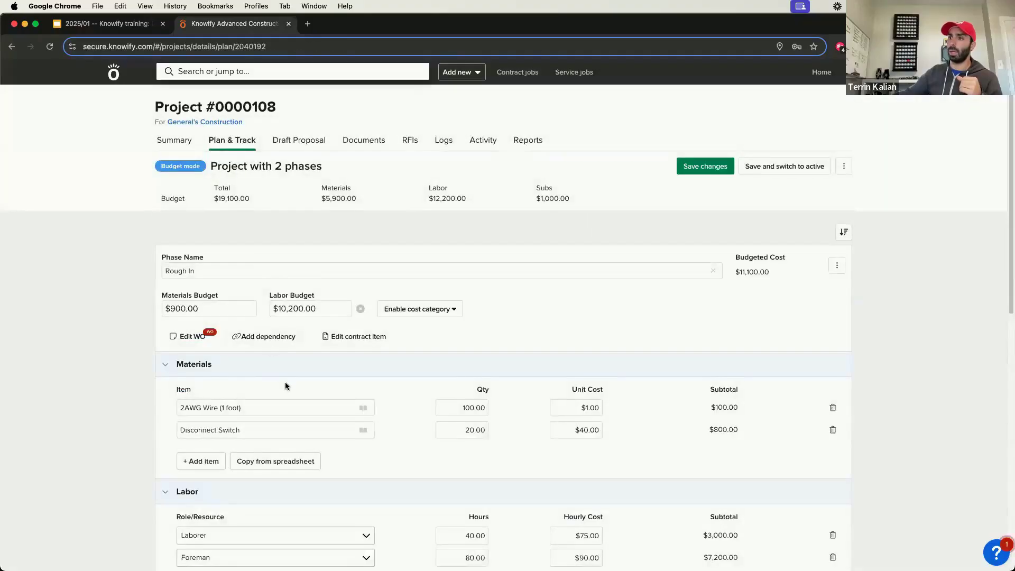
Step: Add a third job phase to the project budget from the Can Light Installation template for 50 lights
scroll(286, 387, "down", 15)
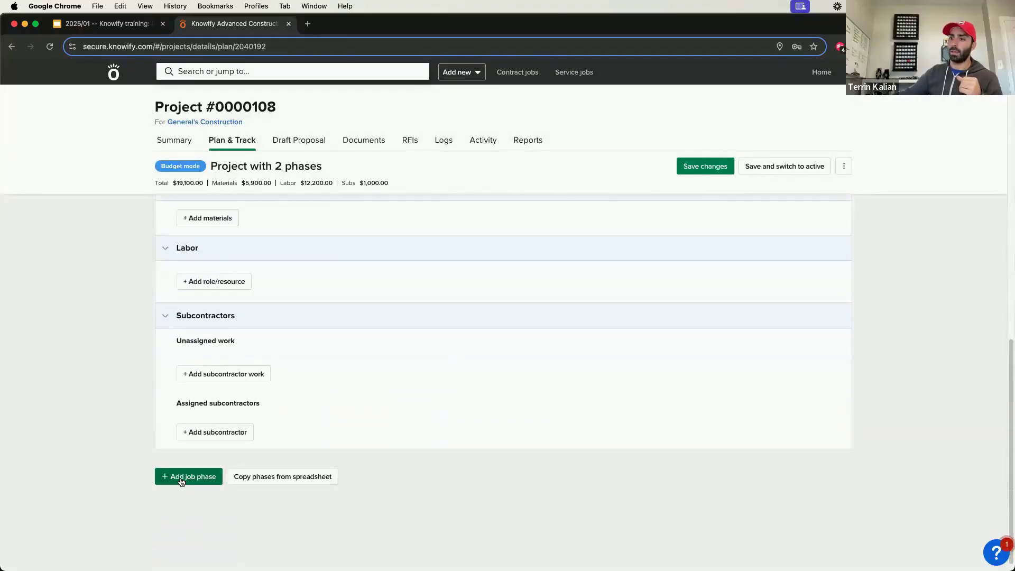
left_click(181, 478)
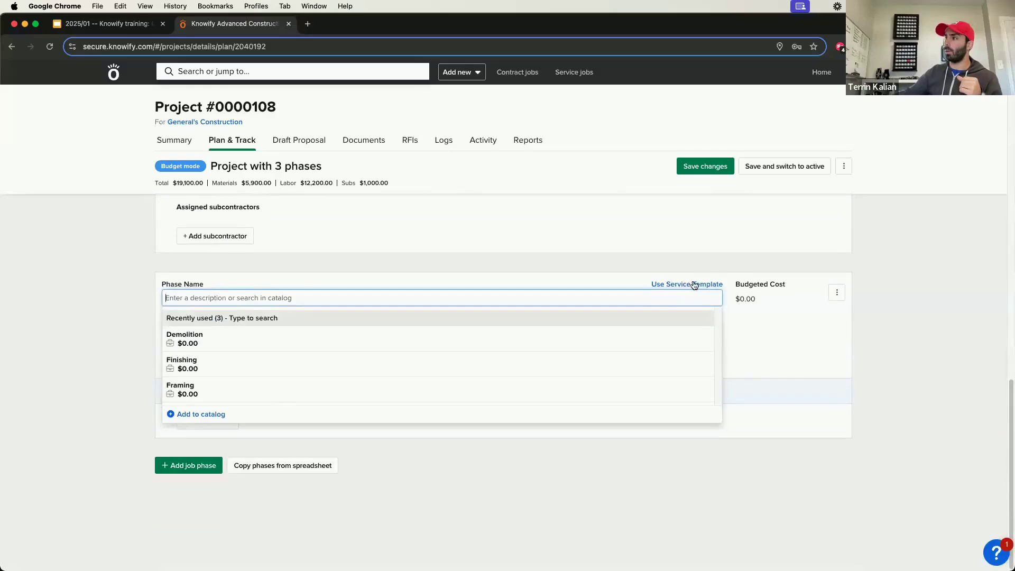
left_click(680, 286)
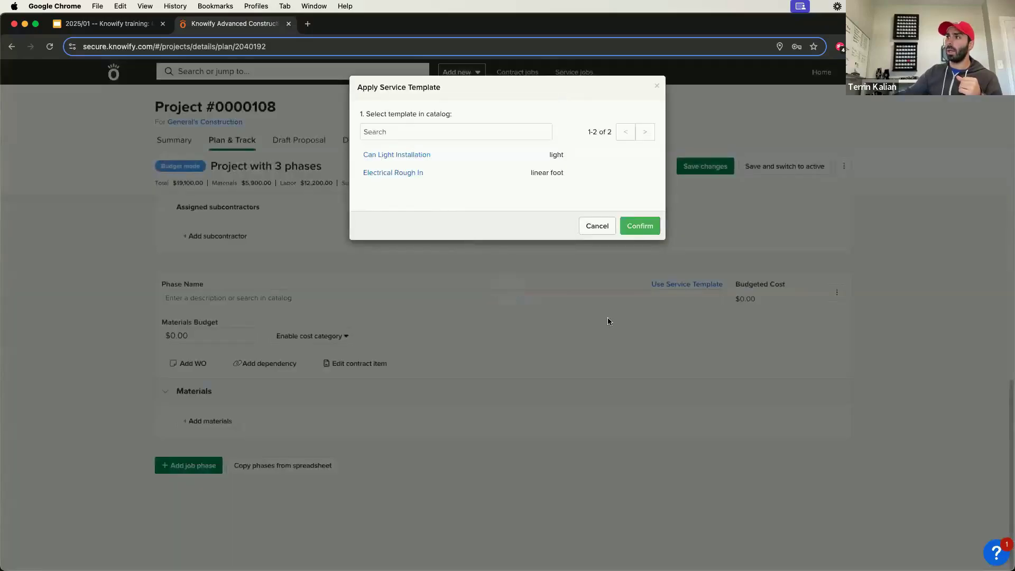
left_click(396, 155)
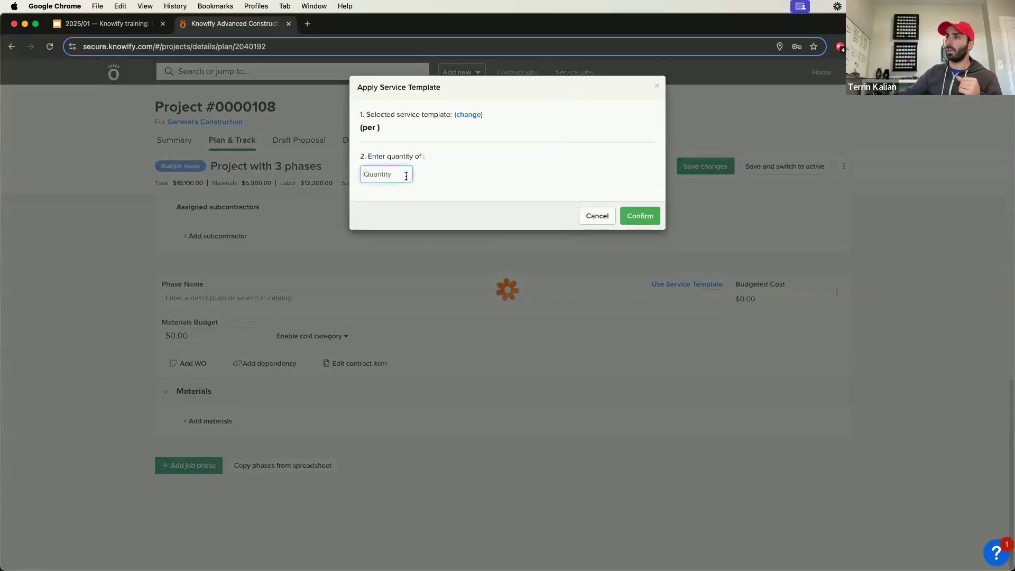
type("50")
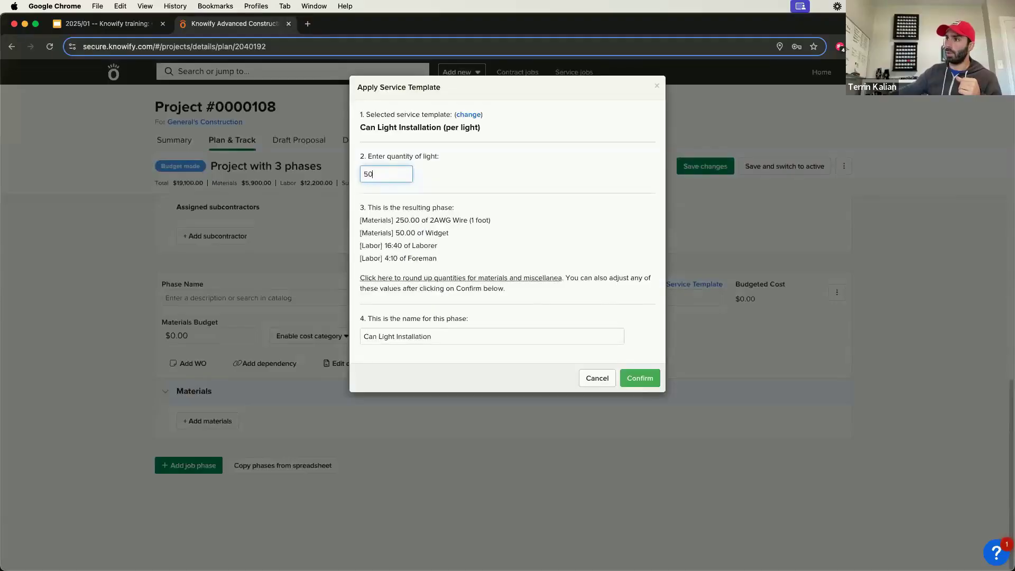
left_click(640, 378)
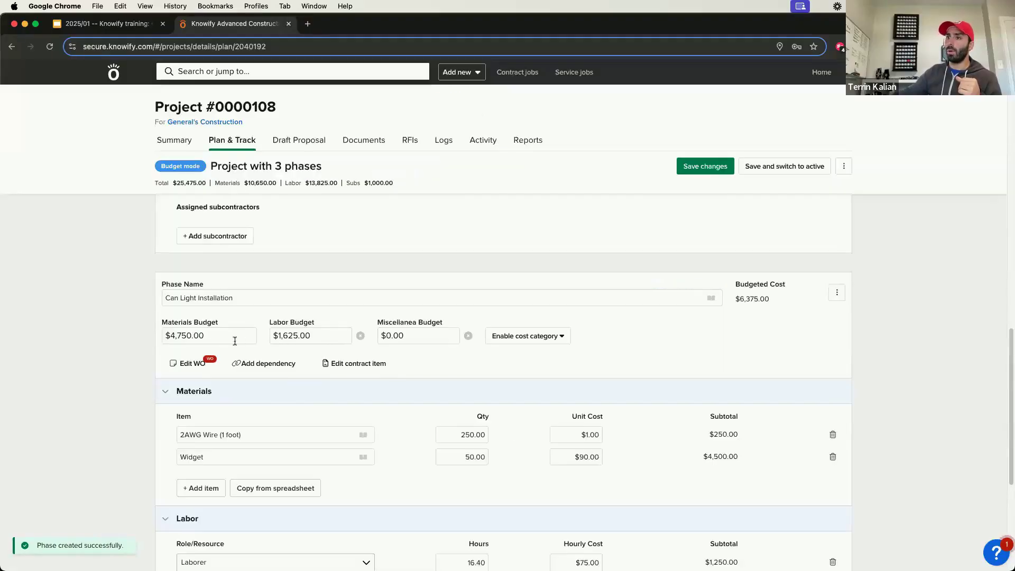
Step: Disable the Miscellanea budget category on the Can Light Installation phase
left_click(218, 336)
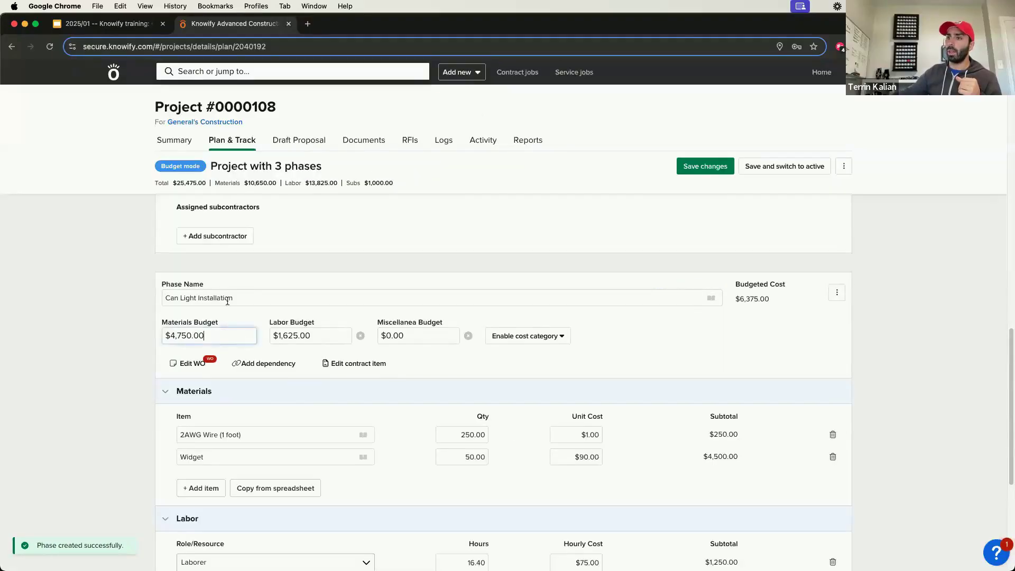
left_click(338, 336)
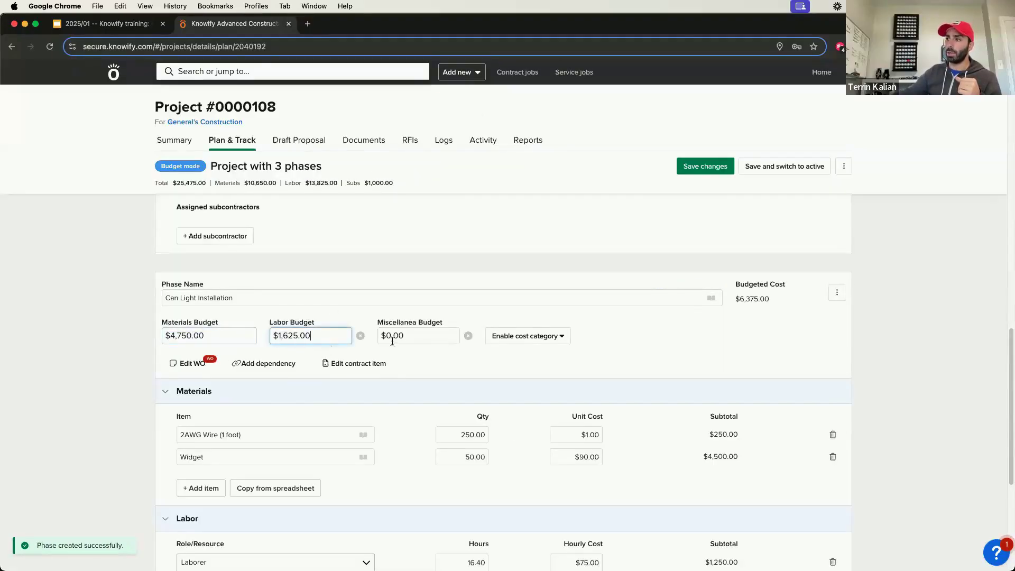
left_click(469, 336)
scroll(462, 360, "down", 2)
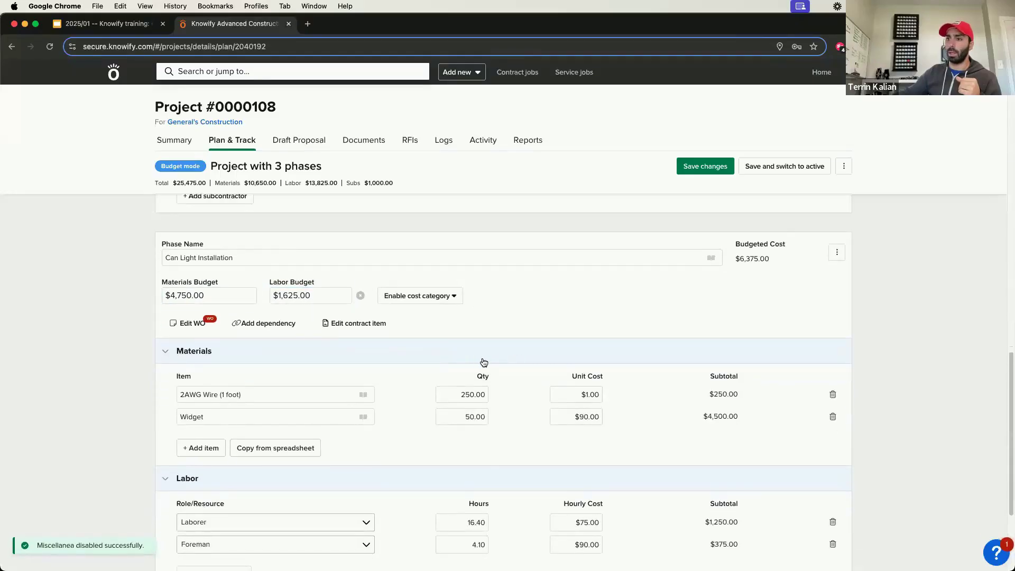
scroll(476, 365, "down", 1)
Step: Rename the Widget material in the Can Light Installation phase to Can Light
left_click(453, 377)
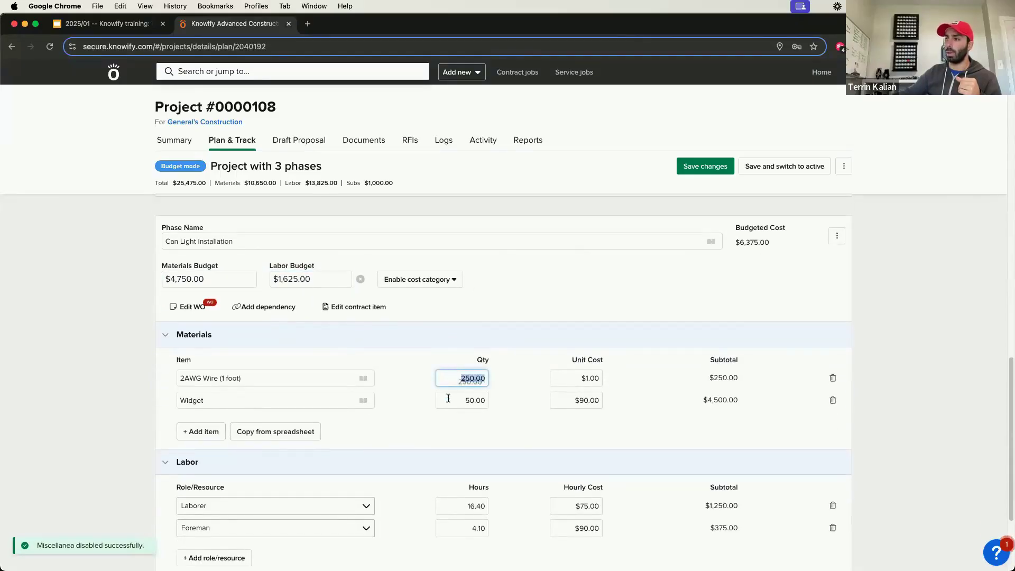
left_click(449, 400)
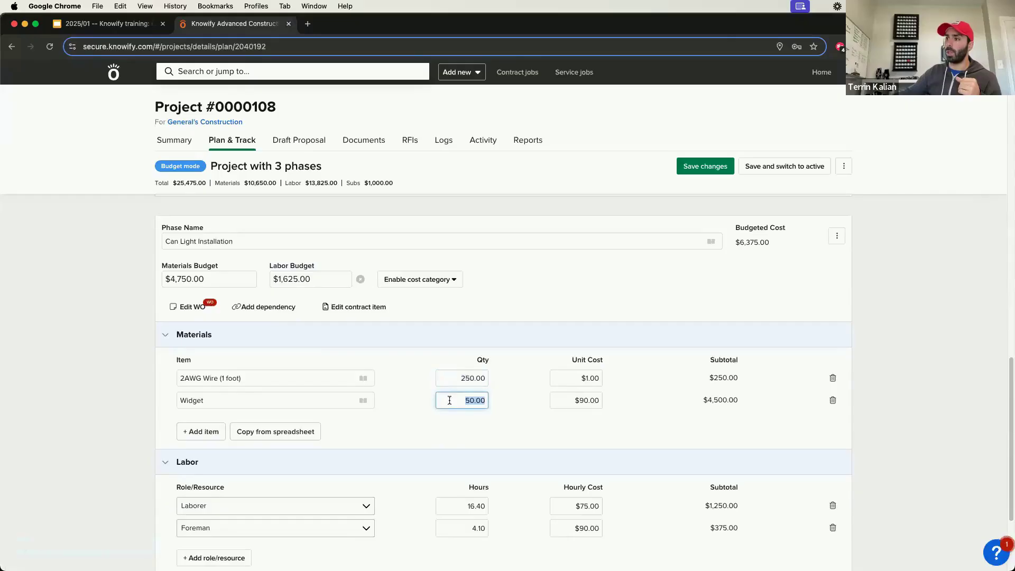
left_click(338, 401)
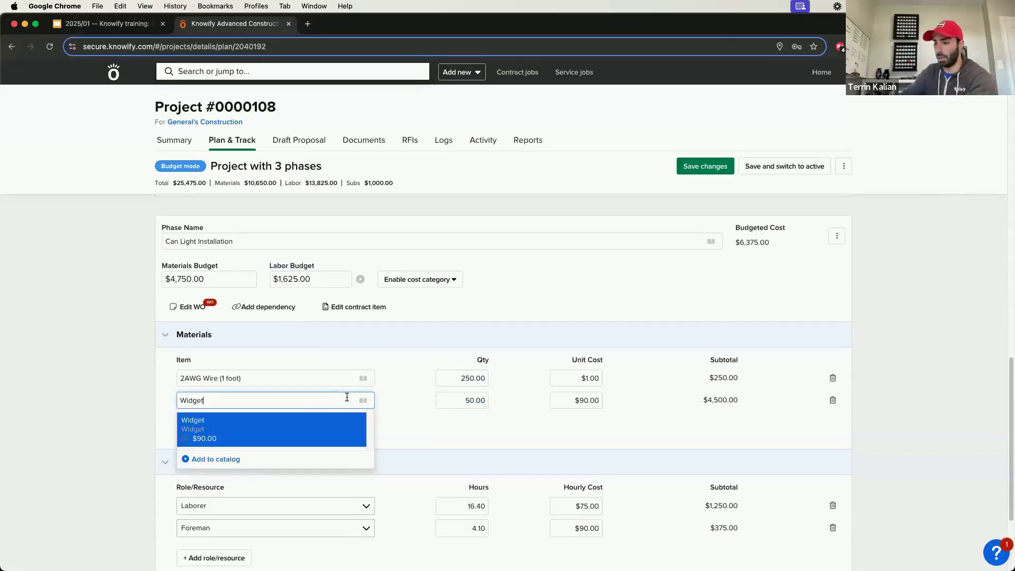
key("super+a")
key("BackSpace")
type("Can Liug")
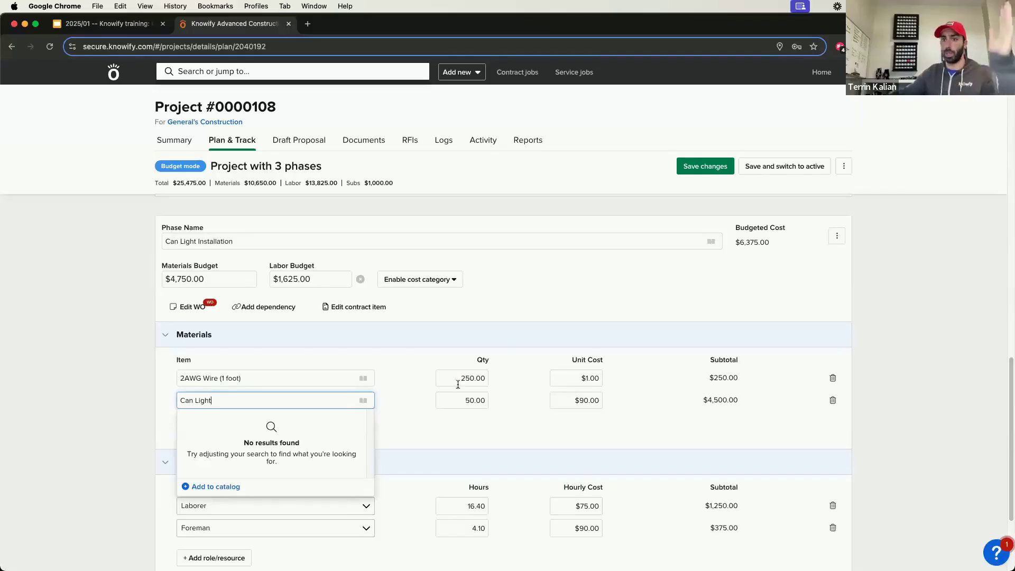
left_click(502, 352)
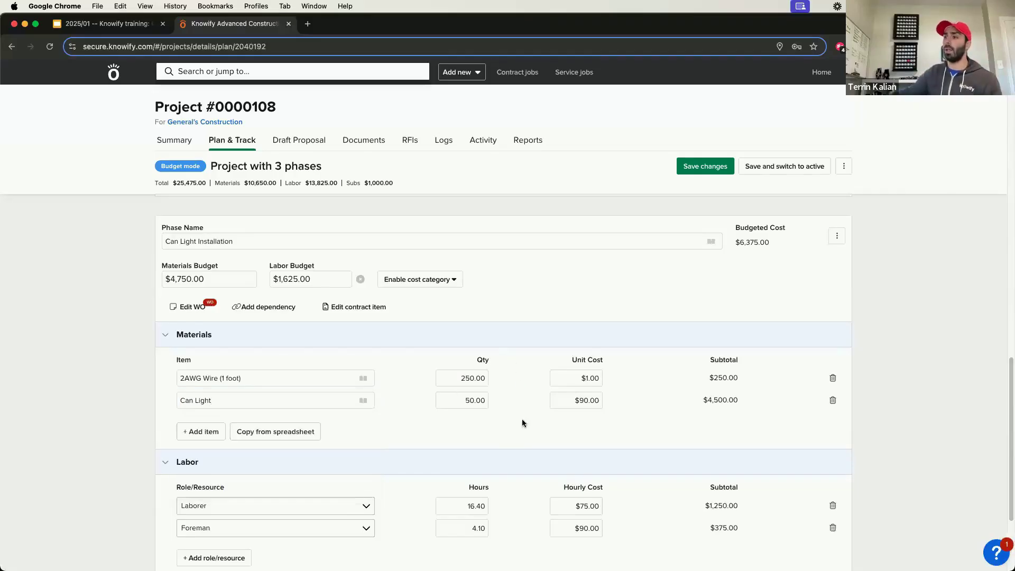
Step: Remove the Rough In, Installation and Can Light Installation phases from the project budget
scroll(522, 420, "down", 3)
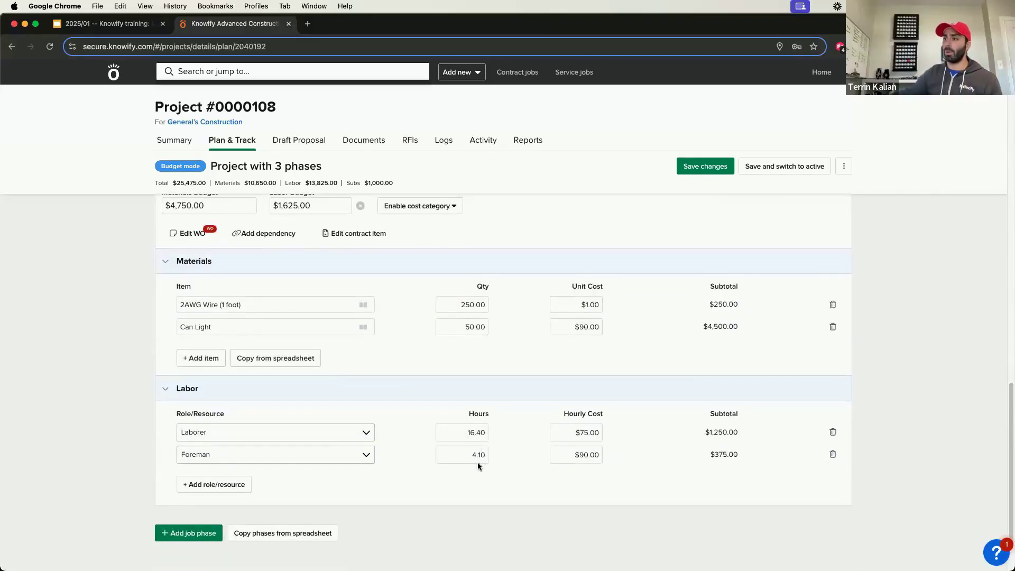
scroll(573, 482, "up", 2)
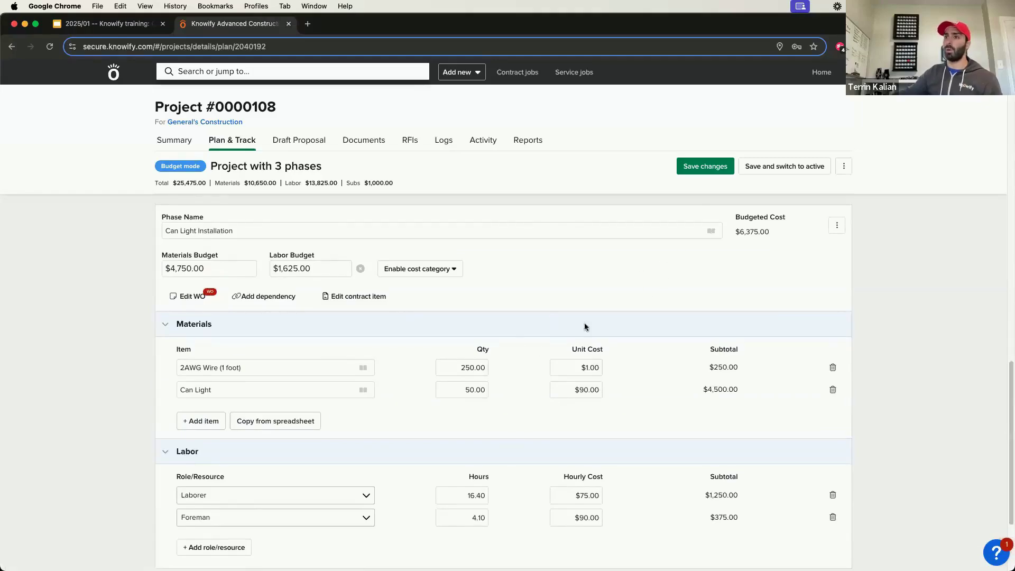
scroll(639, 325, "up", 10)
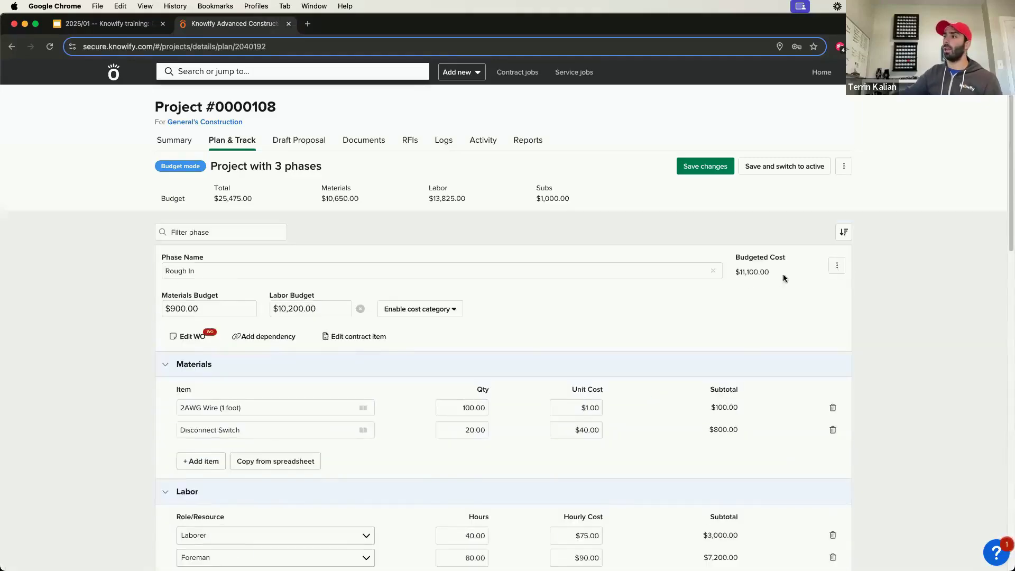
left_click(836, 264)
left_click(804, 322)
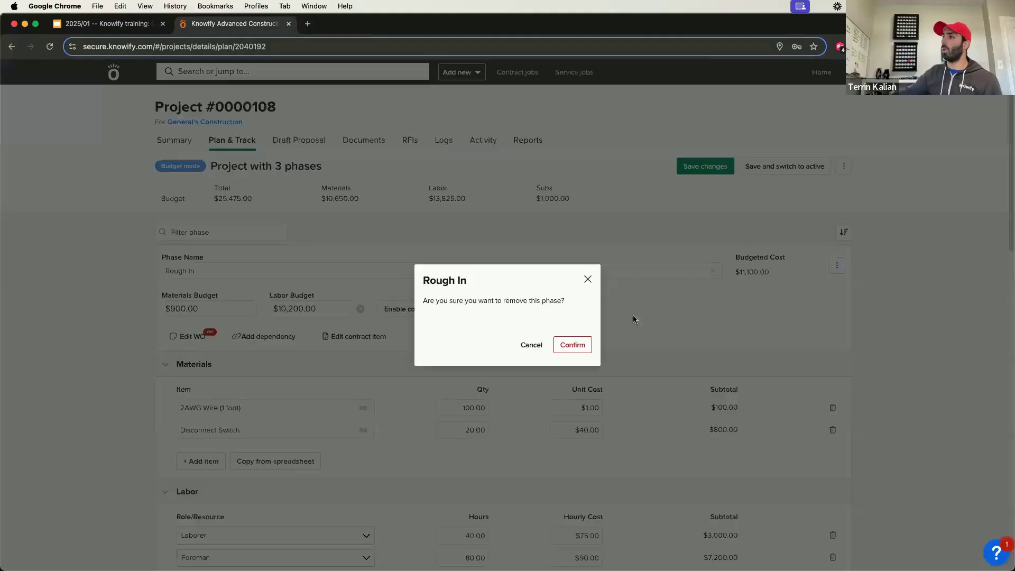
left_click(573, 345)
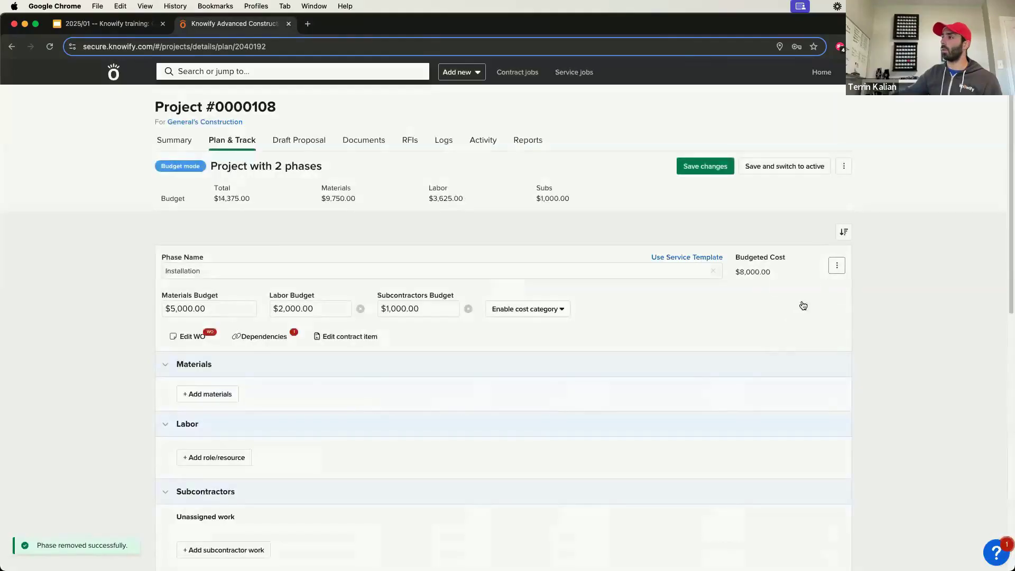
left_click(836, 265)
left_click(780, 324)
left_click(587, 347)
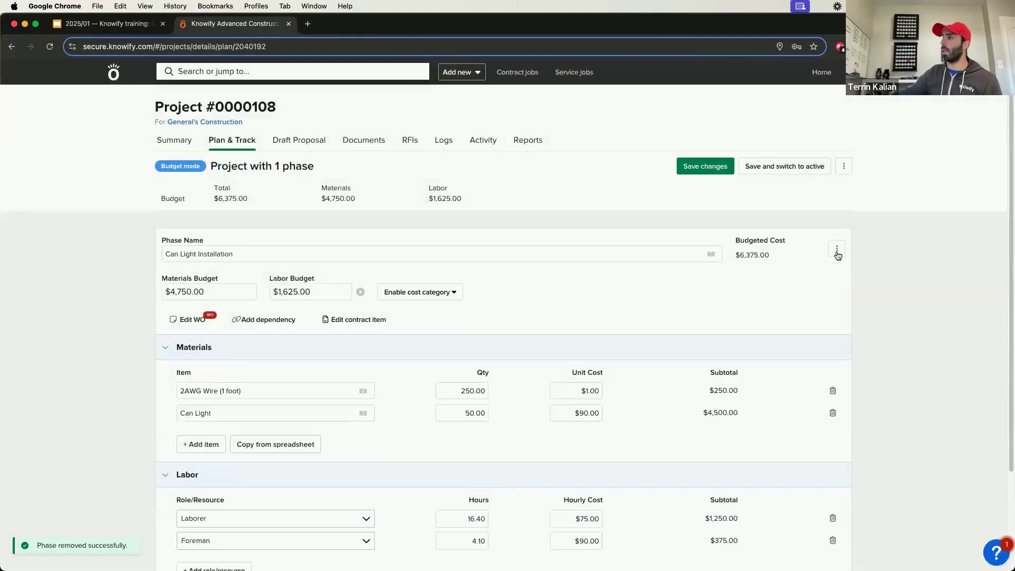
left_click(801, 307)
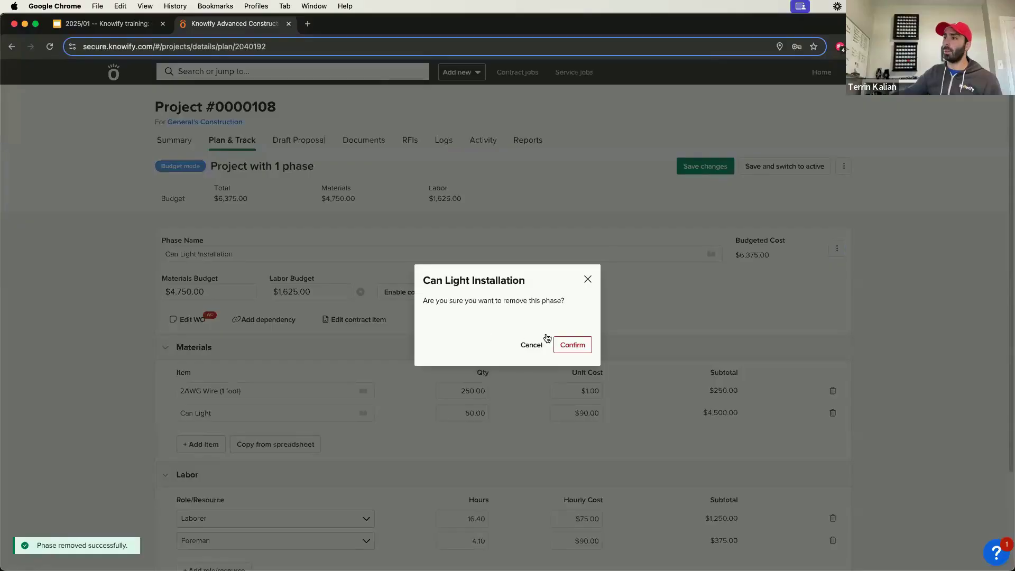
left_click(573, 345)
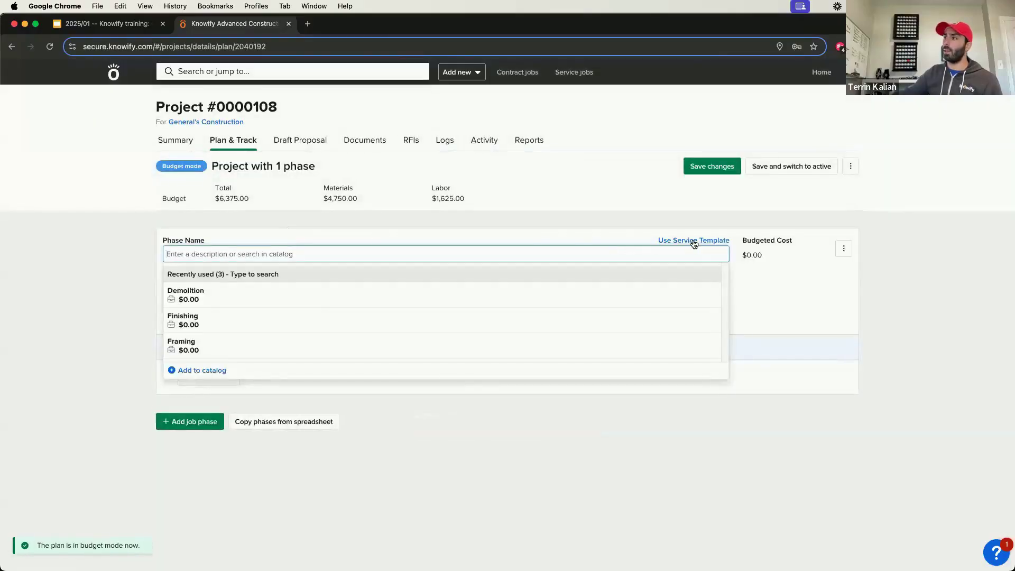
Step: Fill the empty phase from the Electrical Rough In service template with a quantity of 500 linear feet
left_click(695, 241)
left_click(417, 175)
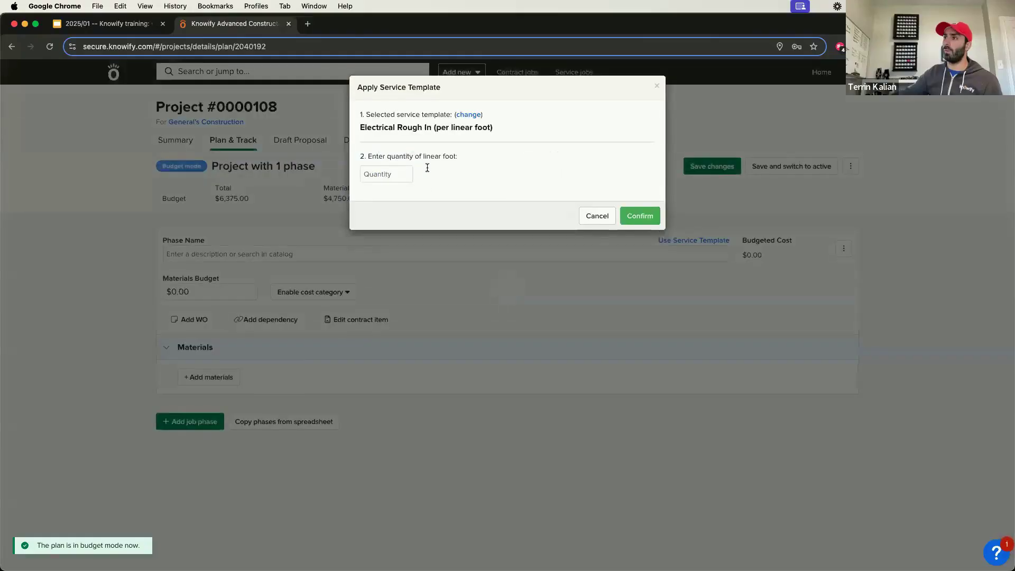
type("500")
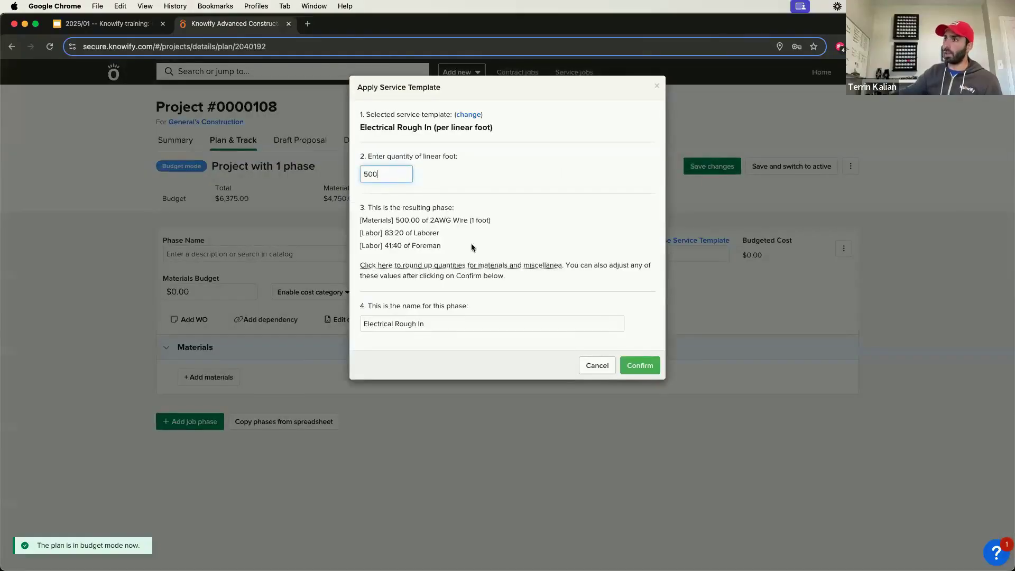
left_click(640, 366)
Step: Add a second job phase from the Can Light Installation service template with a quantity of 50 lights
scroll(214, 454, "down", 1)
scroll(214, 455, "down", 3)
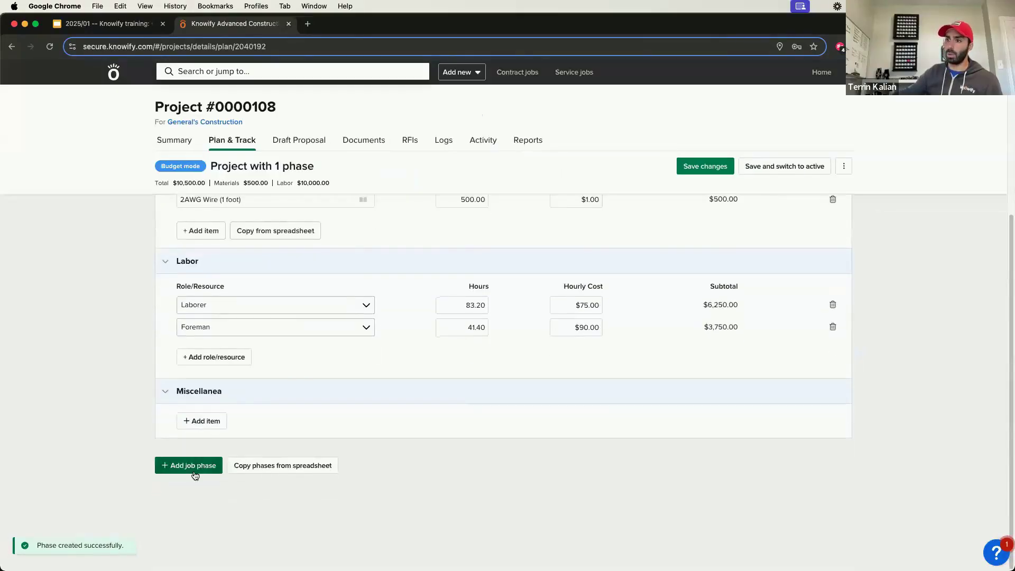
left_click(214, 462)
scroll(581, 317, "down", 2)
left_click(703, 285)
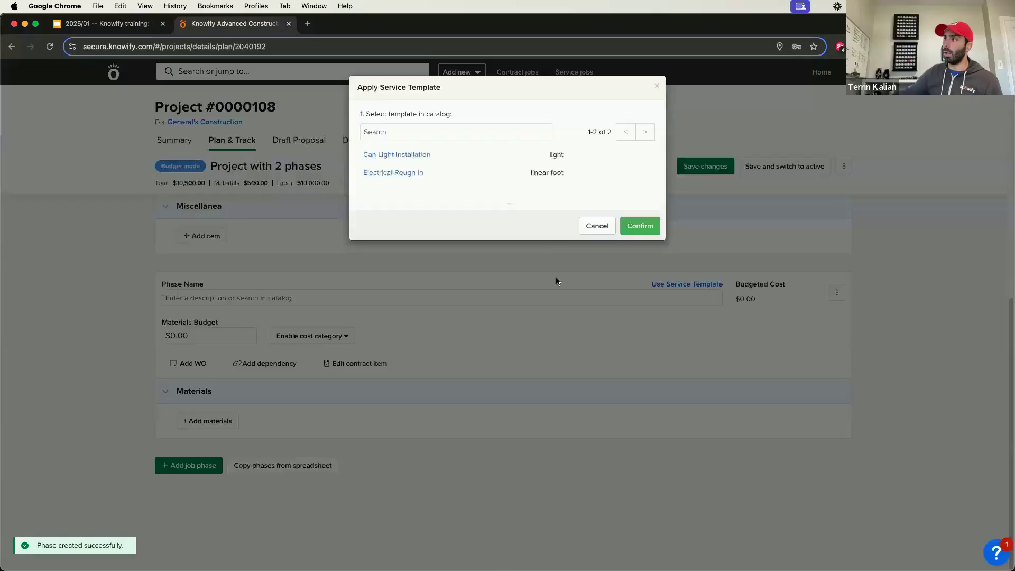
left_click(396, 154)
left_click(401, 174)
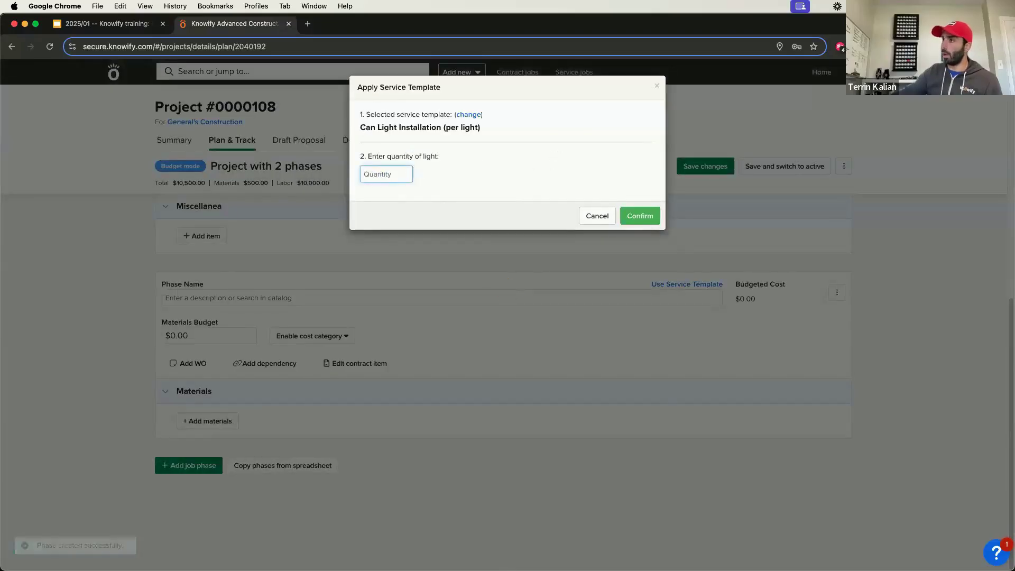
type("50")
left_click(640, 377)
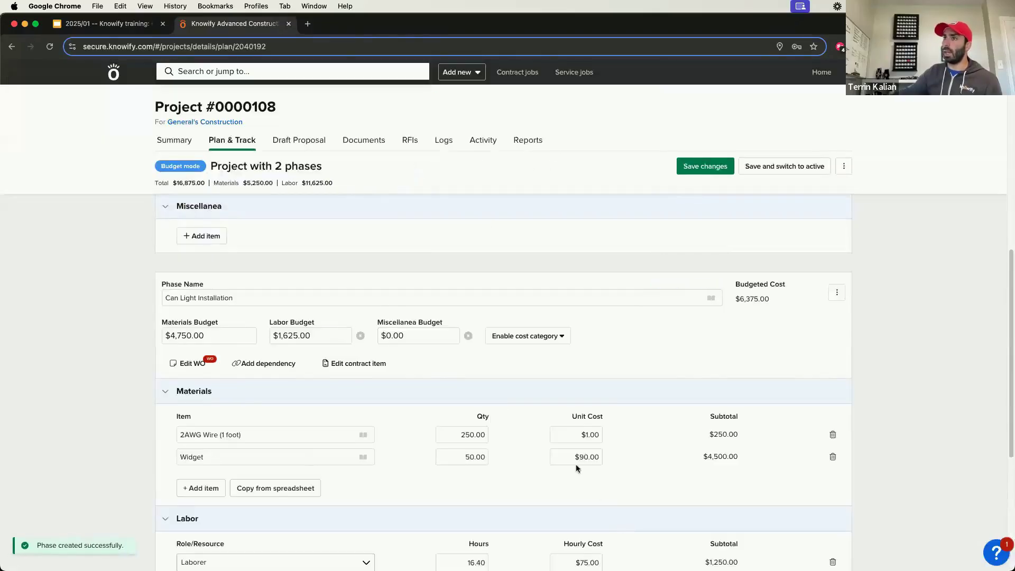
Step: Save the changes to the project budget while keeping it in budget mode
scroll(436, 364, "up", 5)
scroll(425, 359, "up", 3)
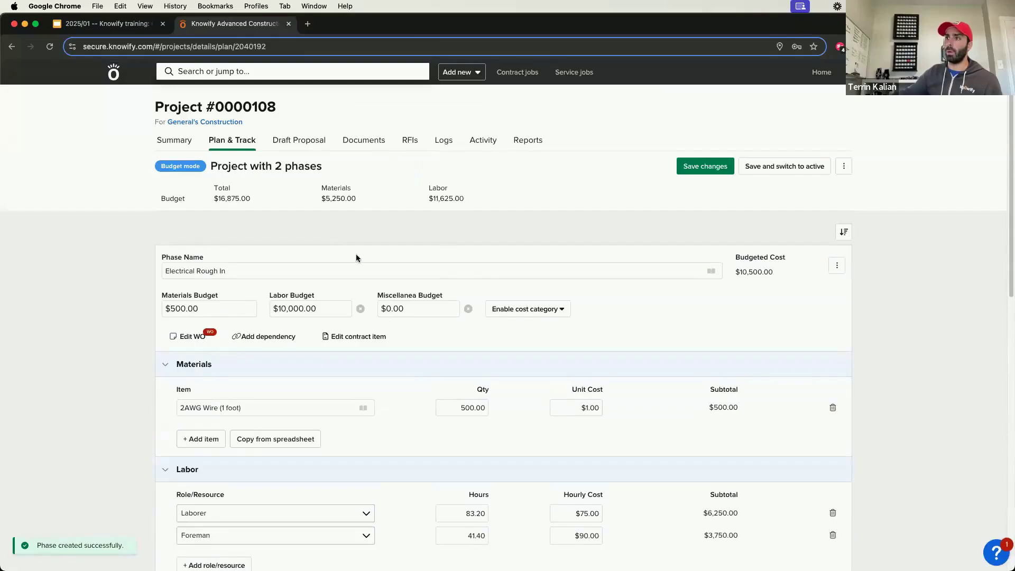
left_click(723, 170)
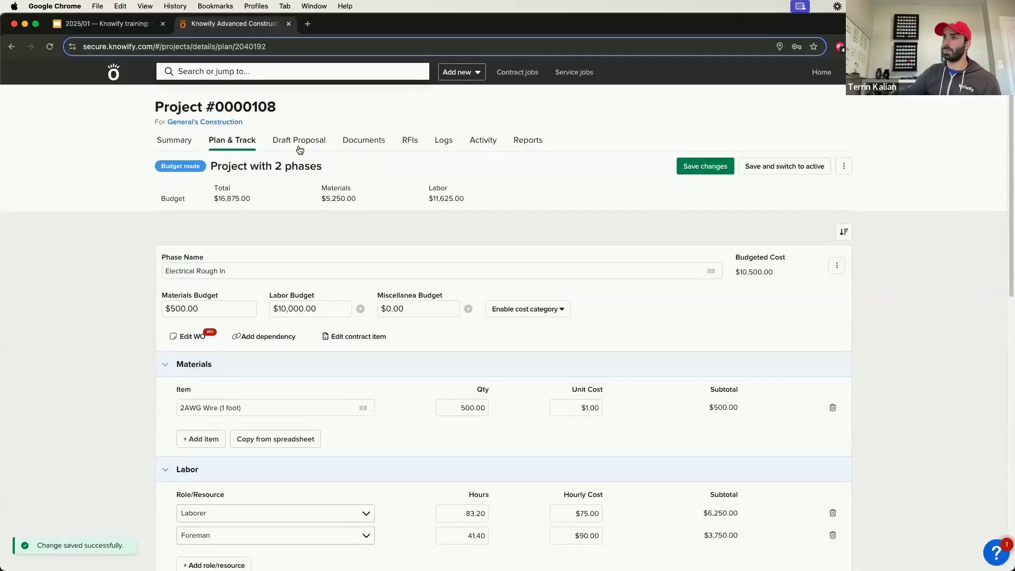
Step: Delete the project's existing draft proposal and create a new one with line items generated from the project phases
left_click(303, 143)
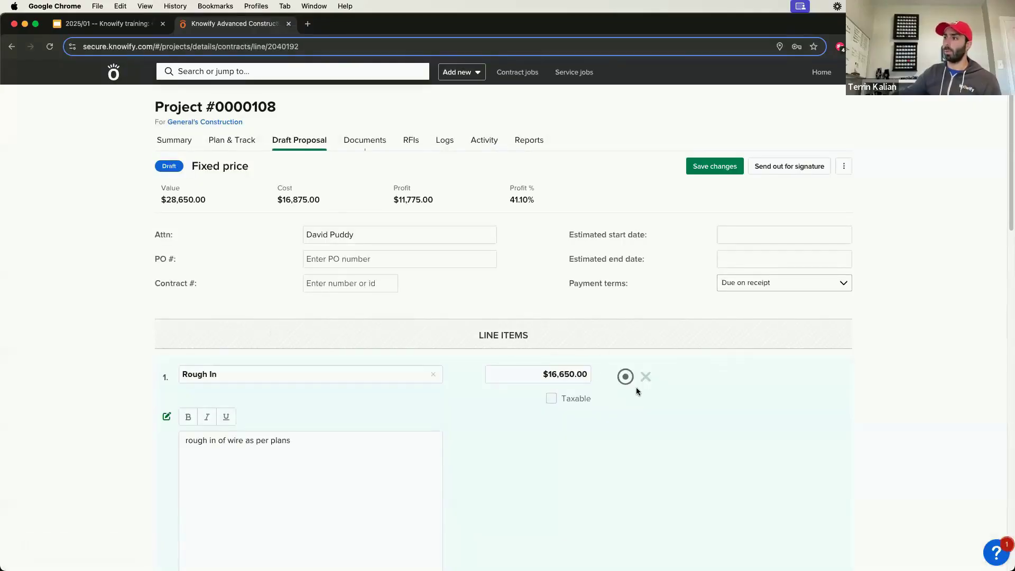
left_click(646, 378)
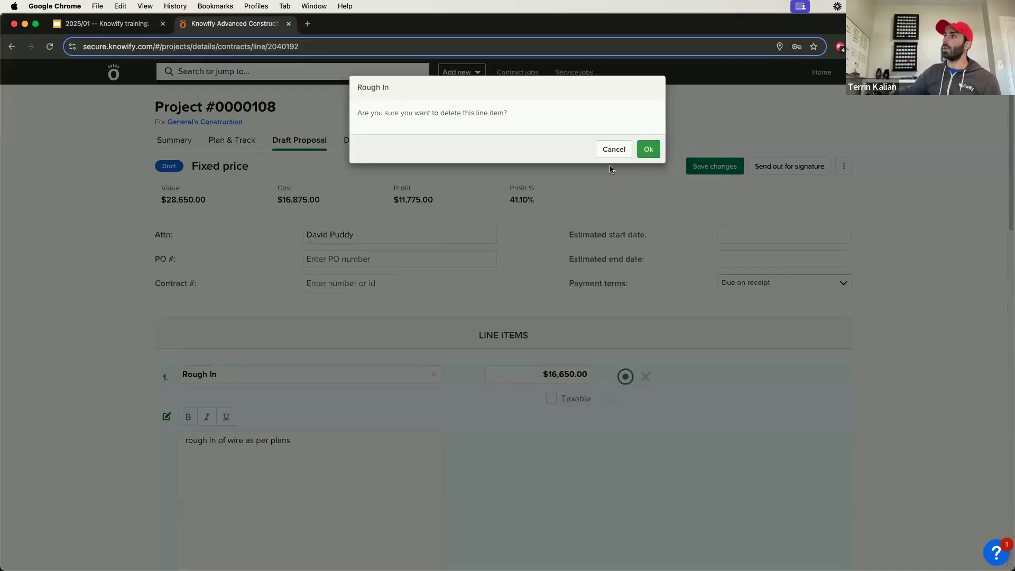
left_click(614, 149)
left_click(845, 167)
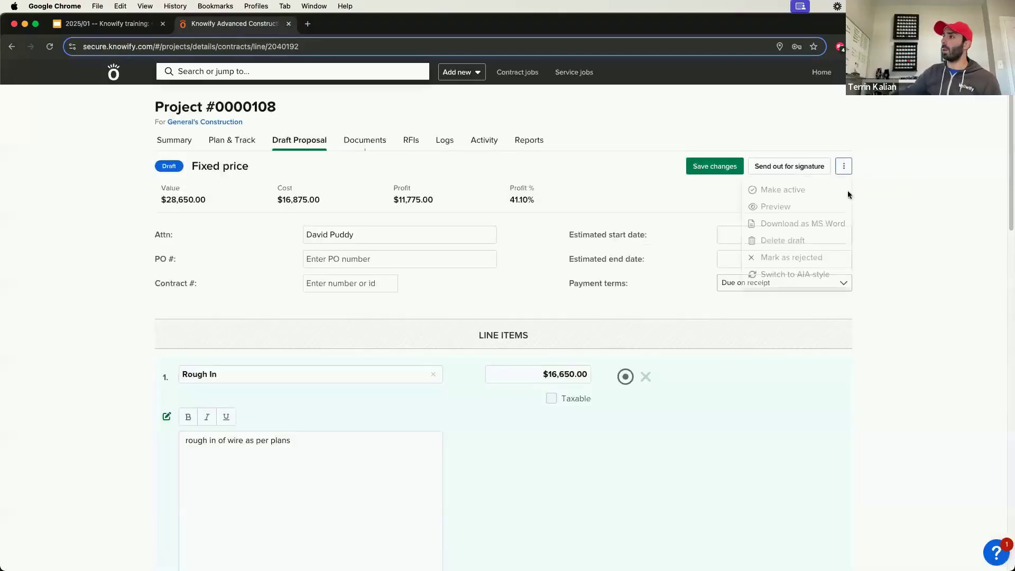
left_click(812, 246)
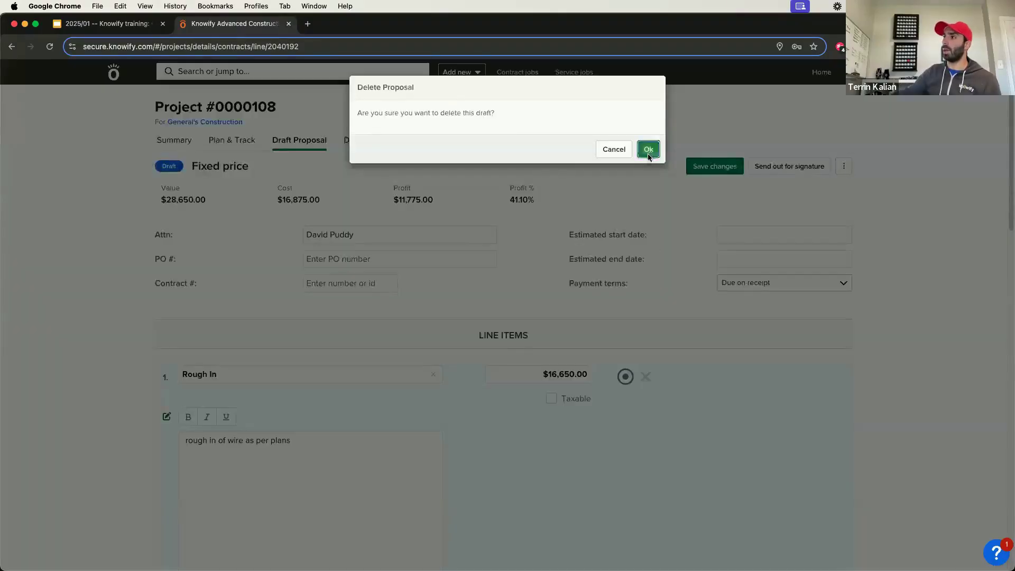
left_click(648, 150)
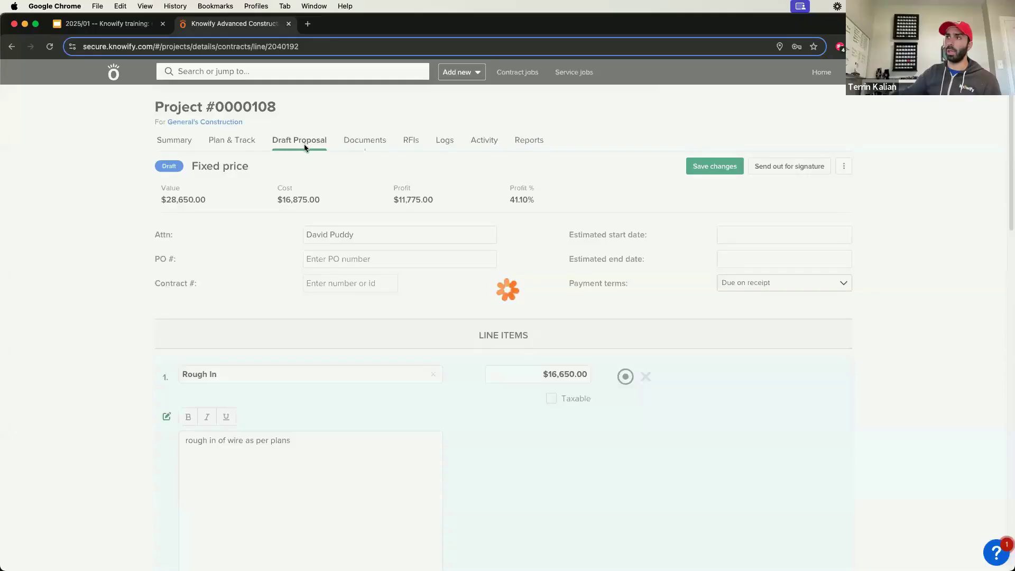
left_click(316, 148)
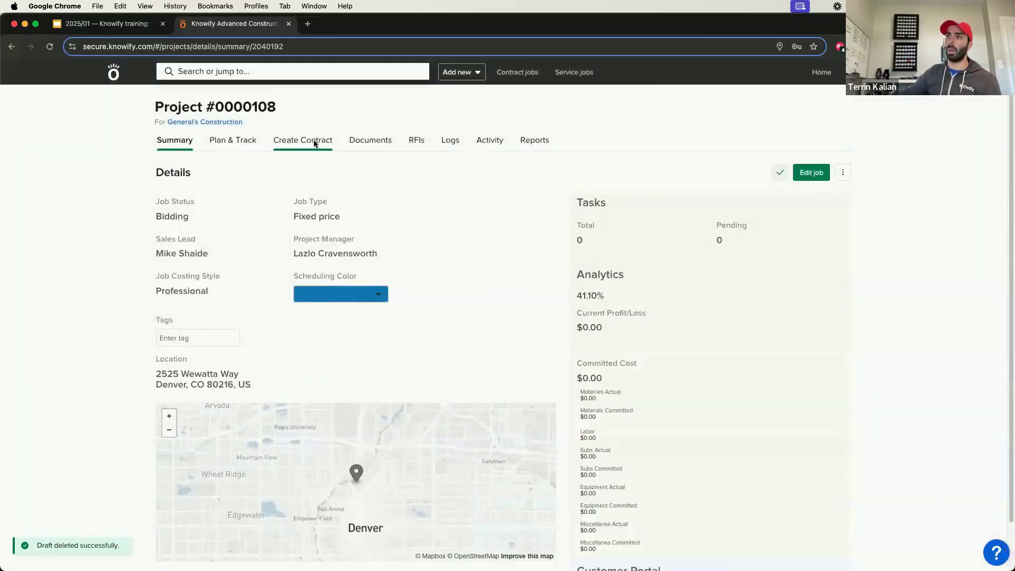
left_click(195, 298)
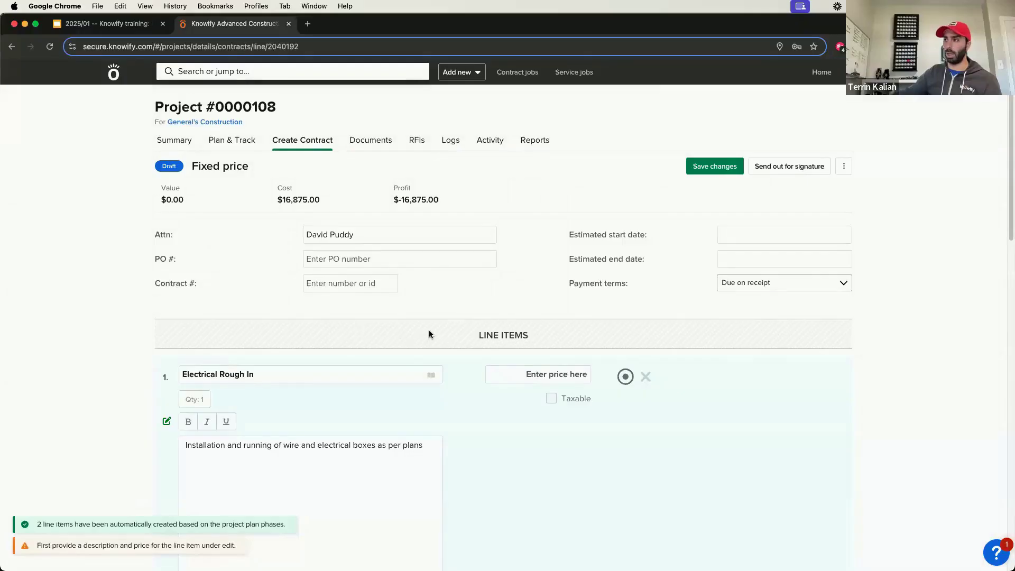
Step: Apply a 50% markup to the materials and labor of all contract line items and save the changes
scroll(429, 328, "down", 3)
left_click(460, 509)
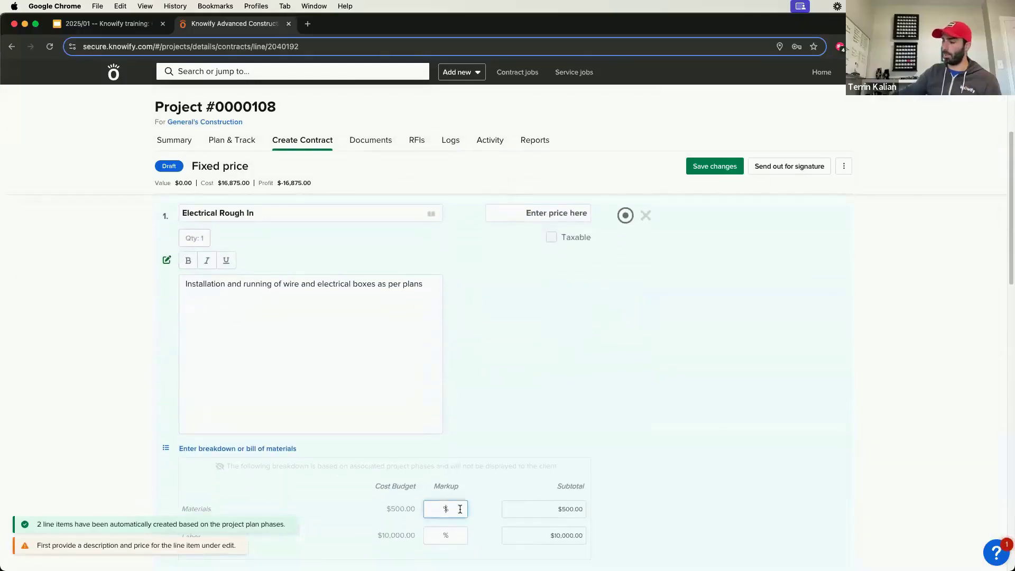
type("50")
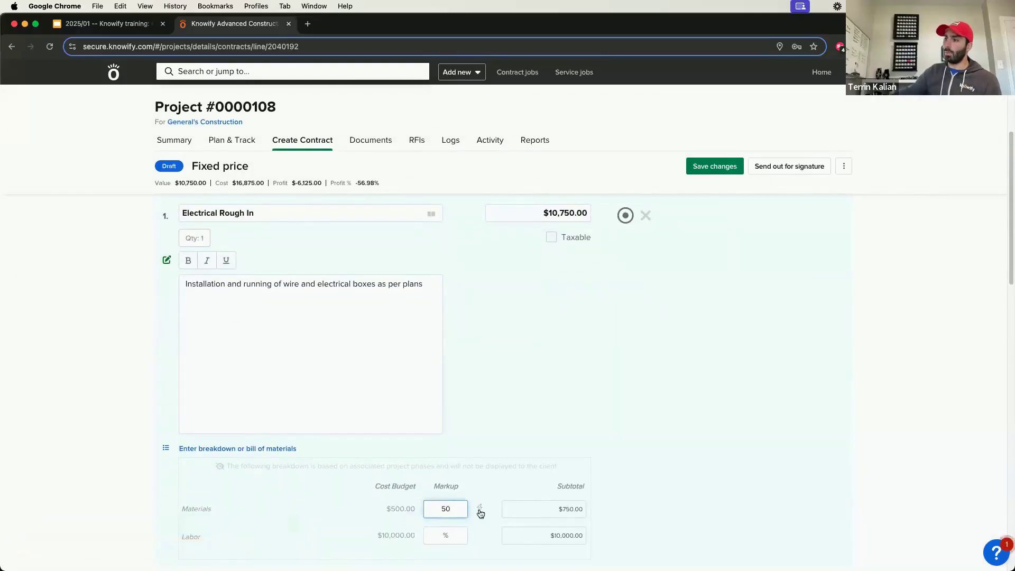
left_click(480, 509)
left_click(515, 119)
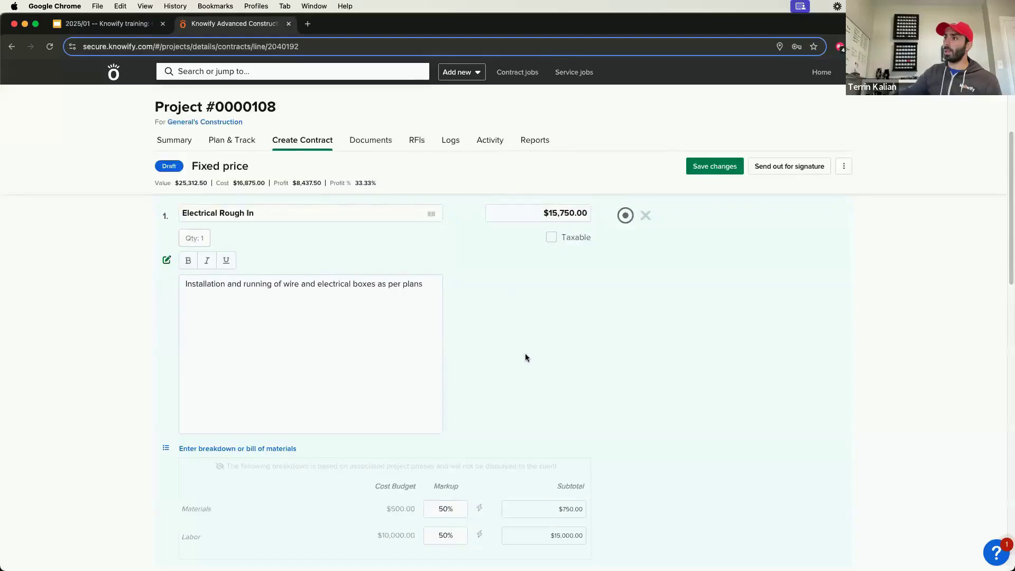
scroll(525, 354, "down", 6)
scroll(526, 358, "down", 1)
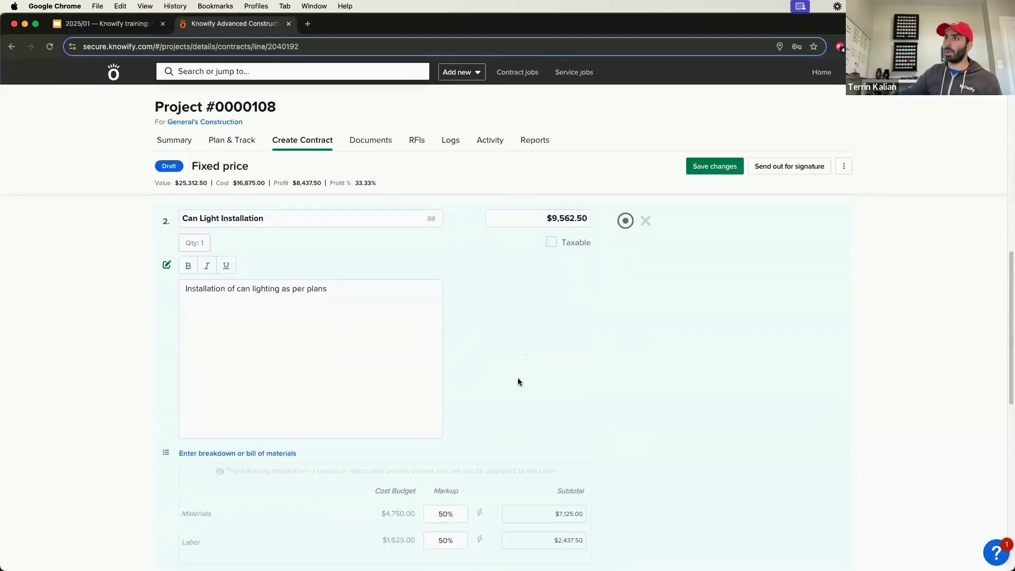
left_click(715, 166)
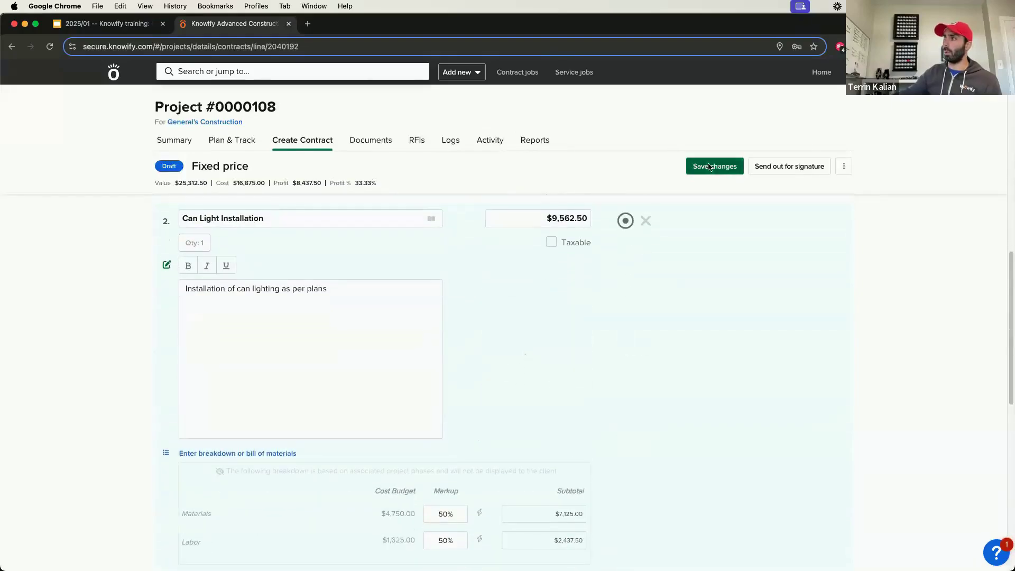
Step: Start a new fixed price contract job named Project #0000109 for General's Construction with the Advanced job costing style
left_click(455, 77)
left_click(470, 114)
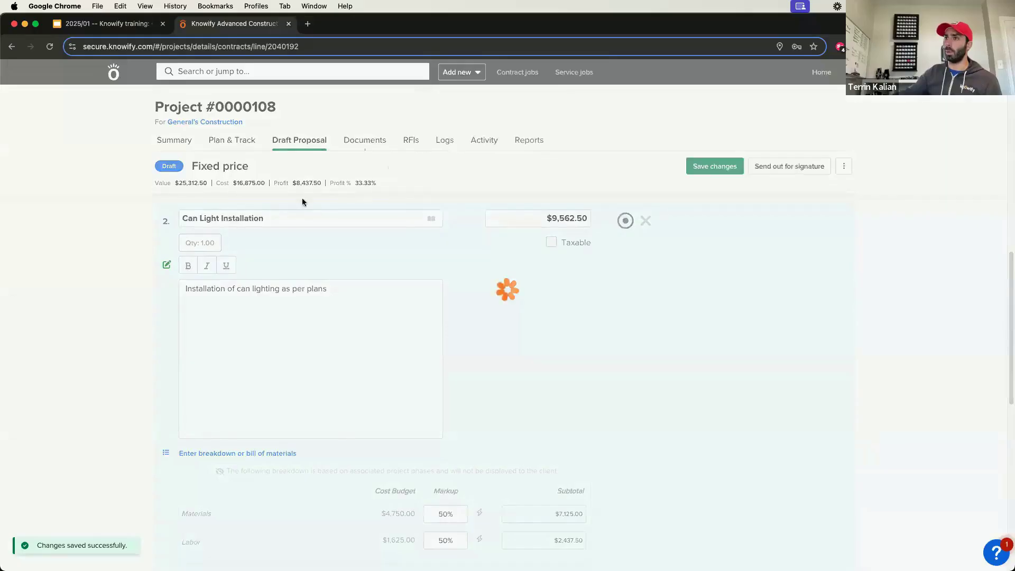
left_click(201, 168)
left_click(185, 218)
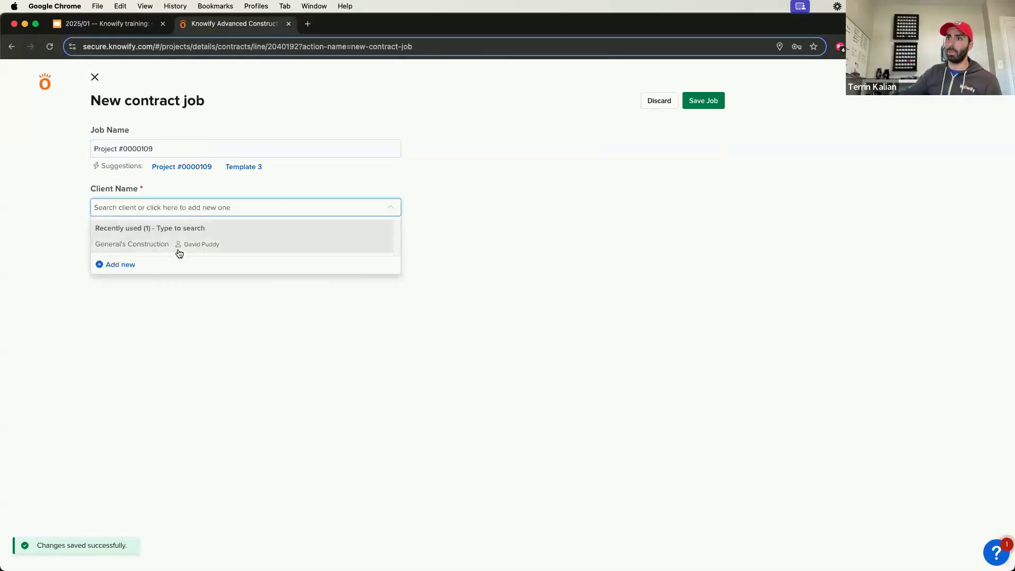
left_click(179, 245)
left_click(296, 402)
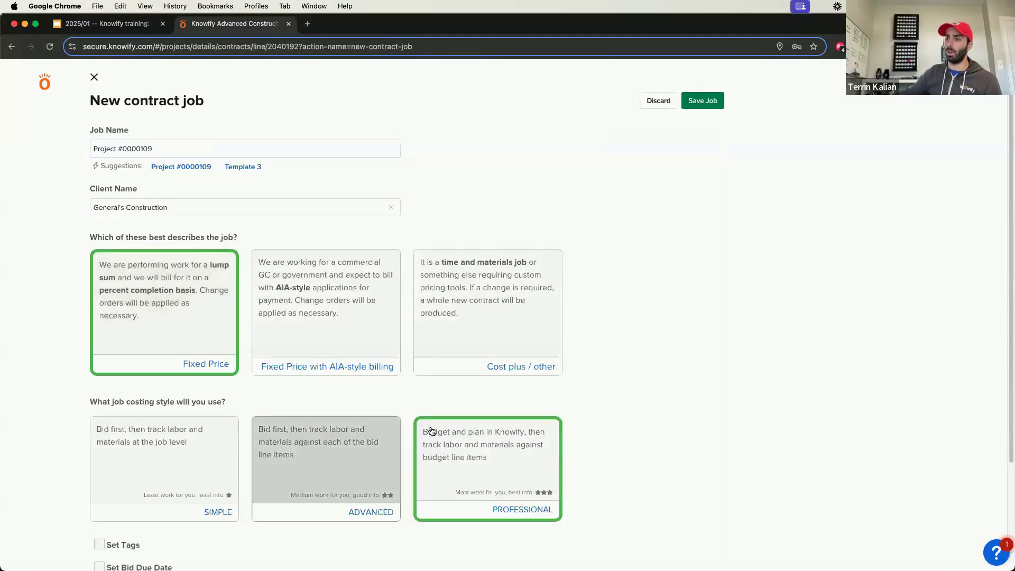
Step: Enable the job address, fill it in through the address lookup, and save the new contract job
scroll(328, 391, "down", 2)
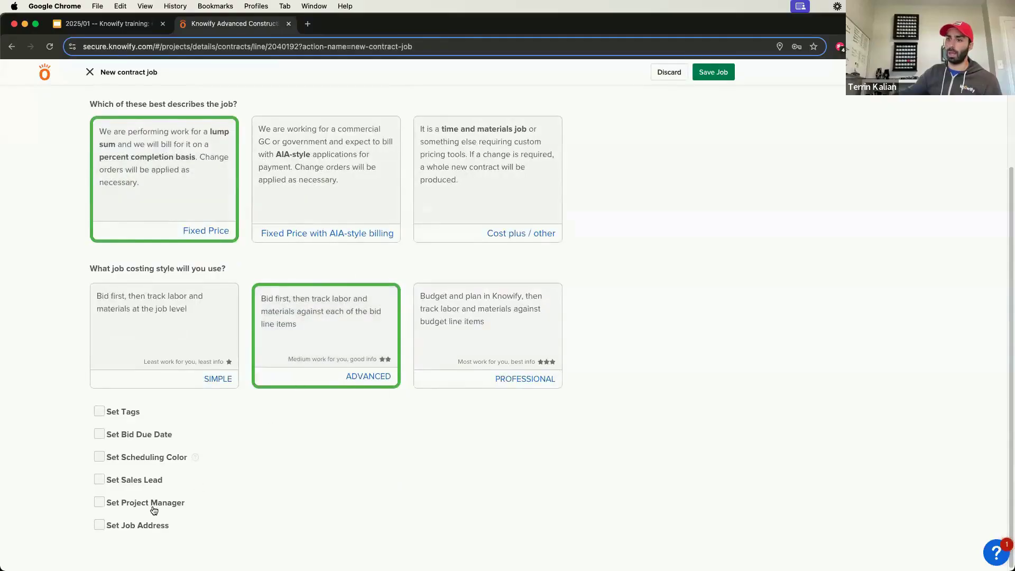
left_click(99, 525)
left_click(174, 536)
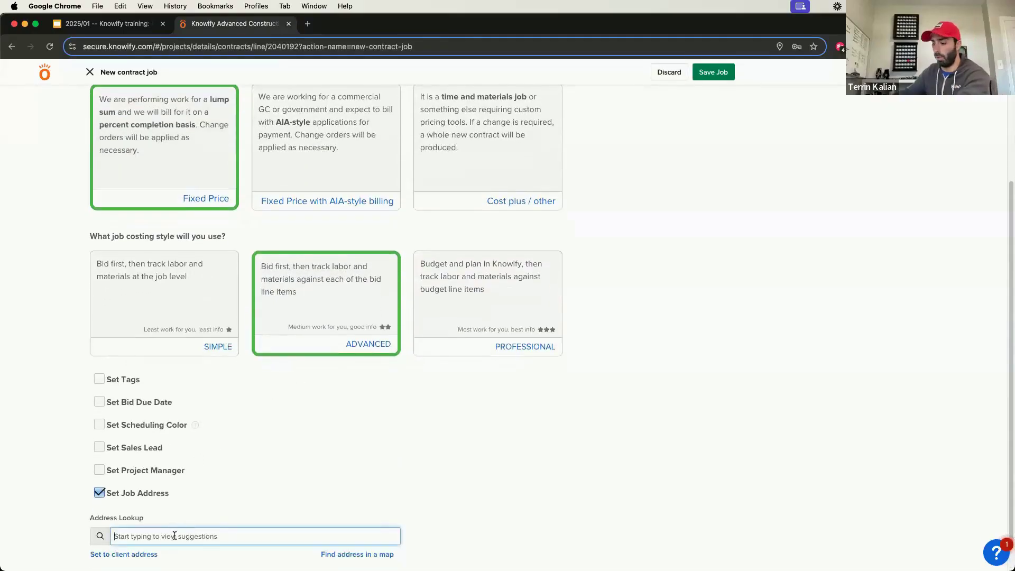
type("645")
left_click(178, 553)
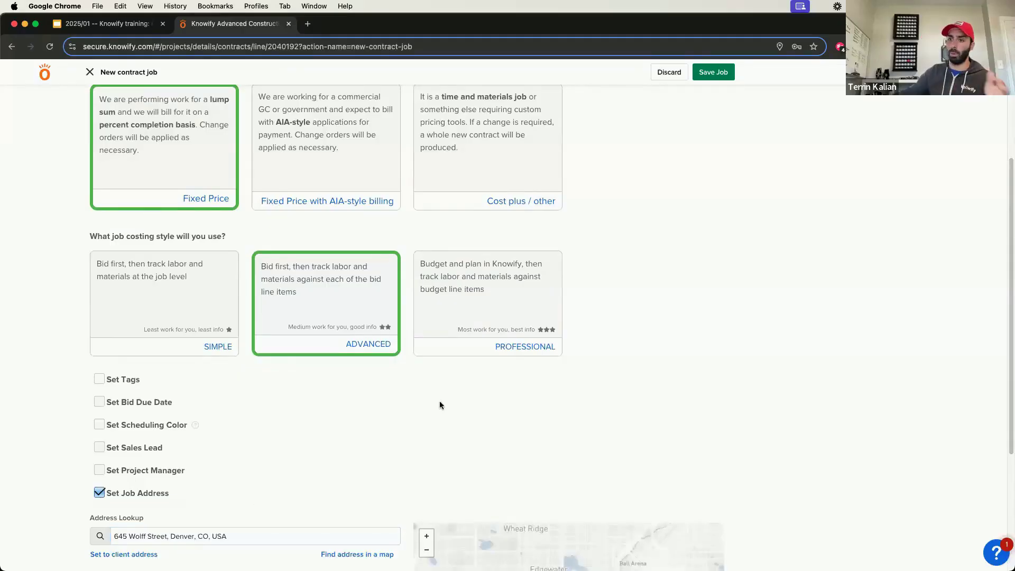
left_click(725, 76)
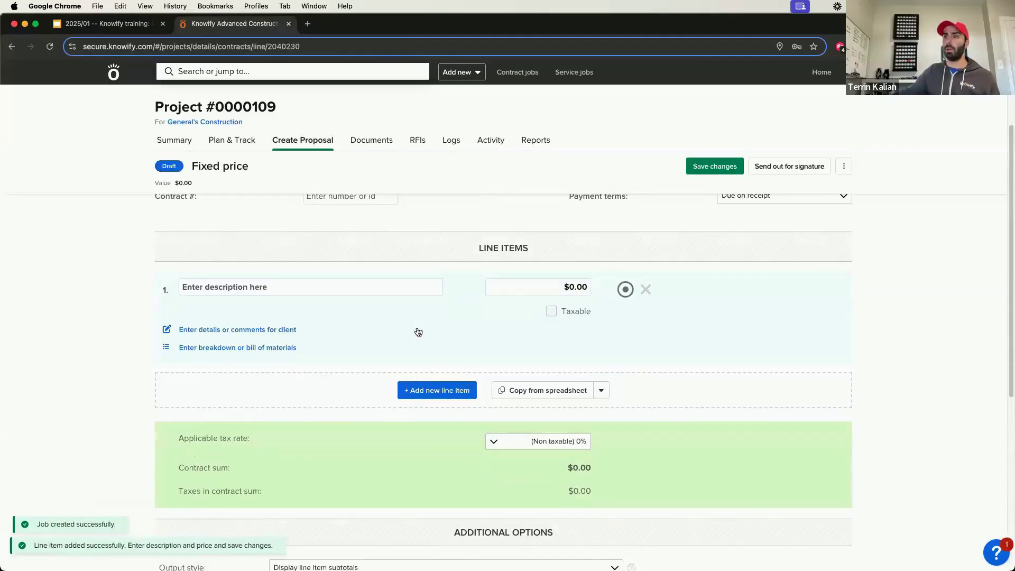
Step: Fill the first proposal line item from the Electrical Rough In service template with a quantity of 500 linear feet
left_click(359, 284)
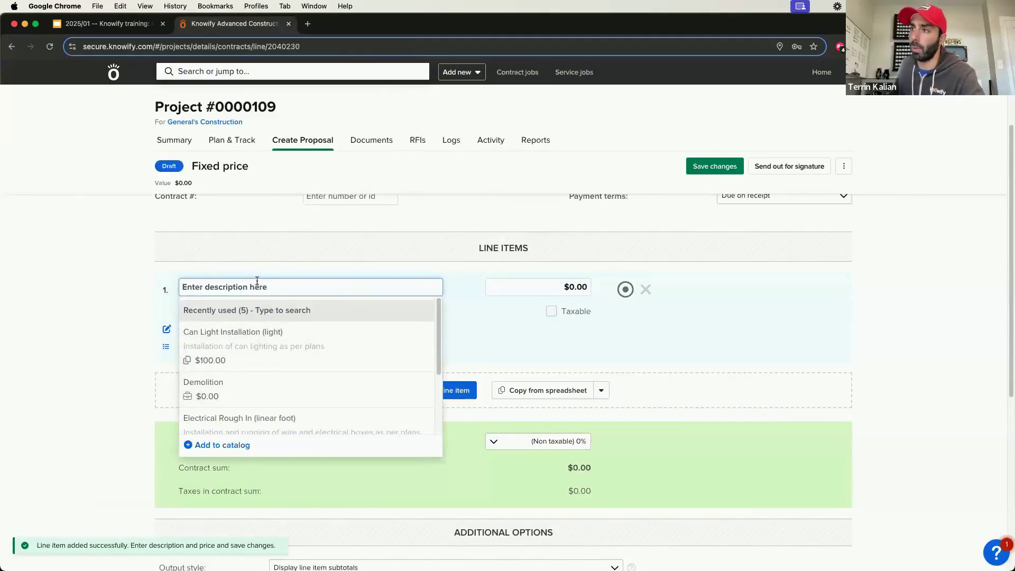
left_click(278, 419)
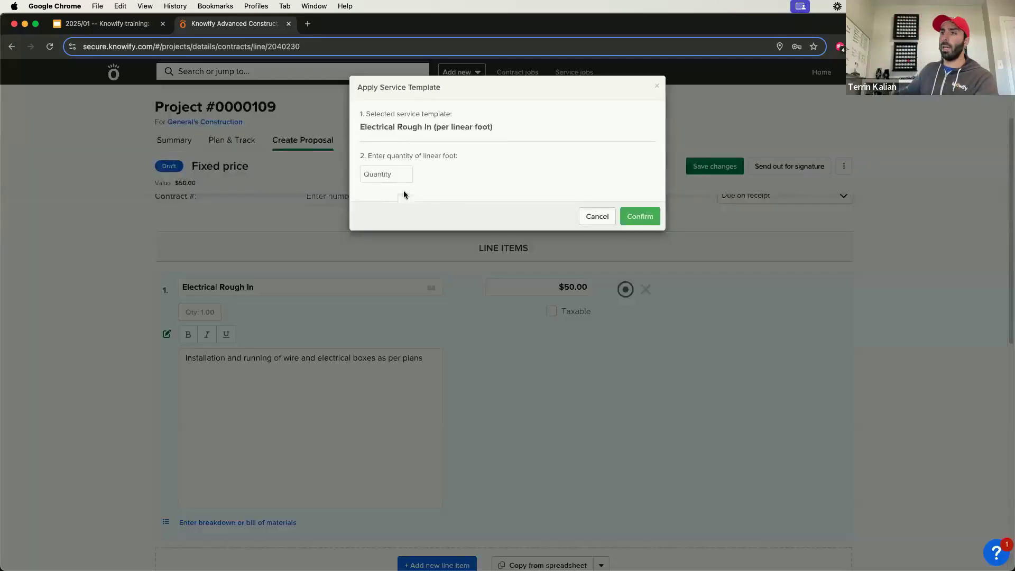
left_click(400, 179)
type("500")
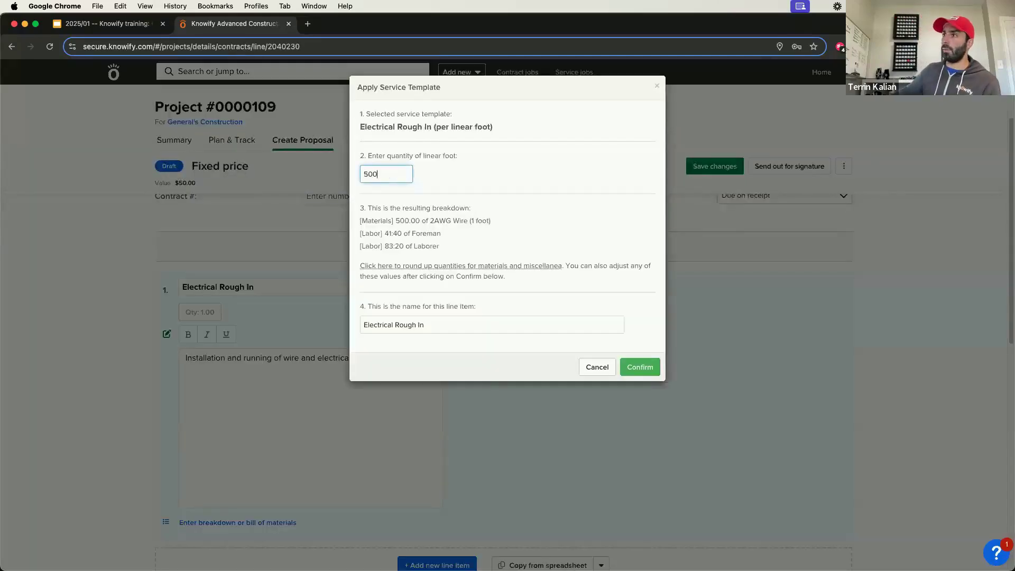
left_click(642, 367)
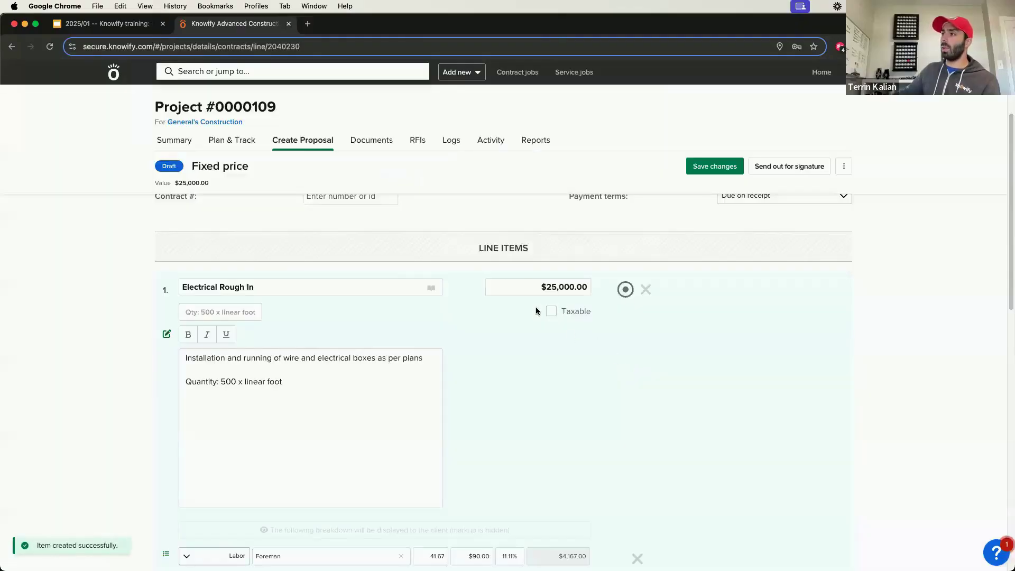
Step: Set the Foreman, Laborer and 2AWG Wire markups of Electrical Rough In to 50% and update the line item total from the breakdown
left_click(517, 290)
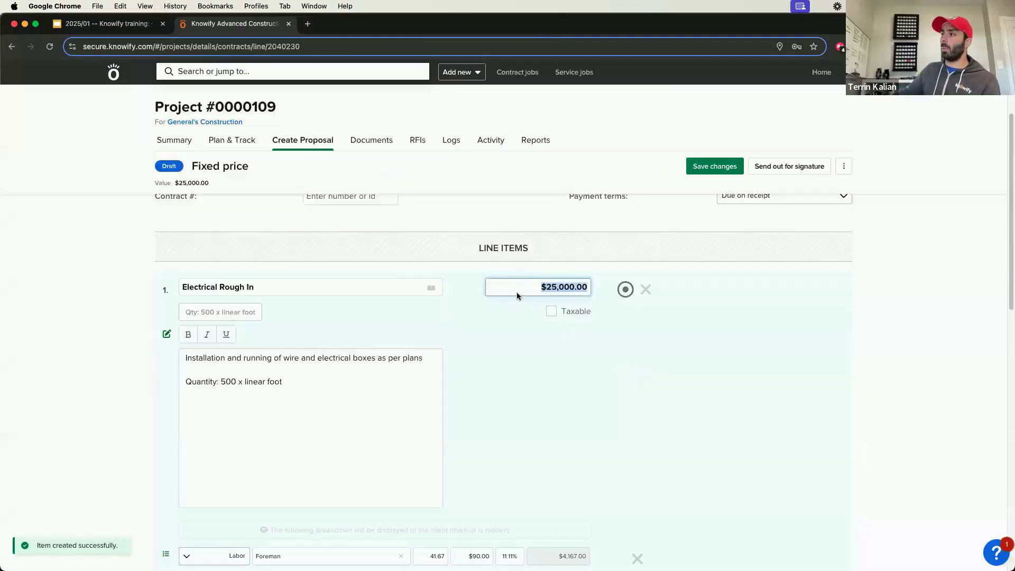
scroll(464, 354, "down", 3)
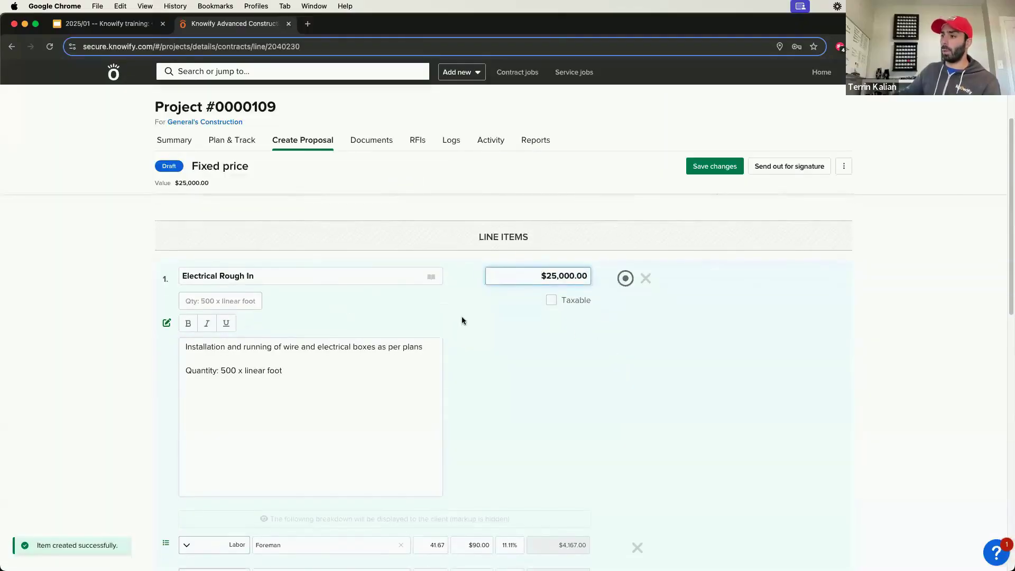
scroll(464, 356, "down", 2)
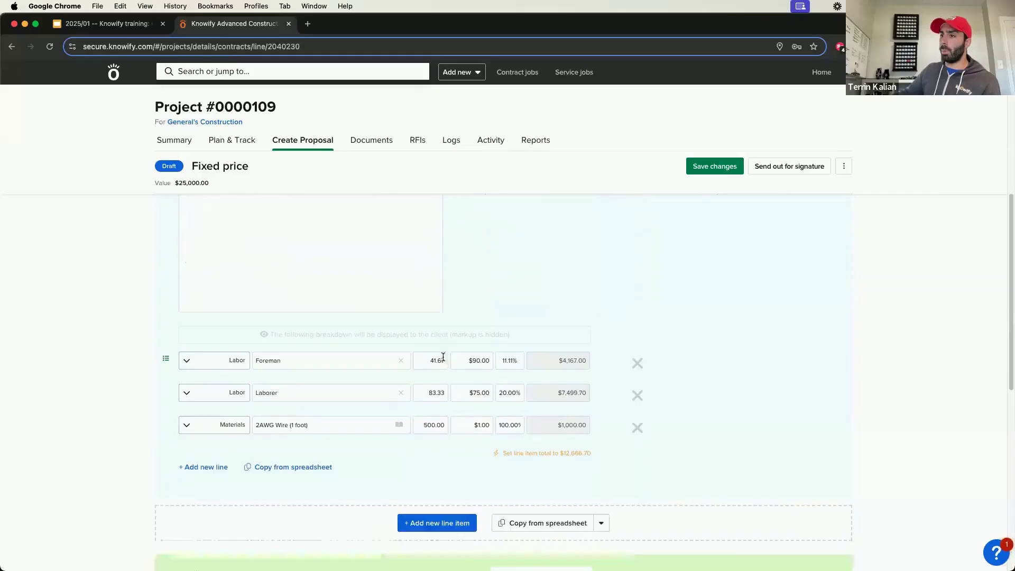
left_click(521, 362)
type("50")
key("Tab")
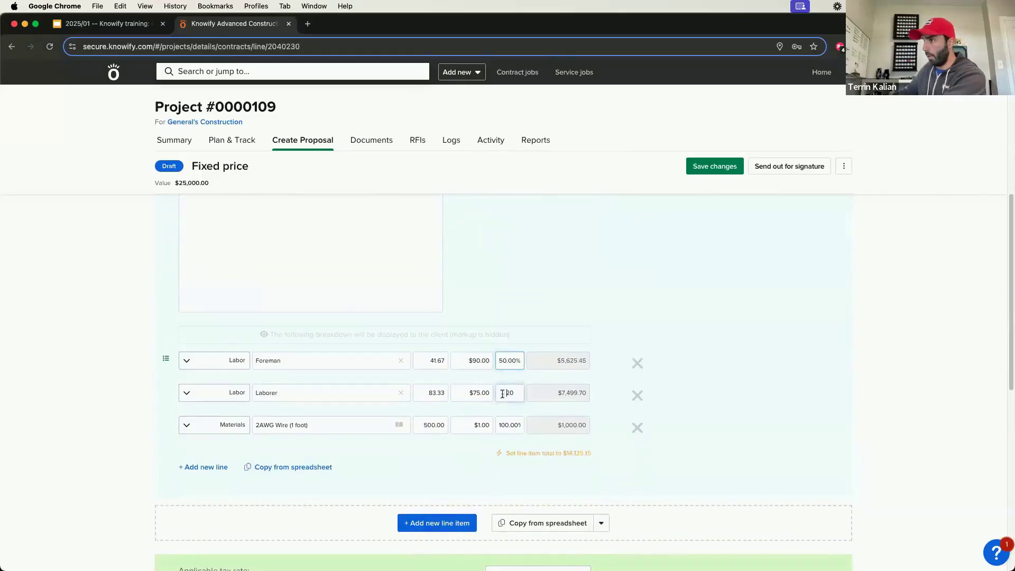
type("50")
key("Tab")
type("50")
left_click(561, 462)
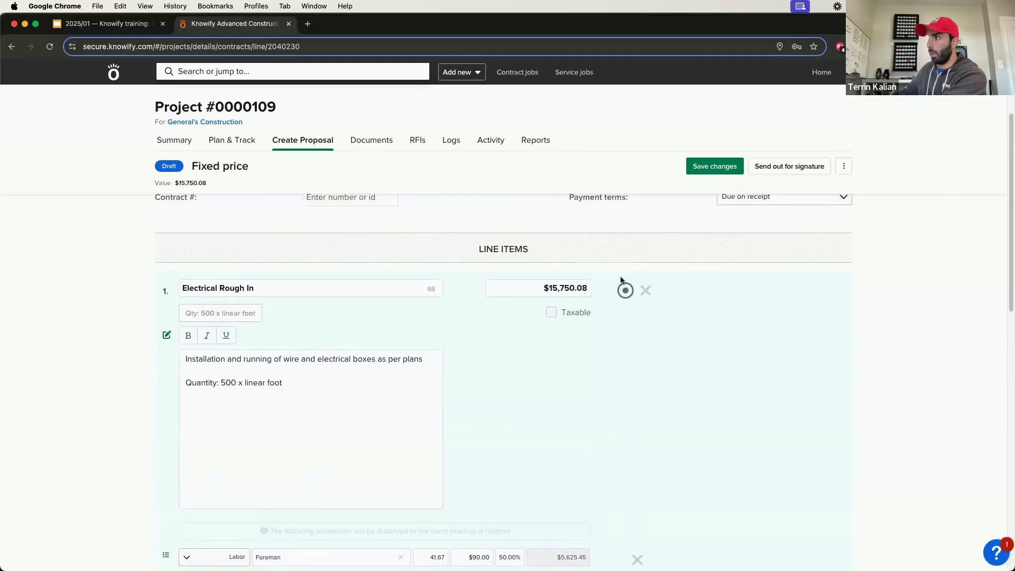
Step: Round the Electrical Rough In line item's price to $15,750.00
left_click(584, 290)
key("BackSpace")
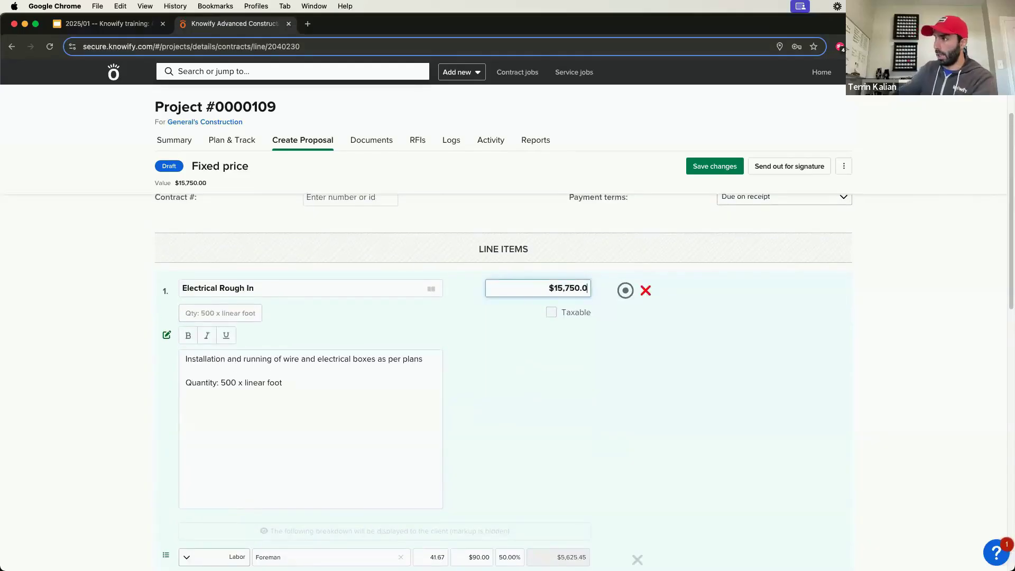
type("0")
Step: Add a second line item from the Can Light Installation service template with a quantity of 100 lights
scroll(537, 411, "down", 6)
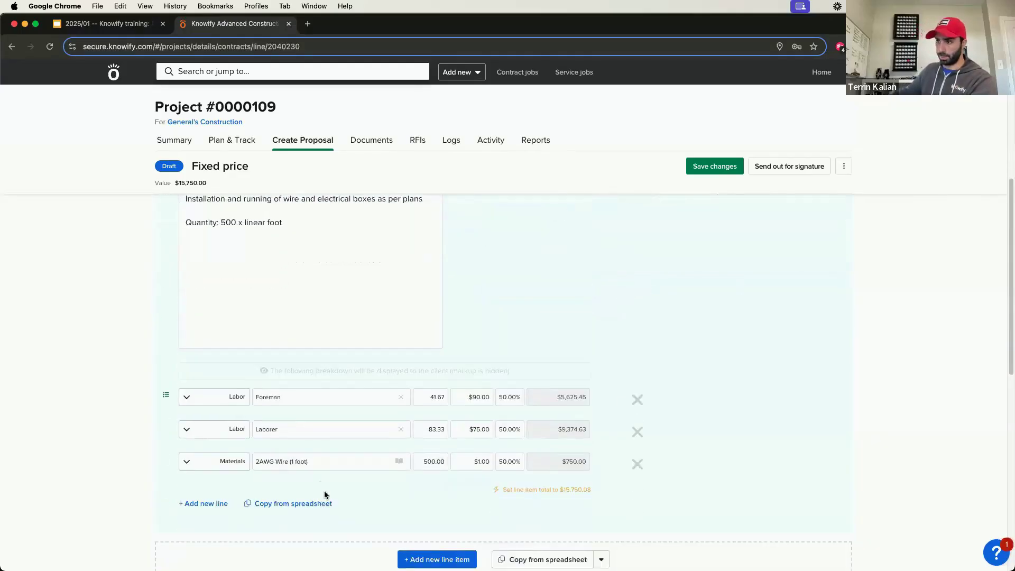
left_click(426, 484)
left_click(366, 392)
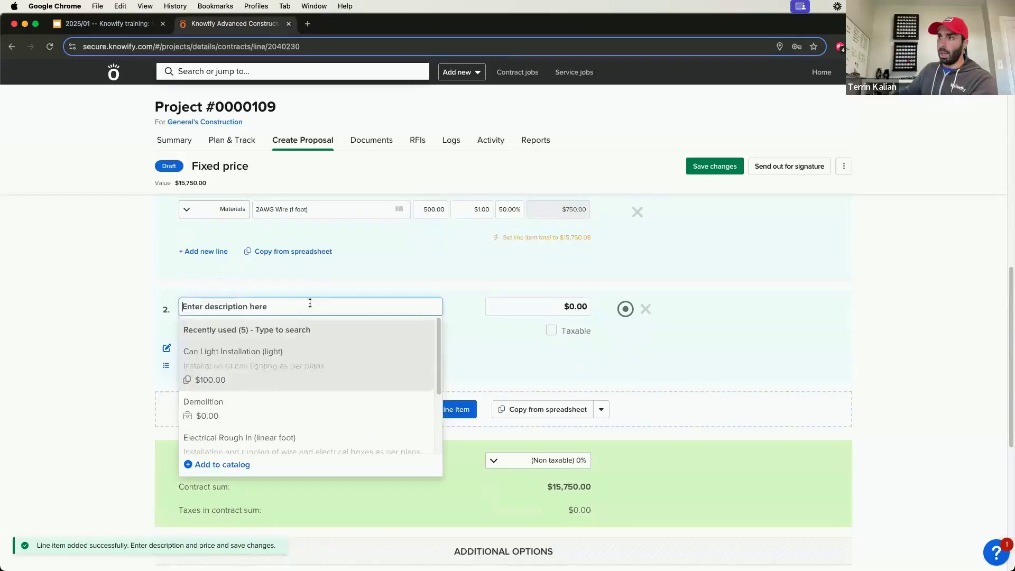
left_click(269, 354)
left_click(396, 180)
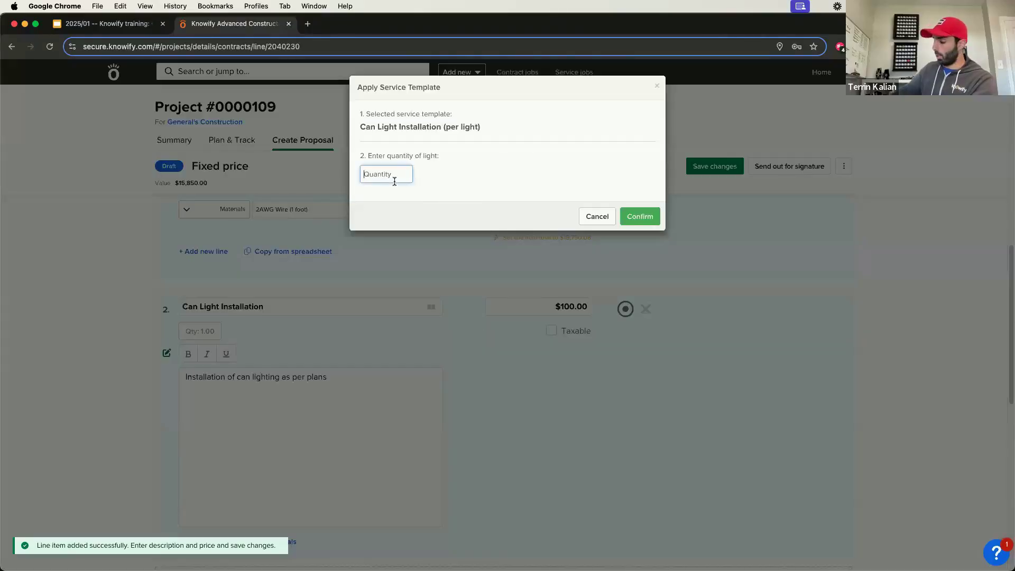
type("100")
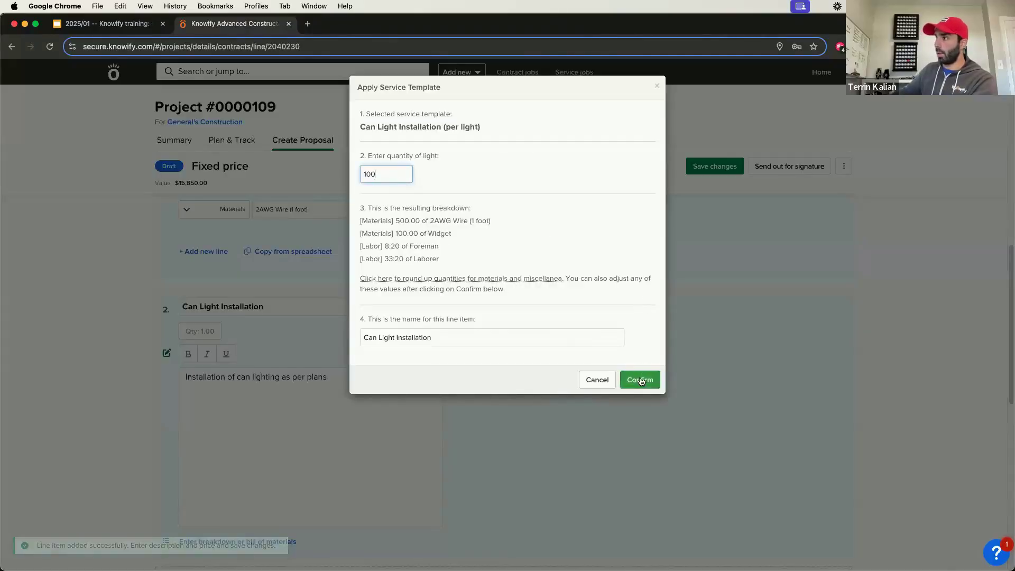
left_click(640, 380)
Step: Set the Foreman, Laborer, 2AWG Wire and Widget markups of Can Light Installation to 50% and update the line item total from the breakdown
scroll(622, 376, "down", 3)
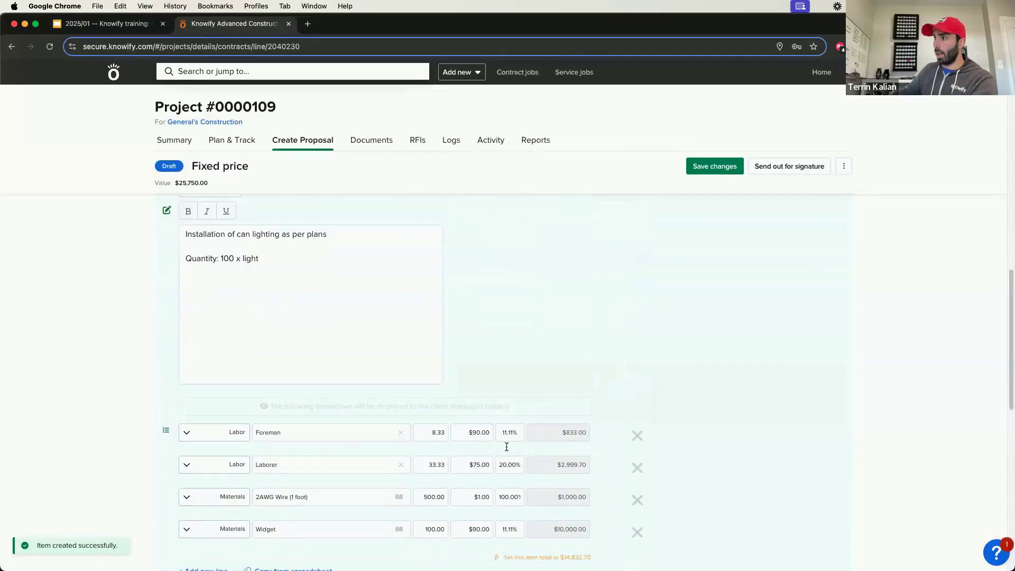
left_click(498, 430)
type("50")
left_click(507, 465)
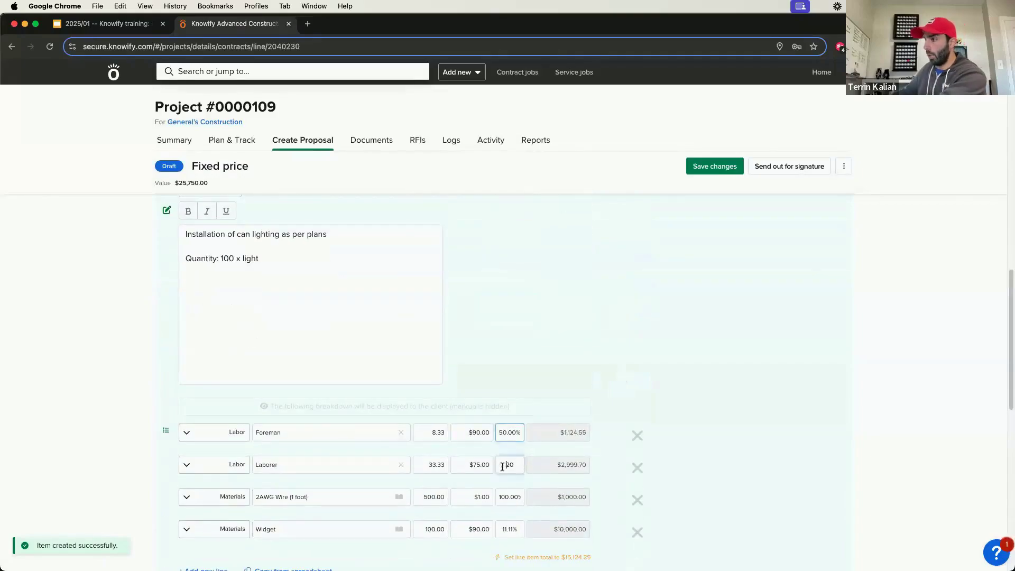
type("50")
left_click(507, 496)
type("50")
left_click(507, 529)
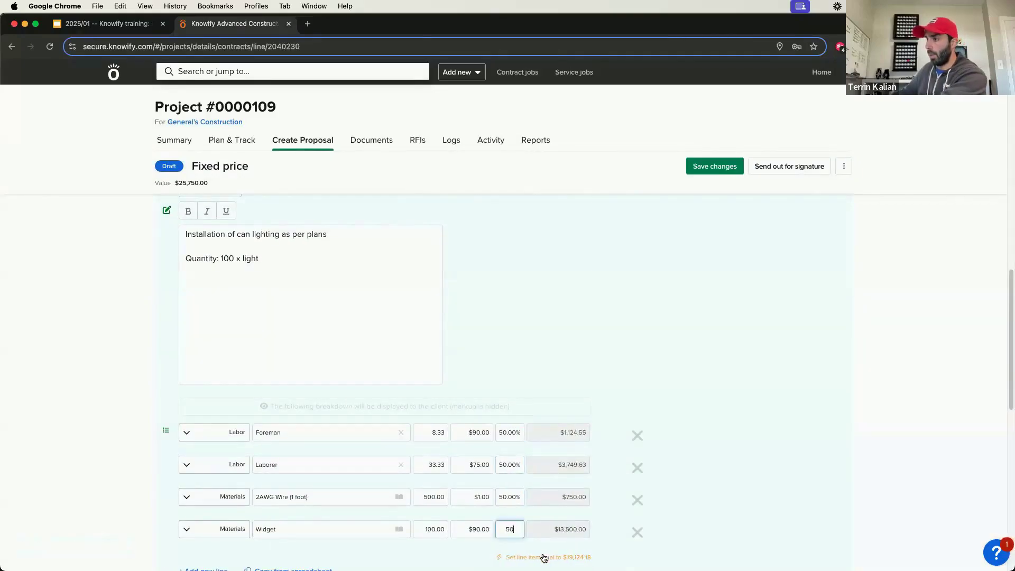
type("50")
scroll(591, 373, "up", 4)
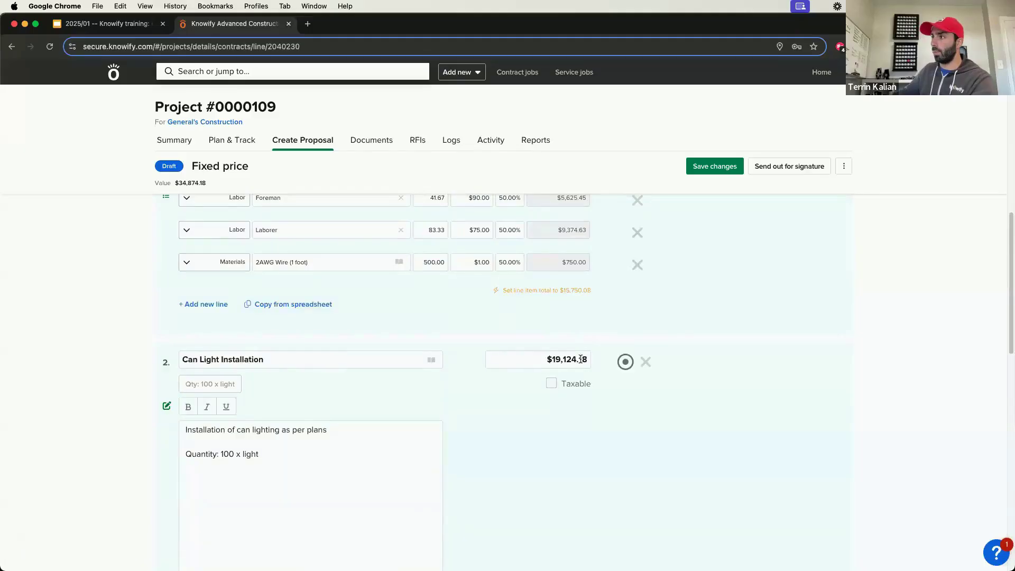
Step: Save the proposal changes and make the fixed price contract active
scroll(579, 366, "up", 3)
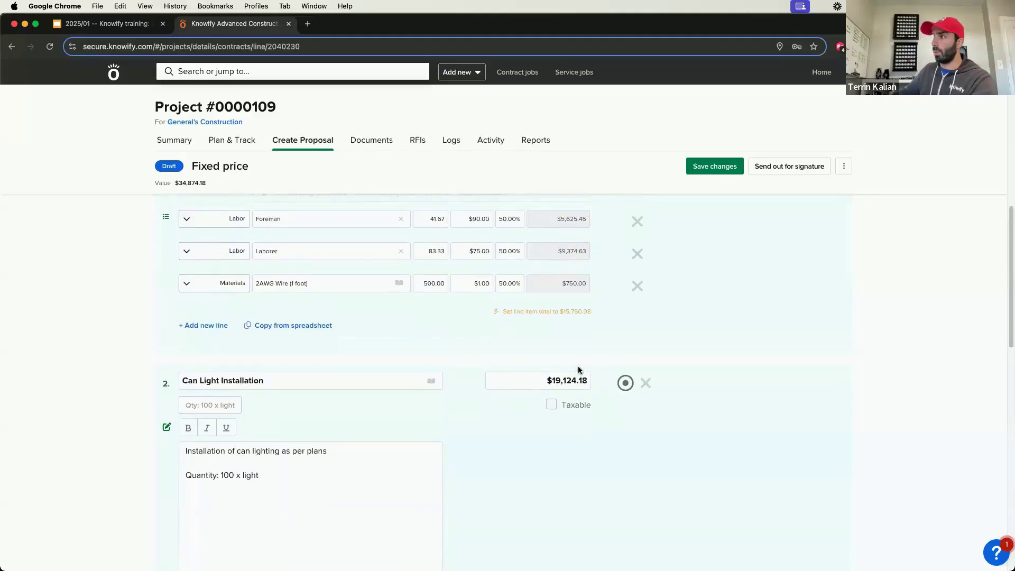
left_click(714, 166)
left_click(845, 167)
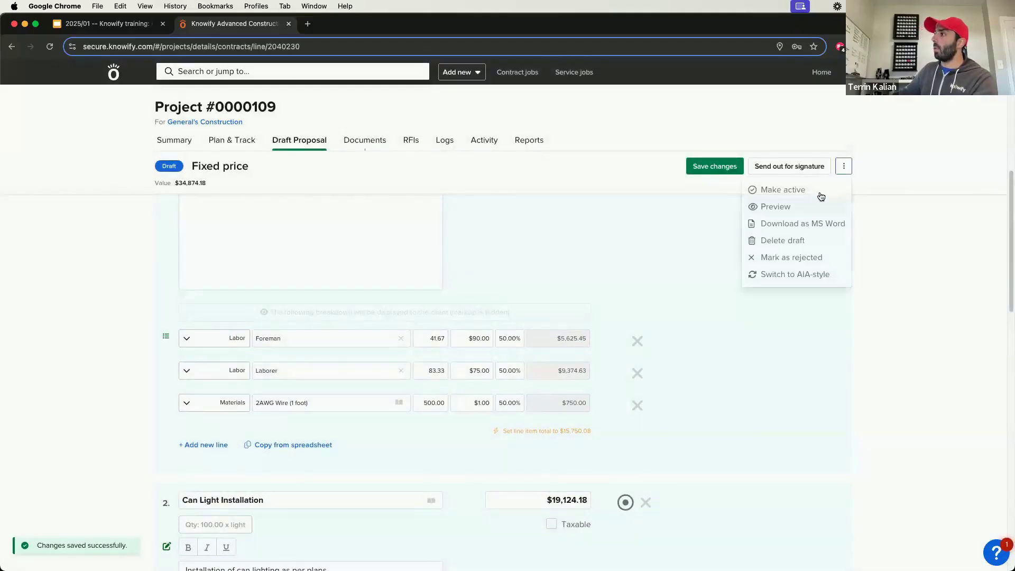
left_click(820, 191)
left_click(635, 219)
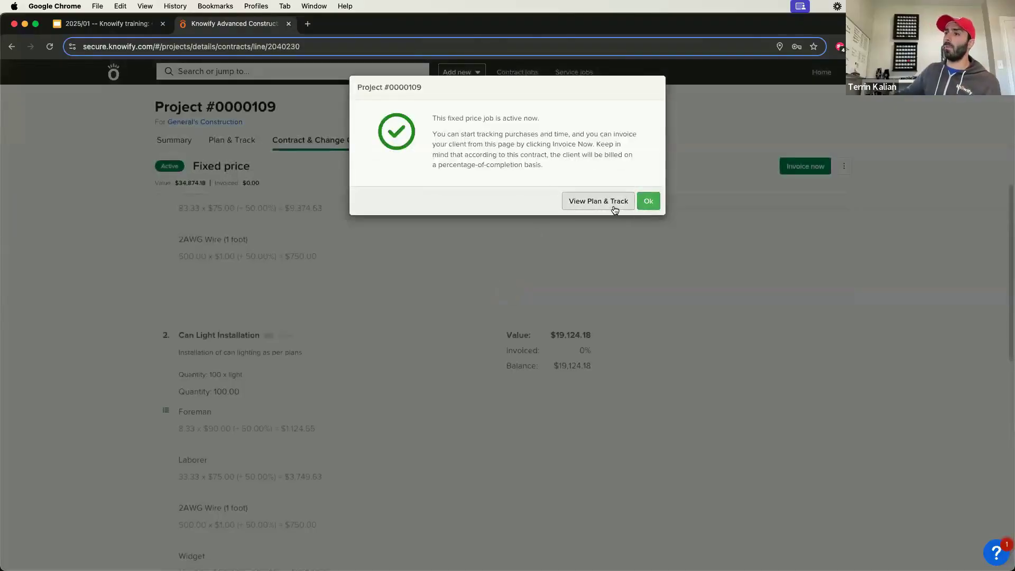
Step: Pull the contract data into the project plan as budgets and work orders, then save and switch the plan to active
left_click(615, 206)
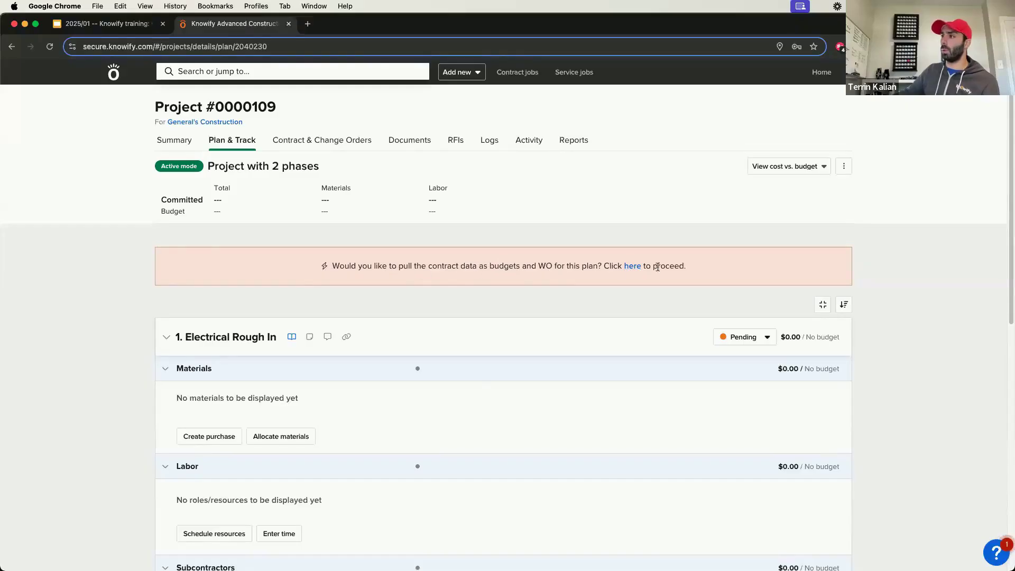
left_click(631, 266)
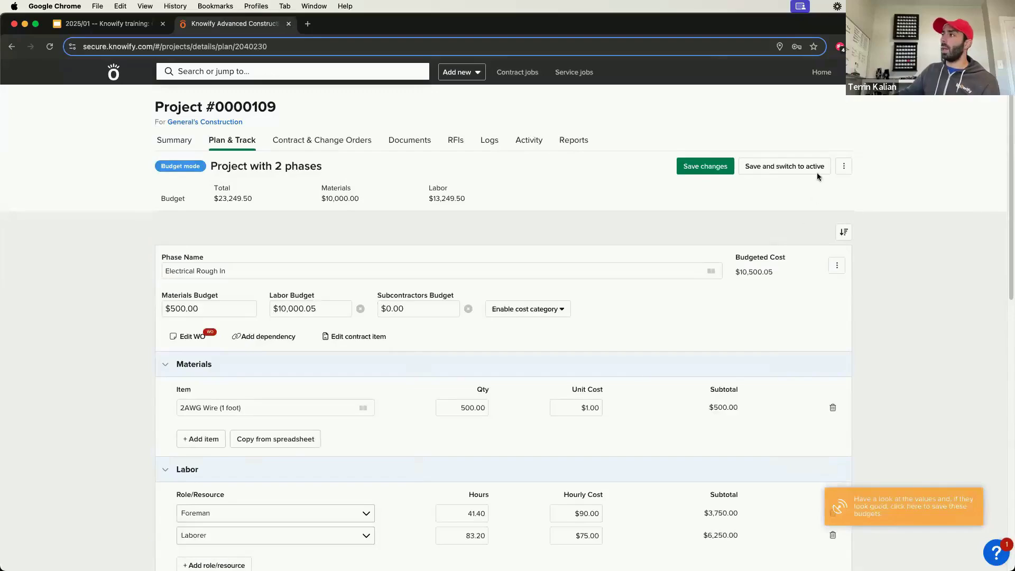
left_click(791, 173)
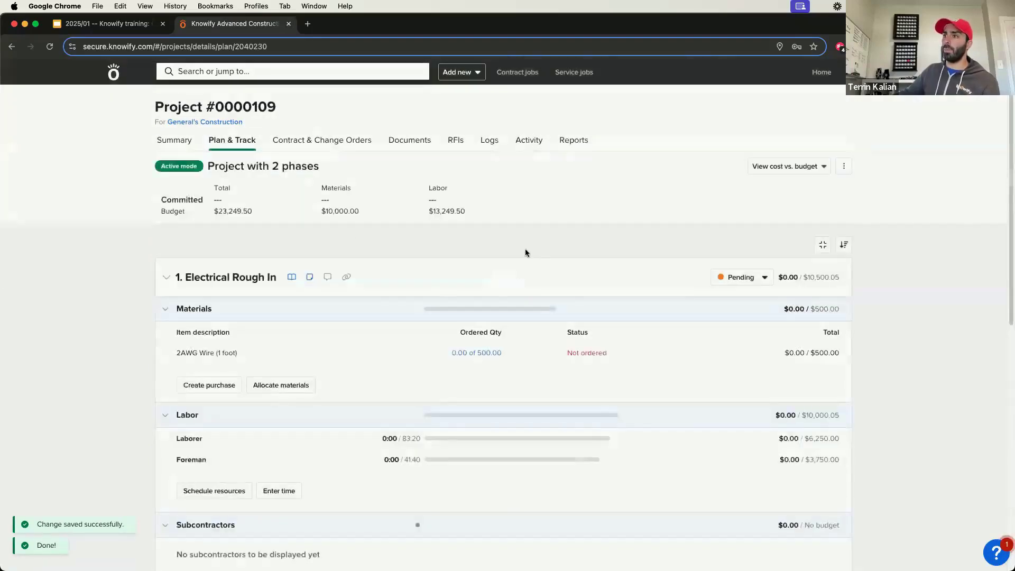
Step: Review the budgeted materials and labor of the Electrical Rough In and Can Light Installation phases in the active plan
left_click(167, 277)
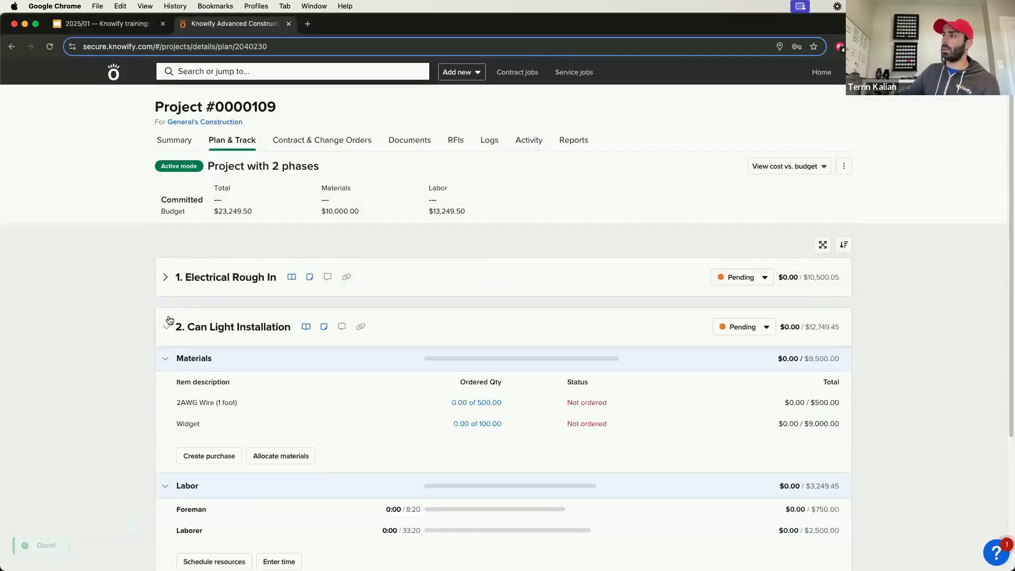
left_click(167, 327)
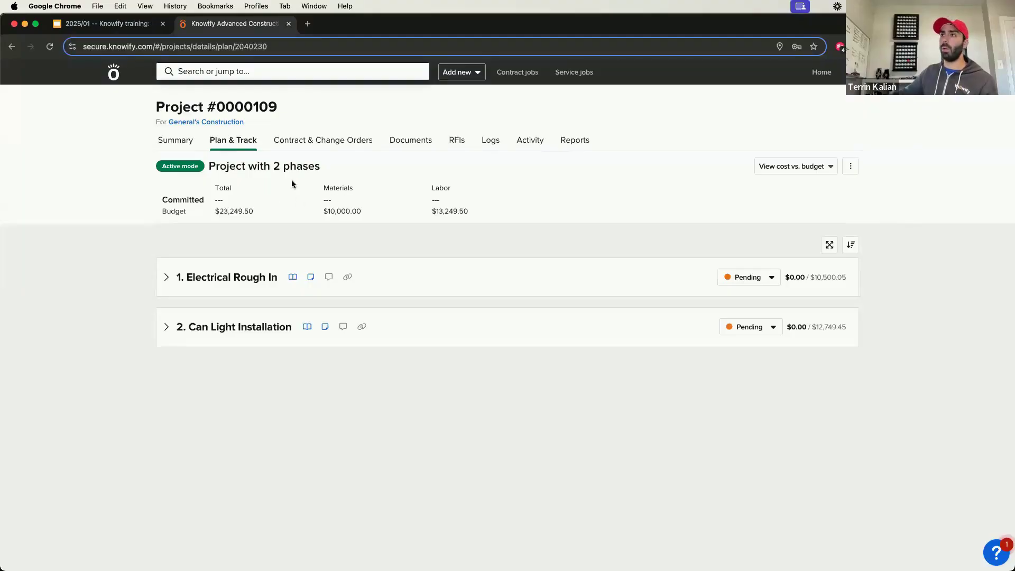
left_click(349, 150)
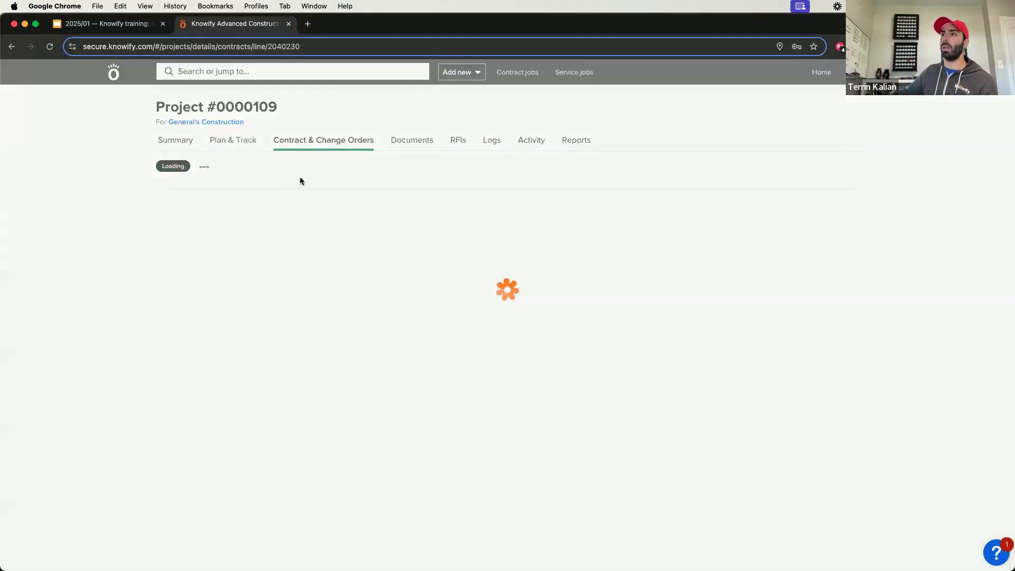
left_click(232, 141)
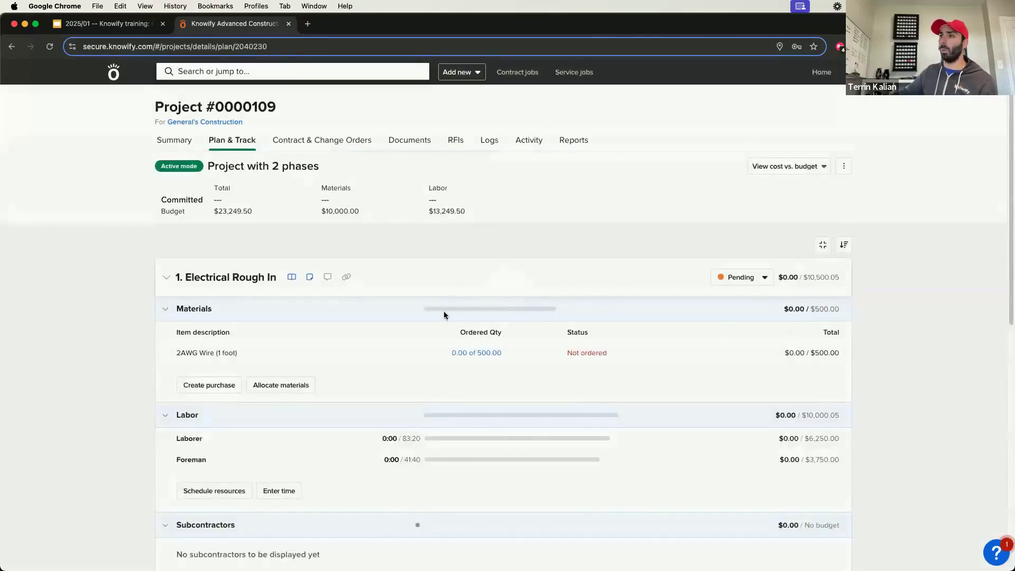
left_click(442, 331)
left_click(484, 333)
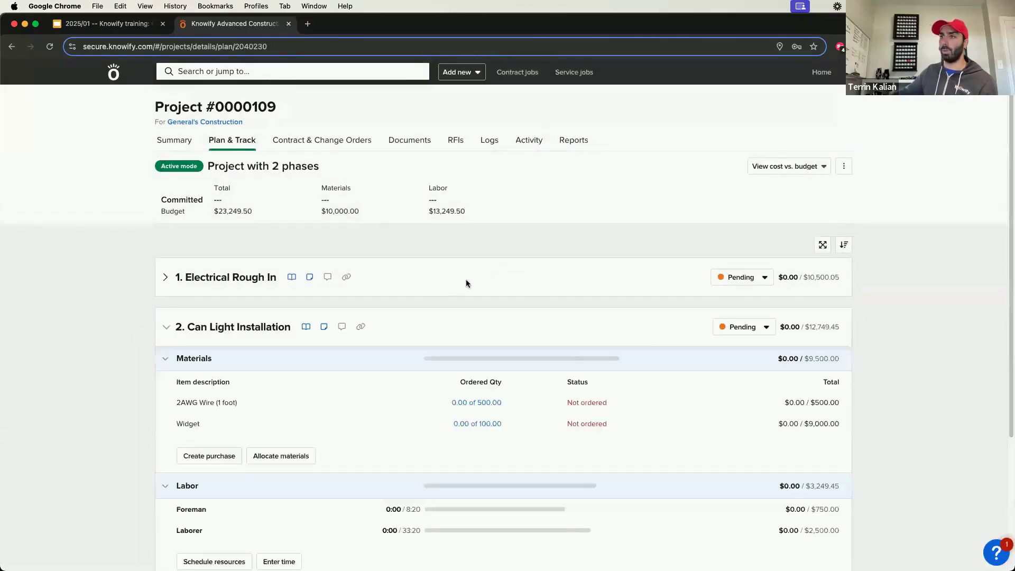
left_click(465, 279)
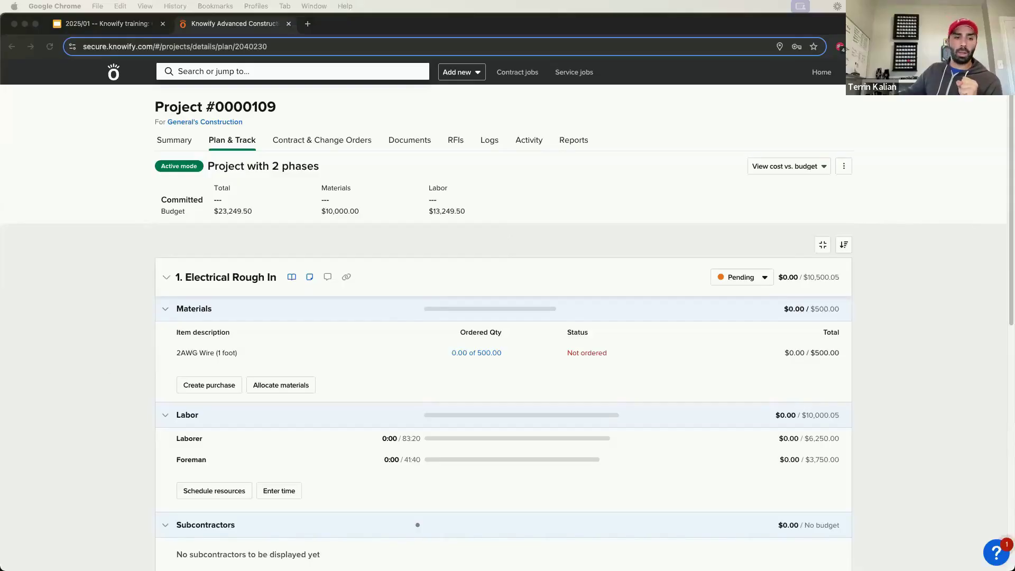
left_click(499, 198)
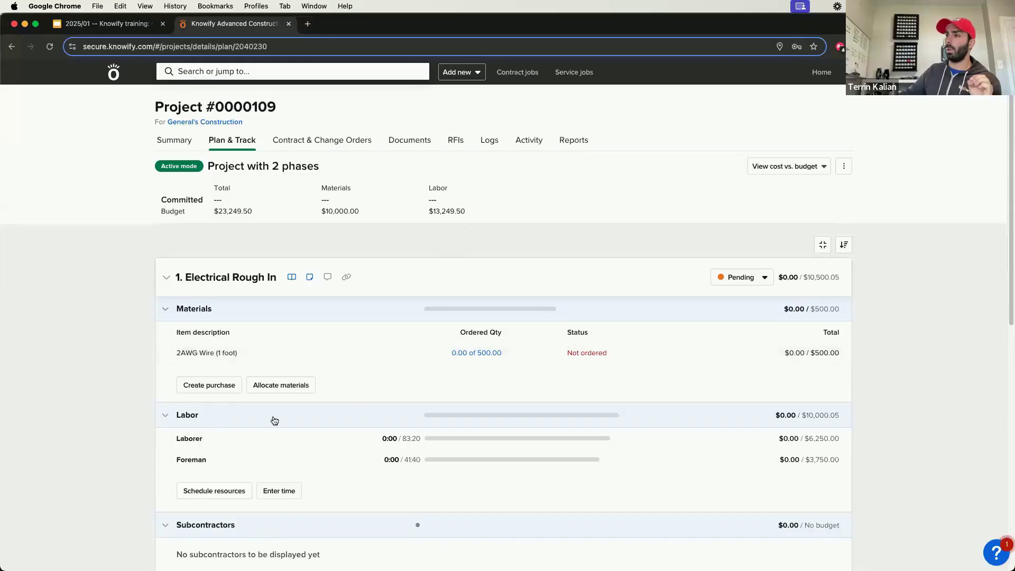
scroll(275, 420, "down", 5)
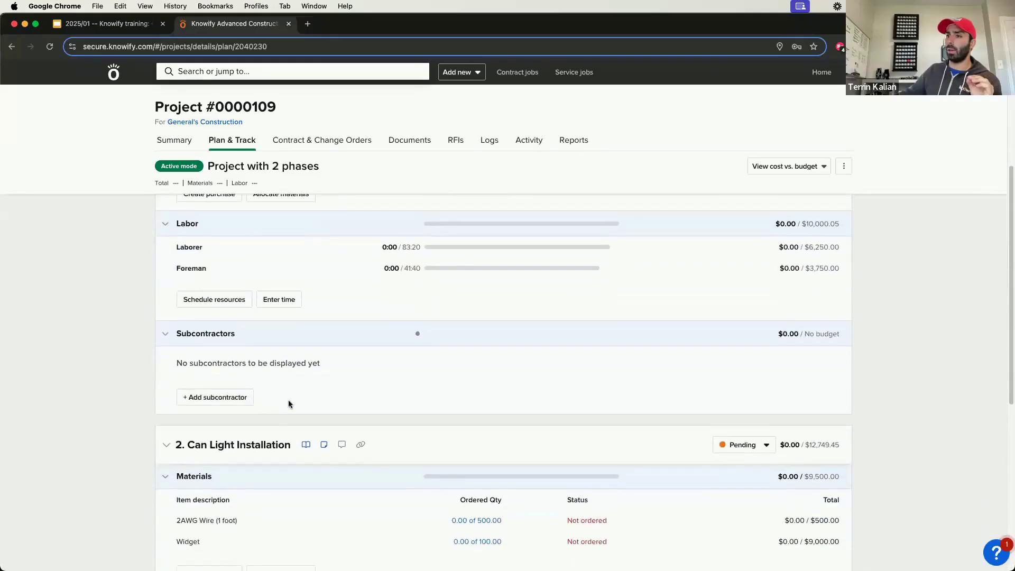
scroll(327, 407, "up", 5)
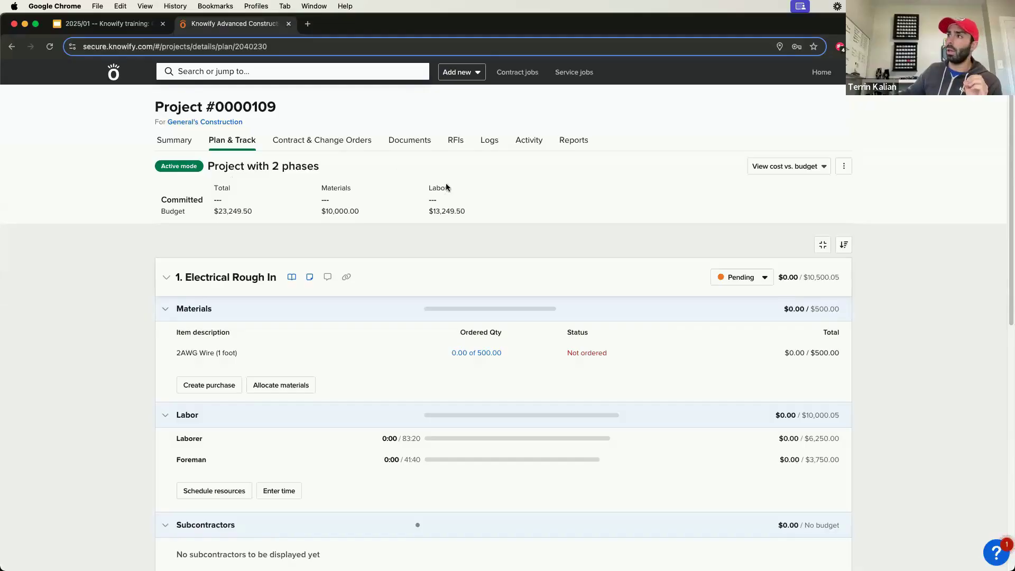
Step: View the service jobs list and return to the home page
left_click(566, 80)
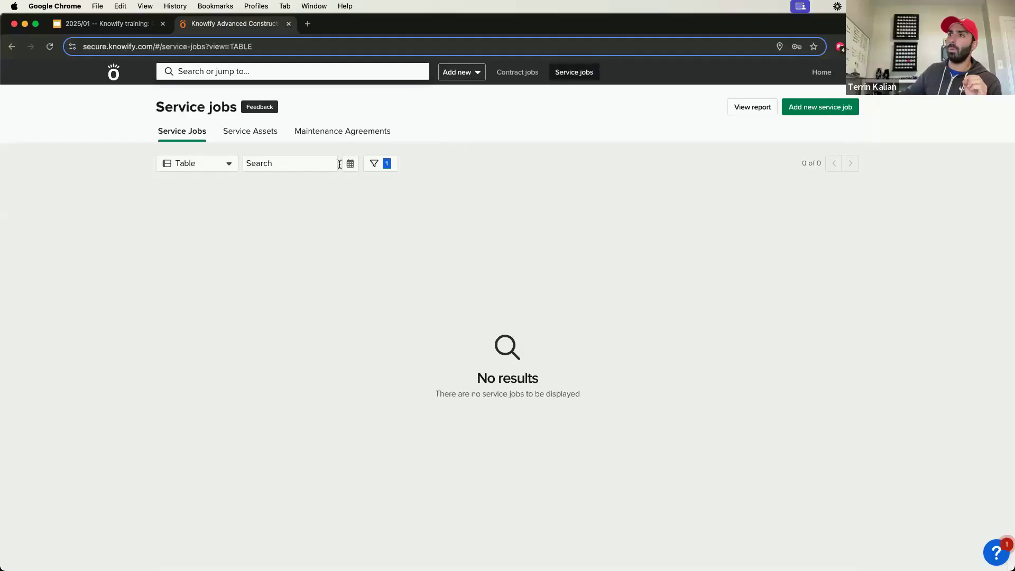
left_click(111, 82)
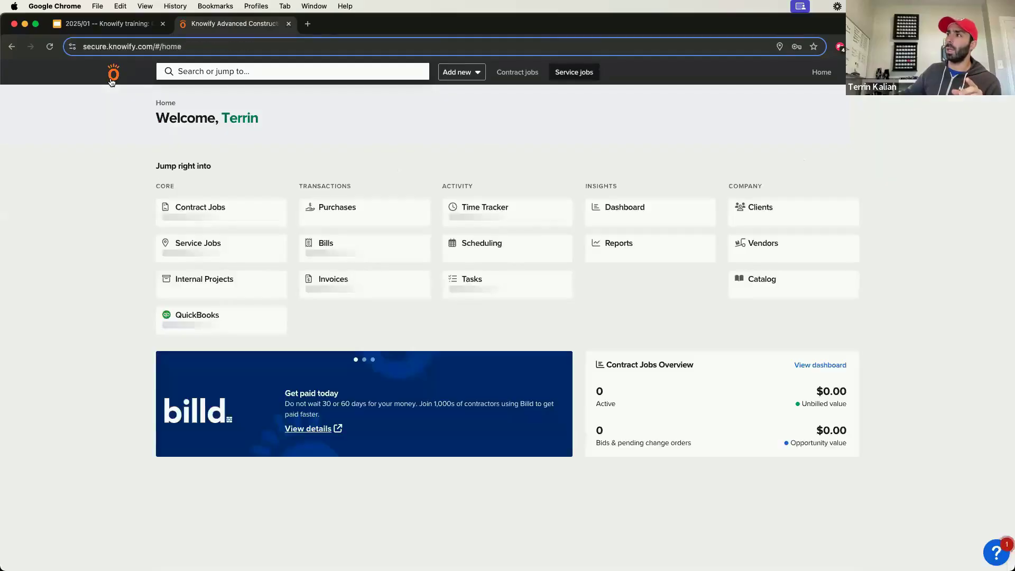
double_click(180, 111)
left_click(228, 109)
left_click_drag(228, 109, 168, 103)
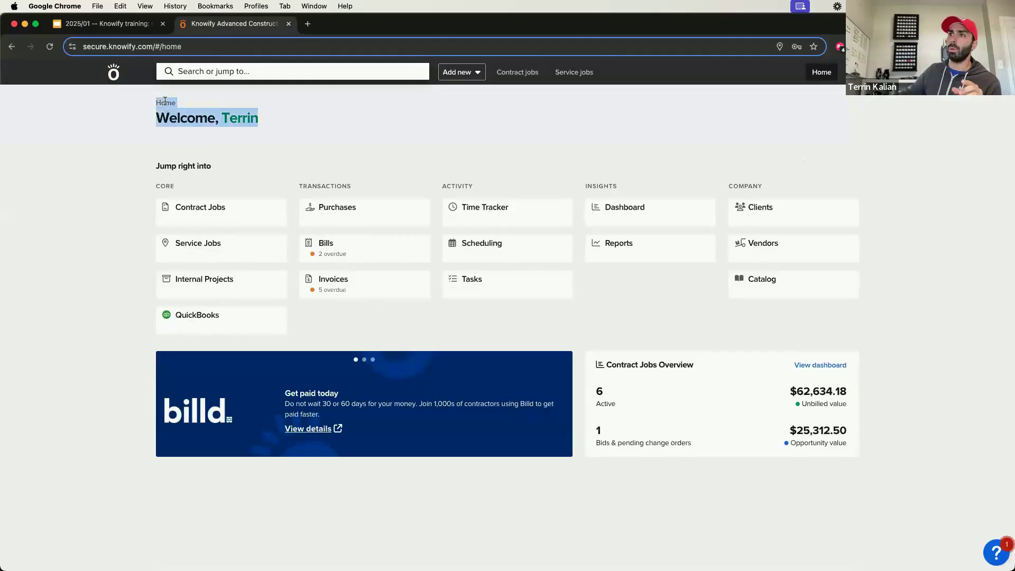
left_click(228, 109)
left_click_drag(229, 108, 158, 105)
left_click(228, 109)
left_click_drag(228, 109, 146, 109)
left_click(238, 120)
mouse_move(250, 122)
left_mouse_down()
mouse_move(159, 106)
mouse_move(245, 120)
left_mouse_up()
left_click(242, 125)
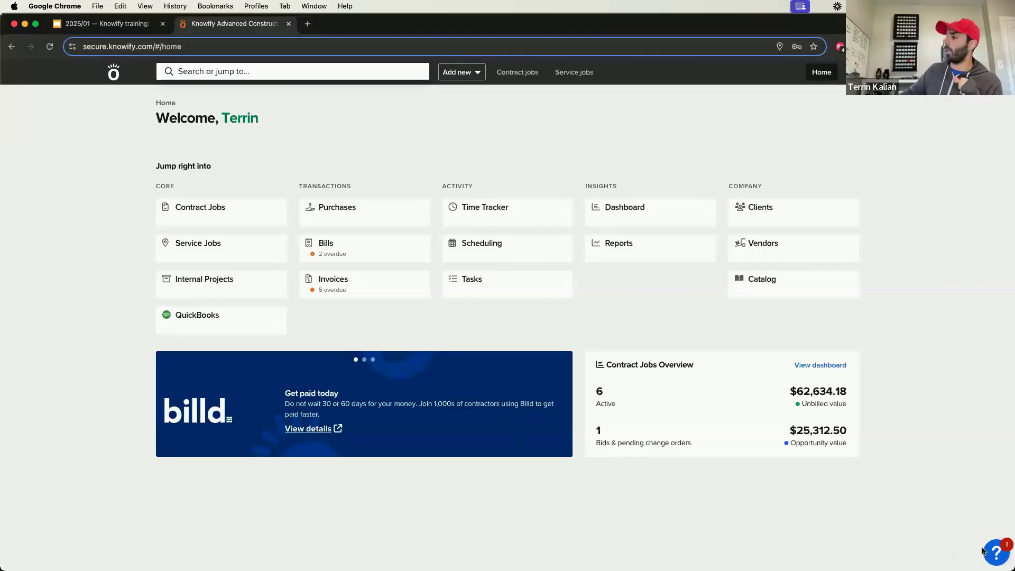
Step: View the product feedback request form in the resource center and close it without submitting
left_click(989, 551)
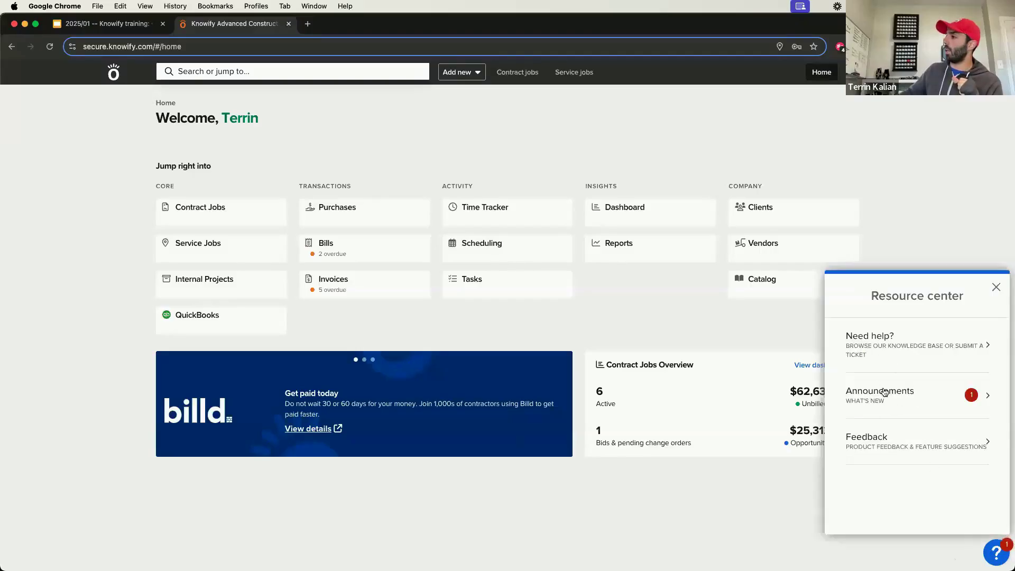
left_click(881, 435)
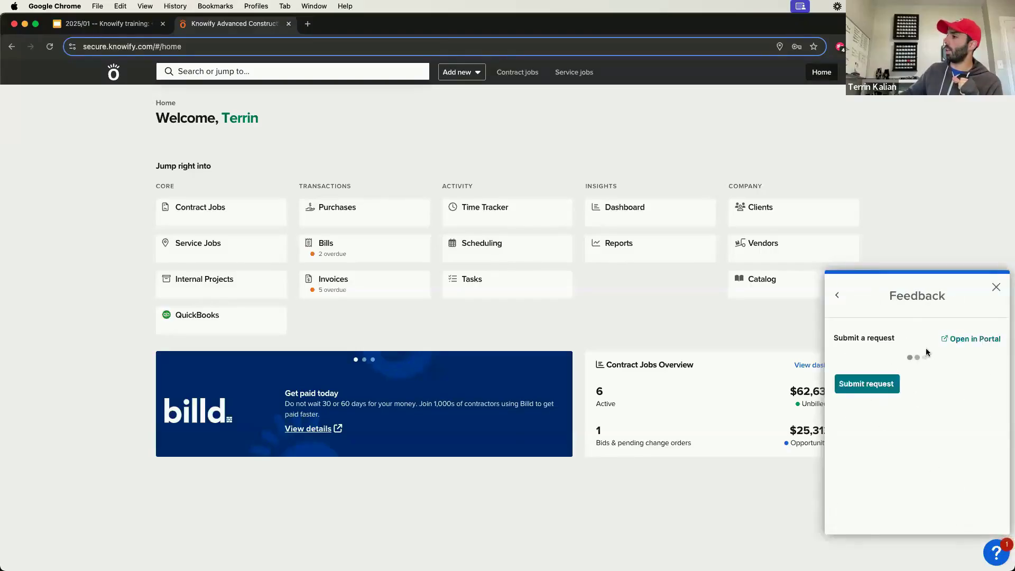
scroll(867, 408, "down", 5)
scroll(888, 397, "up", 5)
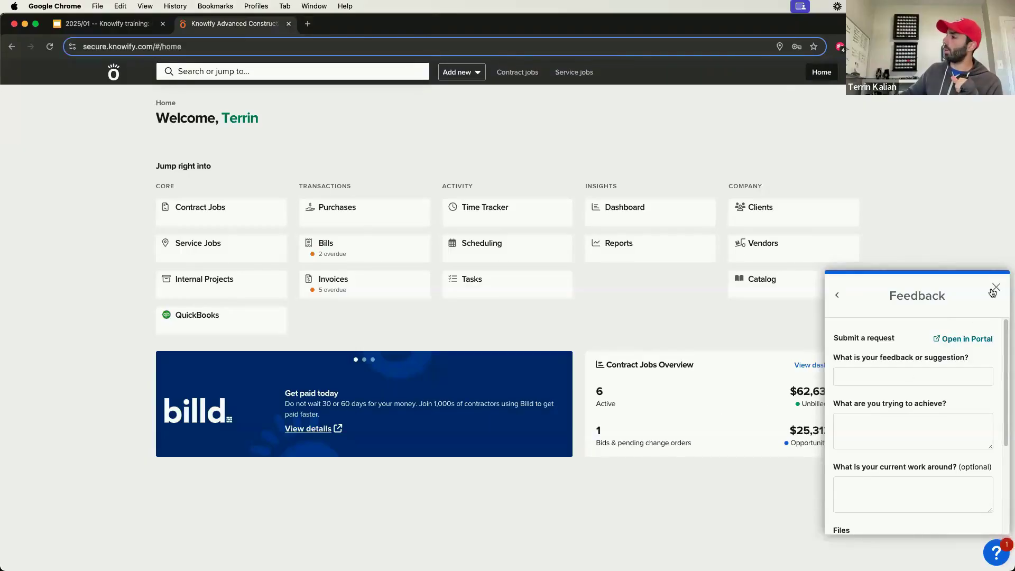
left_click(890, 378)
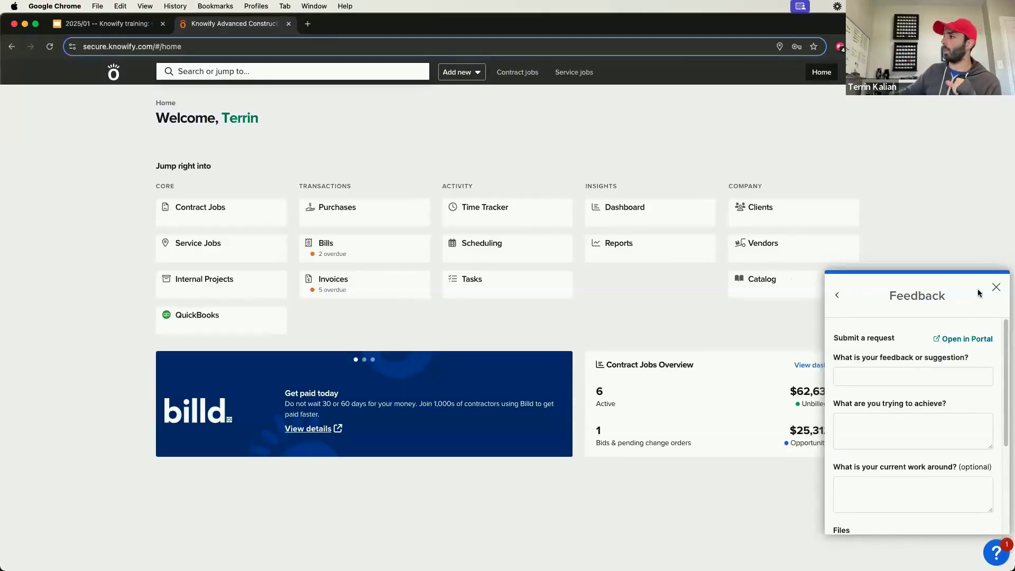
left_click(994, 286)
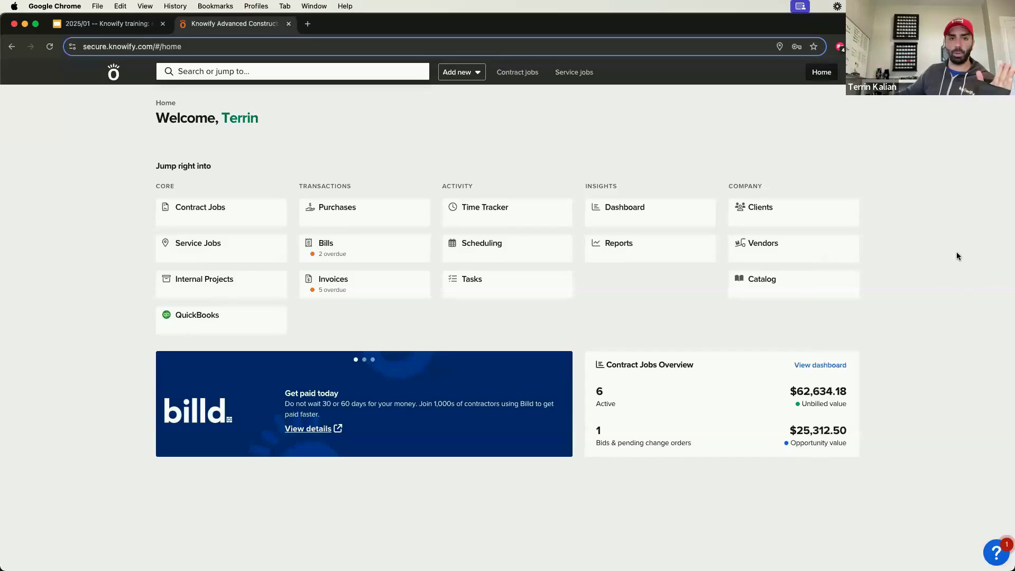
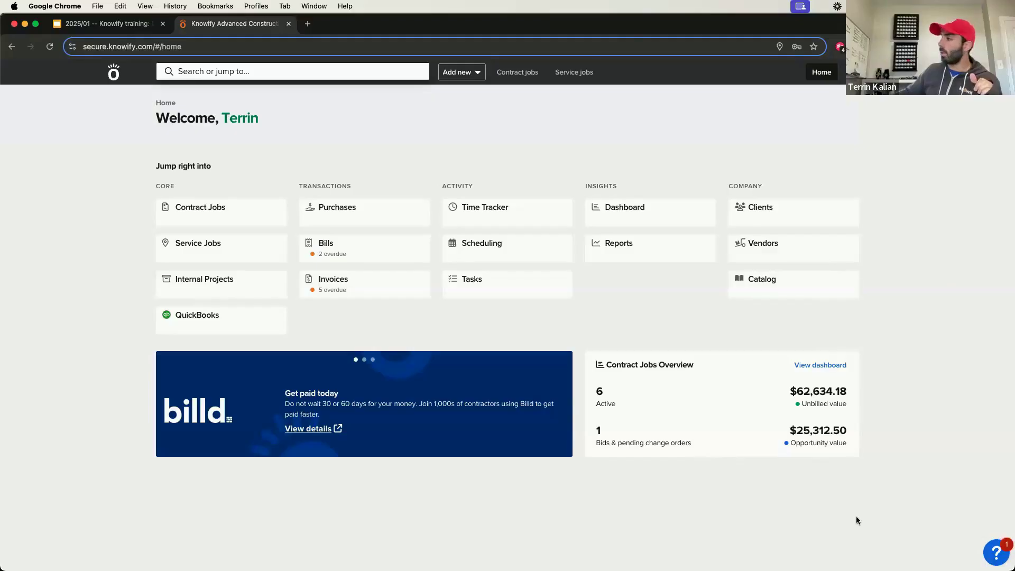
Step: View the feedback form and the knowledge base suggestions in the resource center, then close the knowledge base
left_click(998, 554)
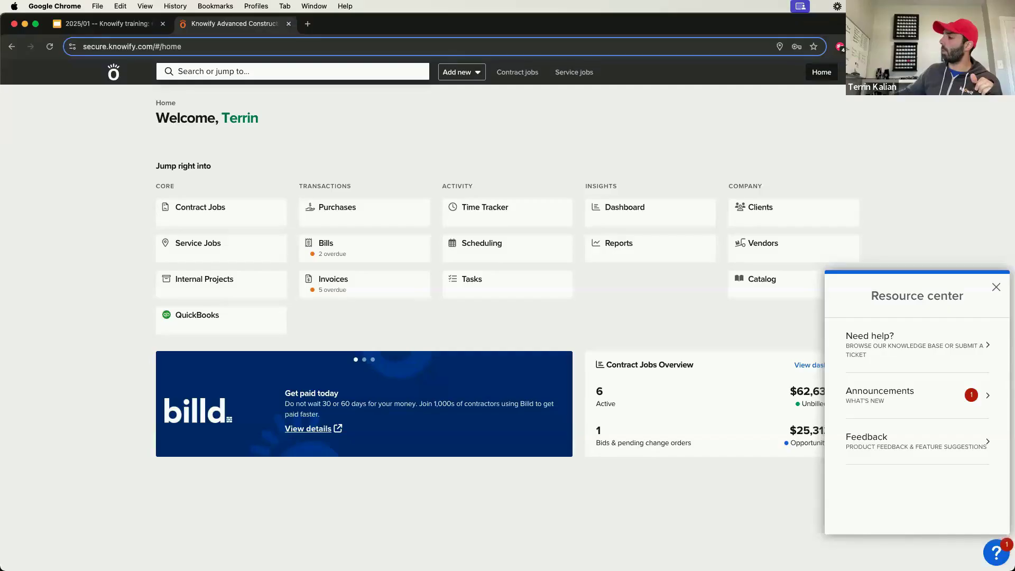
left_click(852, 442)
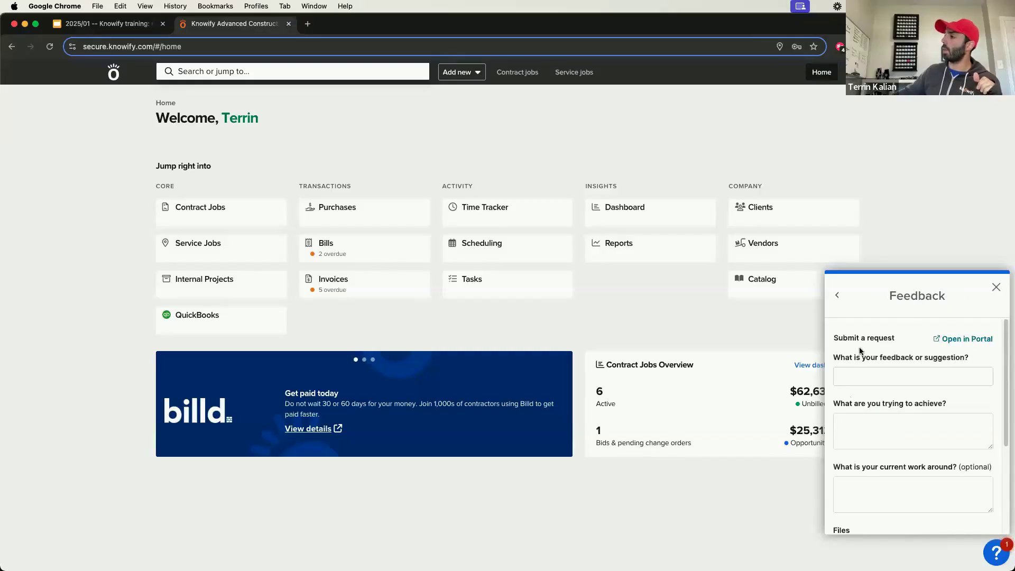
left_click(839, 298)
left_click(912, 354)
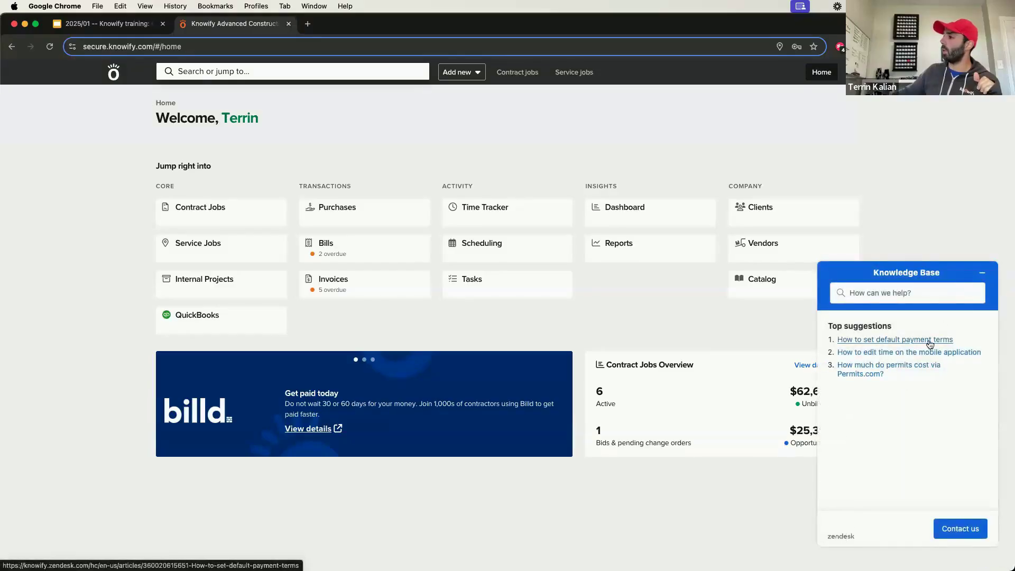
left_click(983, 272)
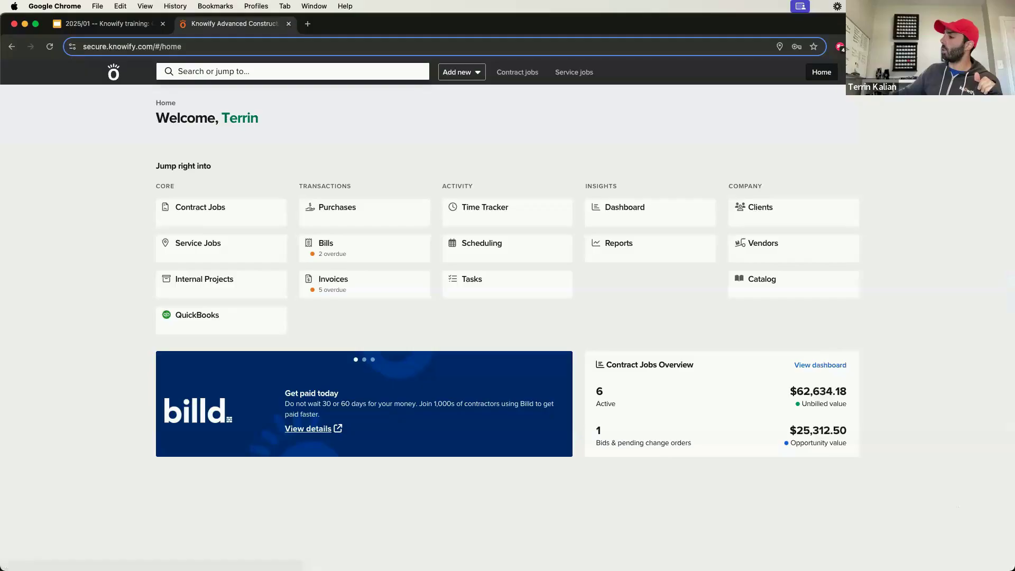
Step: View the resource center's feedback request form in the full portal, then close the portal page without submitting
left_click(994, 557)
left_click(906, 437)
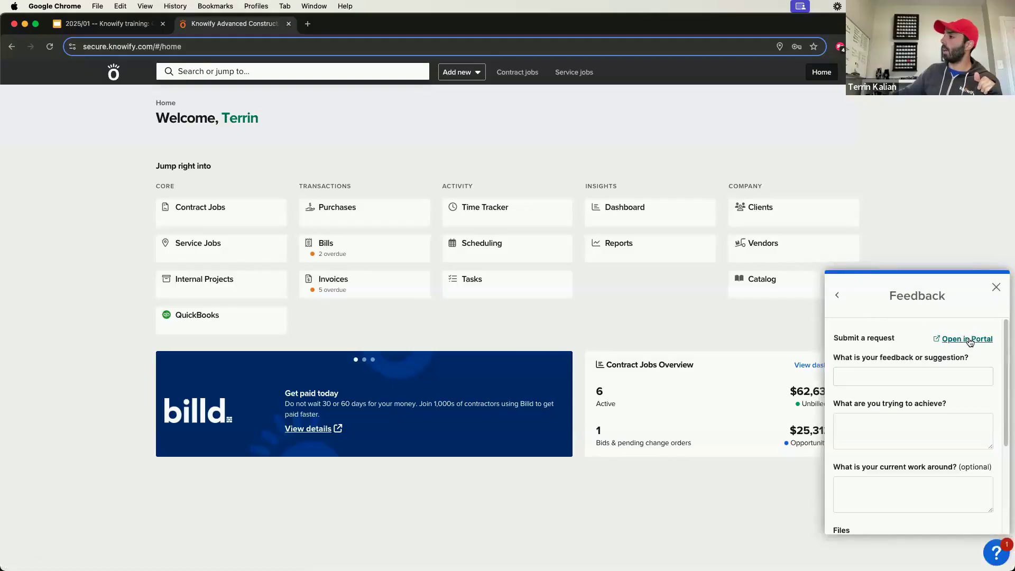
left_click(971, 342)
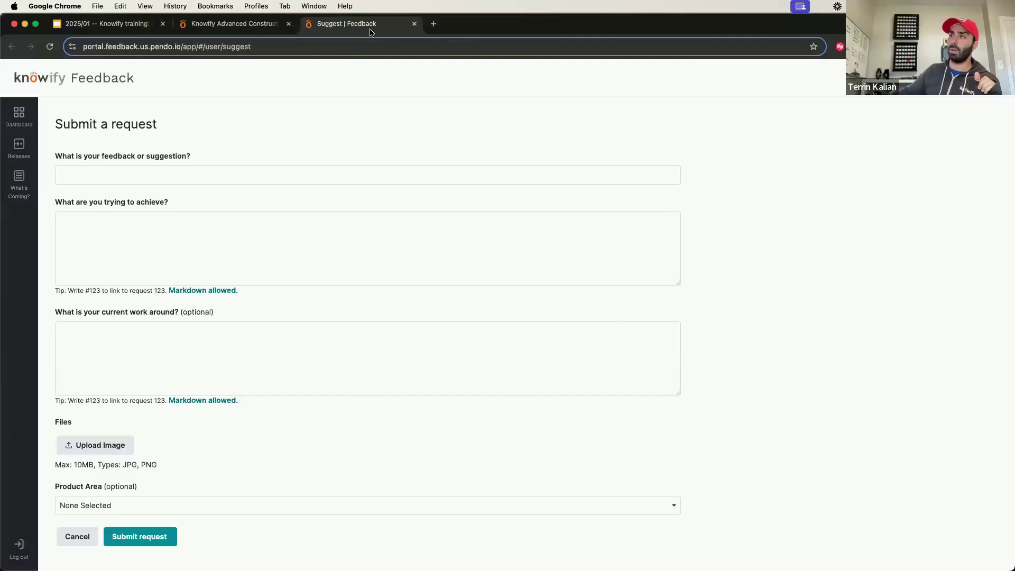
key("super+w")
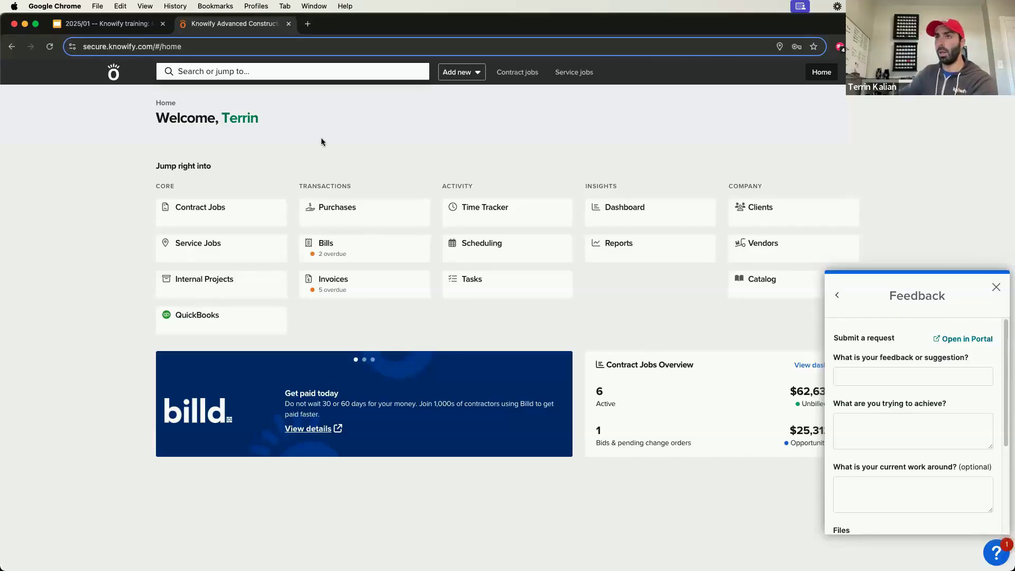
Step: Open Knowify's public resources page in a new browser tab and filter it to the Knowify-training-webinars type
key("super+t")
type("demo")
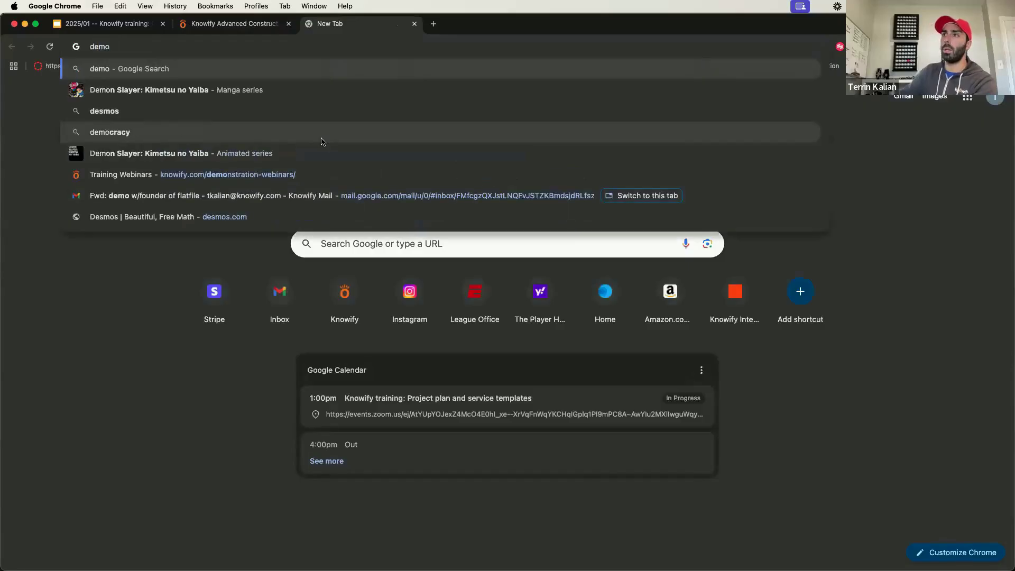
key("Down")
key("Down")
key("Down")
key("Down")
key("Down")
key("Return")
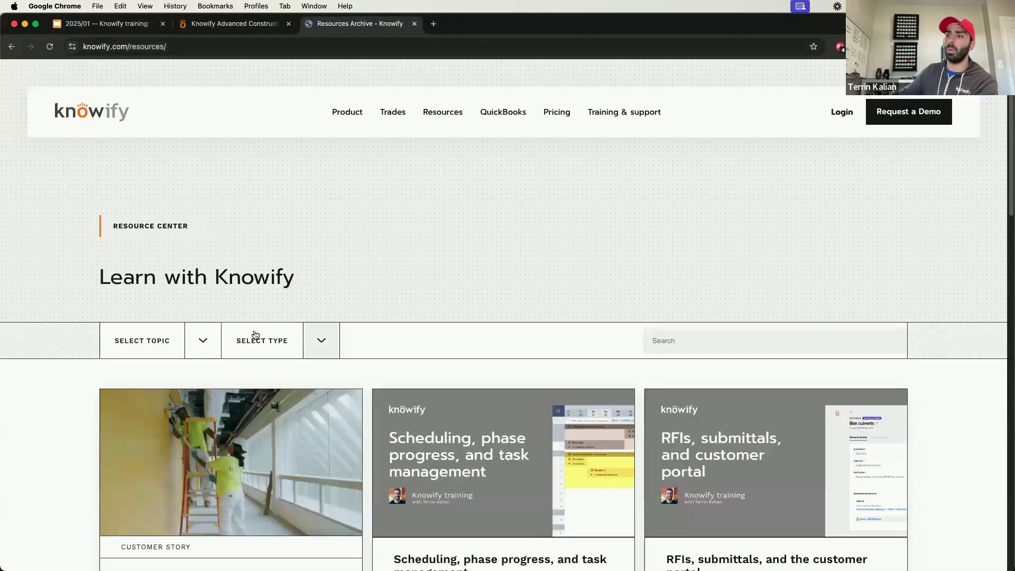
scroll(295, 324, "down", 2)
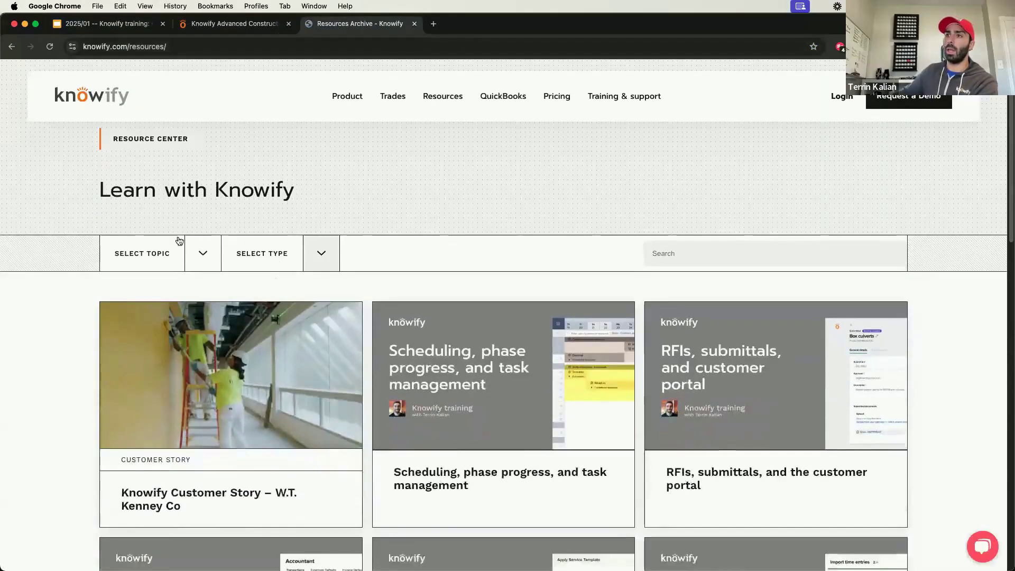
left_click(321, 254)
left_click(285, 347)
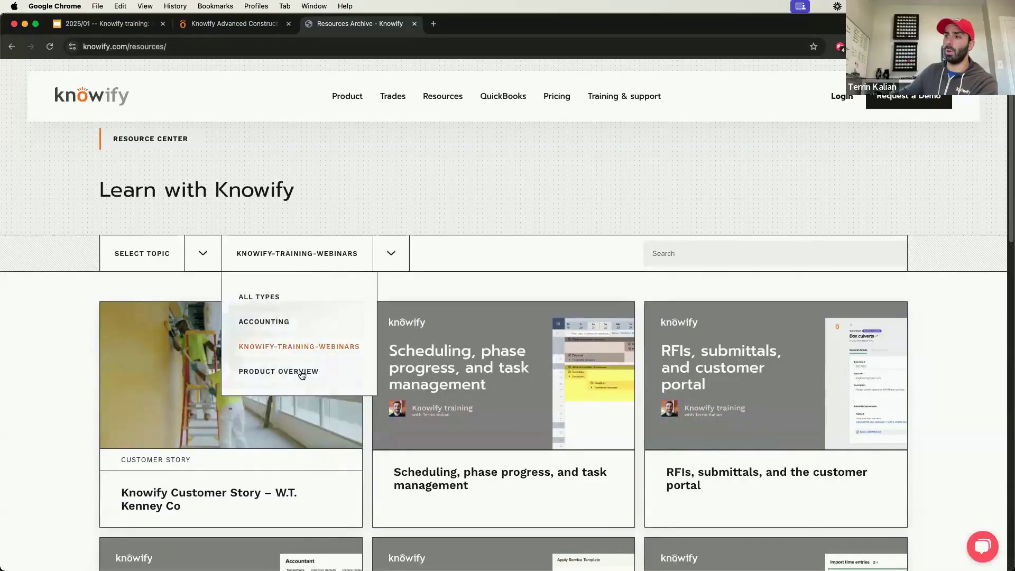
Step: Look through the filtered training webinars to the end of the list, return to page 1 and dismiss the chat greeting
scroll(386, 333, "down", 2)
scroll(390, 332, "down", 3)
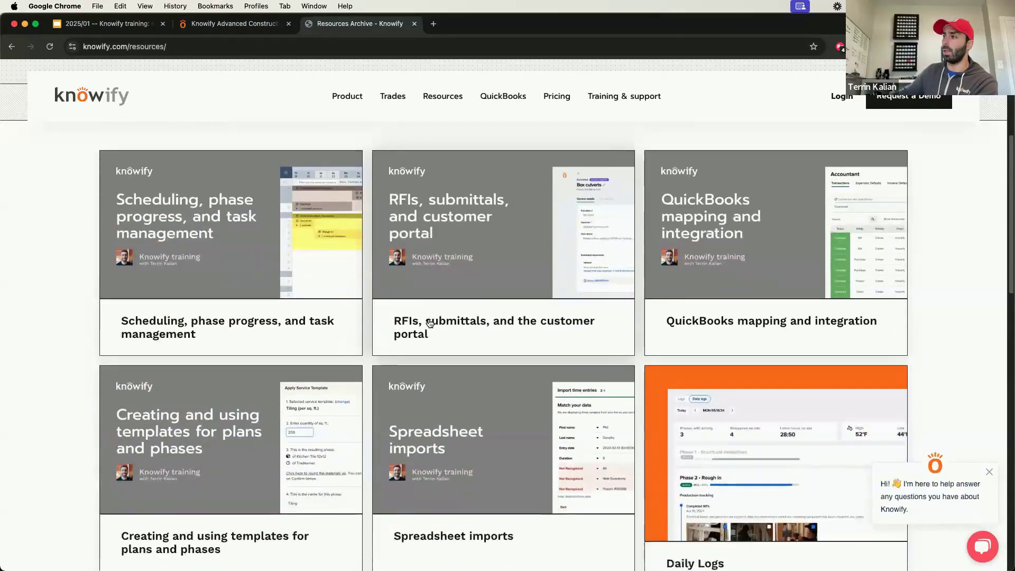
scroll(430, 317, "down", 5)
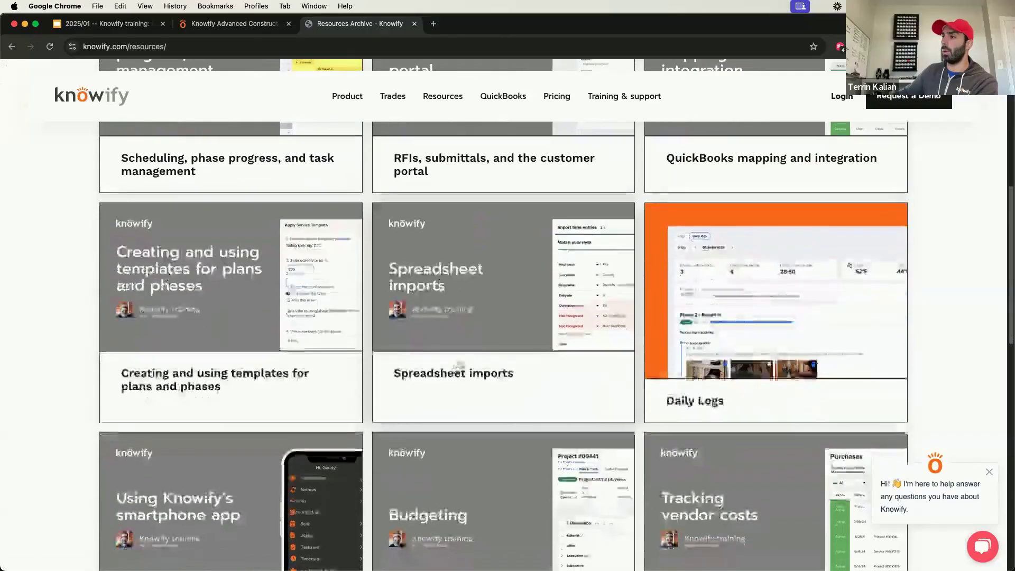
scroll(453, 363, "down", 4)
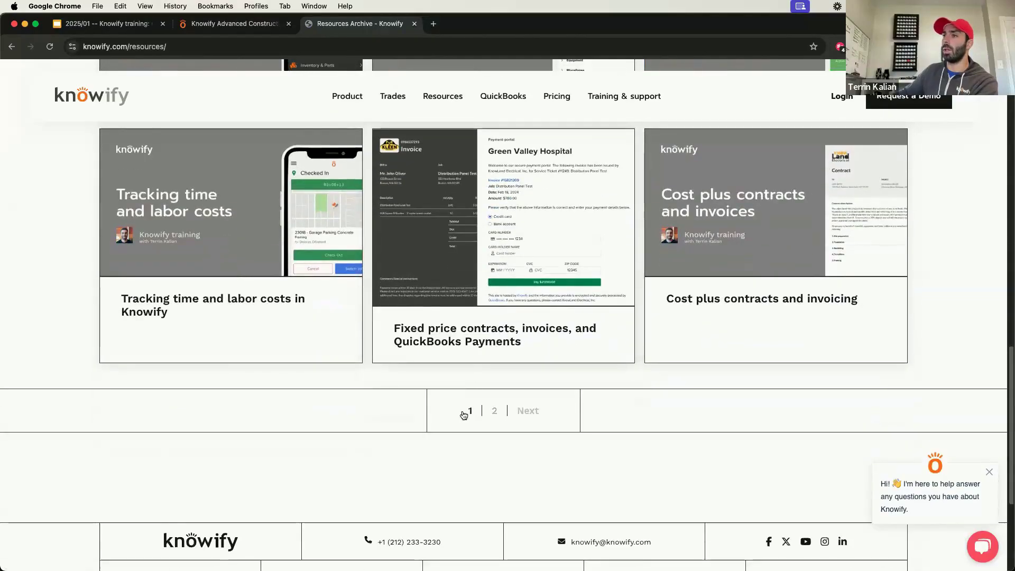
left_click(465, 412)
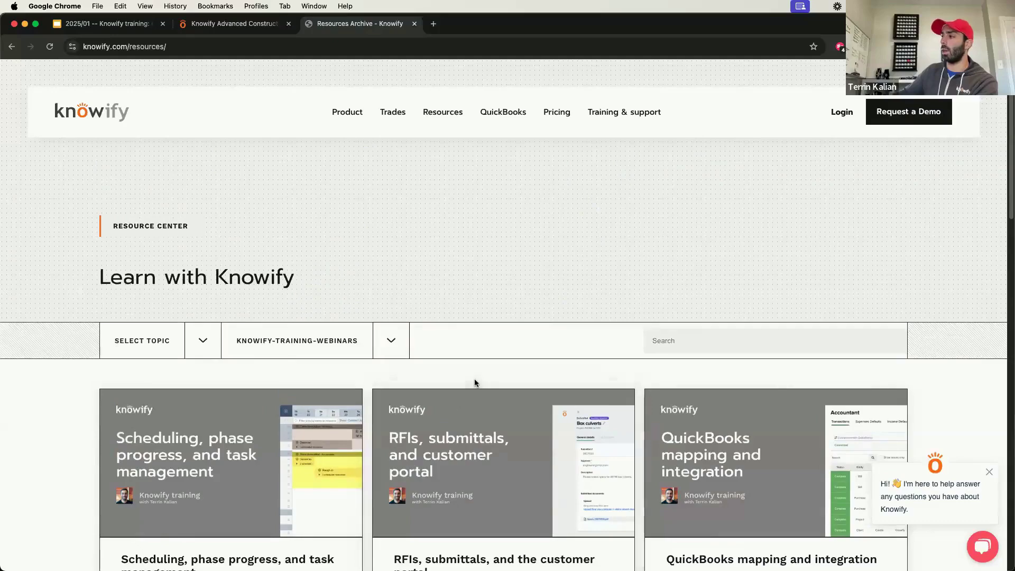
left_click(988, 473)
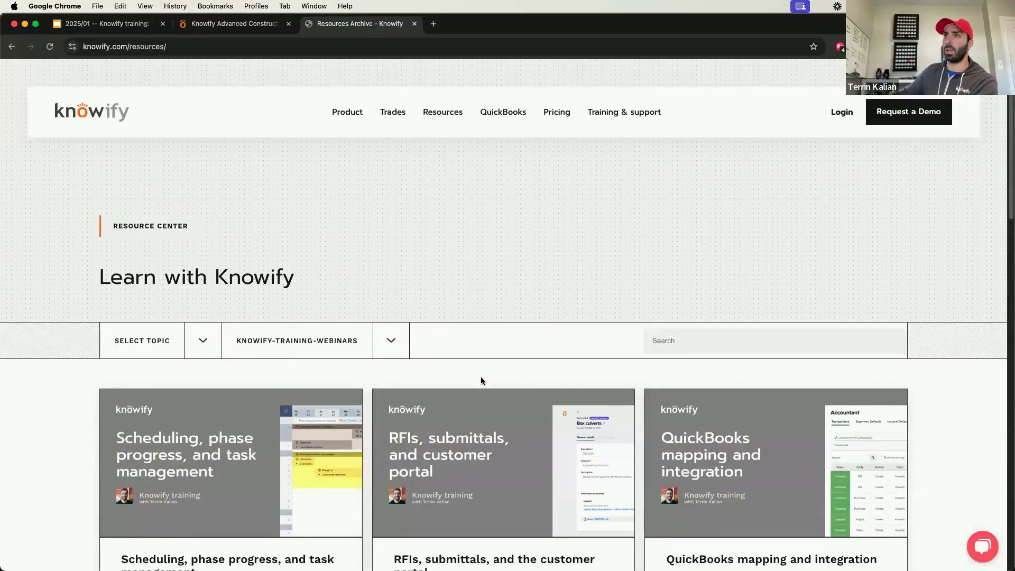
Step: Review the first training webinars and the resources page's web address, then close that browser tab
scroll(449, 377, "down", 3)
scroll(455, 371, "down", 2)
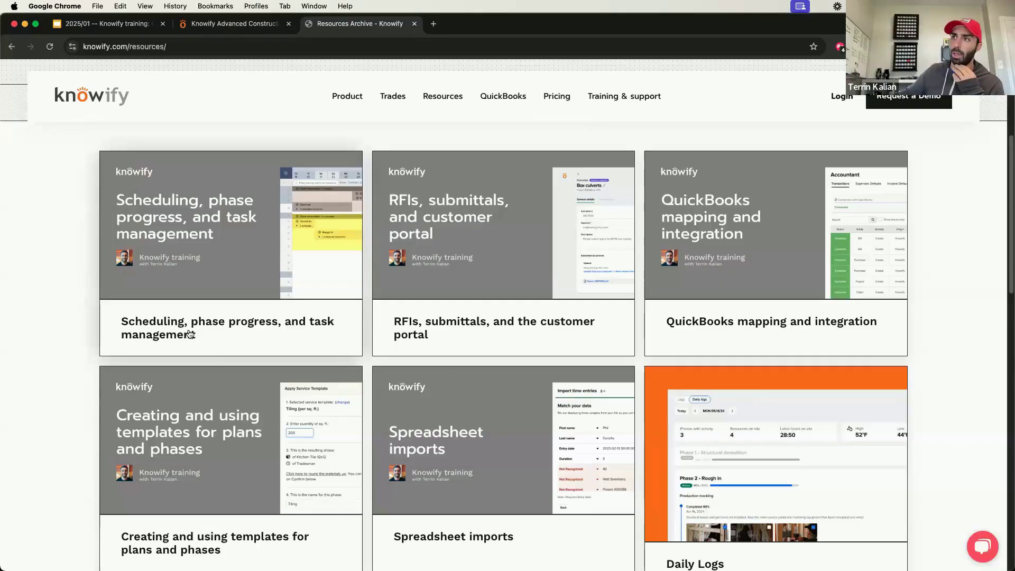
scroll(195, 334, "up", 4)
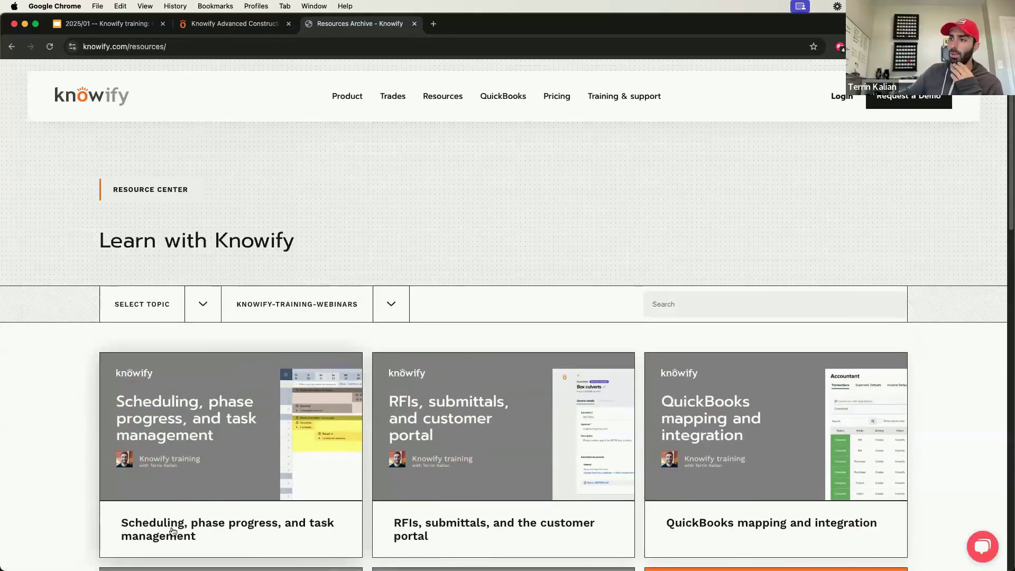
scroll(183, 324, "down", 1)
left_click(191, 47)
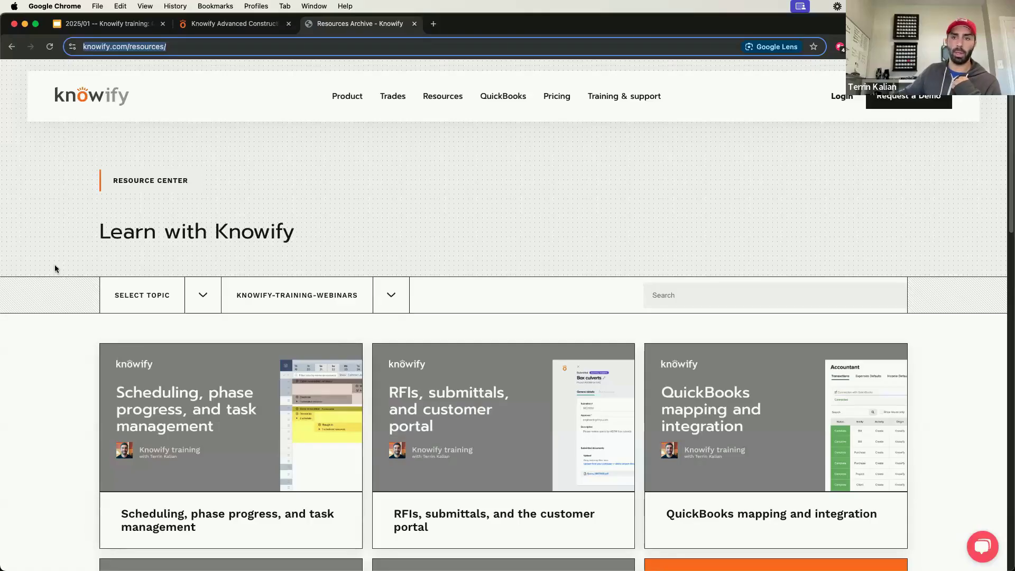
left_click(307, 235)
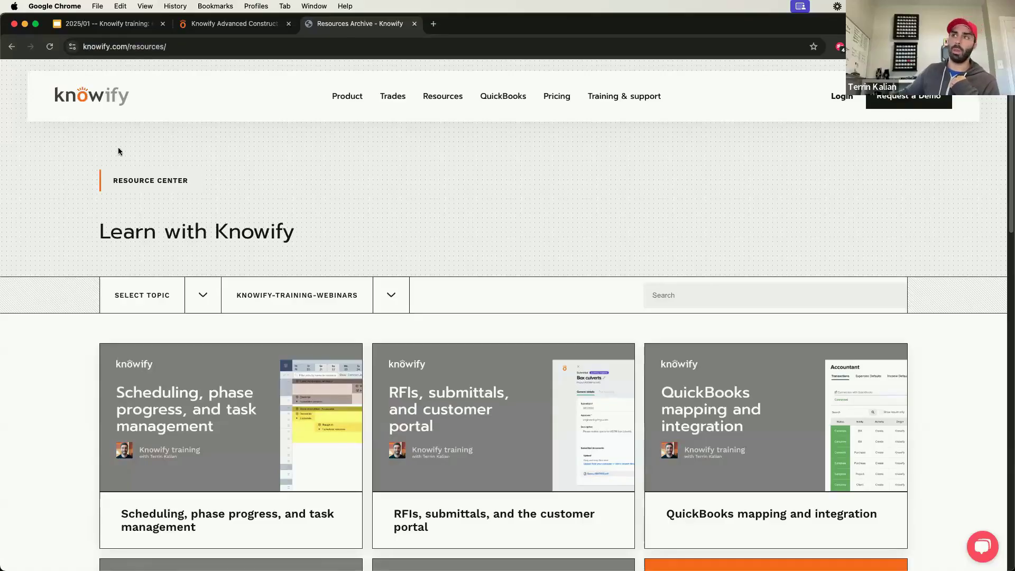
key("super+w")
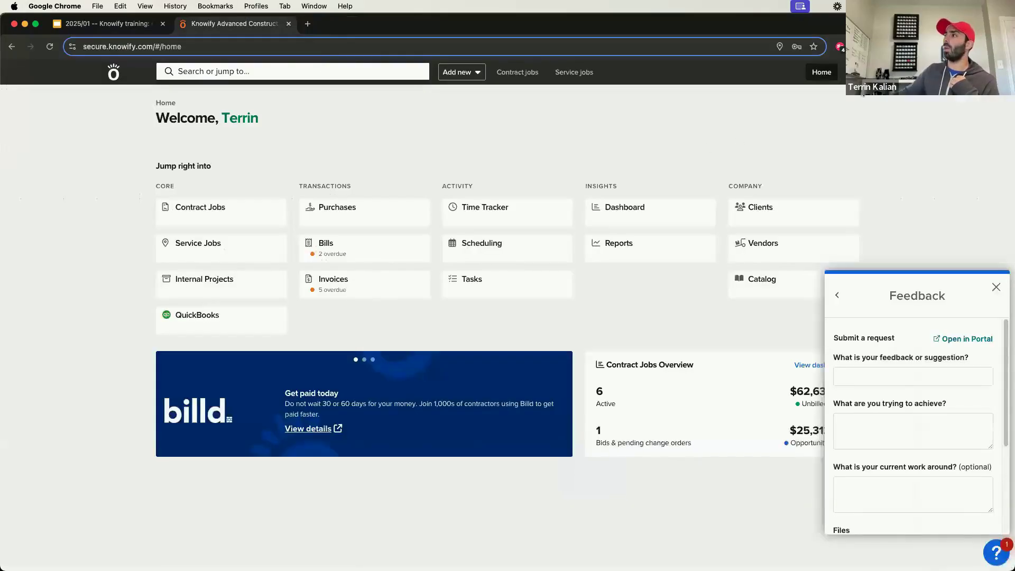
Step: Dismiss the feedback form and open the default Terms & Exclusions Language text for editing in the admin customization settings
left_click(822, 72)
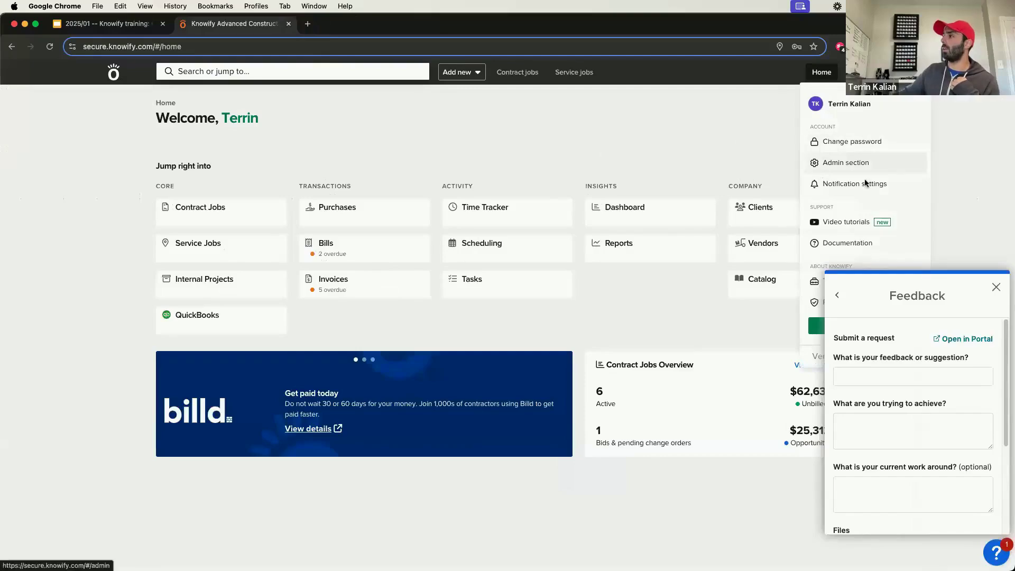
left_click(846, 103)
left_click(996, 288)
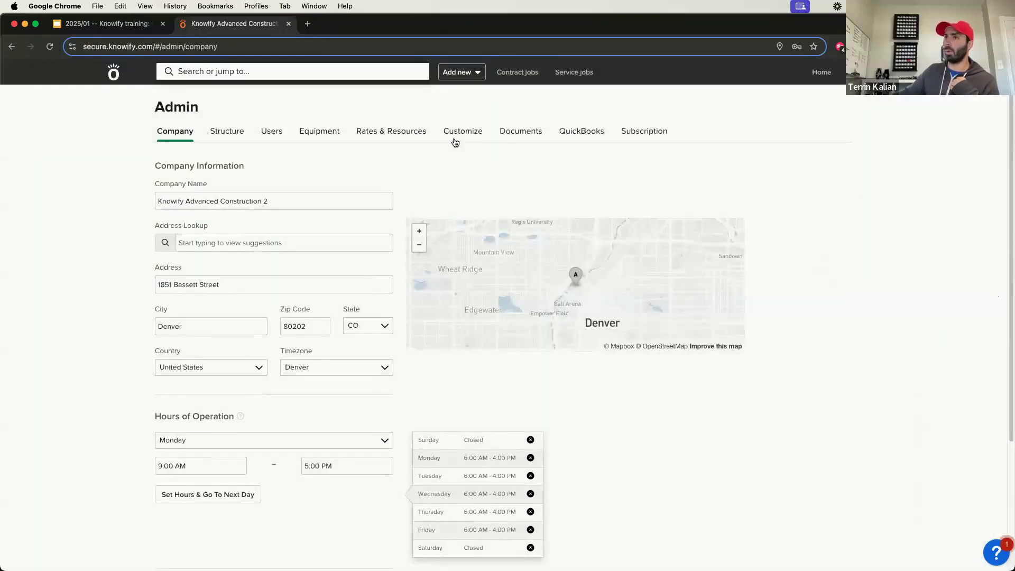
left_click(455, 131)
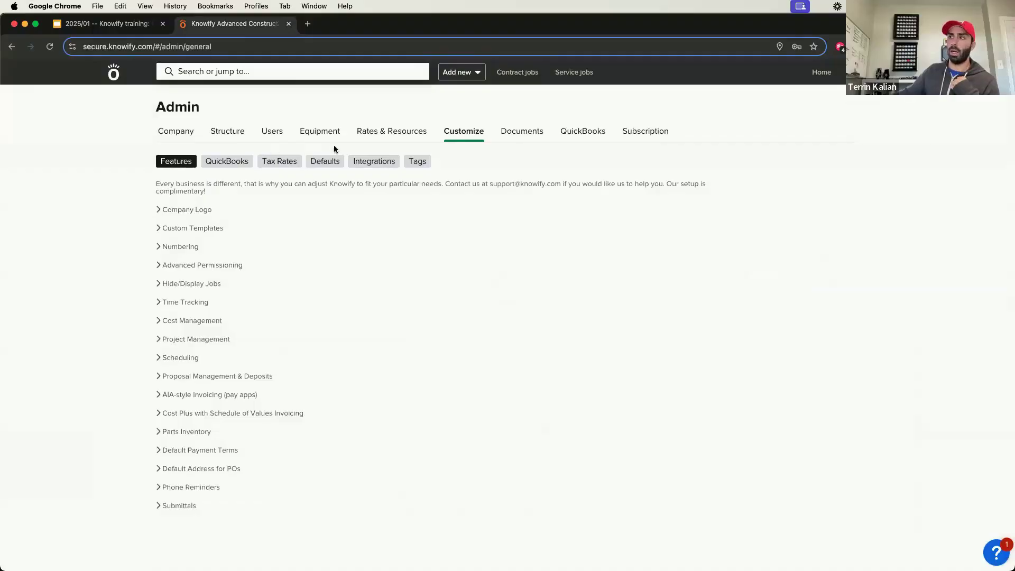
left_click(325, 161)
left_click(204, 283)
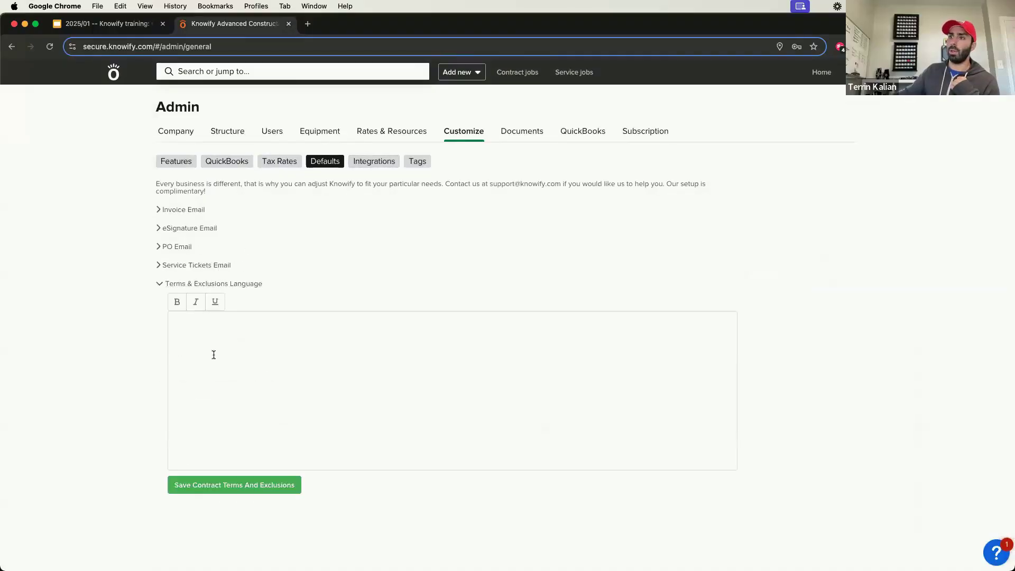
left_click(214, 355)
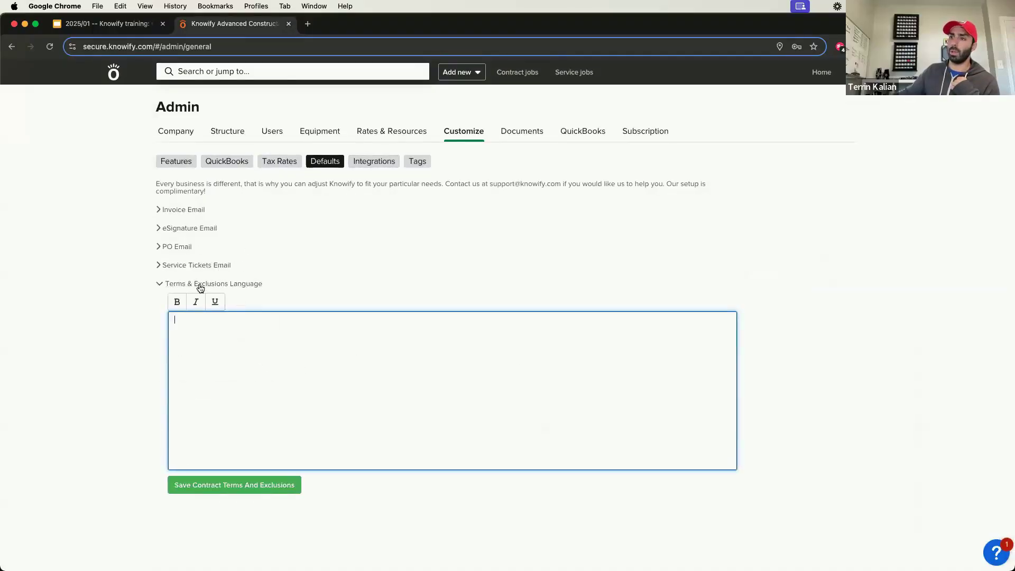
left_click_drag(201, 288, 229, 289)
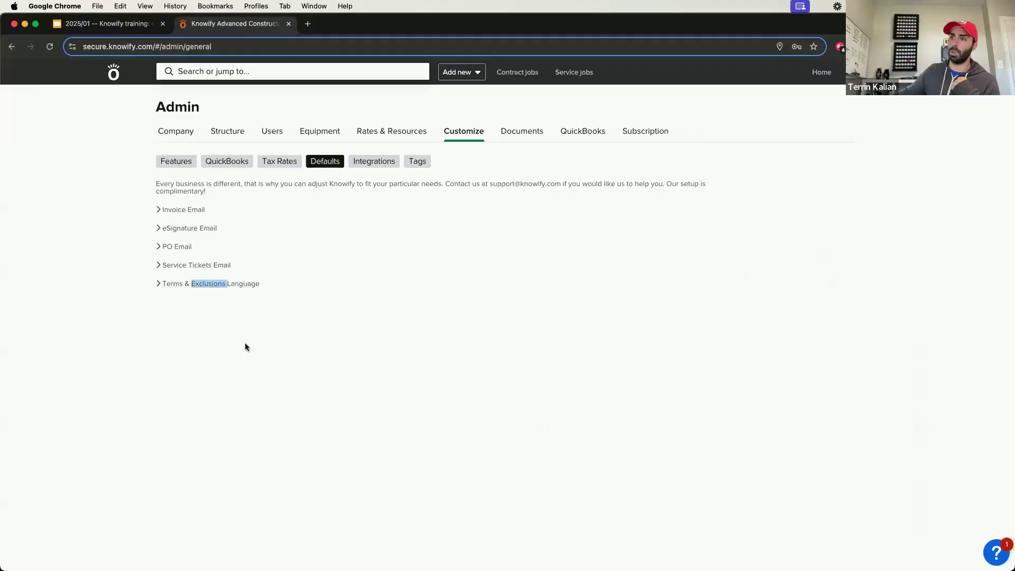
left_click(245, 285)
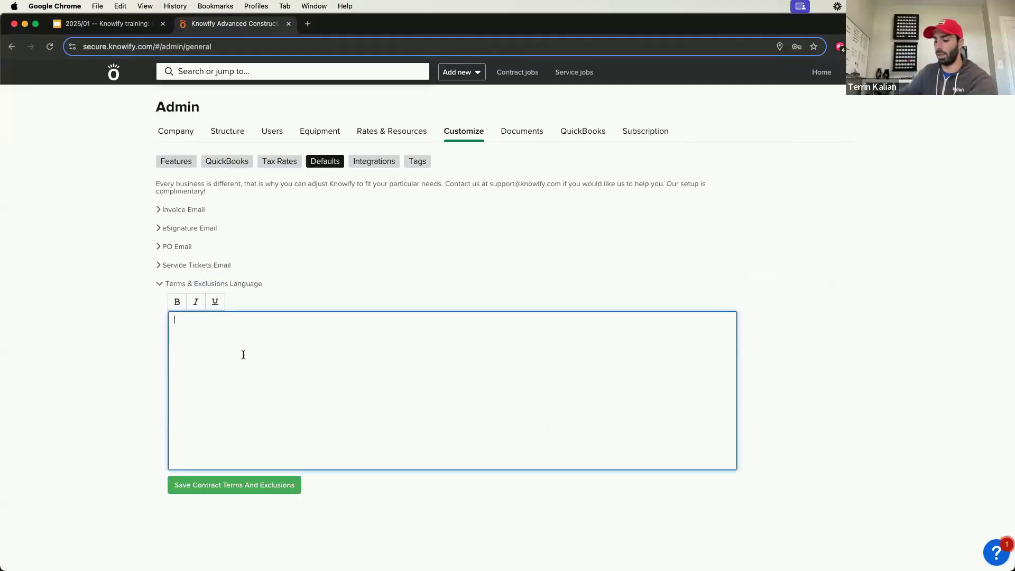
Step: Search the web for "lorem ipsum generator" in a new browser tab and open the lipsum.com result
key("super+t")
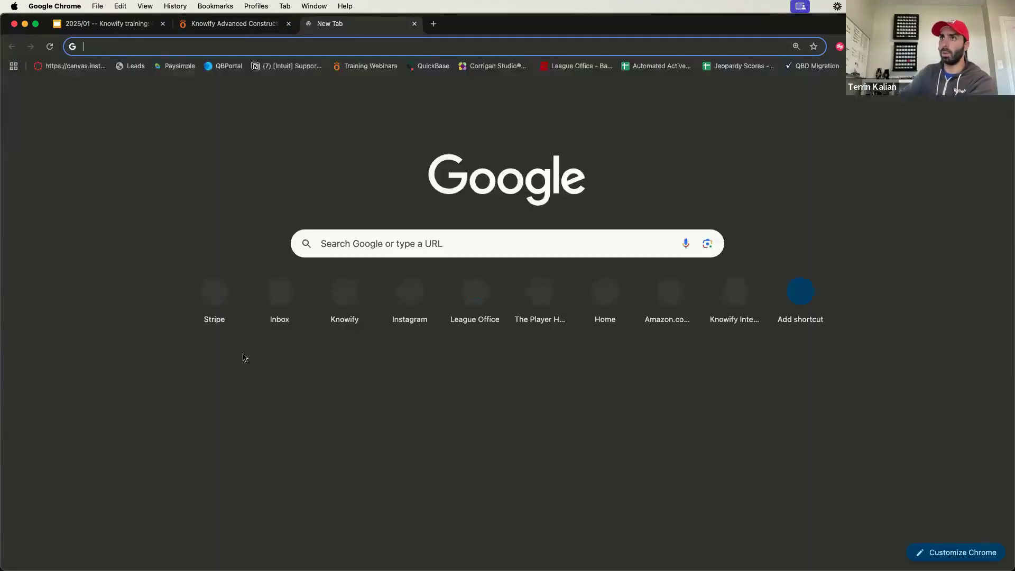
type("lorum i")
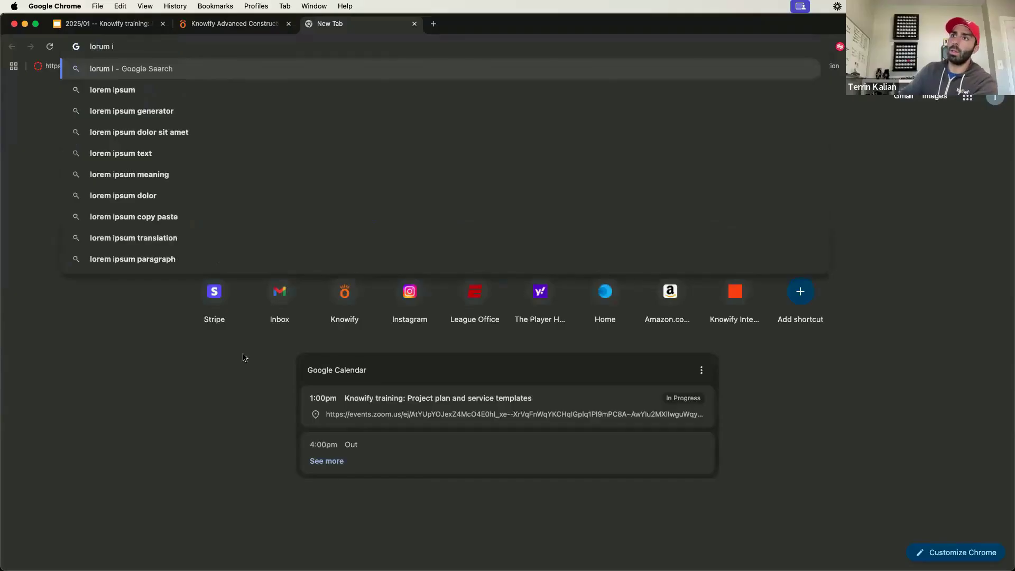
key("Down")
key("Down")
key("Return")
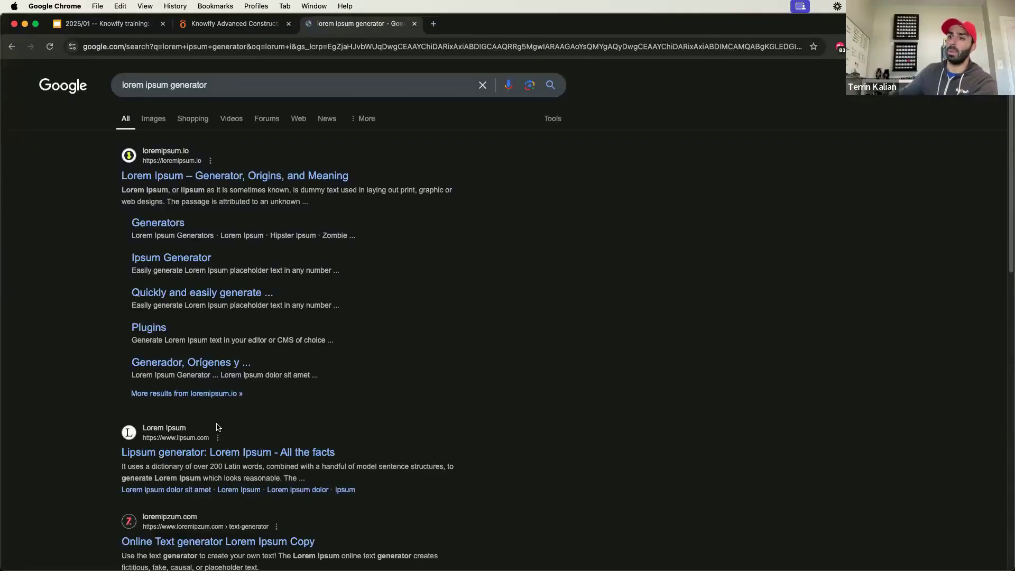
left_click(214, 453)
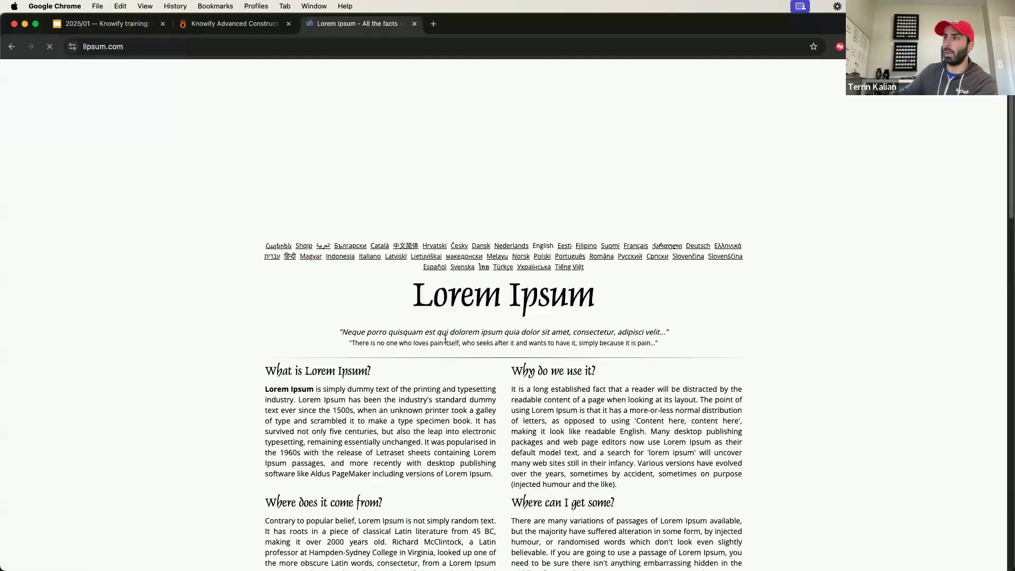
Step: Generate five paragraphs of Lorem Ipsum and paste them into Knowify's default Terms & Exclusions Language text
scroll(430, 356, "down", 10)
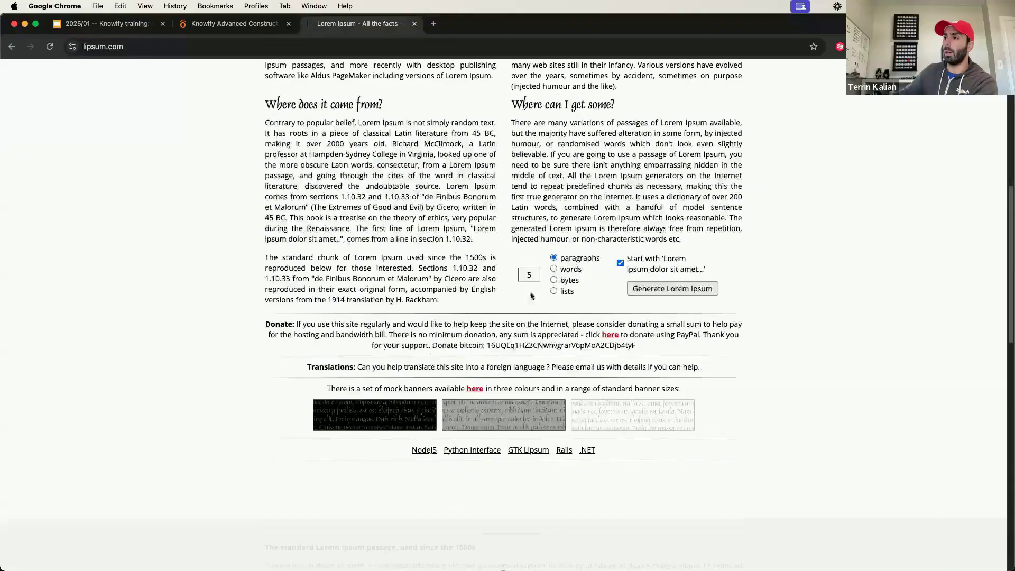
left_click(642, 290)
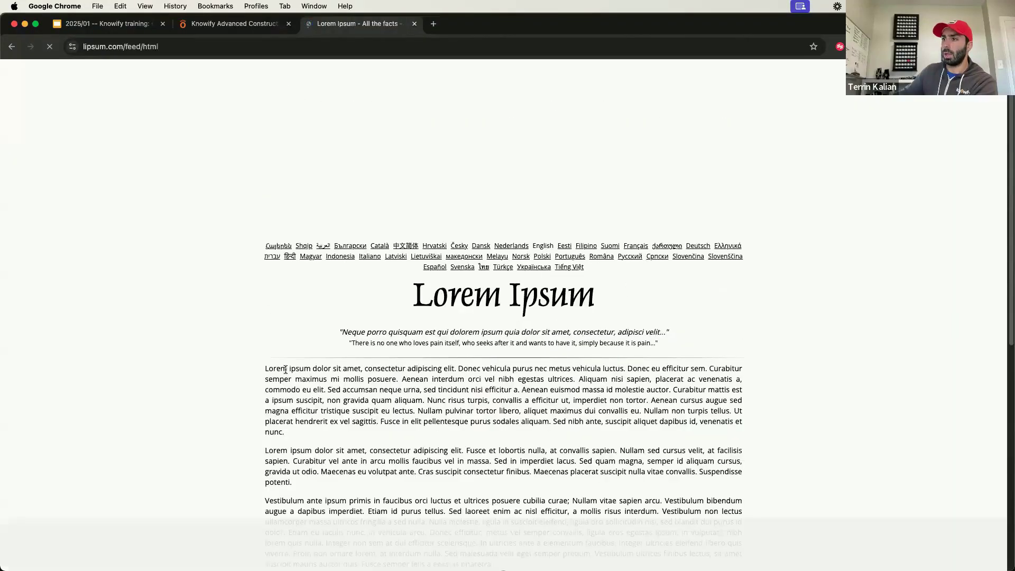
left_click_drag(266, 369, 525, 483)
key("super+c")
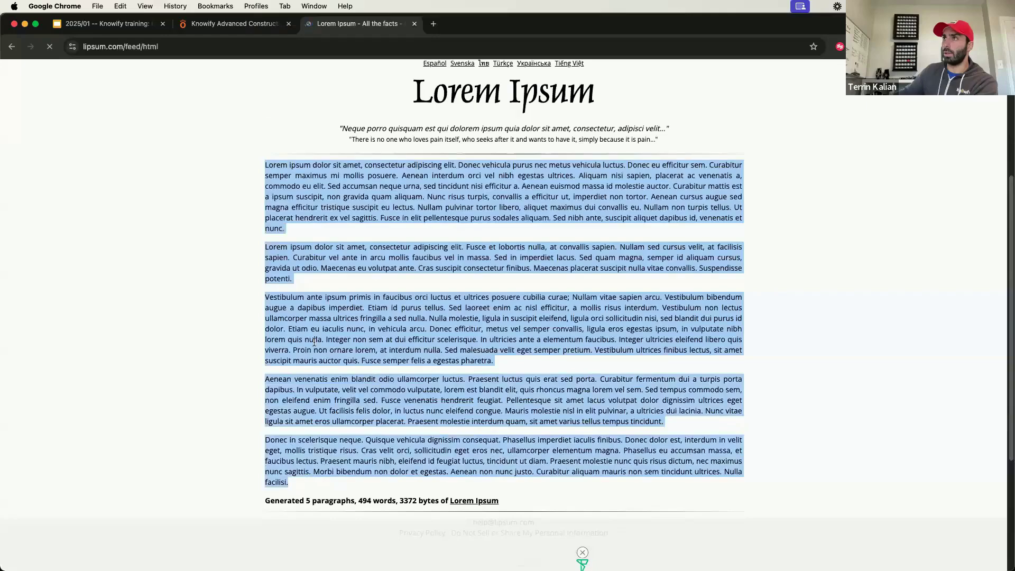
left_click(235, 24)
left_click(192, 317)
key("super+v")
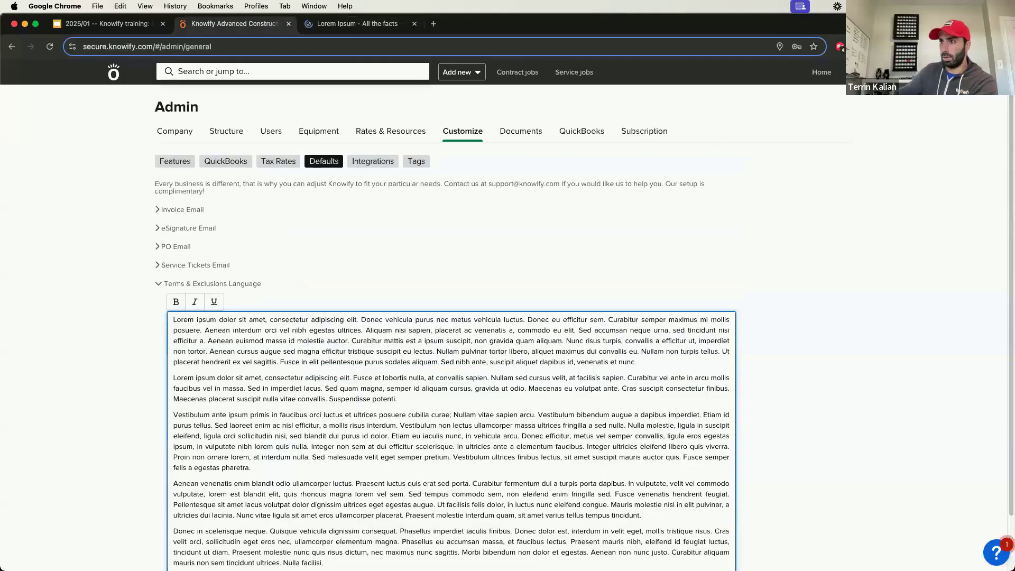
Step: Add a bold, underlined "Terms:" heading on its own line above the first placeholder paragraph
key("Return")
type("Terms:")
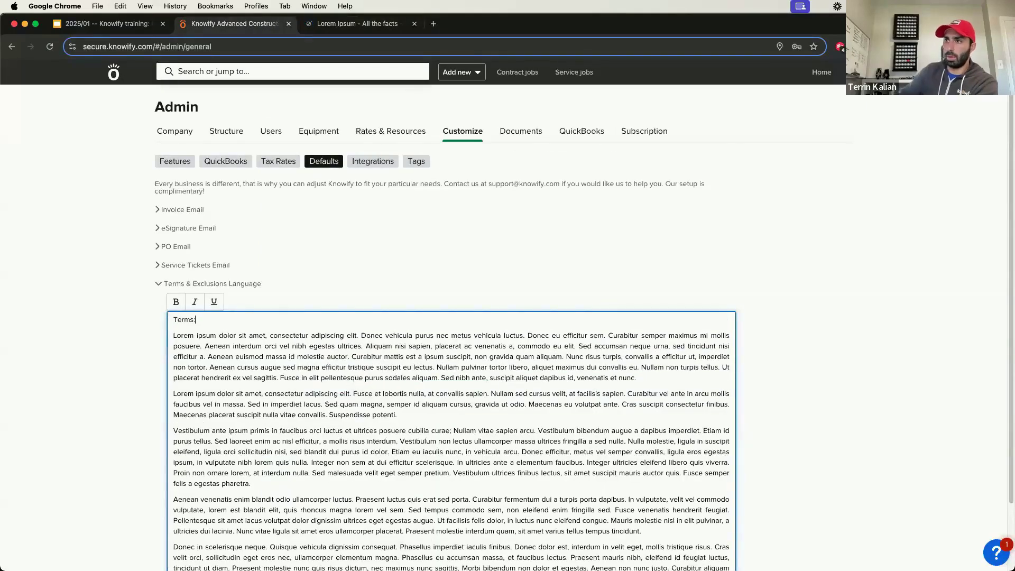
triple_click(211, 320)
key("super+b")
key("super+u")
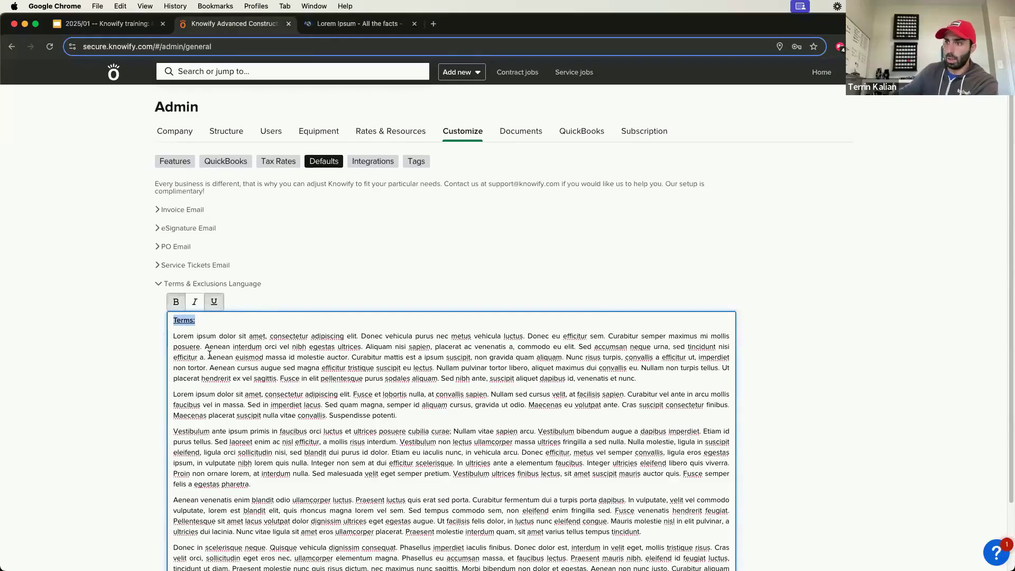
Step: Insert a bold, underlined "Exclusions" heading above the fourth placeholder paragraph, with a blank line before it, and save the default language
left_click(174, 500)
key("Return")
key("Return")
key("Up")
key("Up")
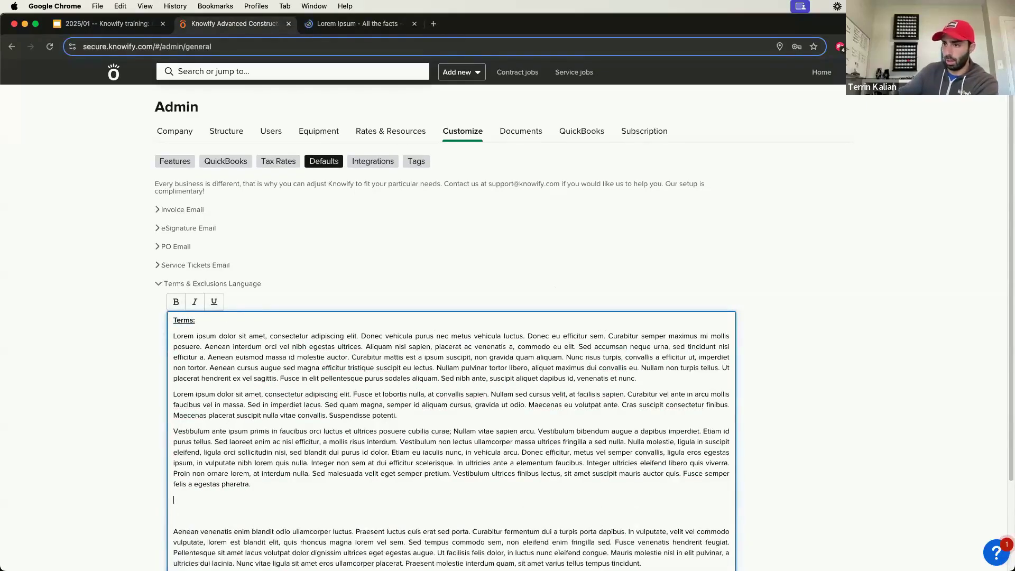
key("Down")
key("super+b")
key("super+u")
type("Excluis")
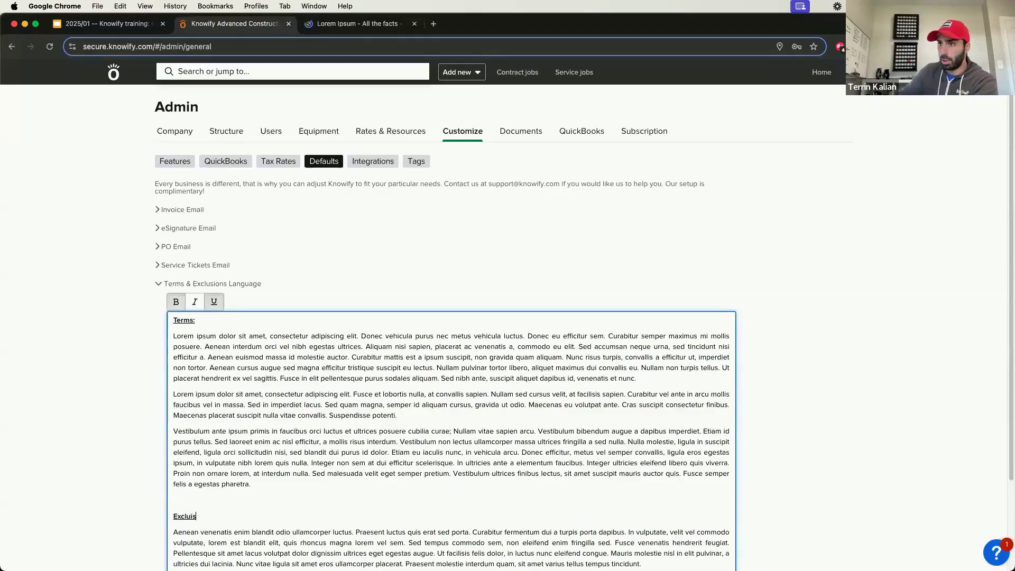
key("BackSpace")
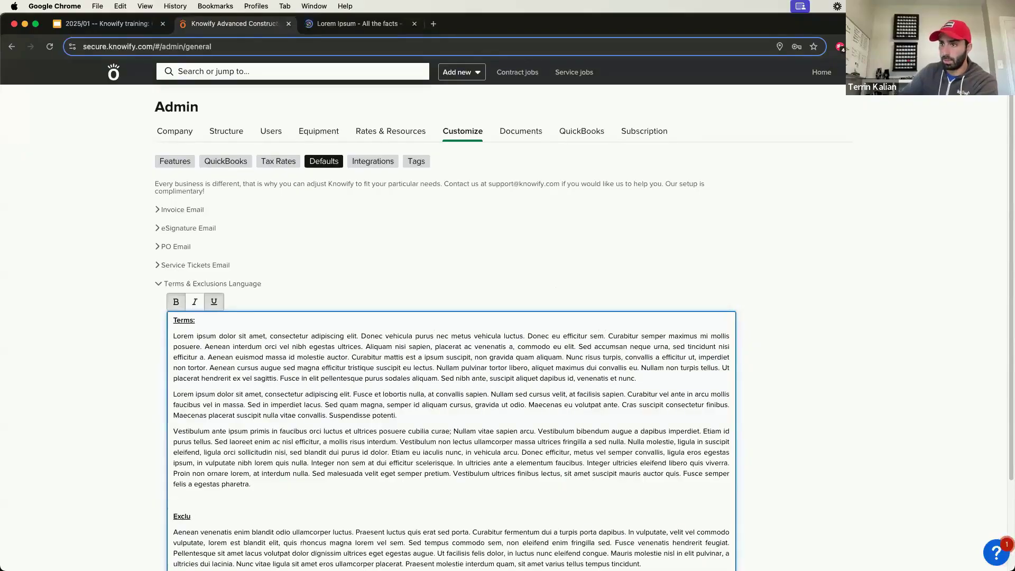
type("sions")
scroll(716, 300, "down", 5)
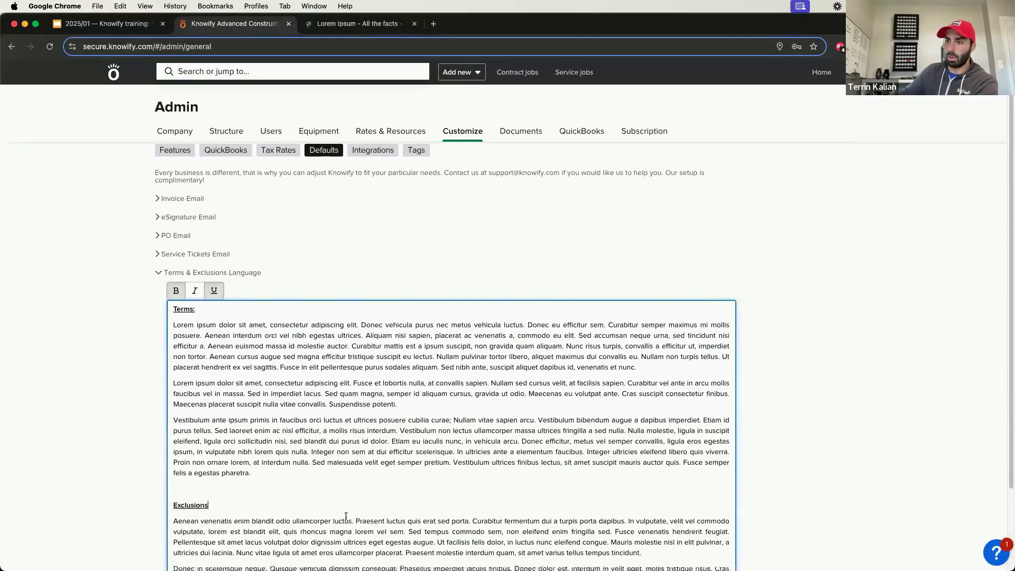
left_click(233, 531)
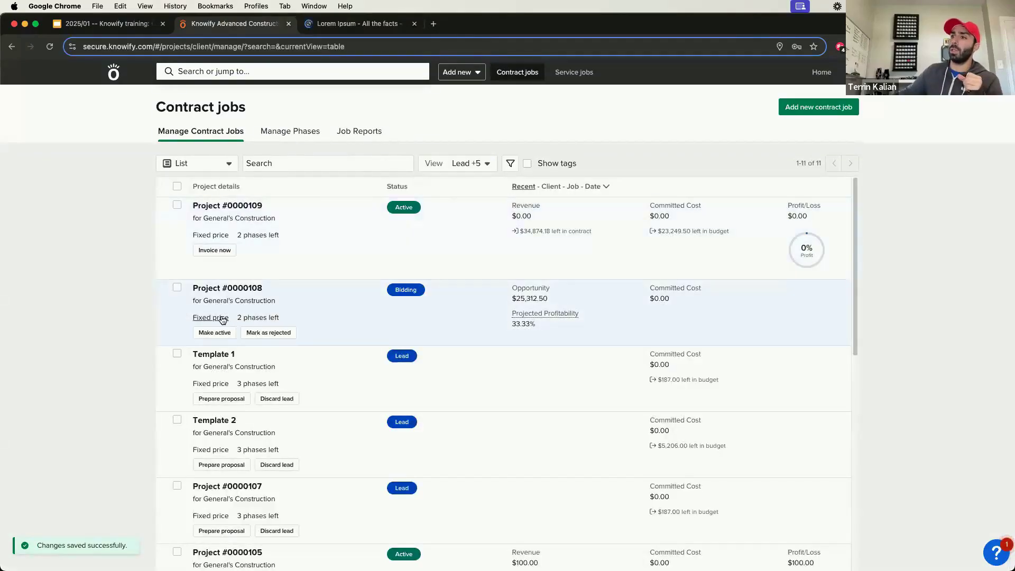
Step: Open the draft proposal of Project #0000108 and copy the company default terms & exclusions into its terms and conditions
left_click(225, 320)
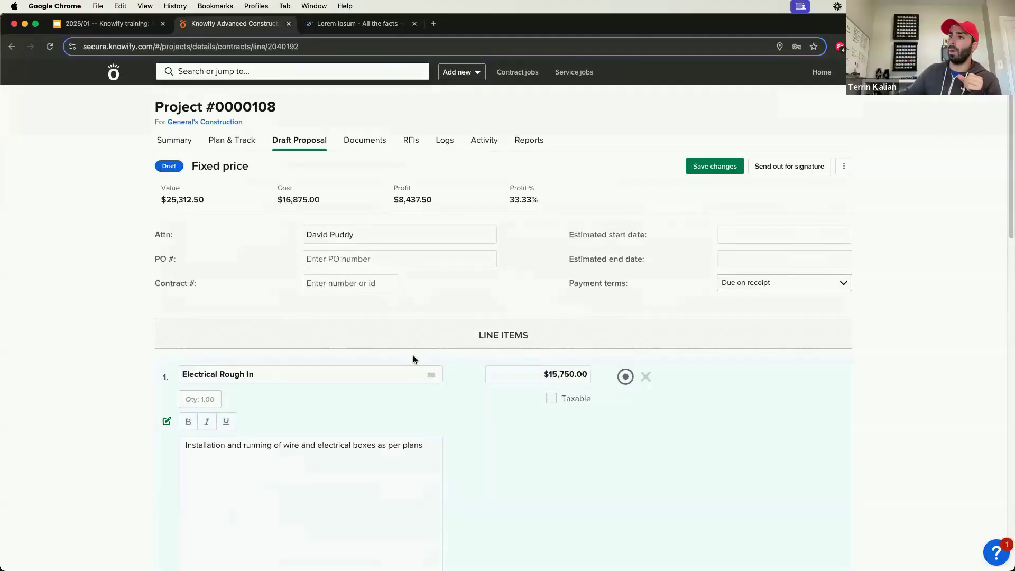
scroll(413, 357, "down", 15)
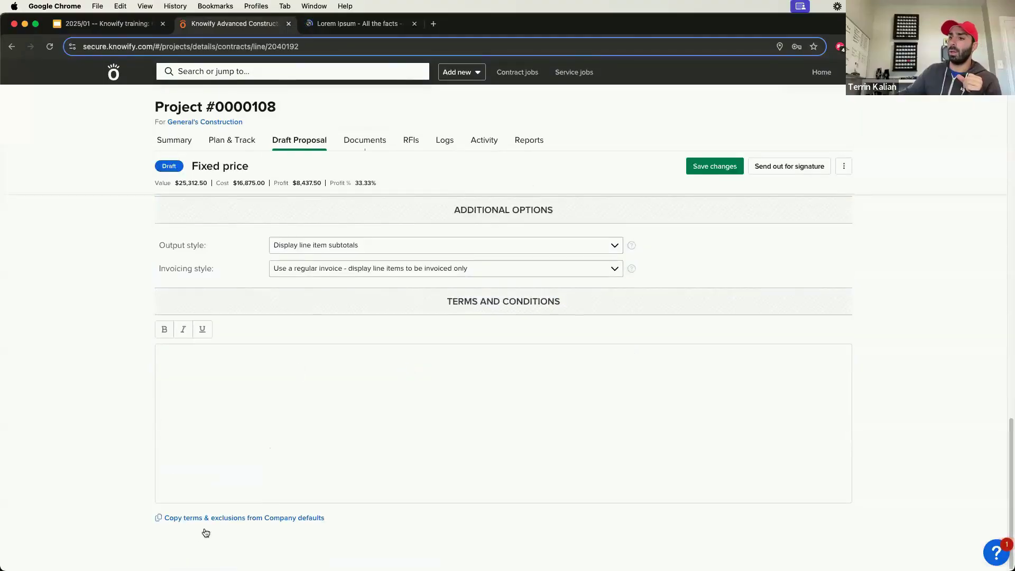
left_click(262, 521)
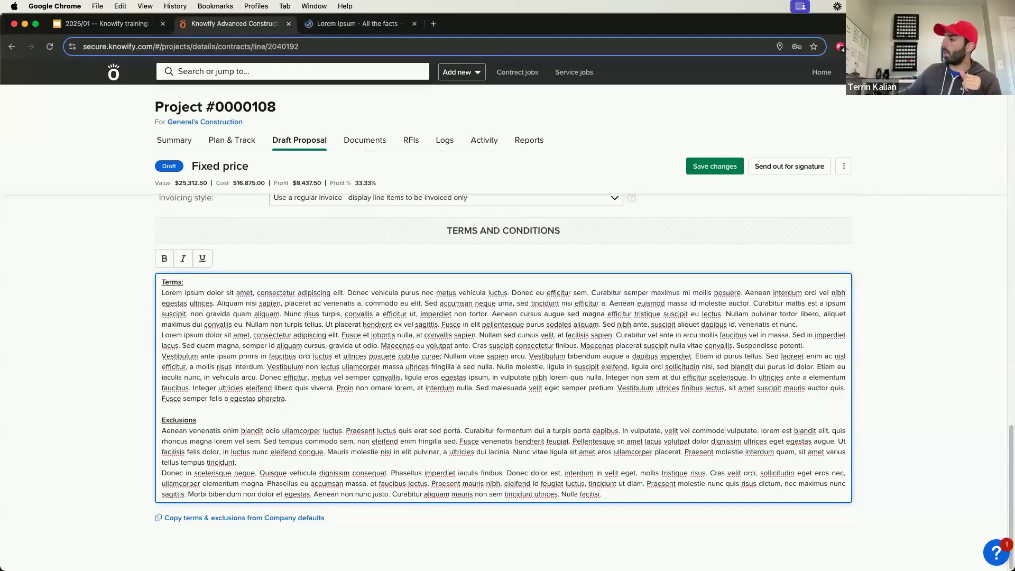
left_click(995, 555)
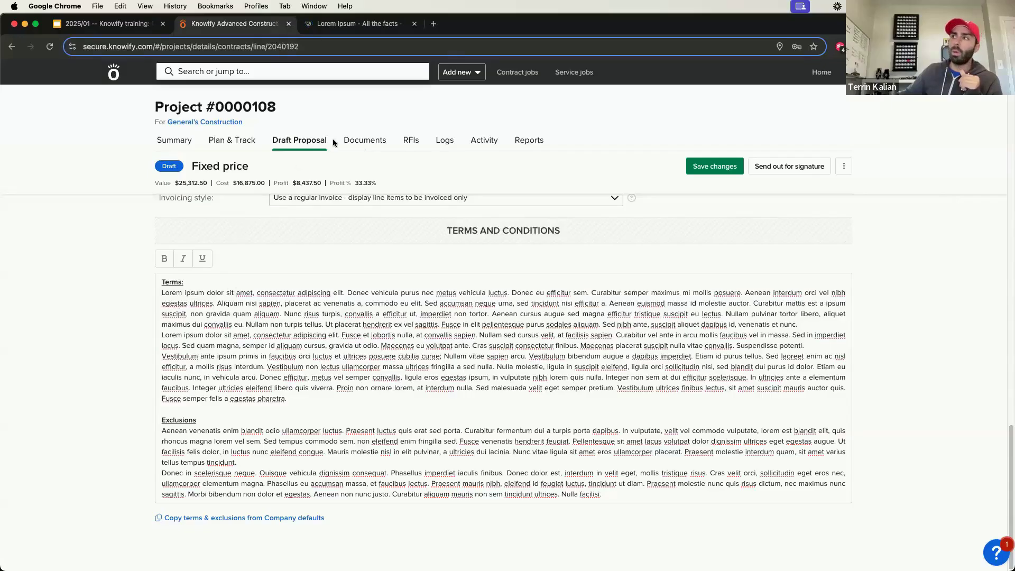
Step: Close the Lorem Ipsum browser tab and create contract job Project #0000110 for the client General's Construction
left_click(516, 73)
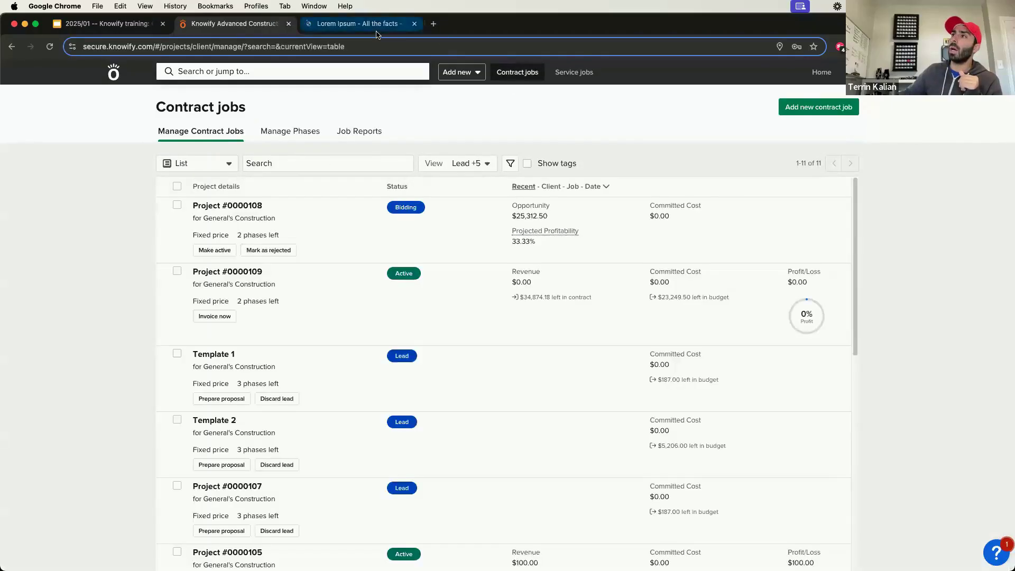
middle_click(376, 30)
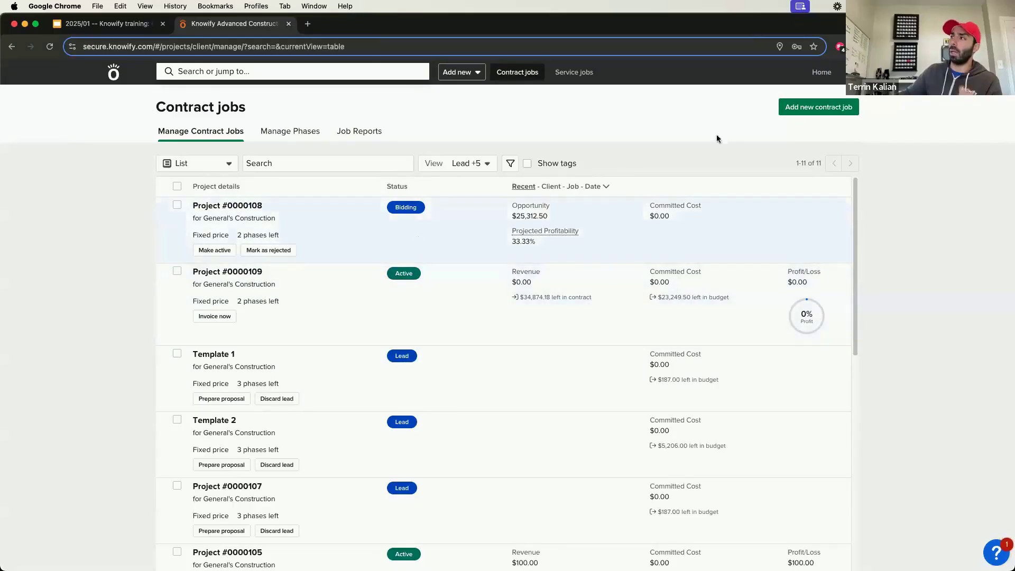
left_click(816, 106)
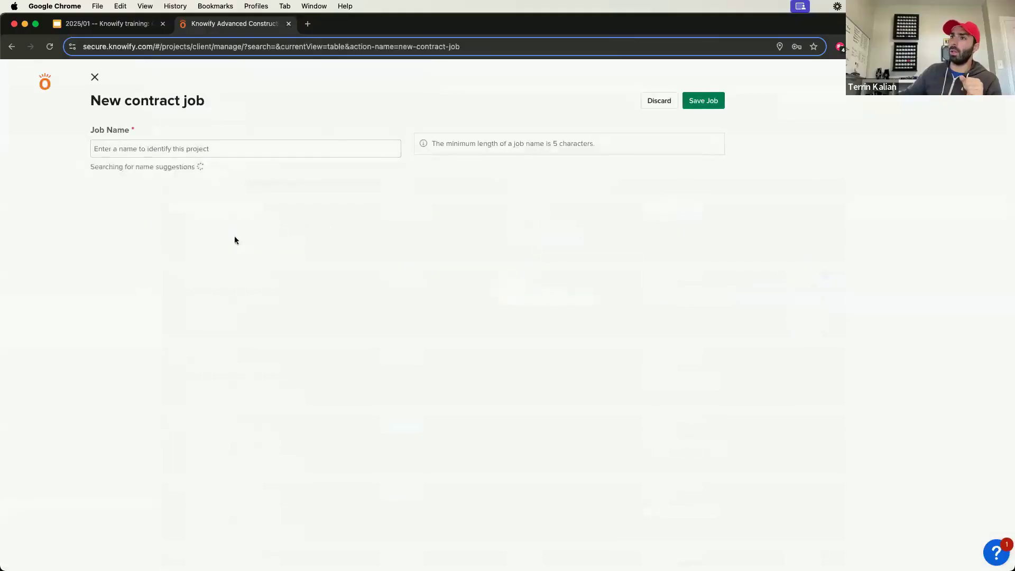
left_click(194, 168)
left_click(186, 207)
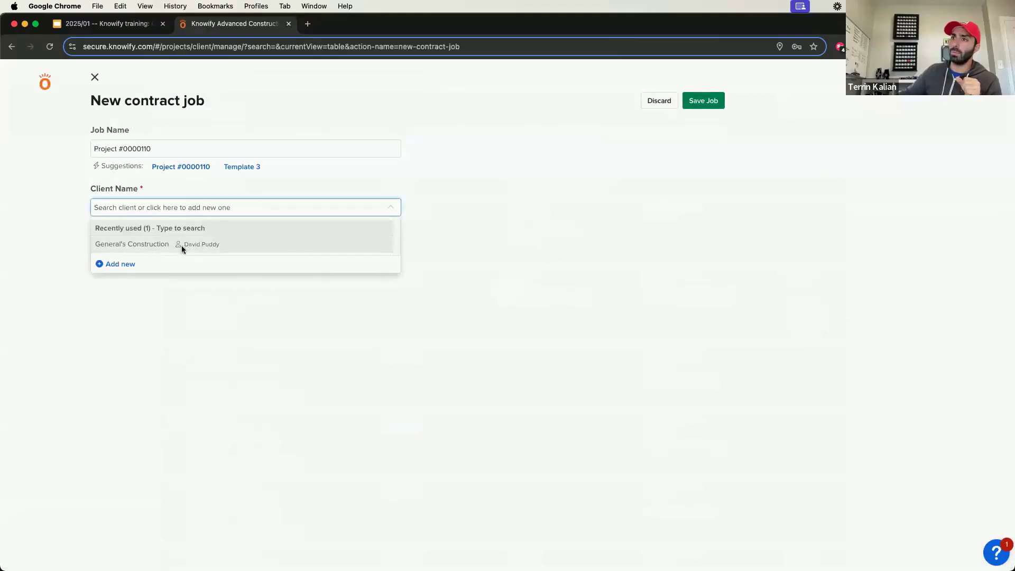
left_click(182, 244)
left_click(705, 101)
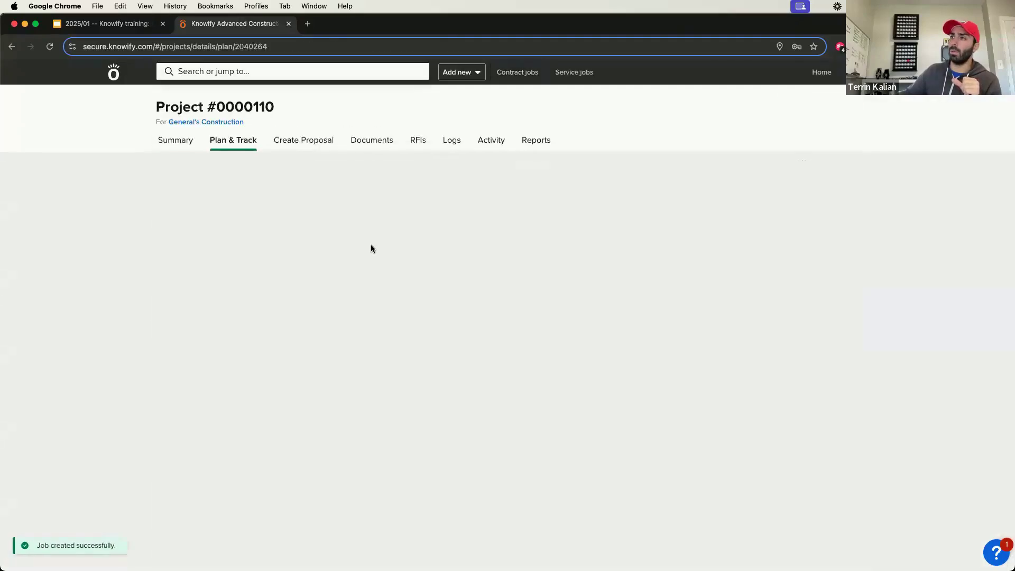
Step: Apply Template 2 to the empty project plan of Project #0000110
left_click(510, 424)
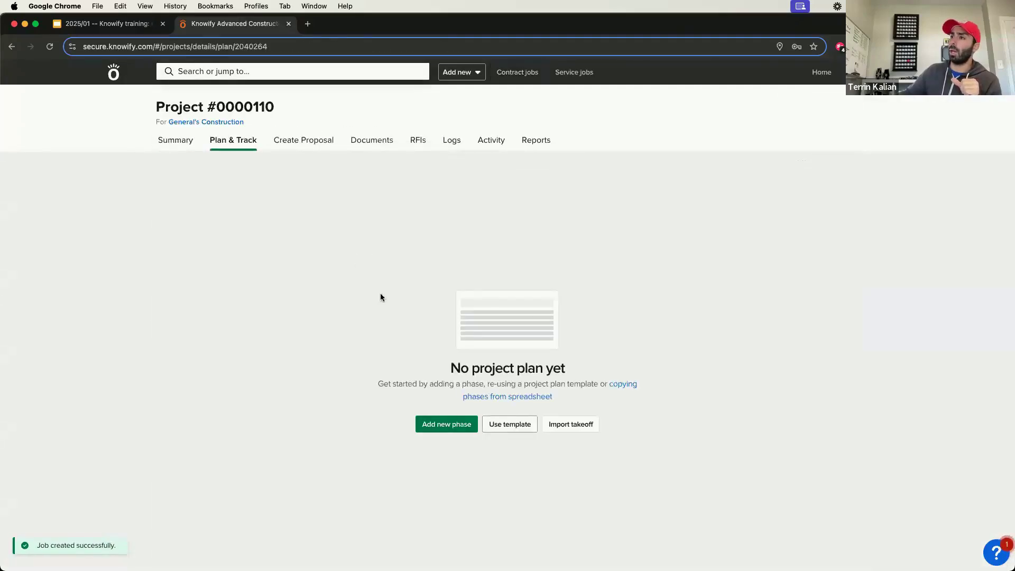
left_click(373, 305)
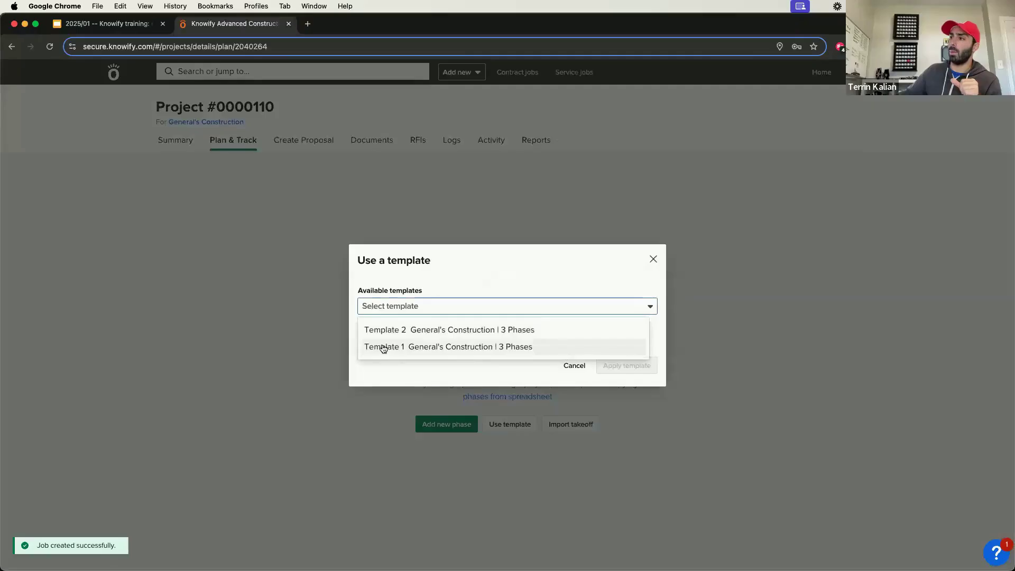
left_click(386, 330)
left_click(627, 365)
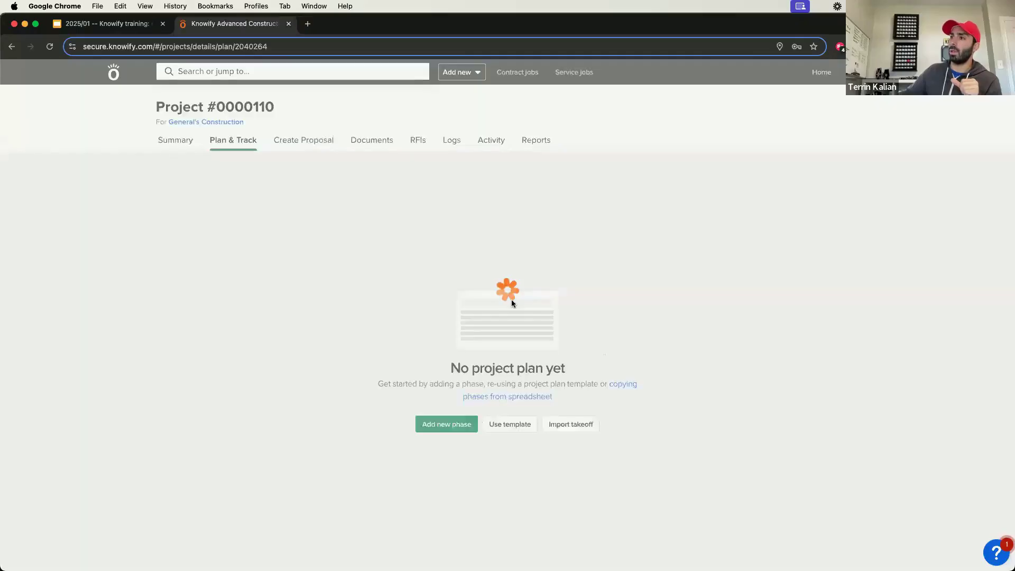
Step: Add a job phase after Finishing from the Can Light Installation service template with a quantity of 10 lights
scroll(328, 371, "down", 5)
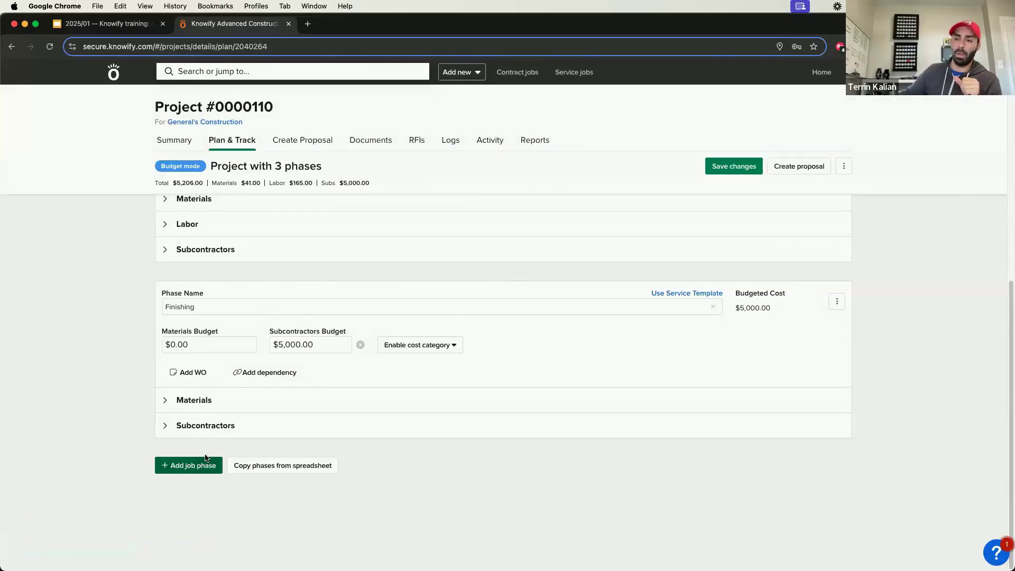
left_click(205, 462)
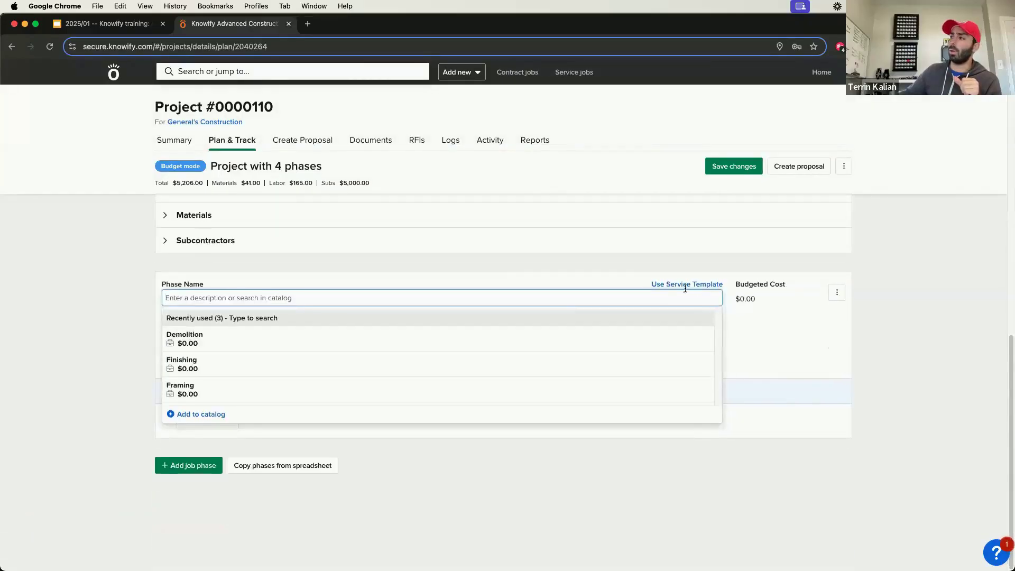
left_click(684, 285)
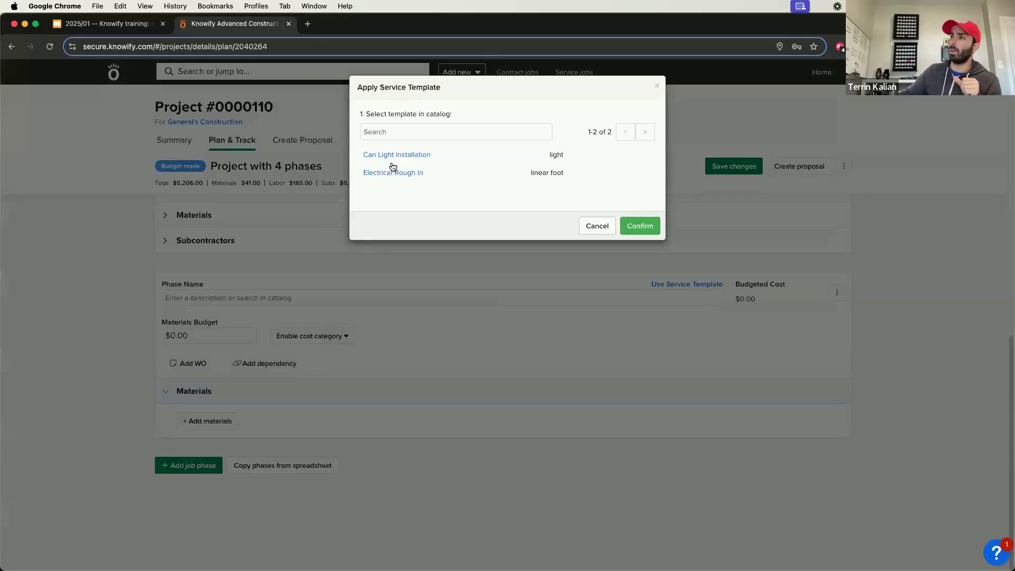
left_click(403, 154)
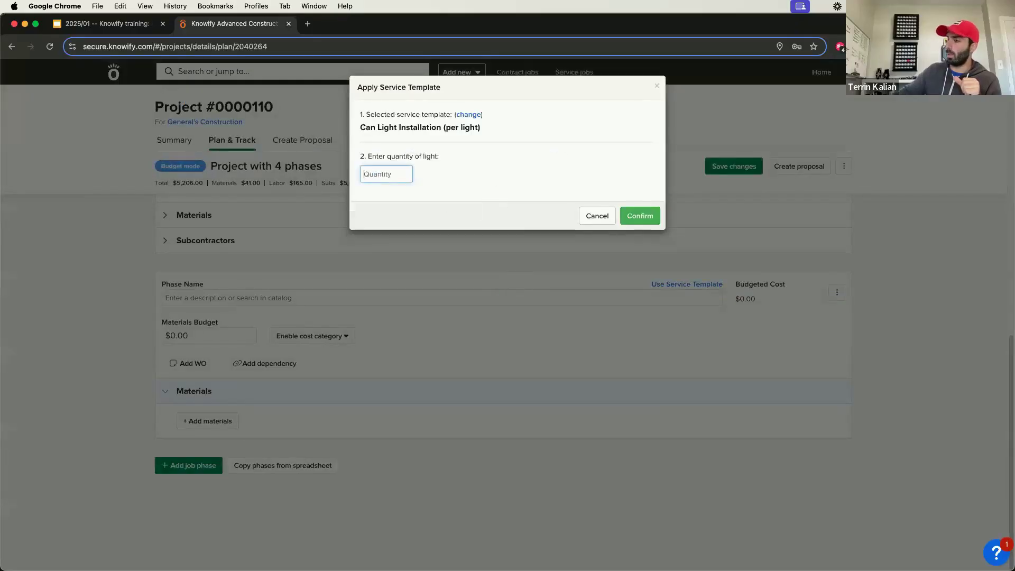
type("10")
left_click(649, 375)
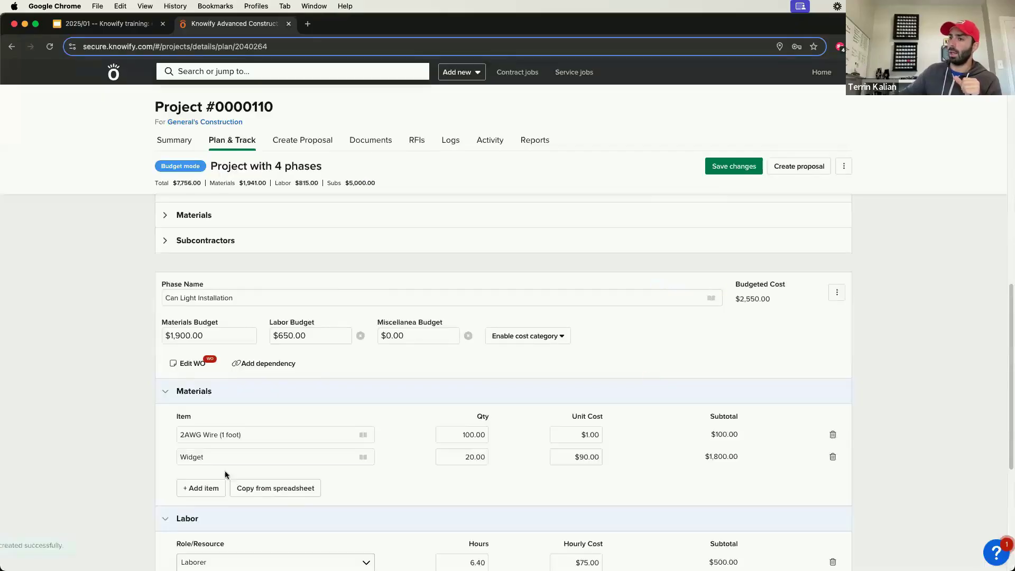
scroll(224, 471, "down", 5)
left_click(188, 464)
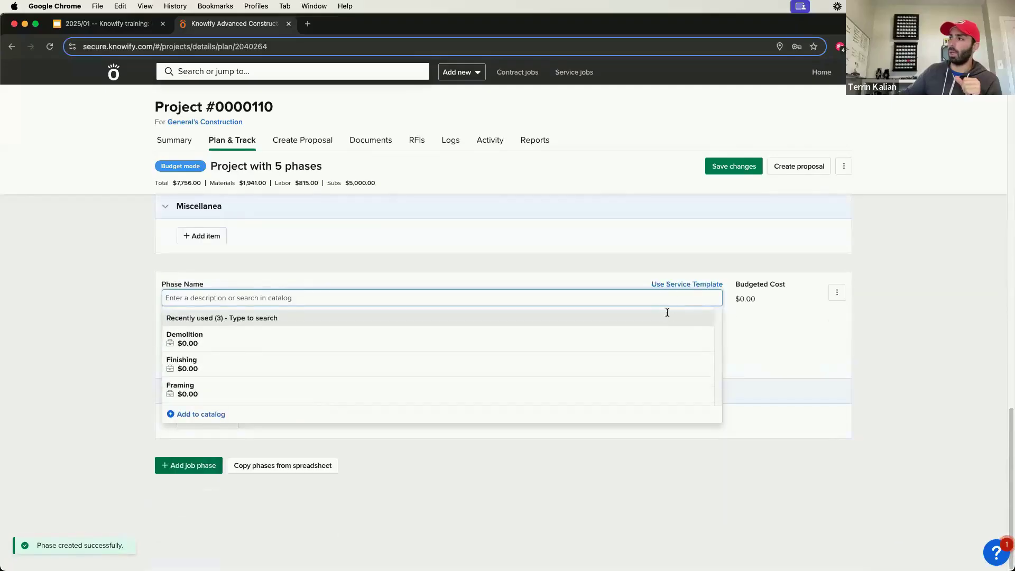
left_click(681, 285)
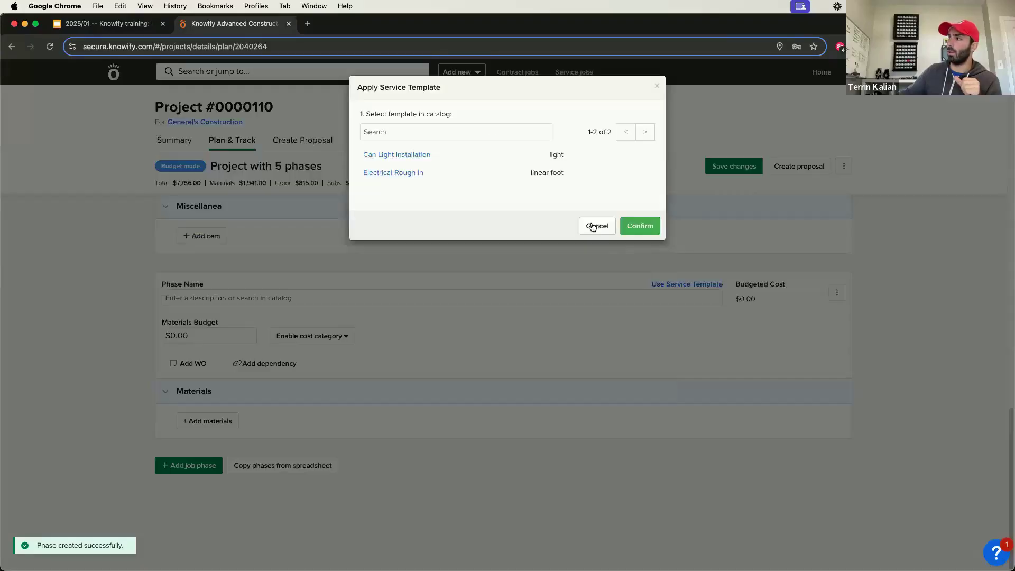
left_click(405, 172)
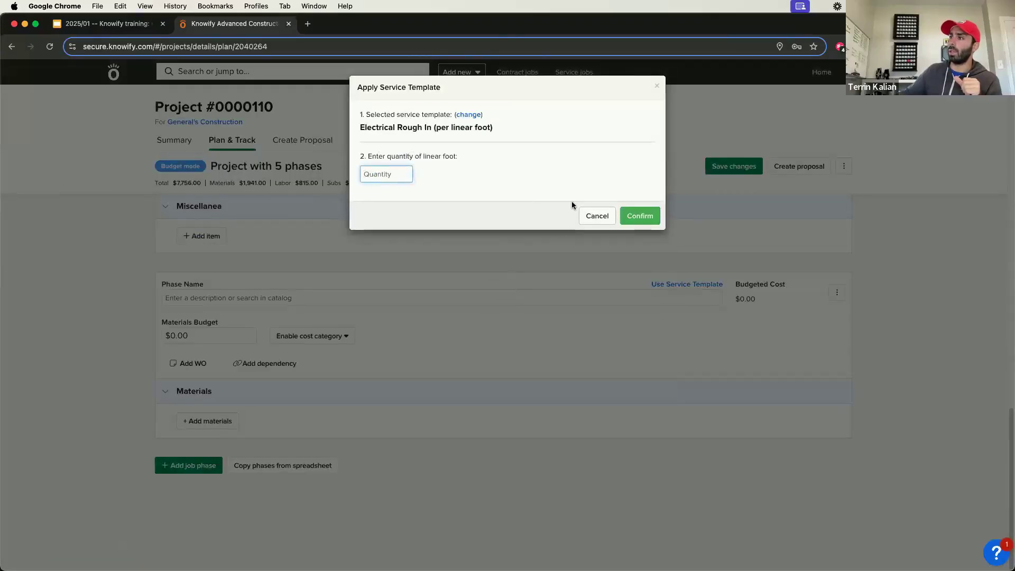
left_click(597, 216)
scroll(503, 335, "up", 4)
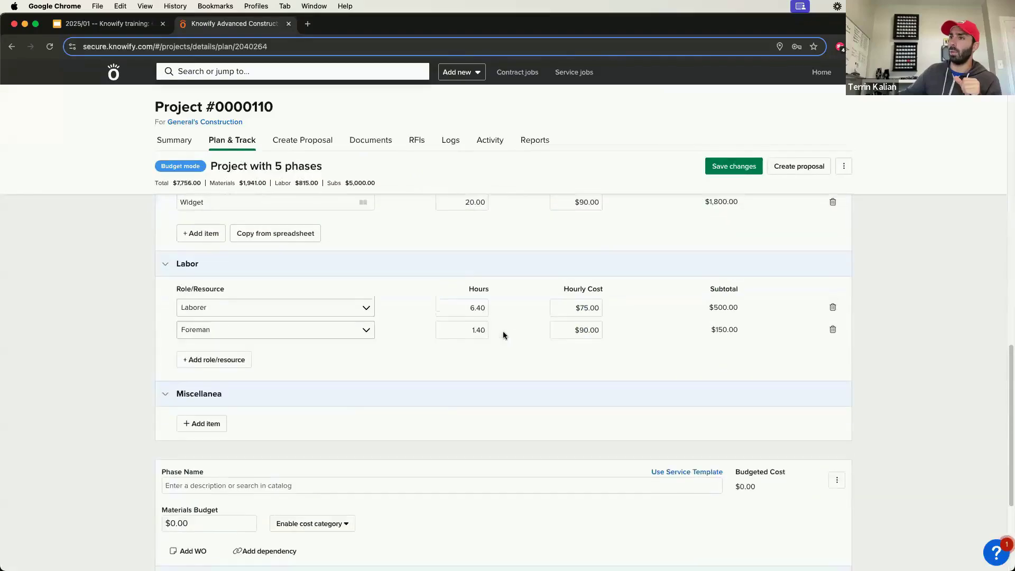
scroll(503, 331, "up", 4)
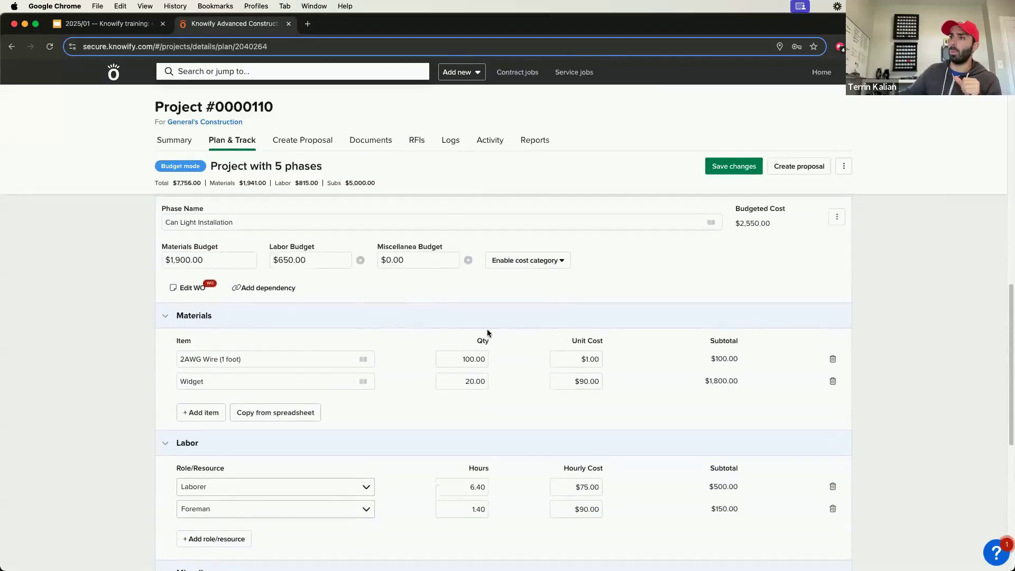
scroll(740, 376, "down", 7)
left_click(837, 345)
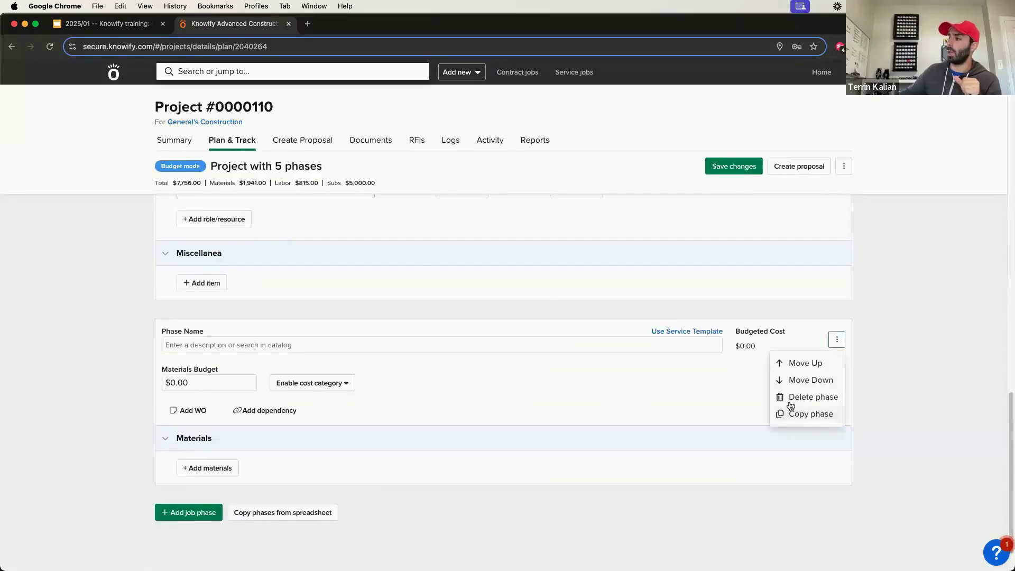
left_click(789, 398)
left_click(572, 344)
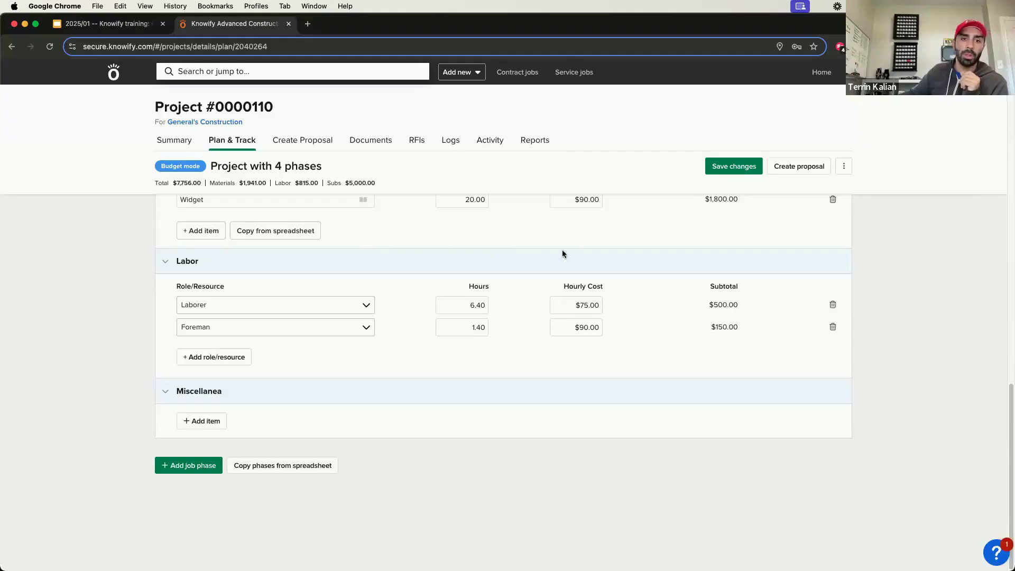
Step: Open the admin customization features and review the AIA-style Invoicing (pay apps) options
left_click(857, 72)
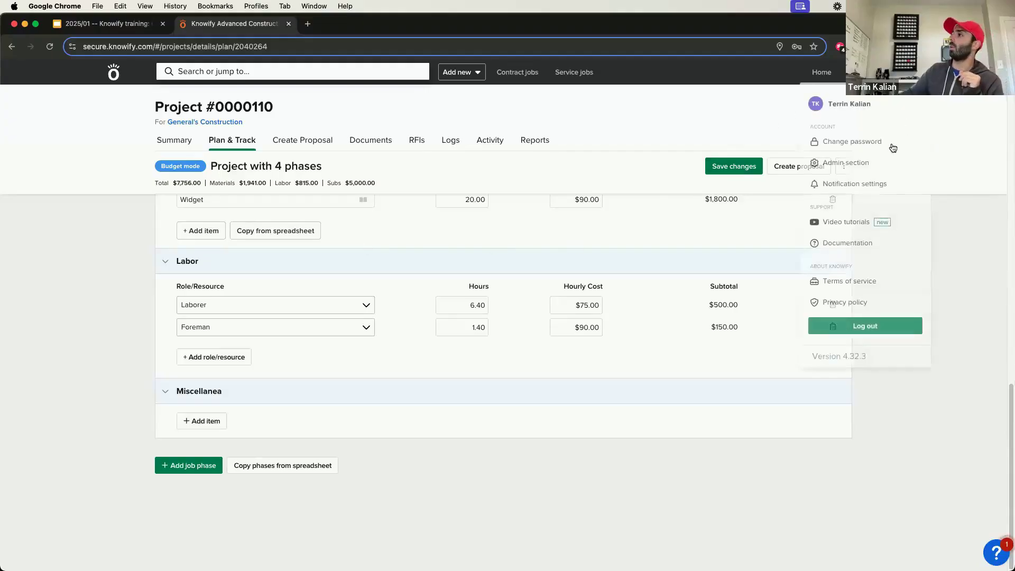
left_click(878, 165)
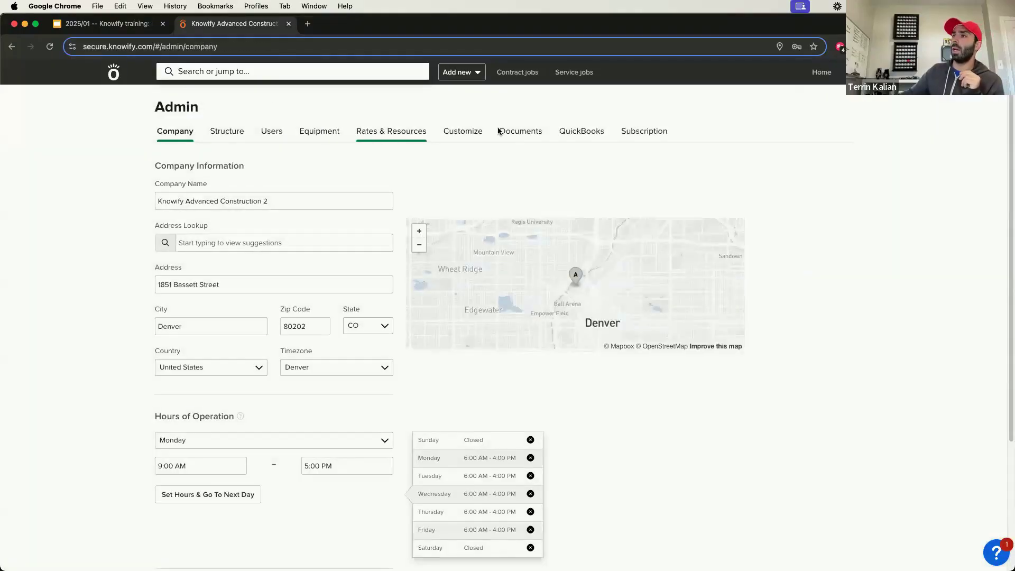
left_click(464, 132)
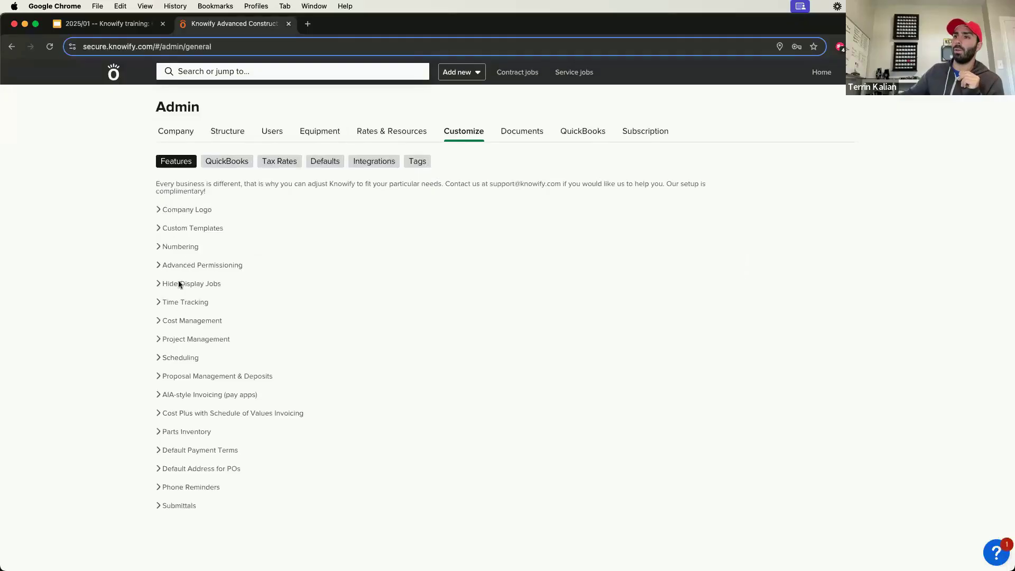
left_click(176, 395)
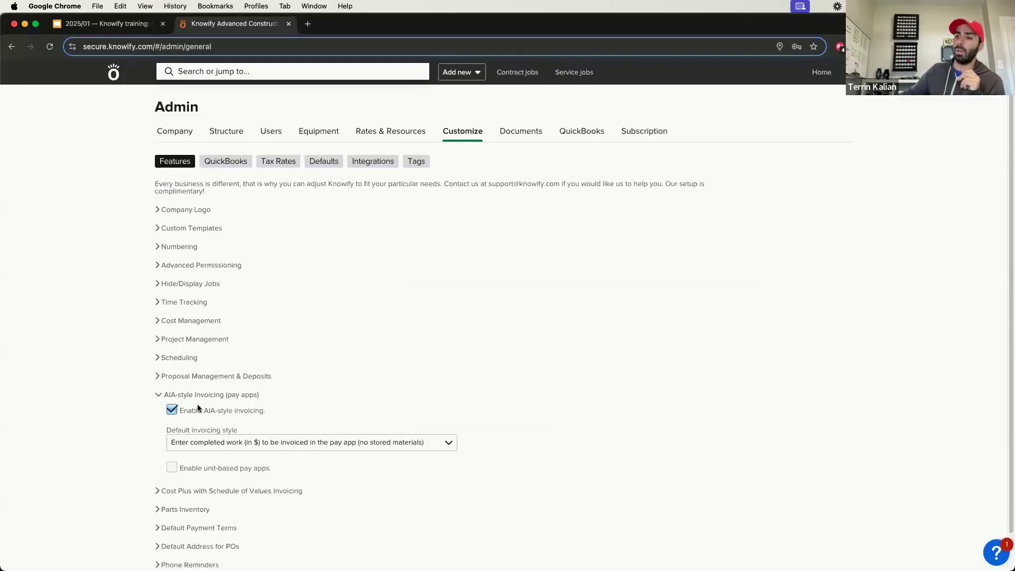
left_click_drag(270, 413, 163, 396)
left_click(120, 390)
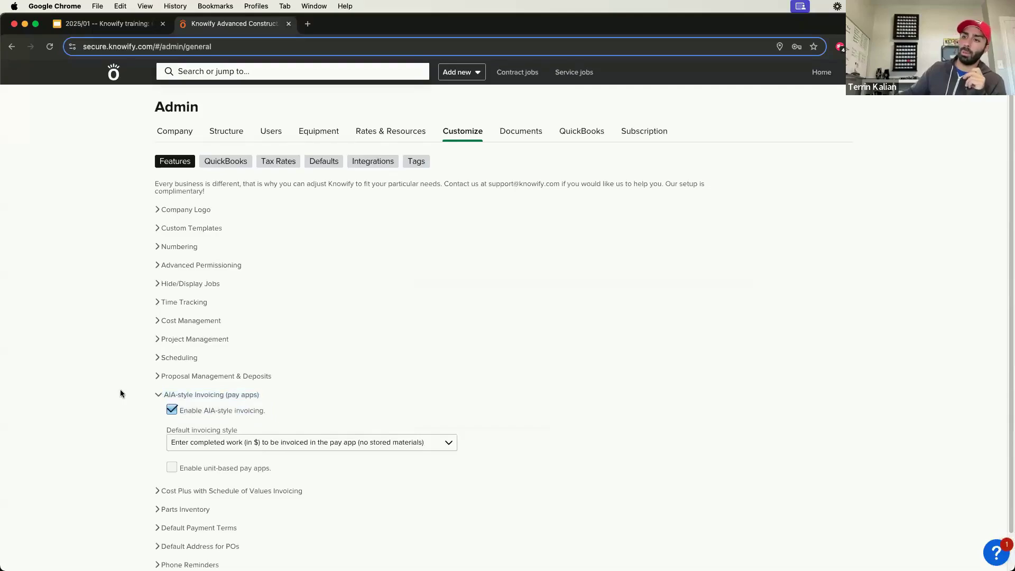